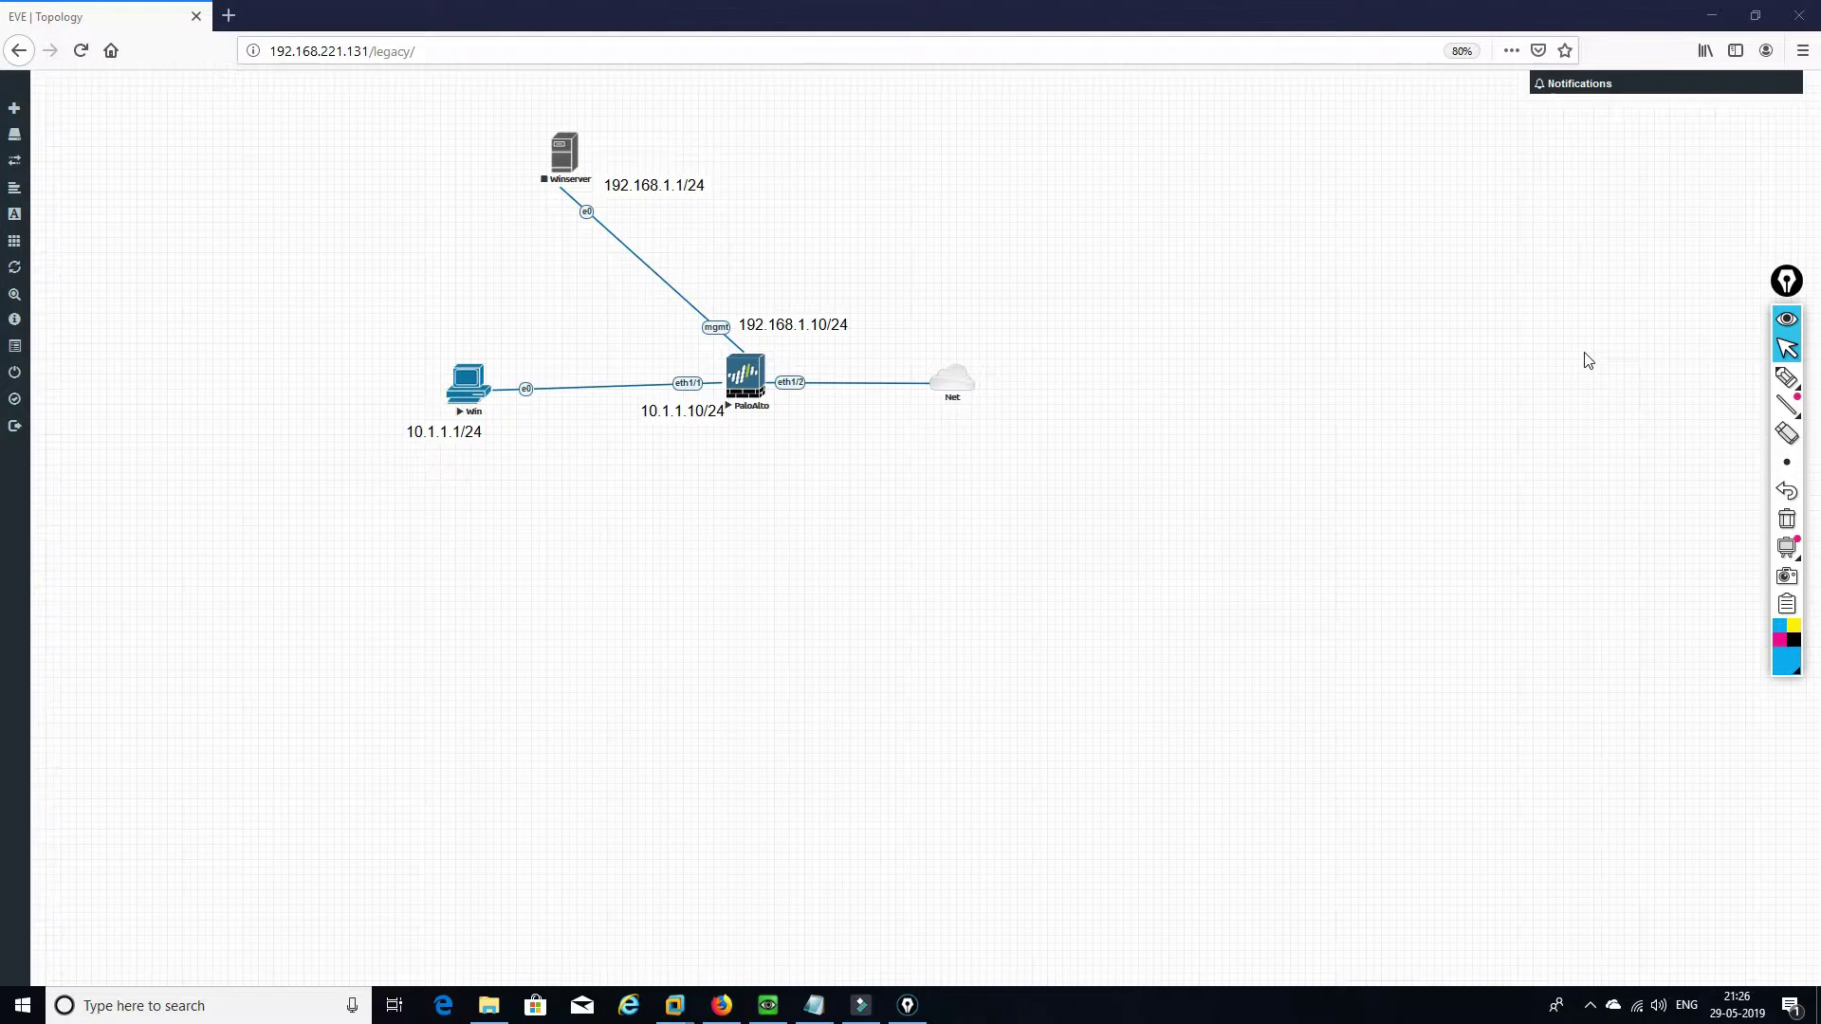
- Handwrite the 'SSL Inspection' title at the top of the canvas with the pen
left_click(1787, 377)
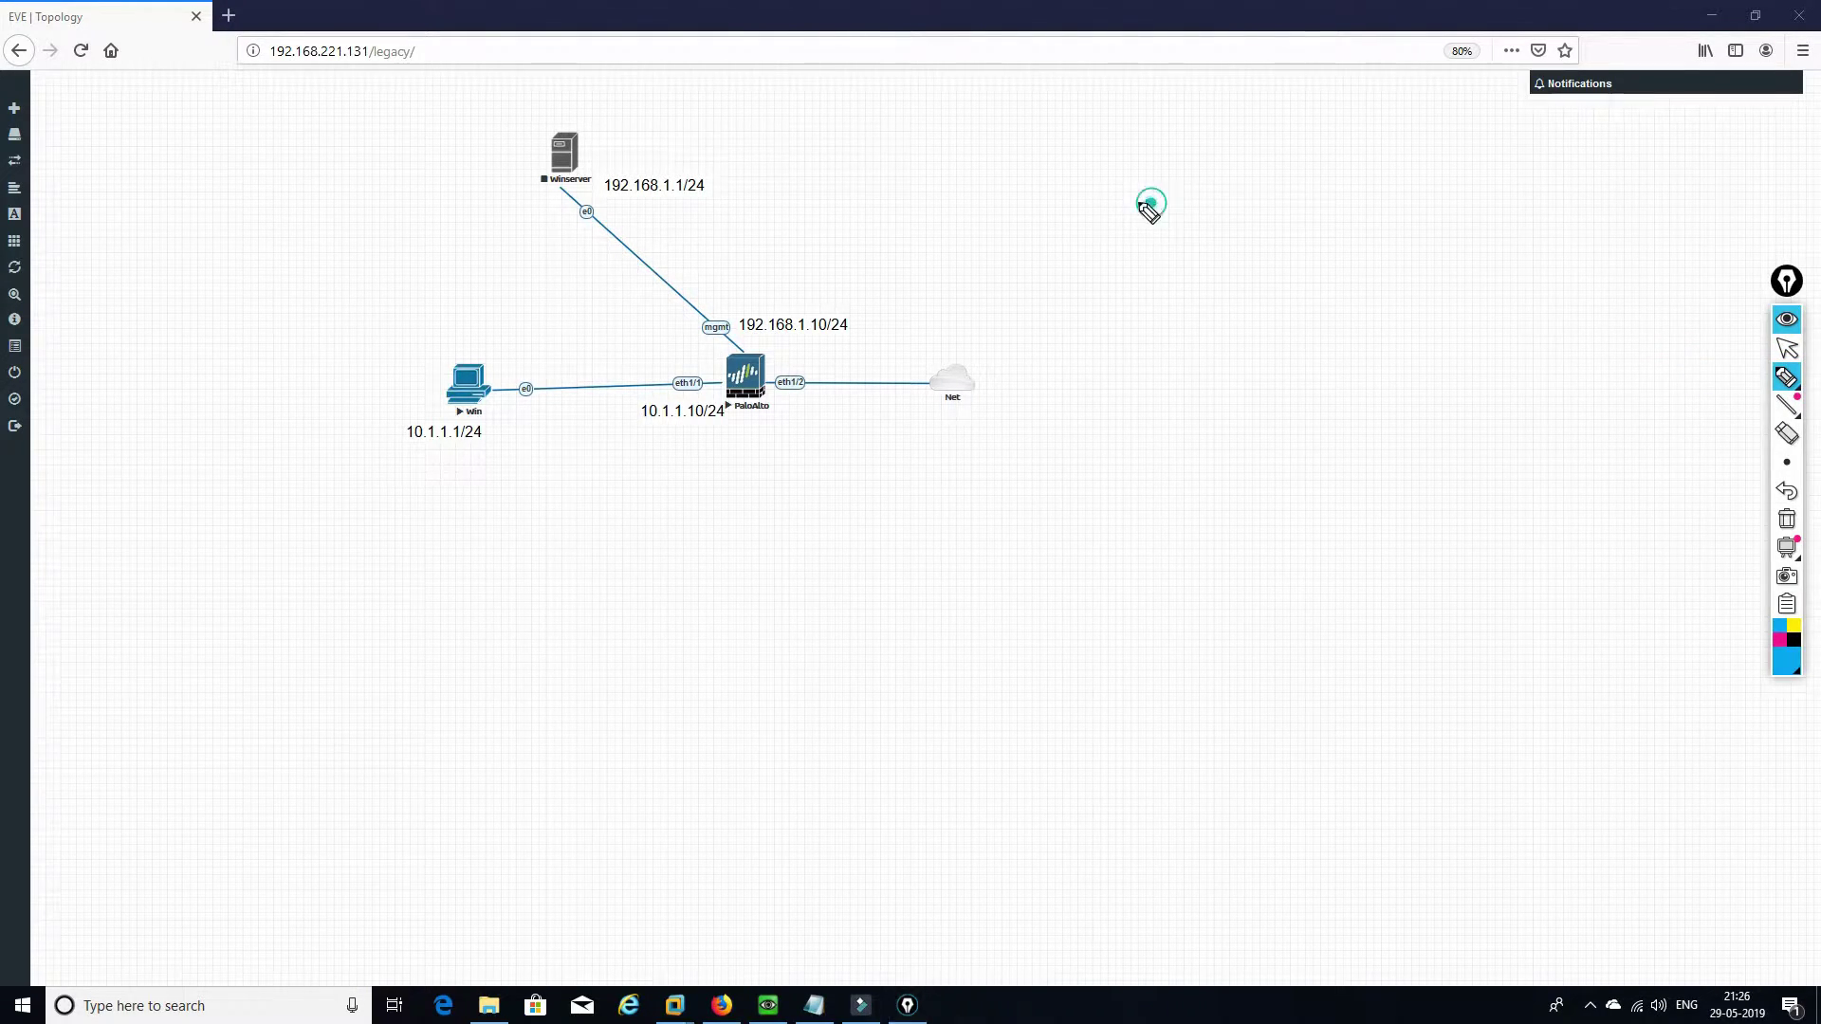
mouse_move(1150, 203)
left_mouse_down()
mouse_move(1131, 228)
mouse_move(1319, 229)
left_mouse_up()
mouse_move(1329, 199)
left_mouse_down()
mouse_move(1332, 232)
mouse_move(1381, 229)
left_mouse_up()
mouse_move(1408, 188)
left_mouse_down()
mouse_move(1407, 216)
mouse_move(1487, 209)
left_mouse_up()
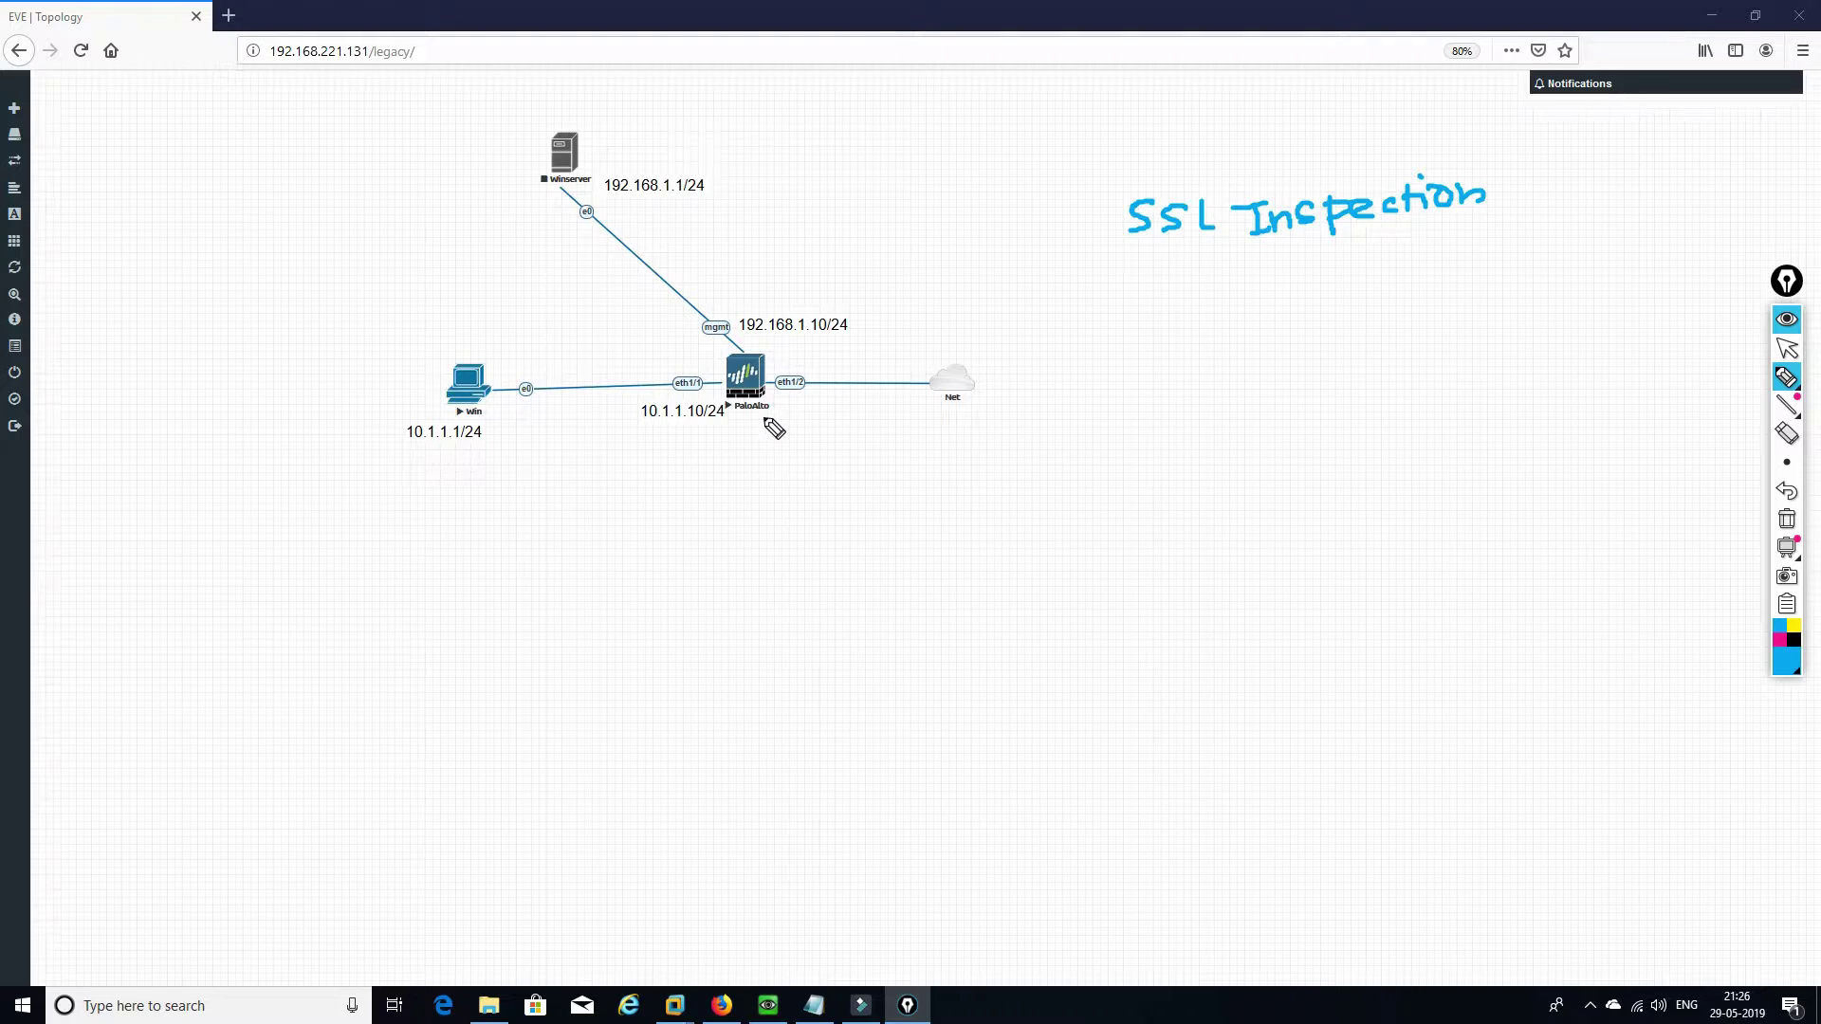
- Draw a traffic arrow from Win toward Net labelled 'https facebook'
mouse_move(494, 470)
left_mouse_down()
mouse_move(906, 448)
mouse_move(885, 460)
left_mouse_up()
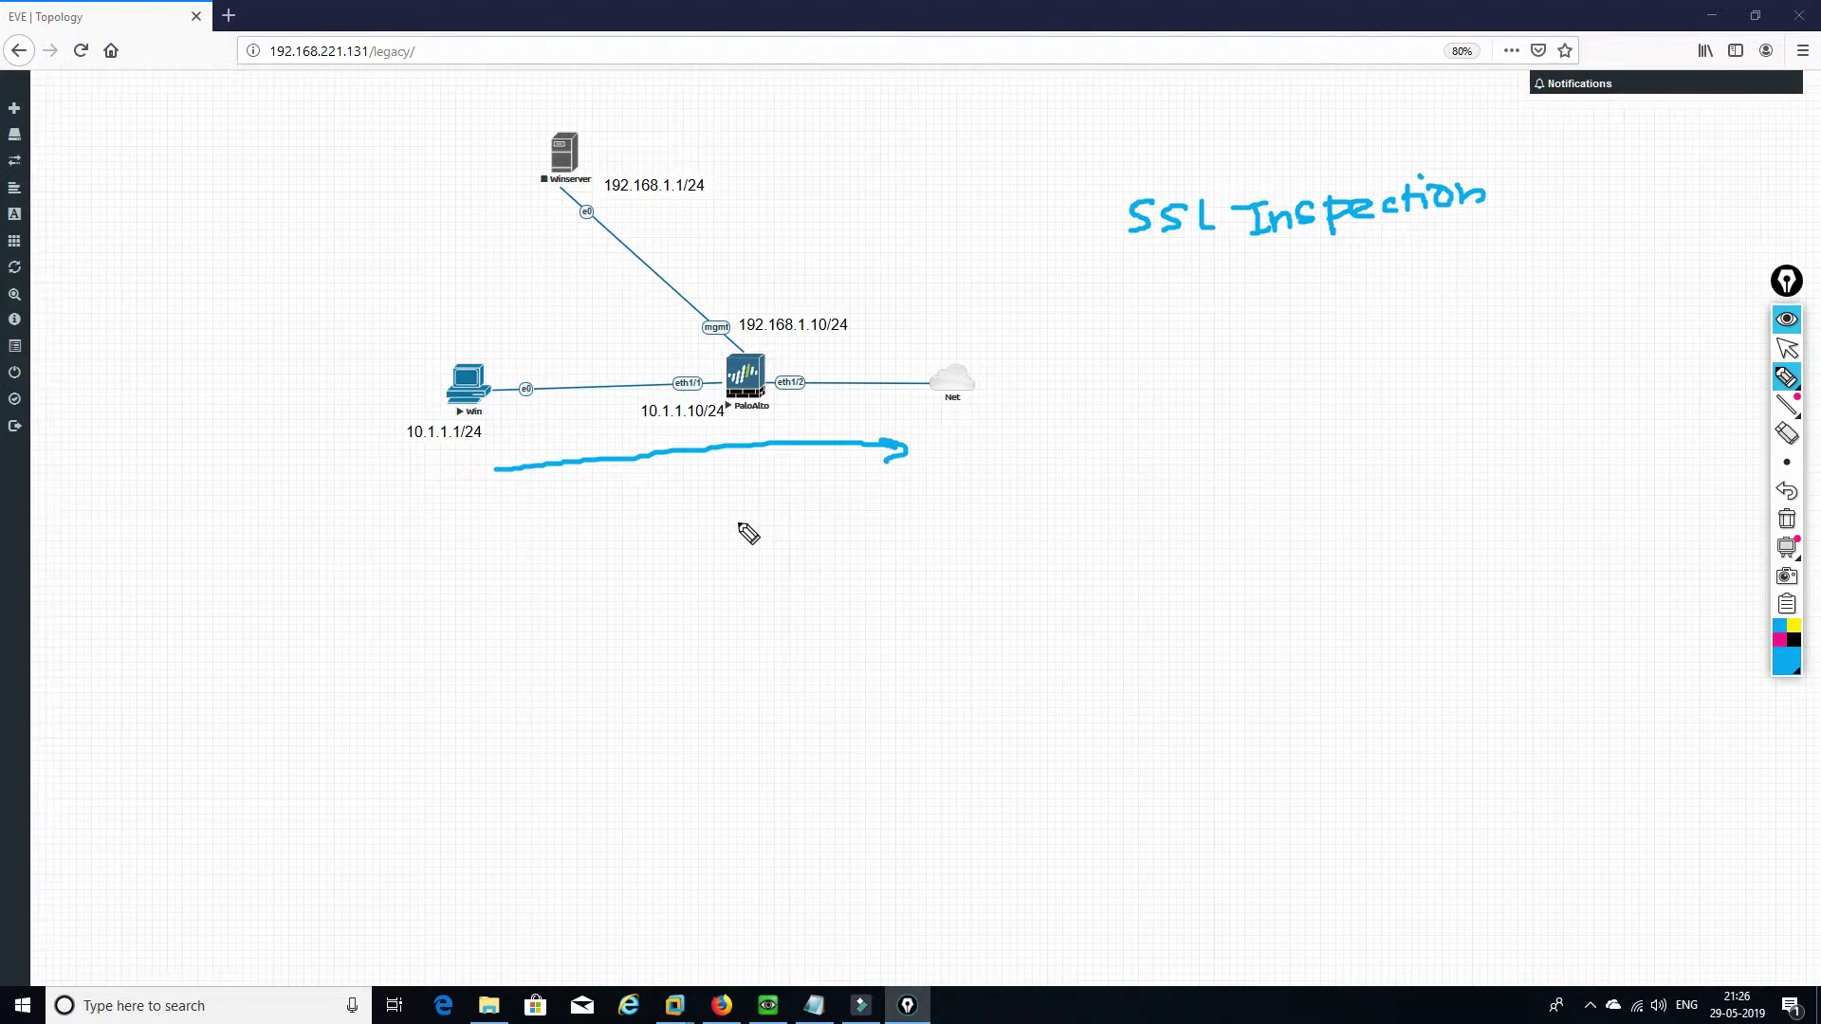
left_click_drag(740, 516, 740, 535)
mouse_move(708, 520)
left_mouse_down()
mouse_move(737, 552)
mouse_move(760, 527)
mouse_move(764, 547)
mouse_move(799, 538)
left_mouse_up()
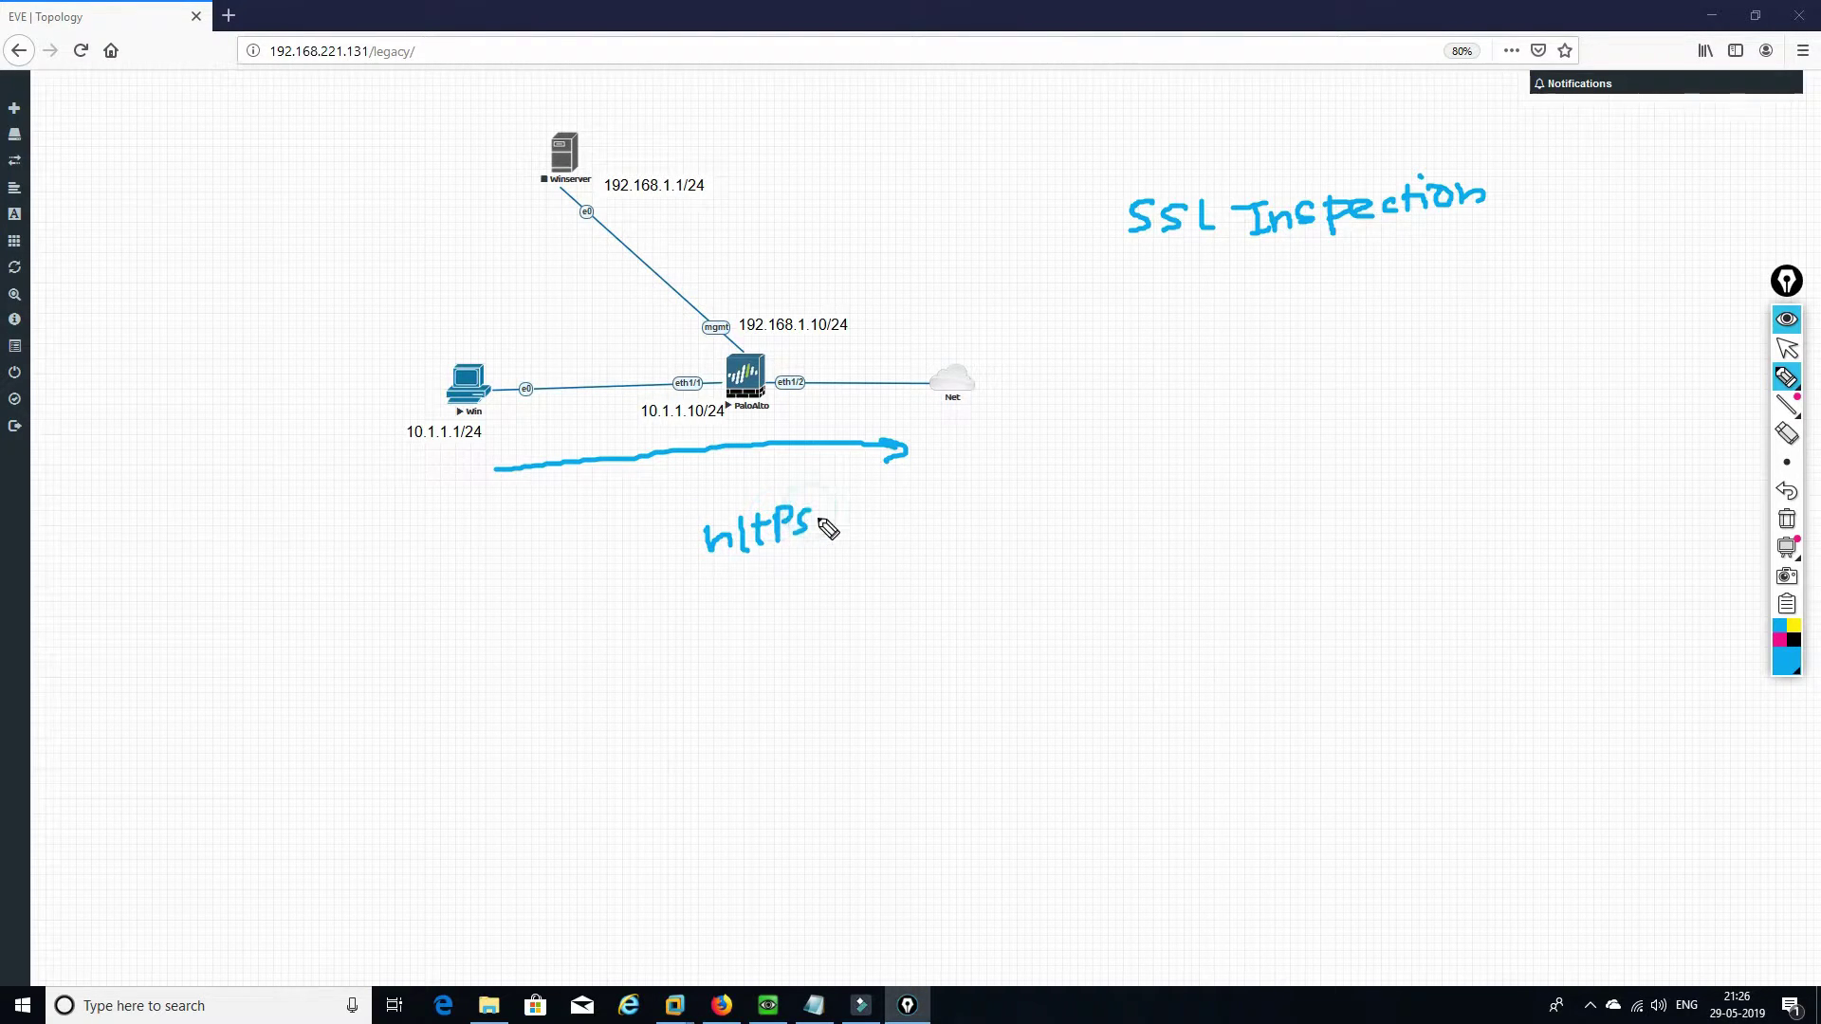
mouse_move(870, 488)
left_mouse_down()
mouse_move(857, 558)
mouse_move(890, 524)
mouse_move(941, 538)
left_mouse_up()
mouse_move(956, 524)
left_mouse_down()
mouse_move(1053, 518)
mouse_move(1103, 542)
left_mouse_up()
- Sketch a curve from the firewall to a URL note, an arrow and 'SSL'
mouse_move(711, 404)
left_mouse_down()
mouse_move(535, 654)
mouse_move(561, 687)
mouse_move(610, 680)
mouse_move(632, 648)
mouse_move(683, 647)
left_mouse_up()
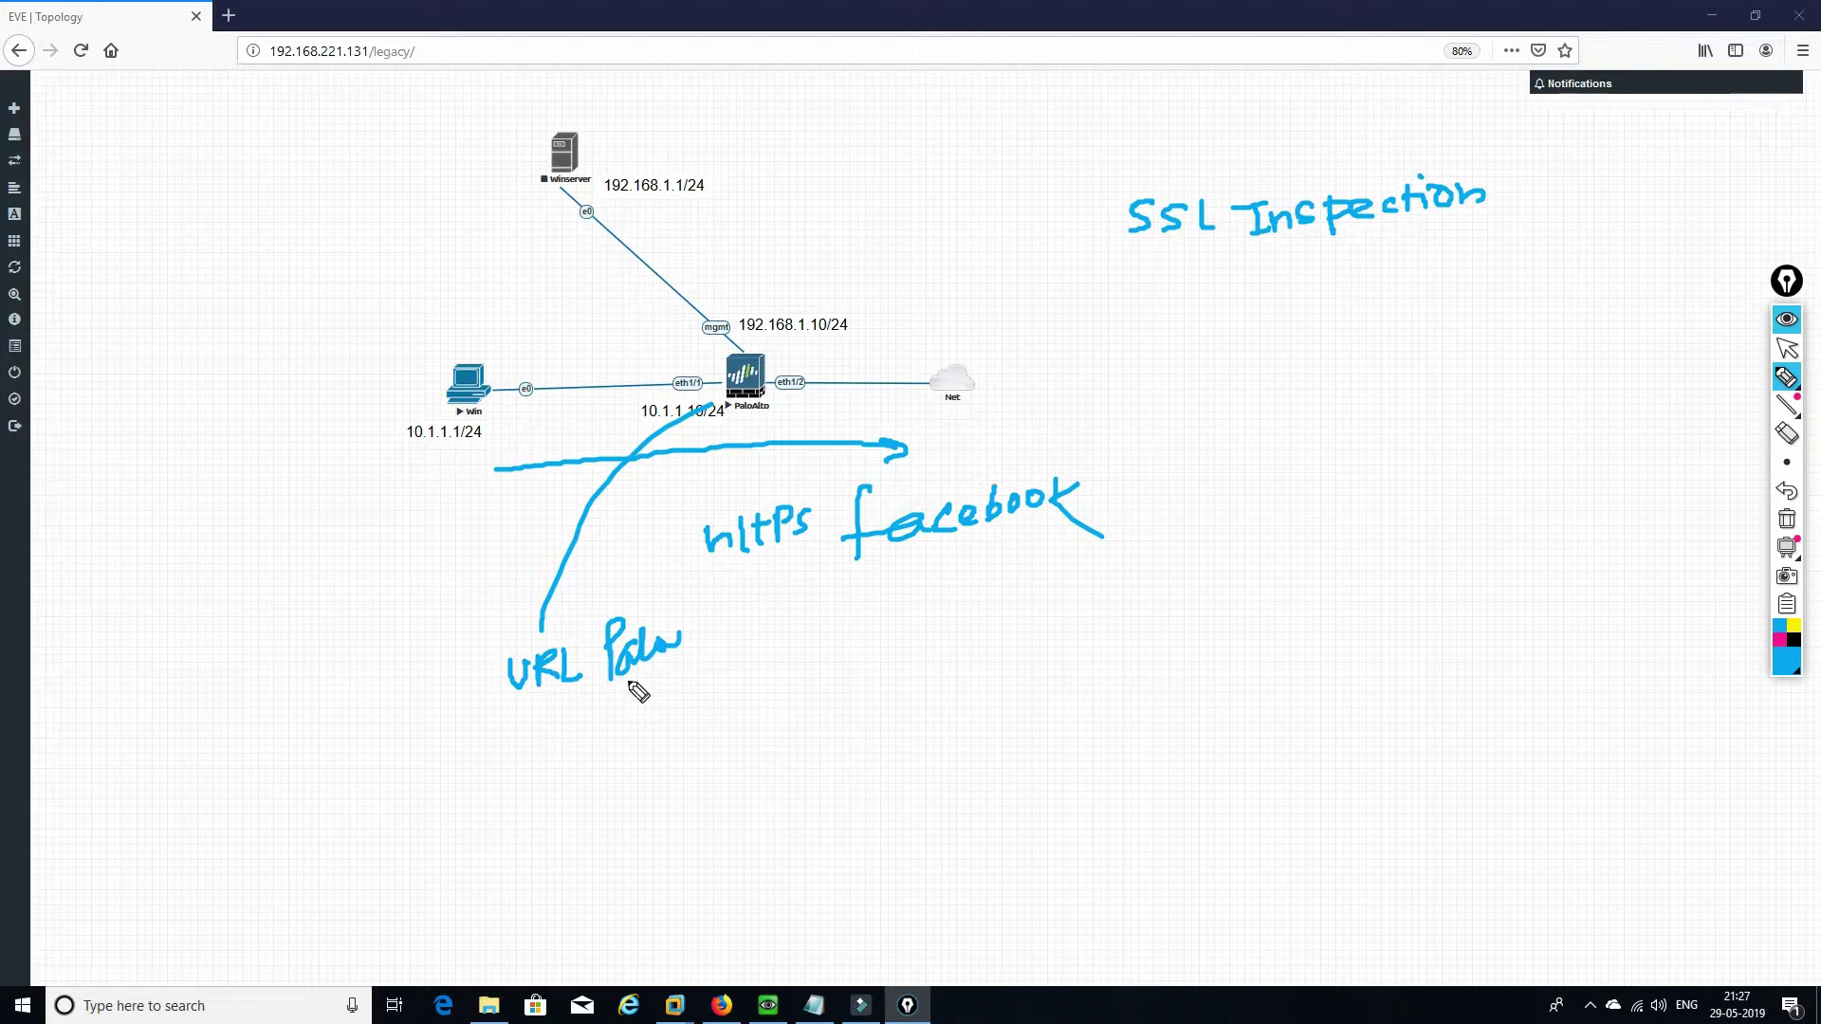
mouse_move(590, 703)
left_mouse_down()
mouse_move(657, 722)
mouse_move(751, 609)
mouse_move(760, 672)
mouse_move(702, 674)
left_mouse_up()
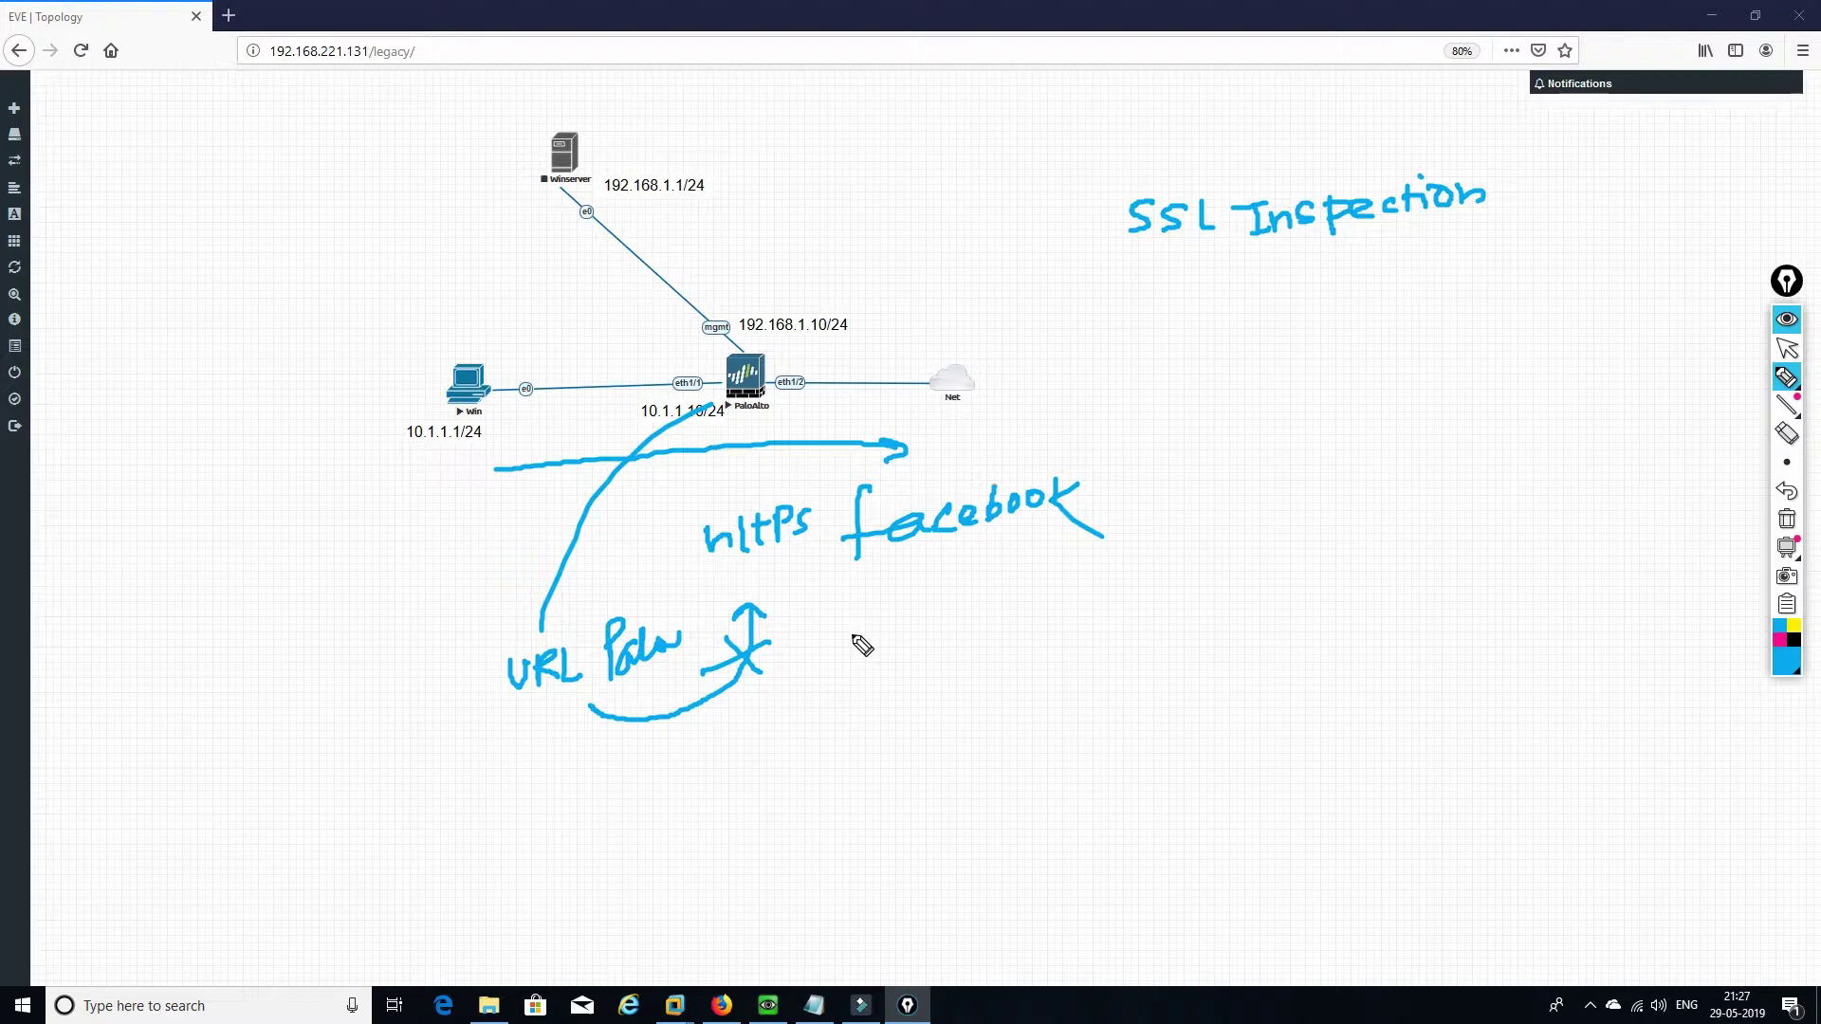
mouse_move(858, 637)
left_mouse_down()
mouse_move(840, 664)
mouse_move(976, 656)
mouse_move(1006, 634)
mouse_move(1013, 656)
mouse_move(1047, 633)
mouse_move(1068, 654)
mouse_move(1071, 629)
left_mouse_up()
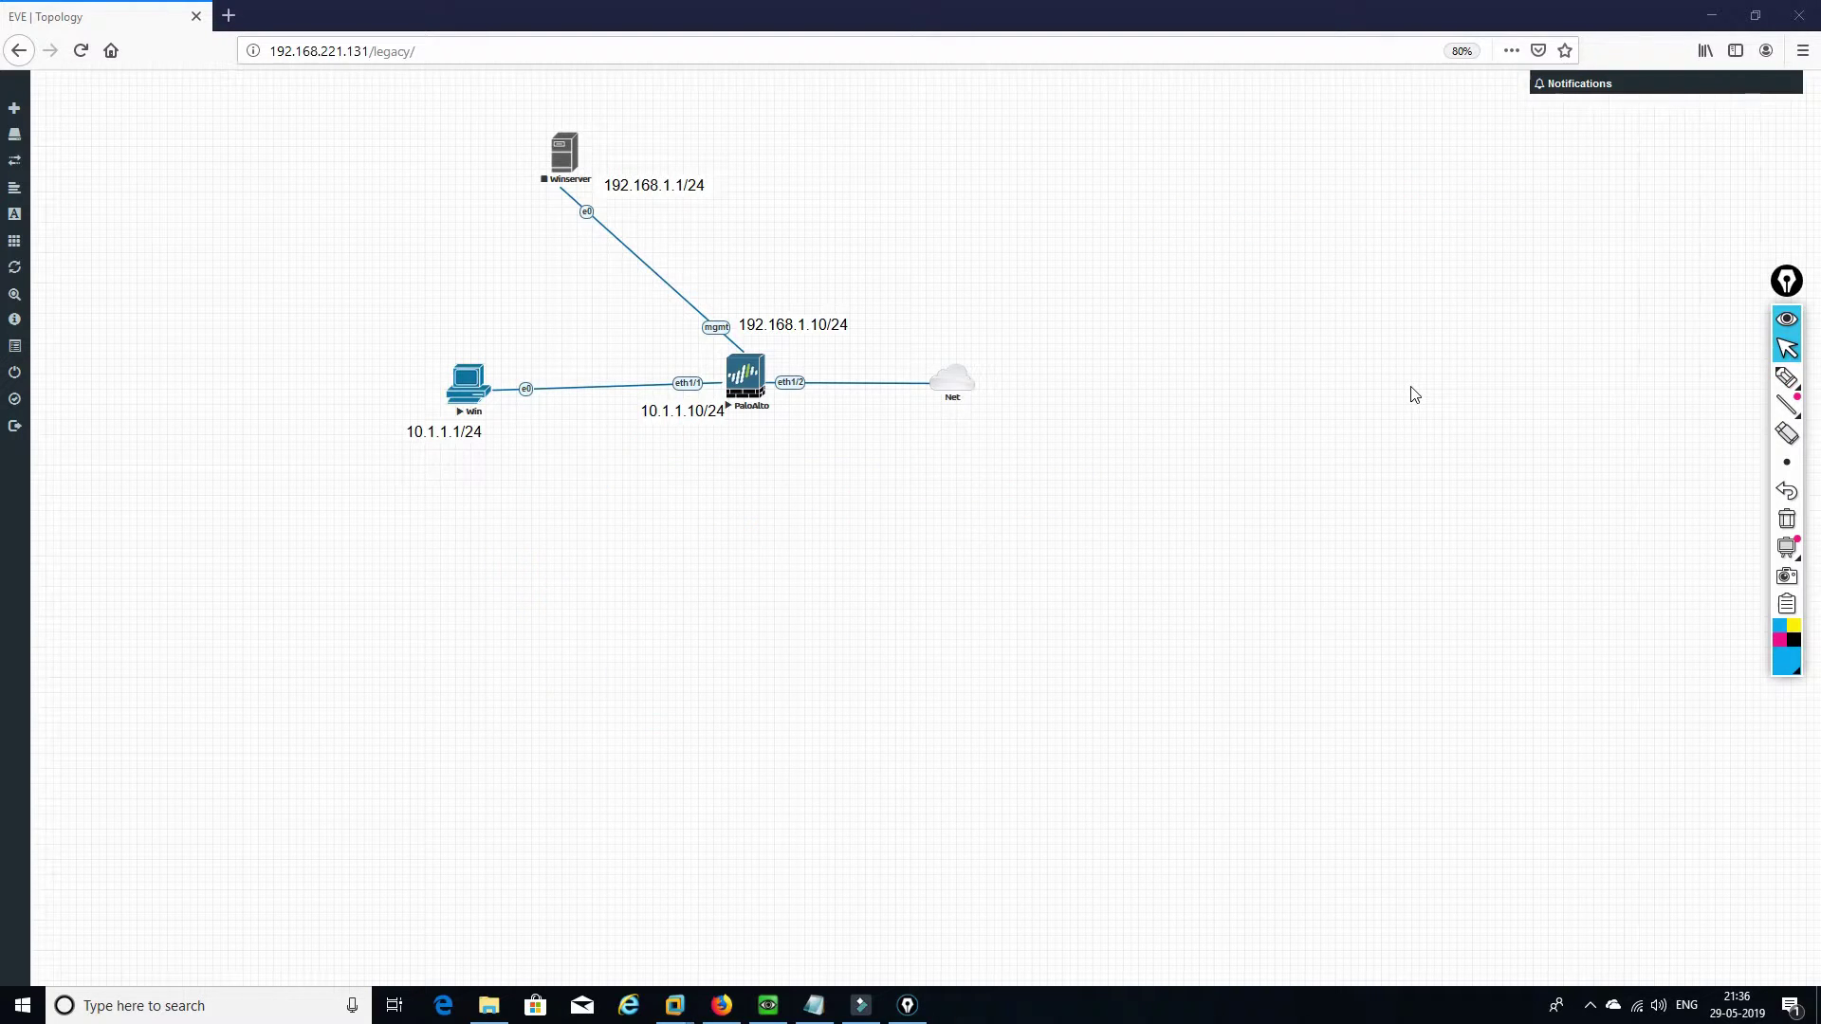
left_click(1789, 381)
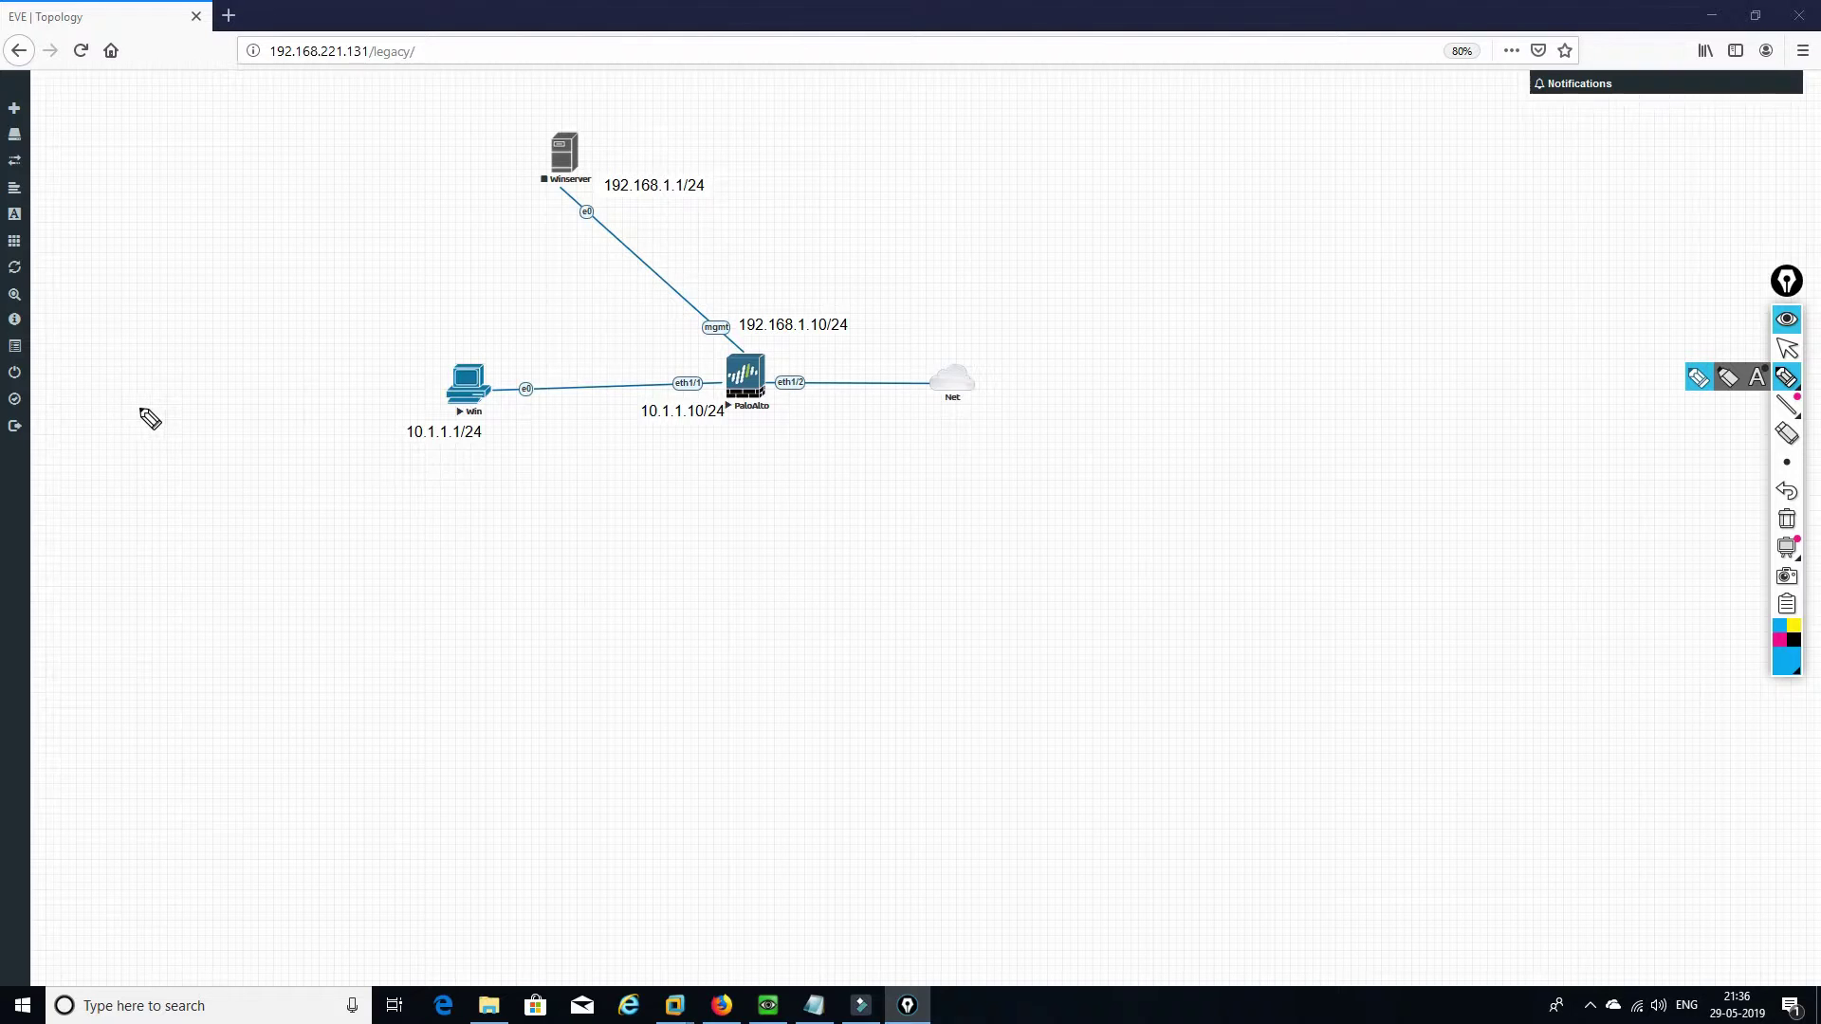
left_click_drag(153, 383, 192, 403)
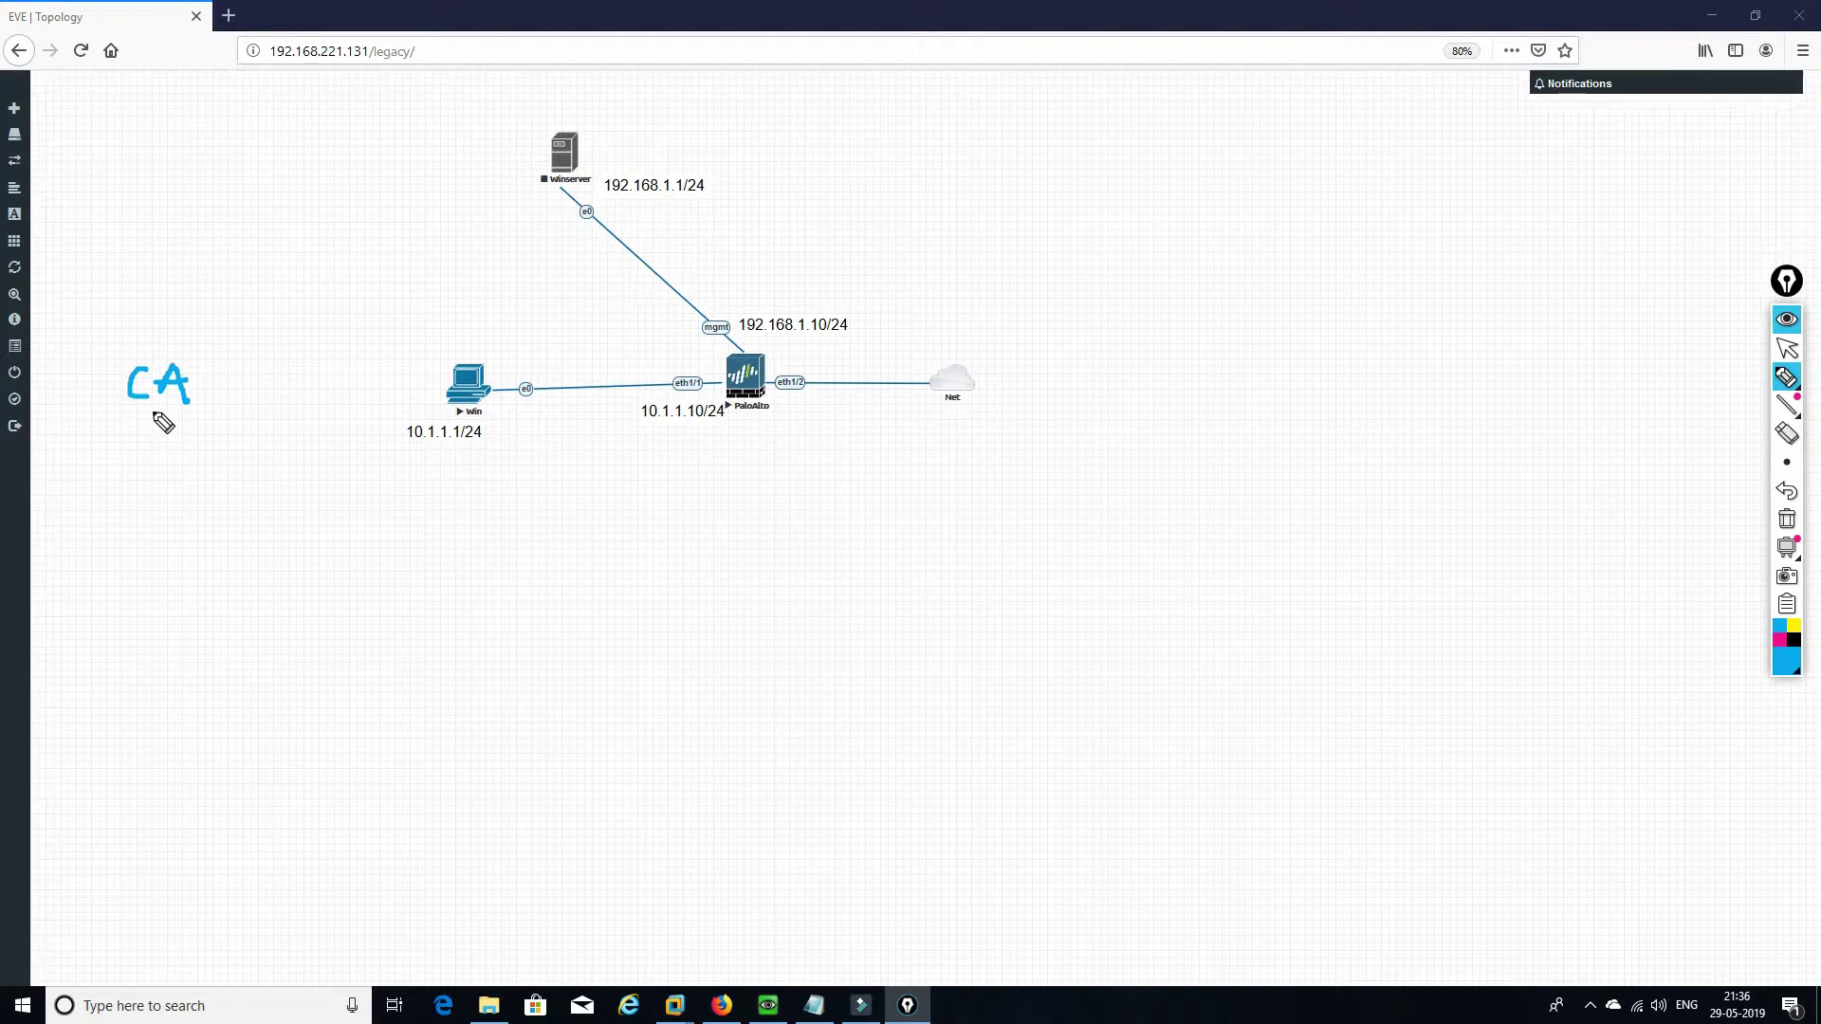
mouse_move(157, 411)
left_mouse_down()
mouse_move(155, 491)
mouse_move(94, 516)
mouse_move(213, 554)
left_mouse_up()
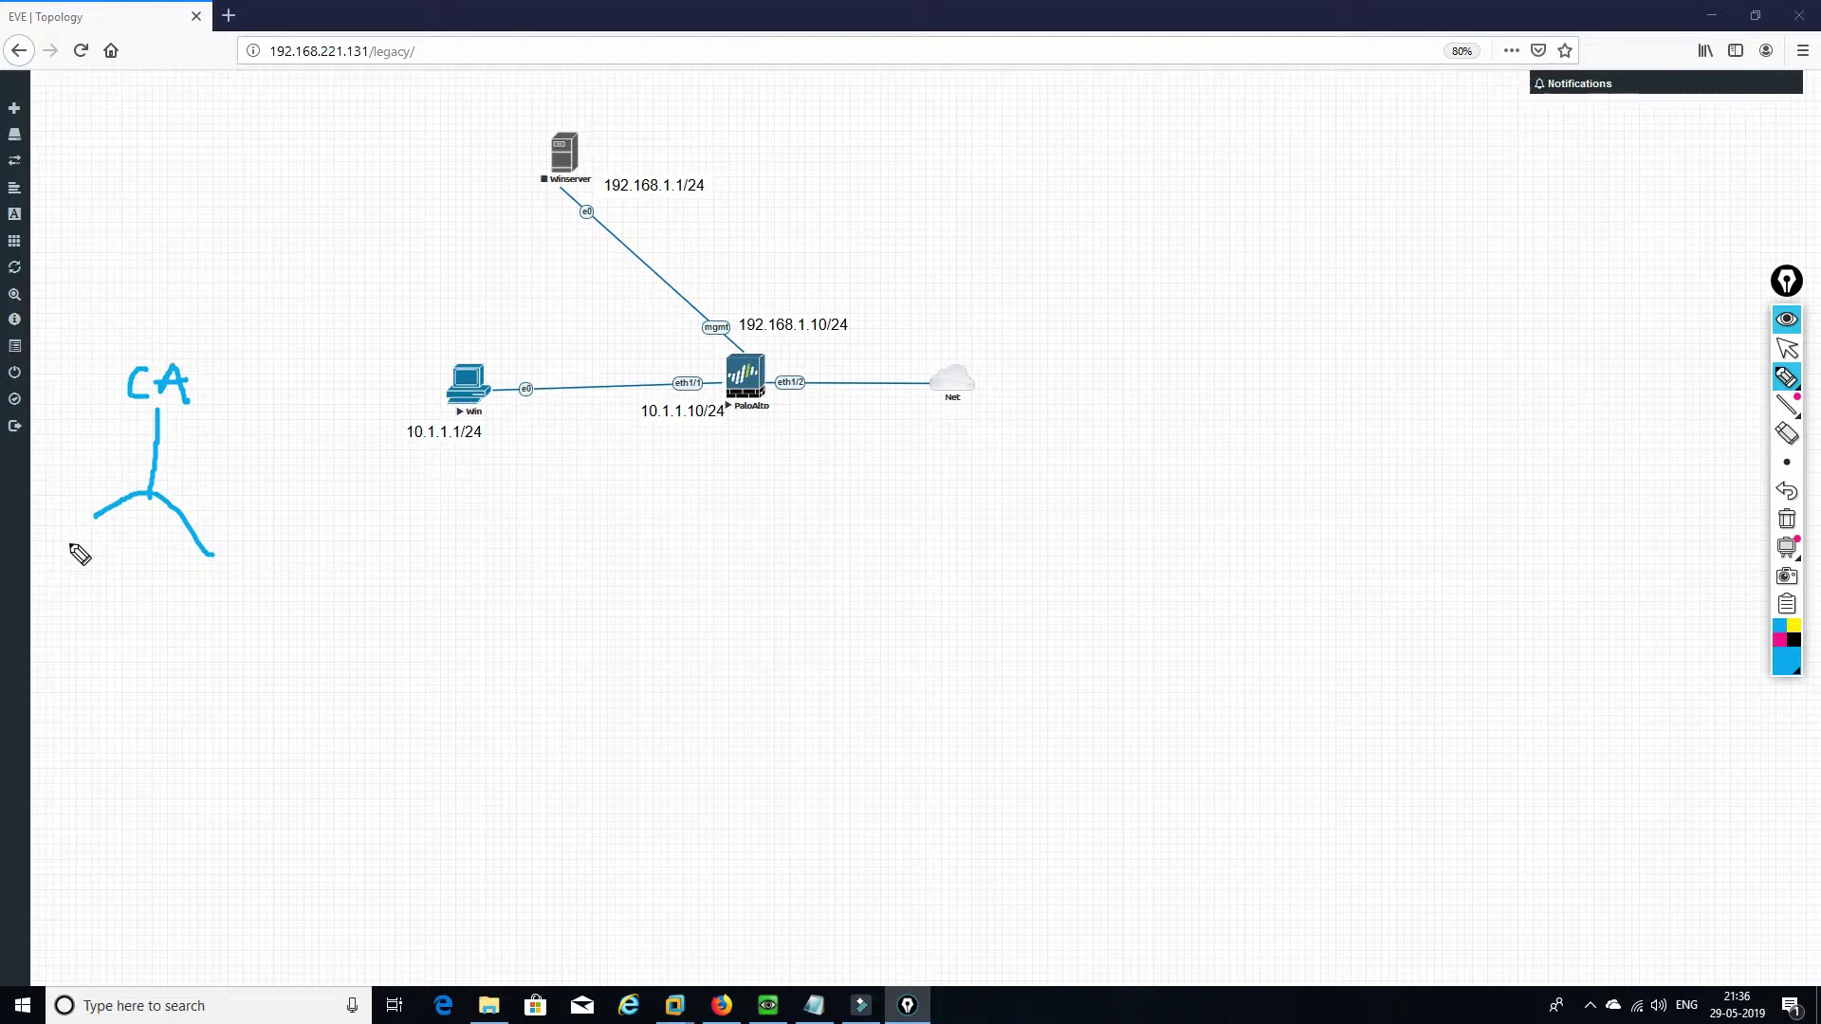
mouse_move(74, 540)
left_mouse_down()
mouse_move(59, 567)
mouse_move(103, 563)
left_mouse_up()
mouse_move(217, 559)
left_mouse_down()
mouse_move(200, 580)
mouse_move(314, 574)
left_mouse_up()
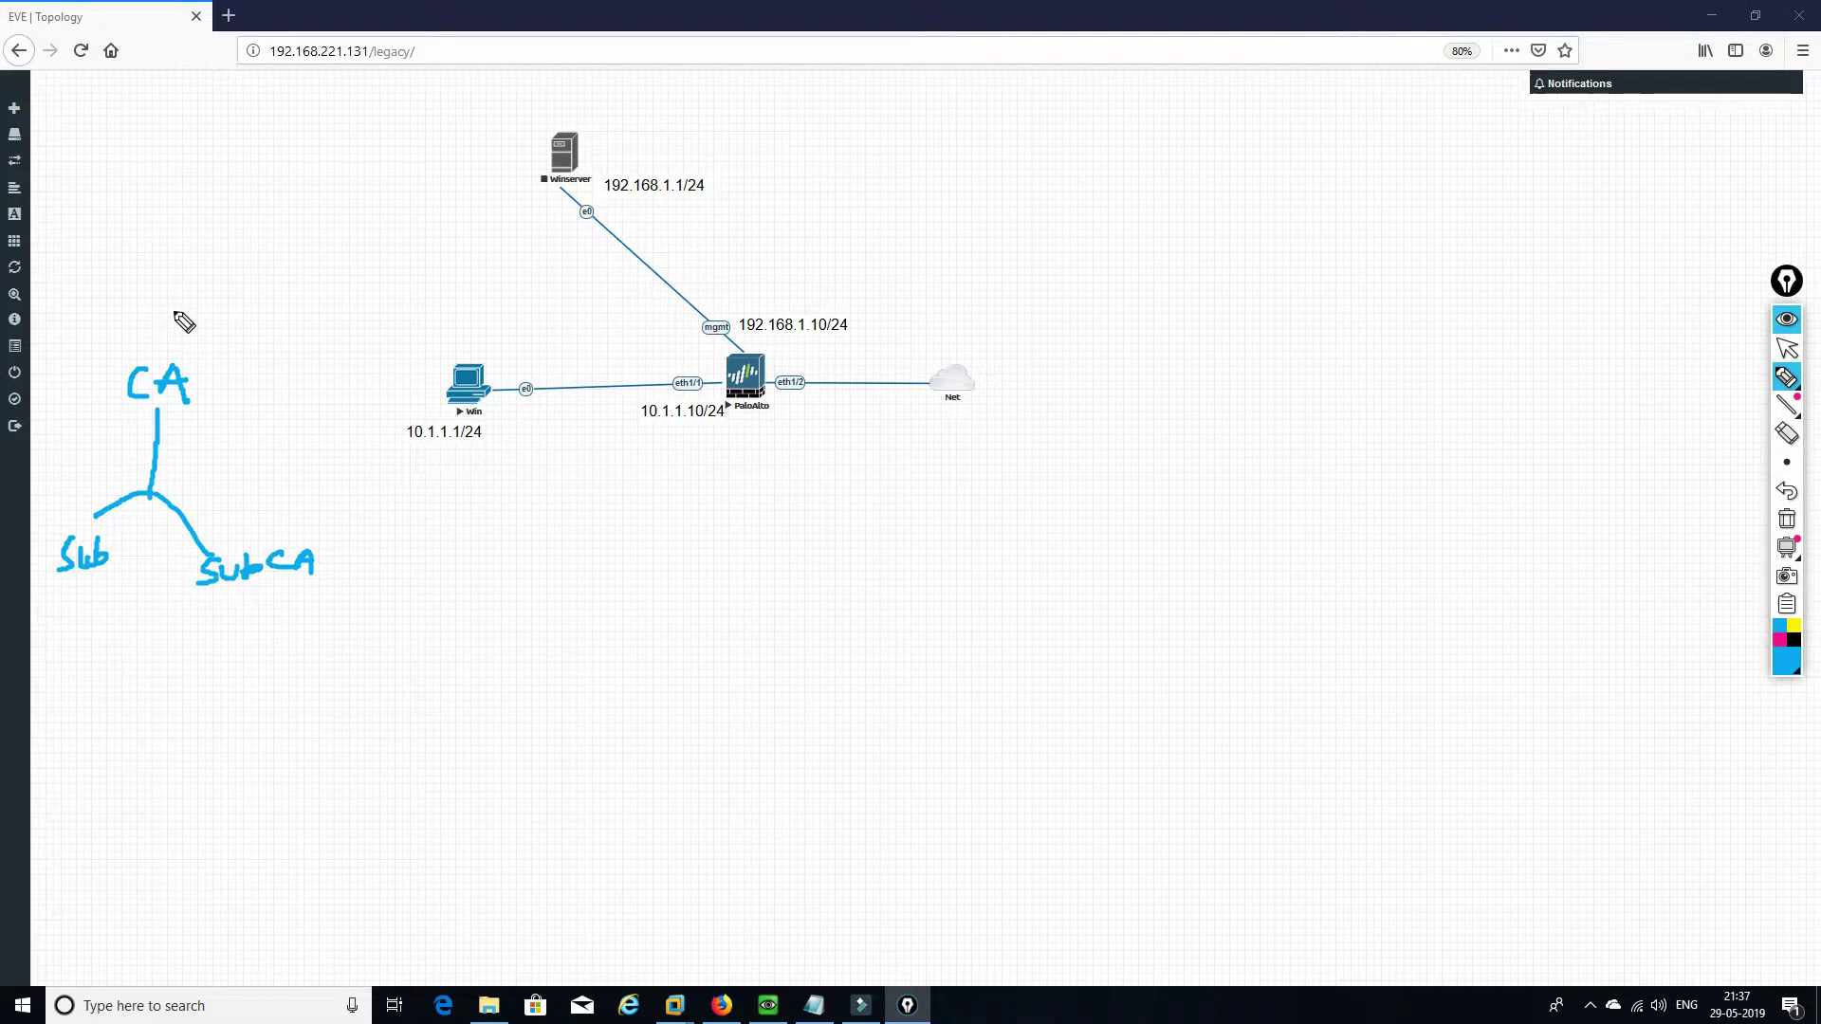
left_click(176, 315)
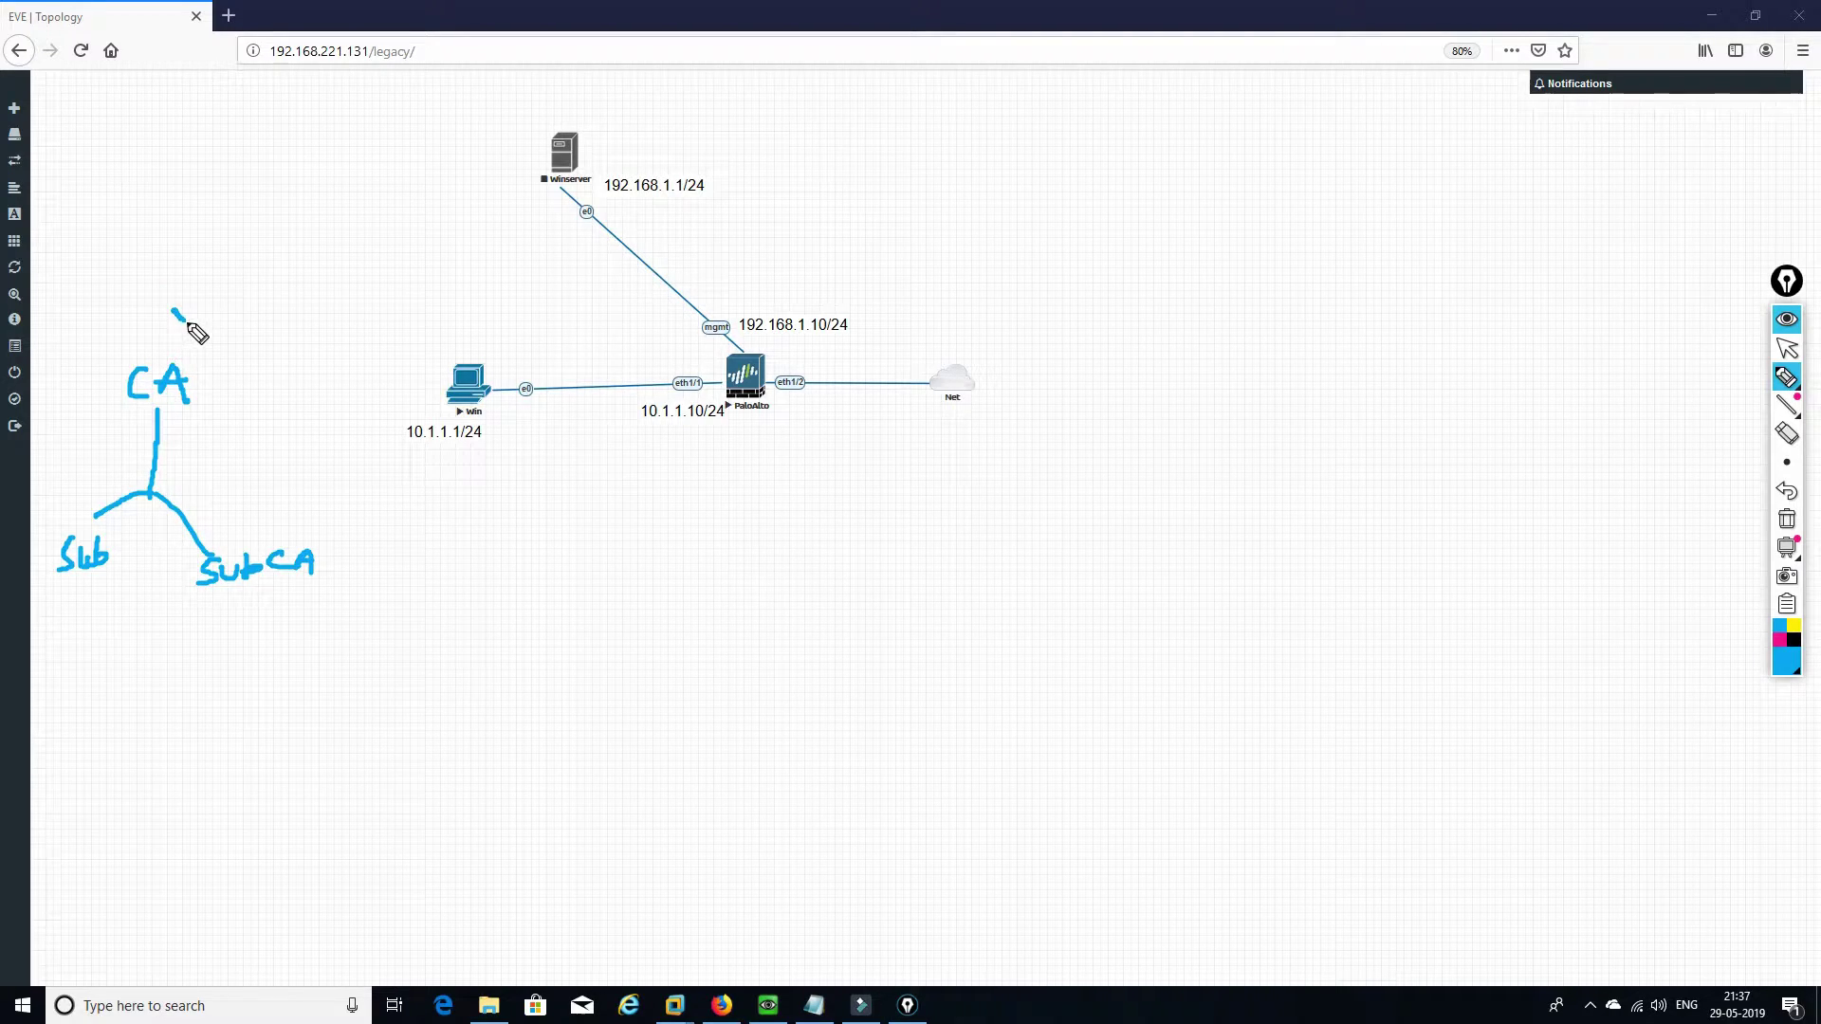
left_click_drag(189, 326, 235, 323)
left_click(230, 288)
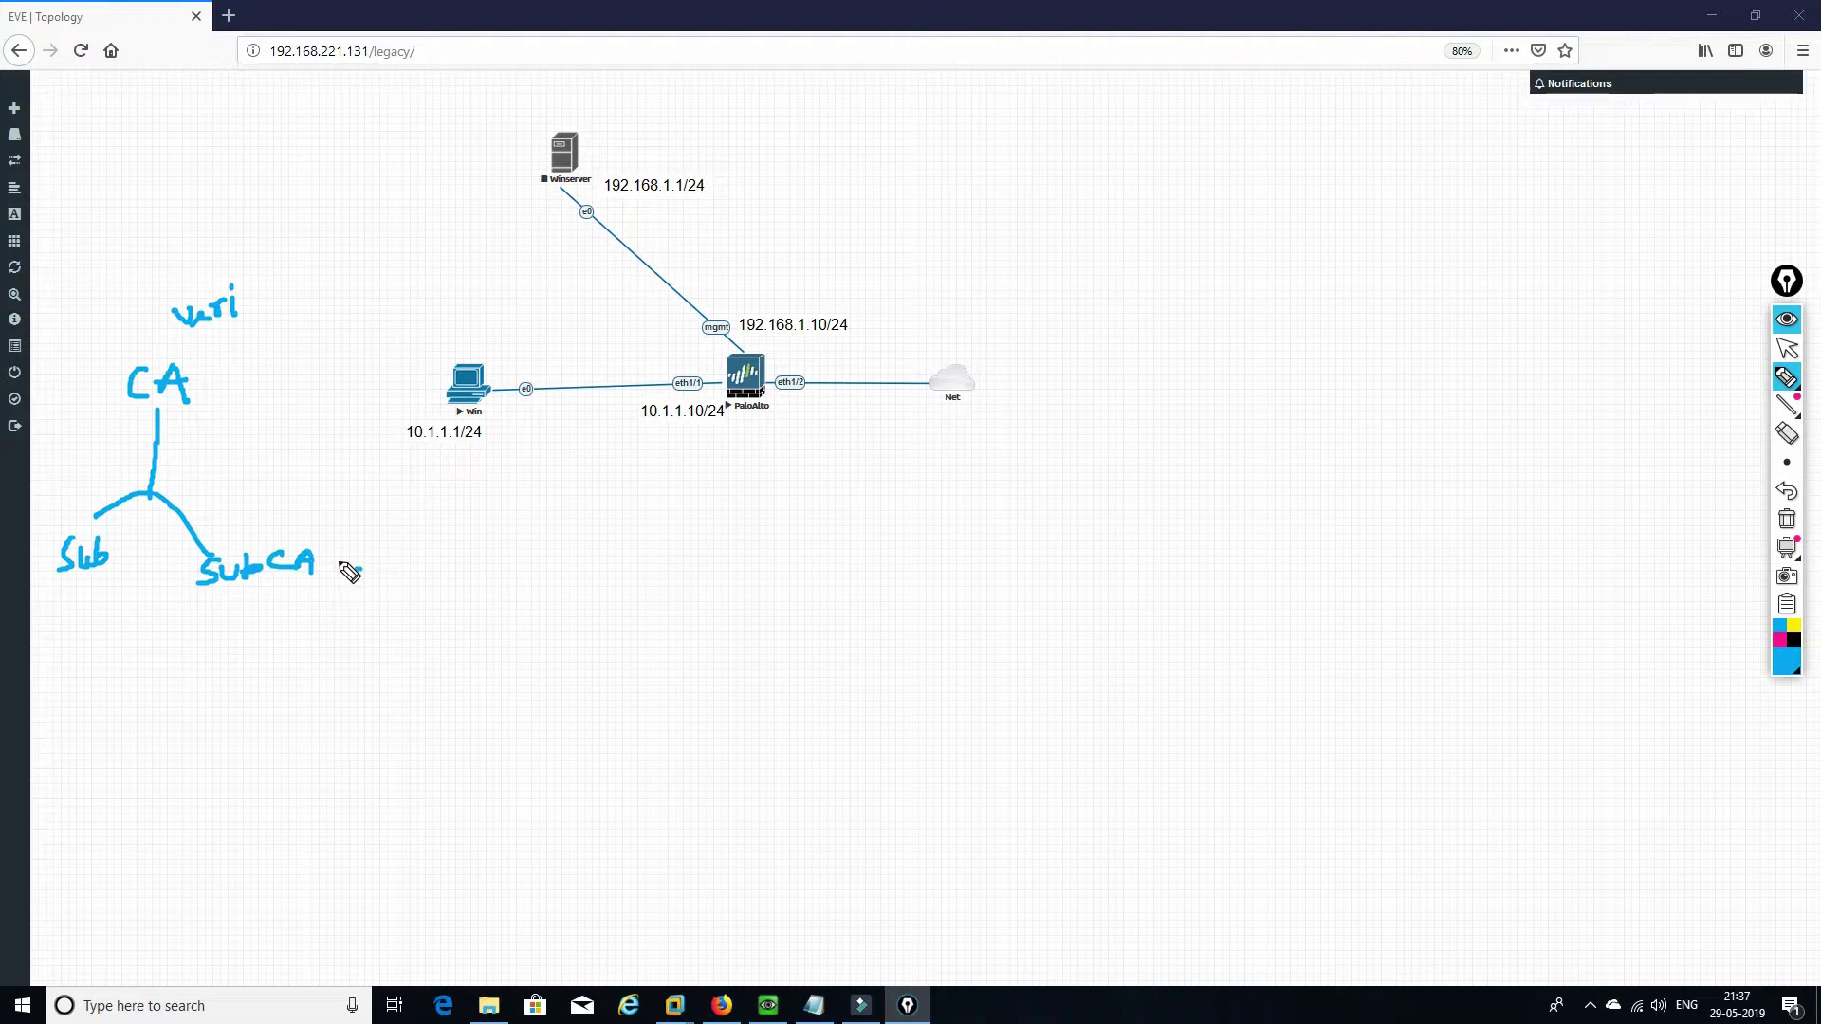
left_click_drag(331, 558, 599, 571)
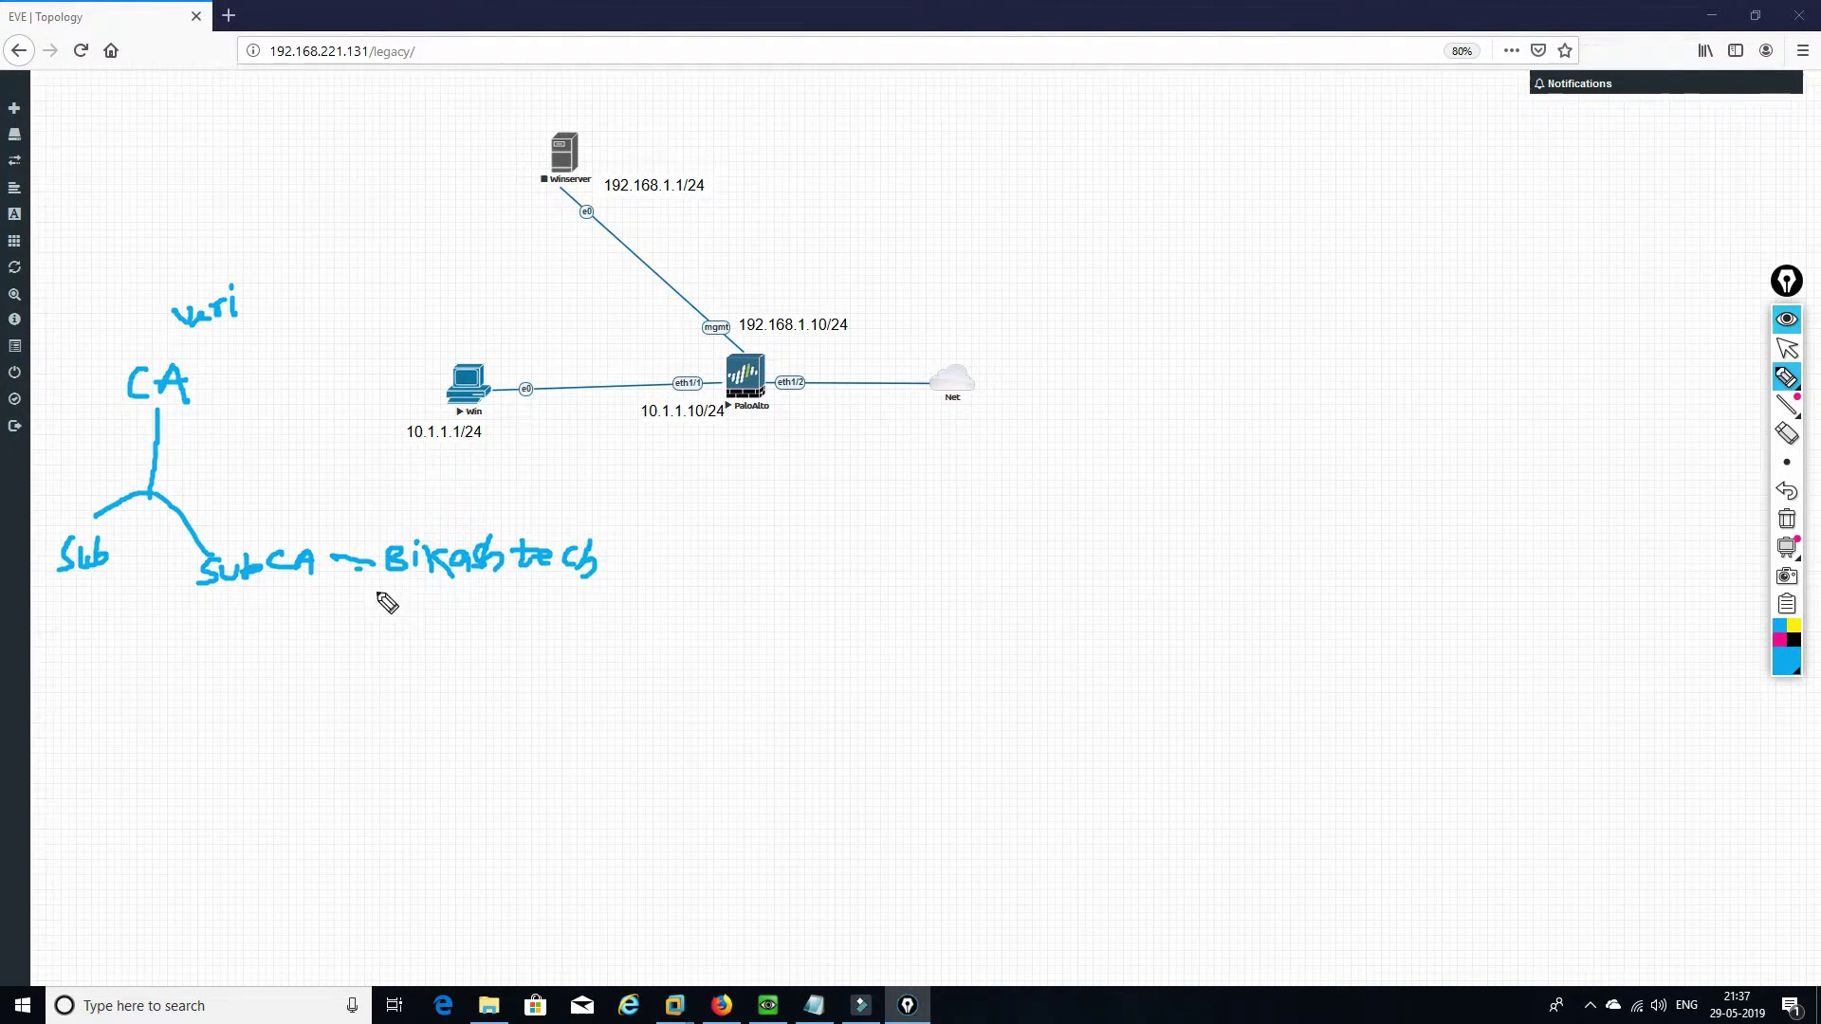
mouse_move(306, 591)
left_mouse_down()
mouse_move(278, 691)
mouse_move(320, 741)
left_mouse_up()
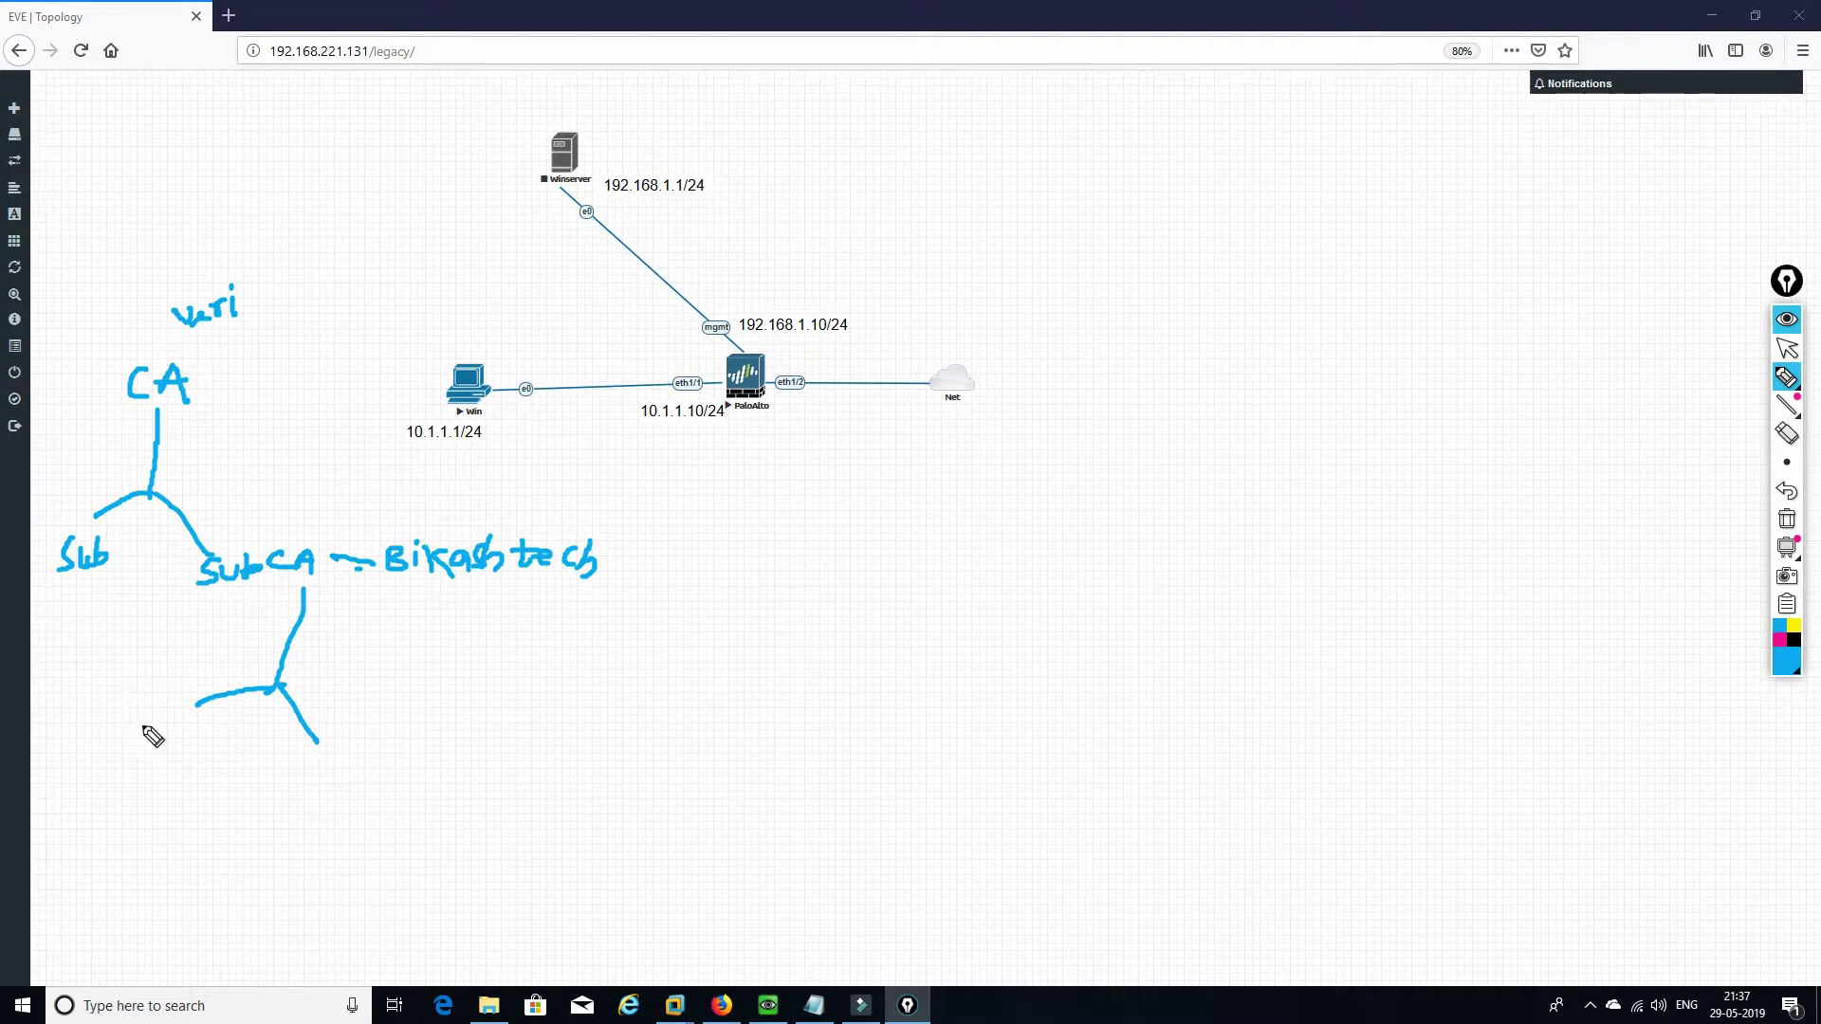
mouse_move(164, 741)
left_mouse_down()
mouse_move(313, 774)
mouse_move(410, 754)
left_mouse_up()
left_click(369, 734)
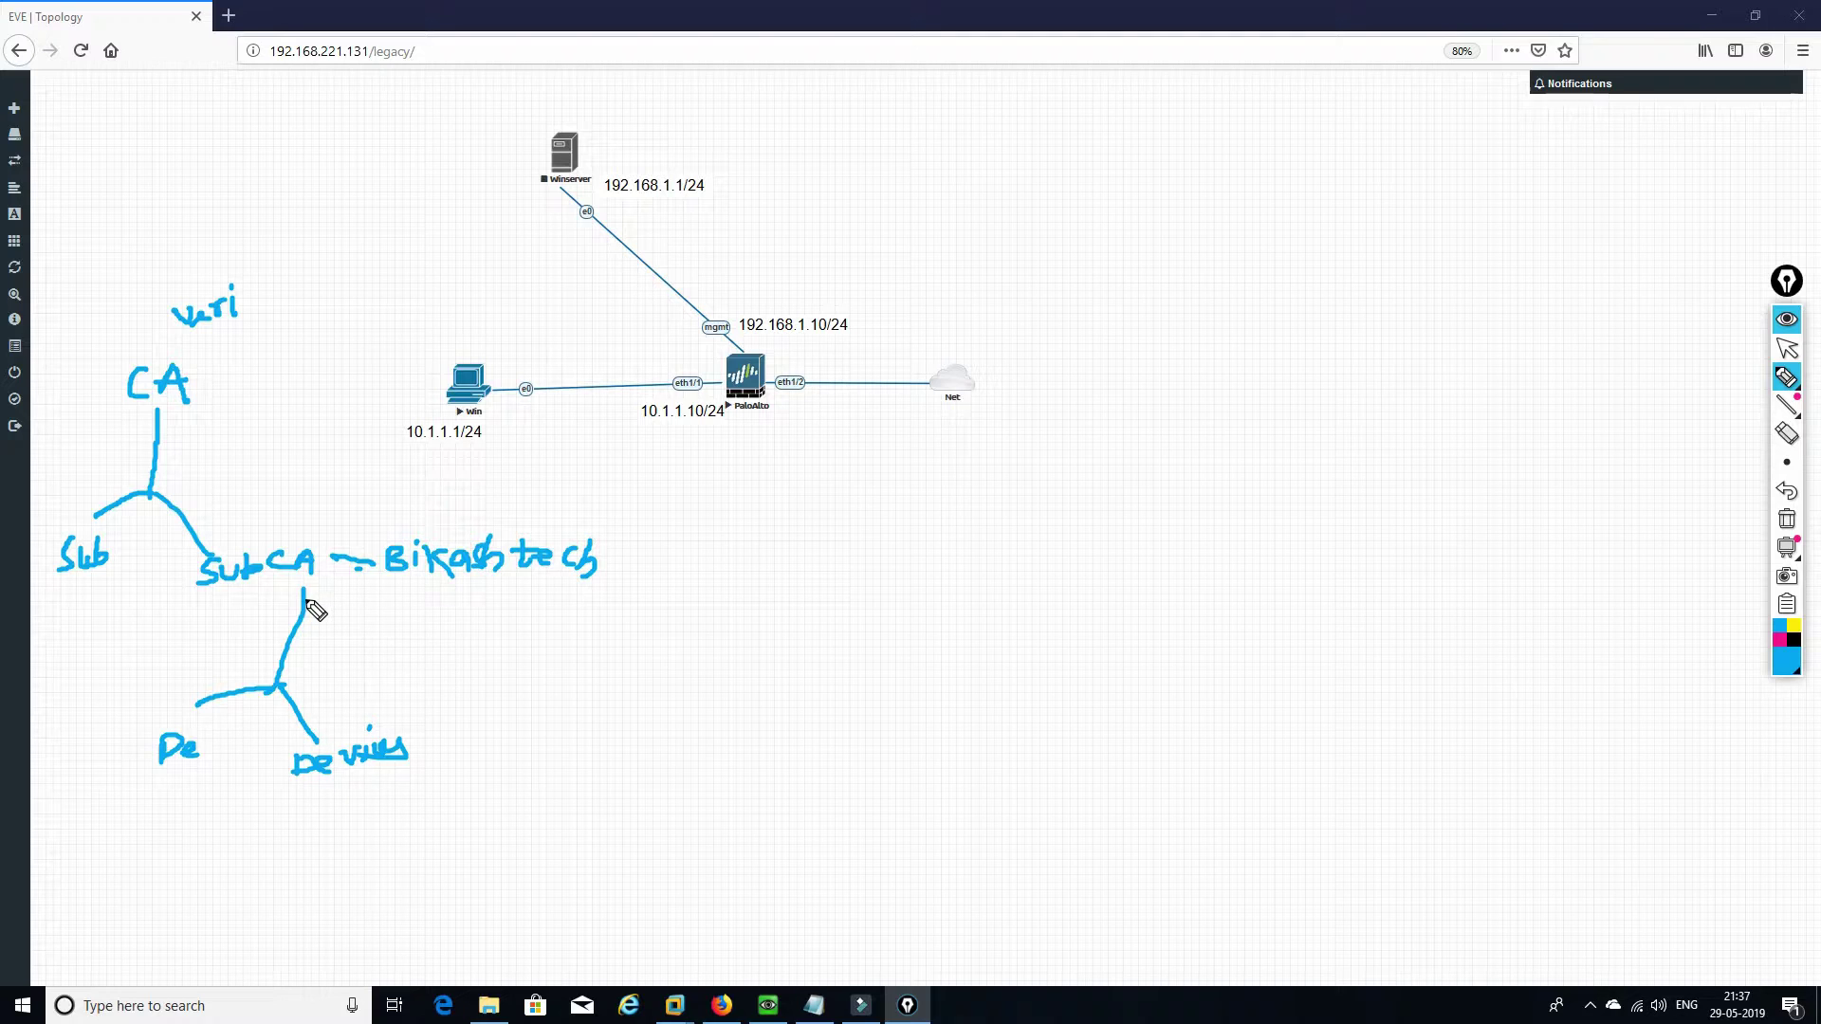
left_click_drag(204, 751, 257, 759)
- Erase the old notes and draw a CA-labelled line from the PaloAlto node
left_click(1788, 518)
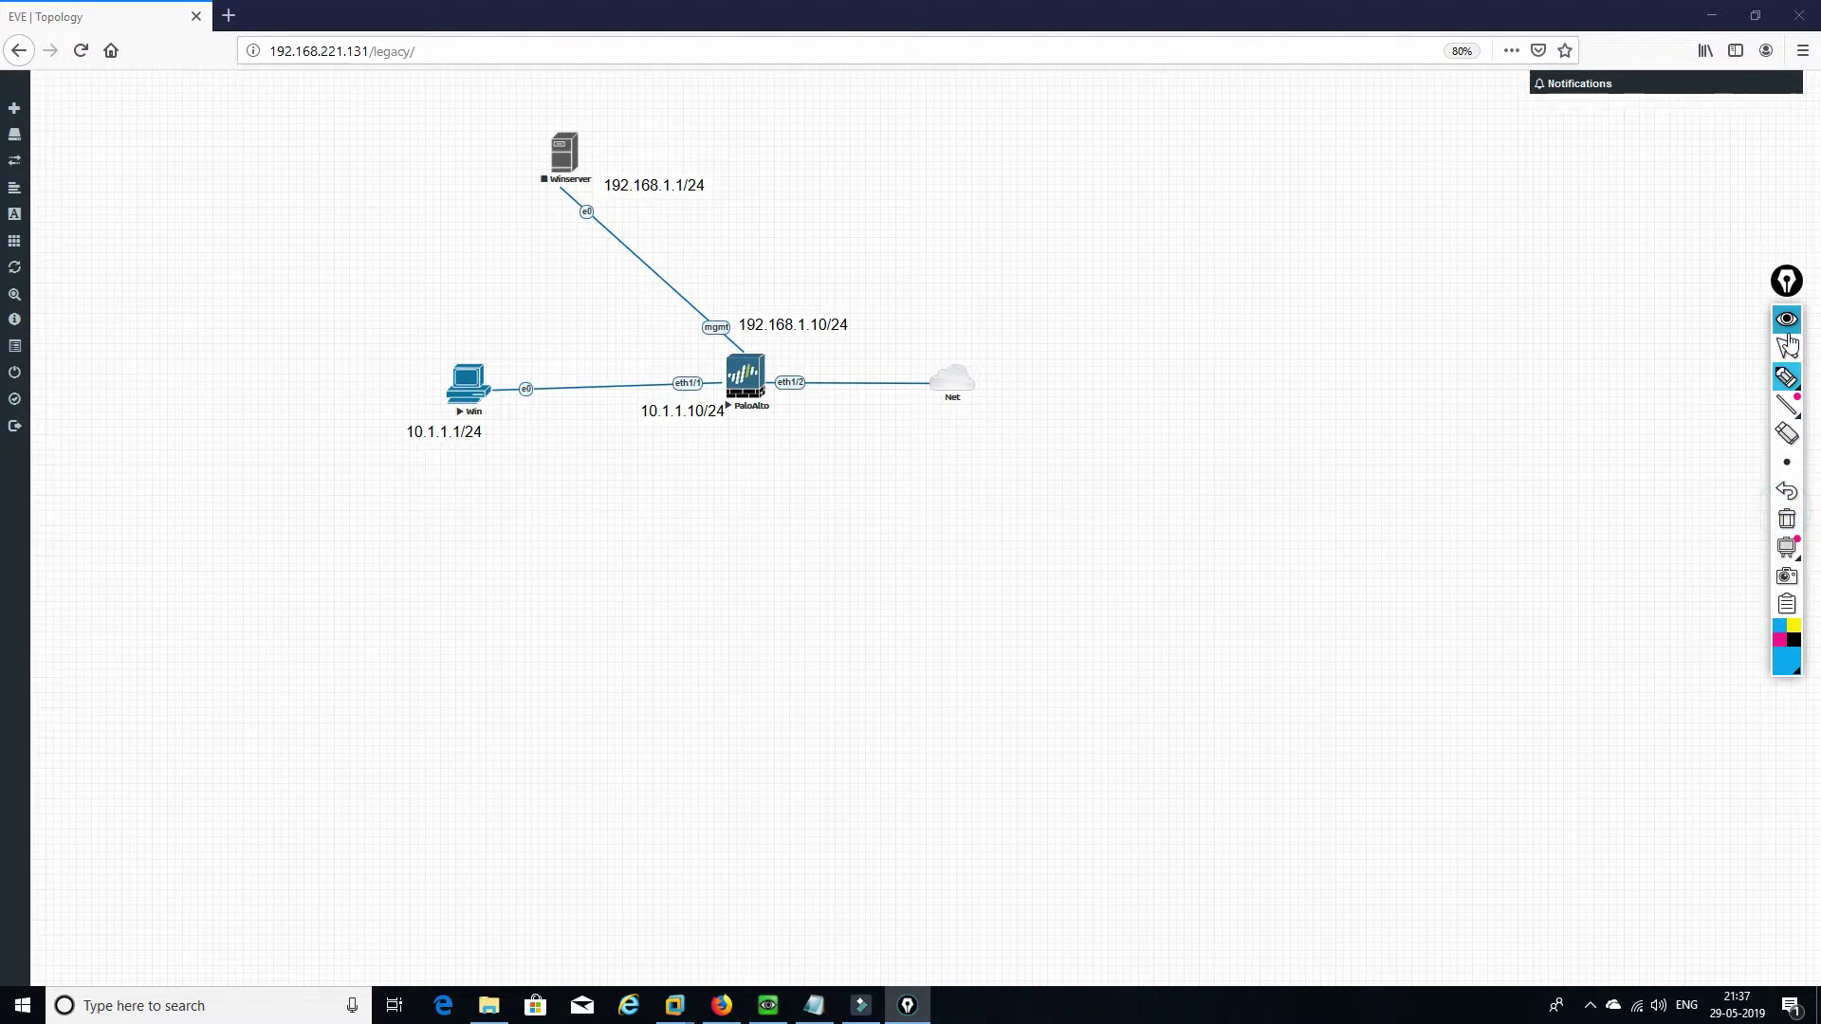
left_click(1787, 378)
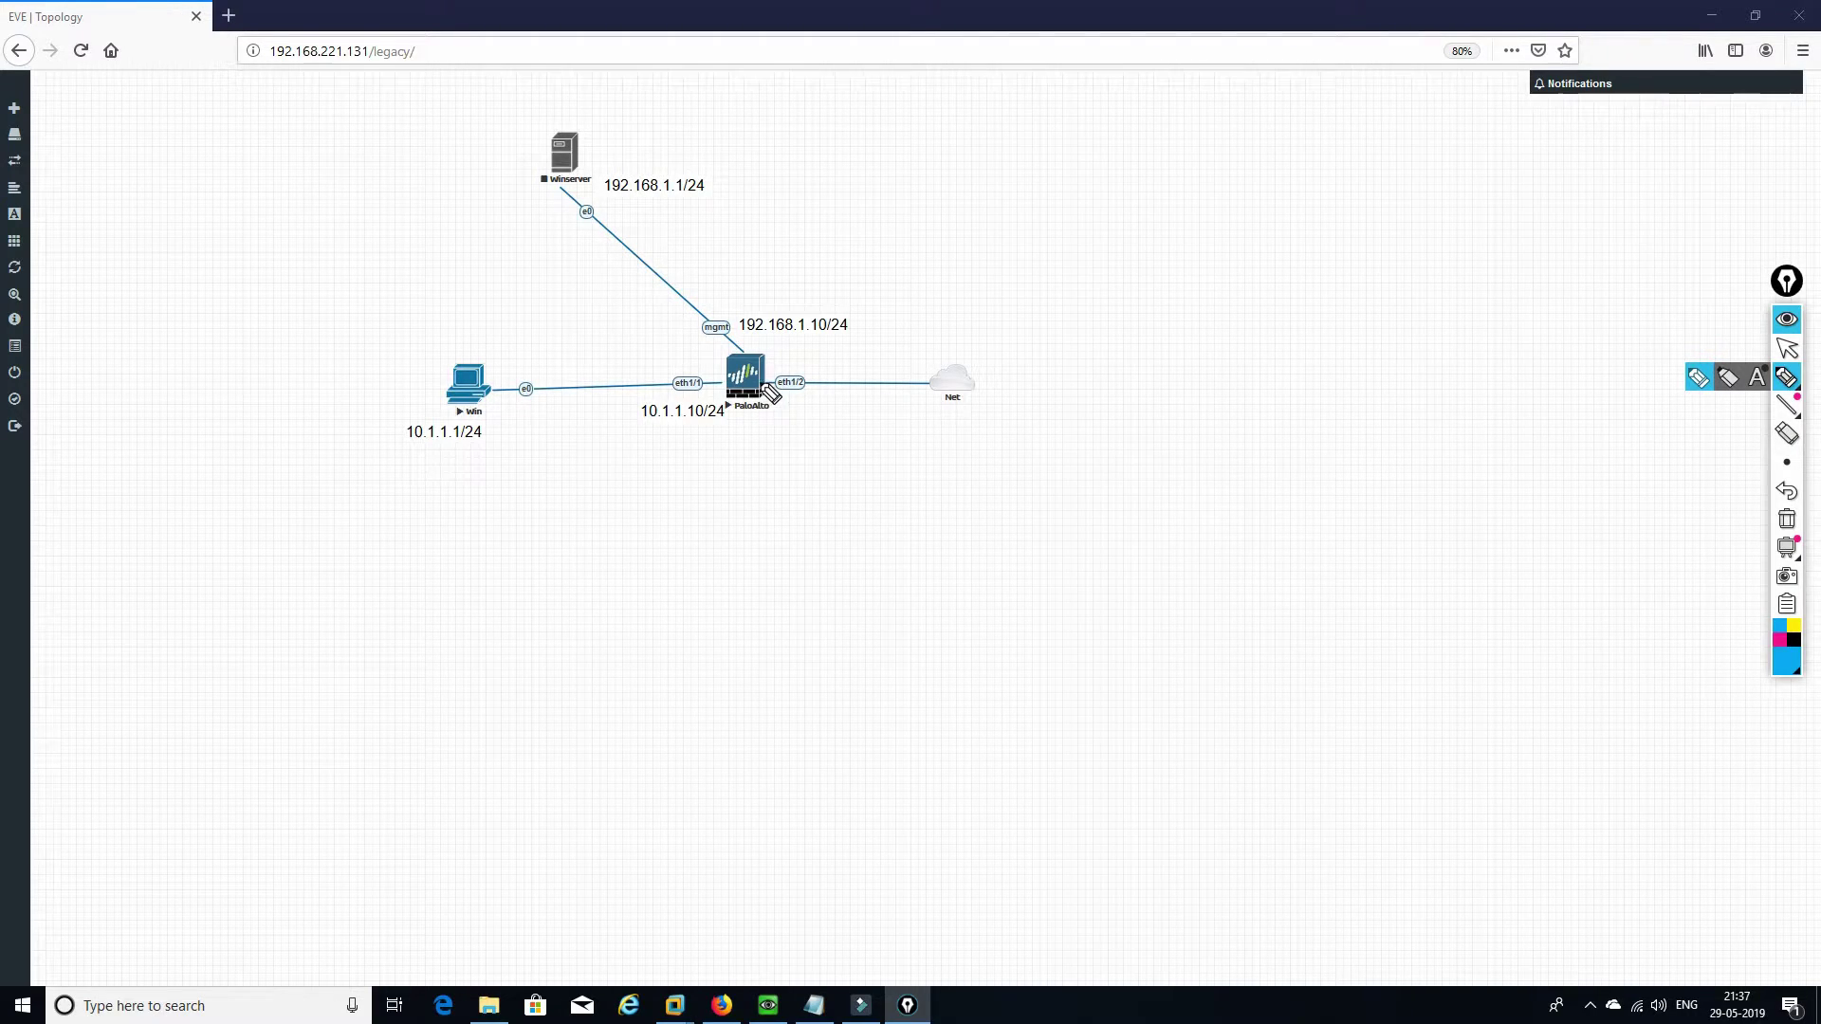
mouse_move(769, 375)
left_mouse_down()
mouse_move(1012, 334)
mouse_move(1018, 350)
mouse_move(1019, 333)
left_mouse_up()
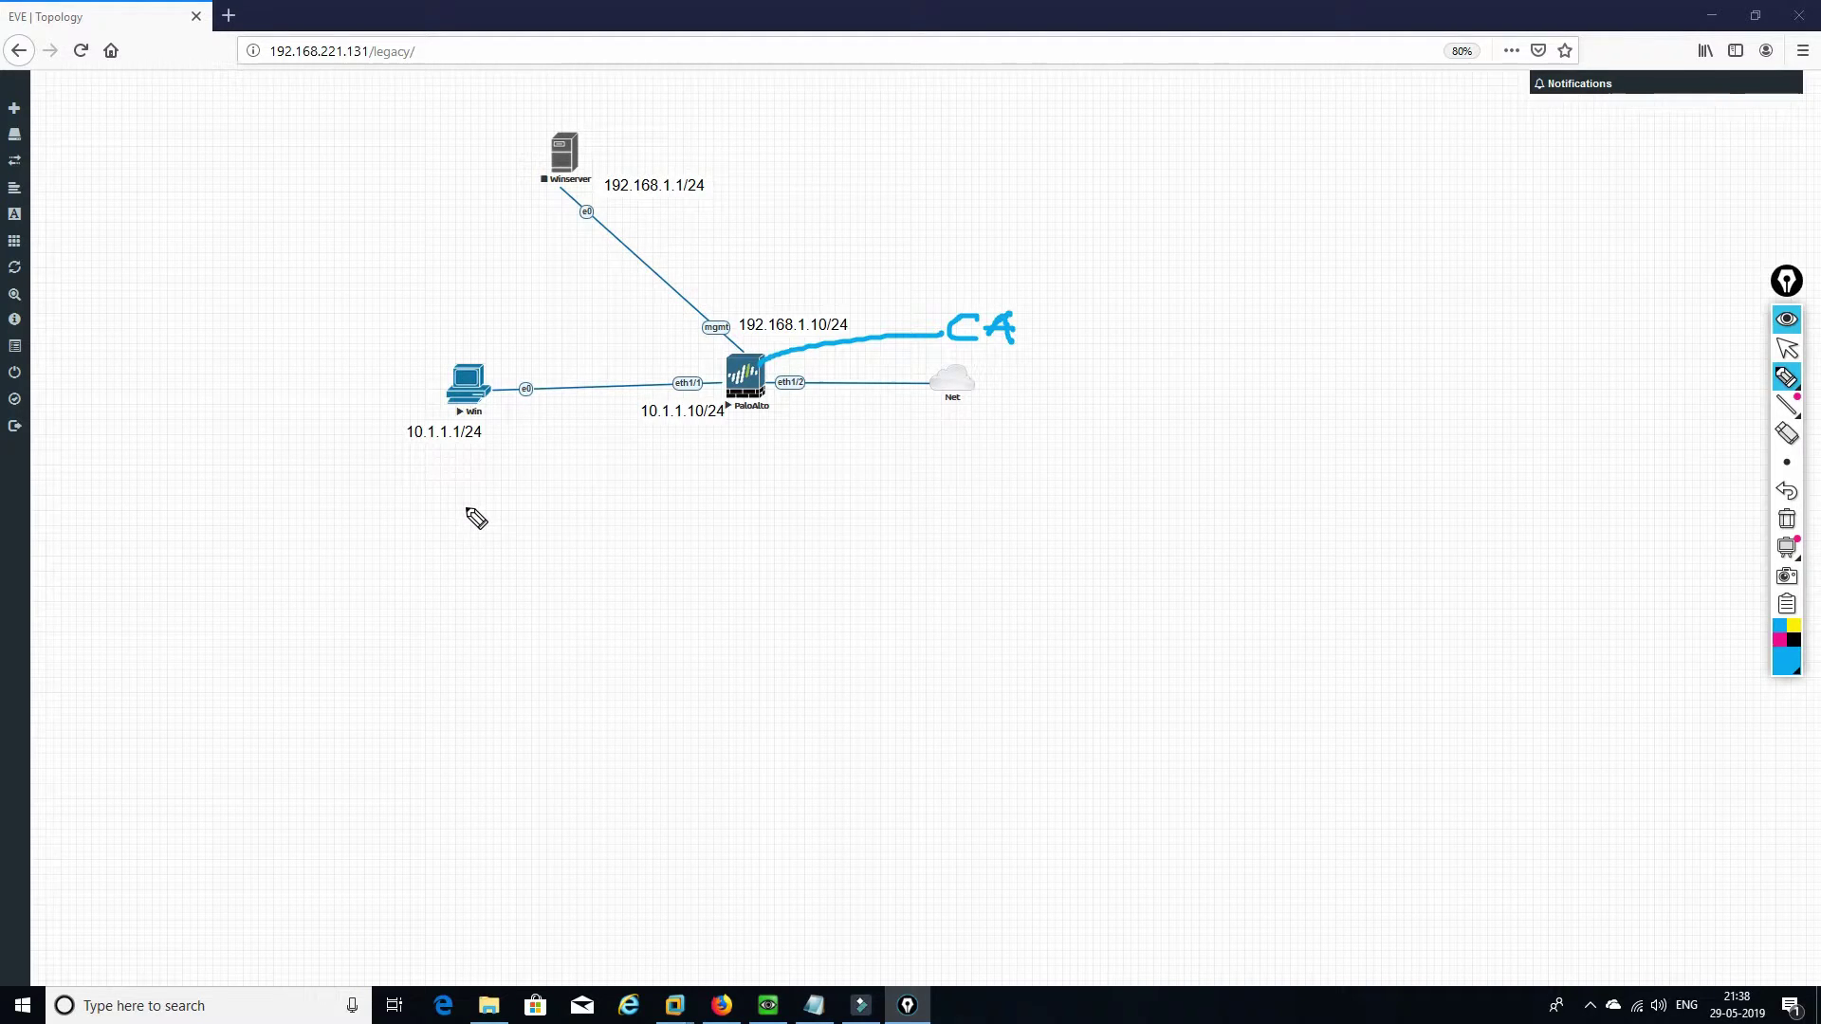
- Draw the google.com request arrow, the return arrow and lines linking the firewall to them and Net
left_click_drag(466, 508, 764, 518)
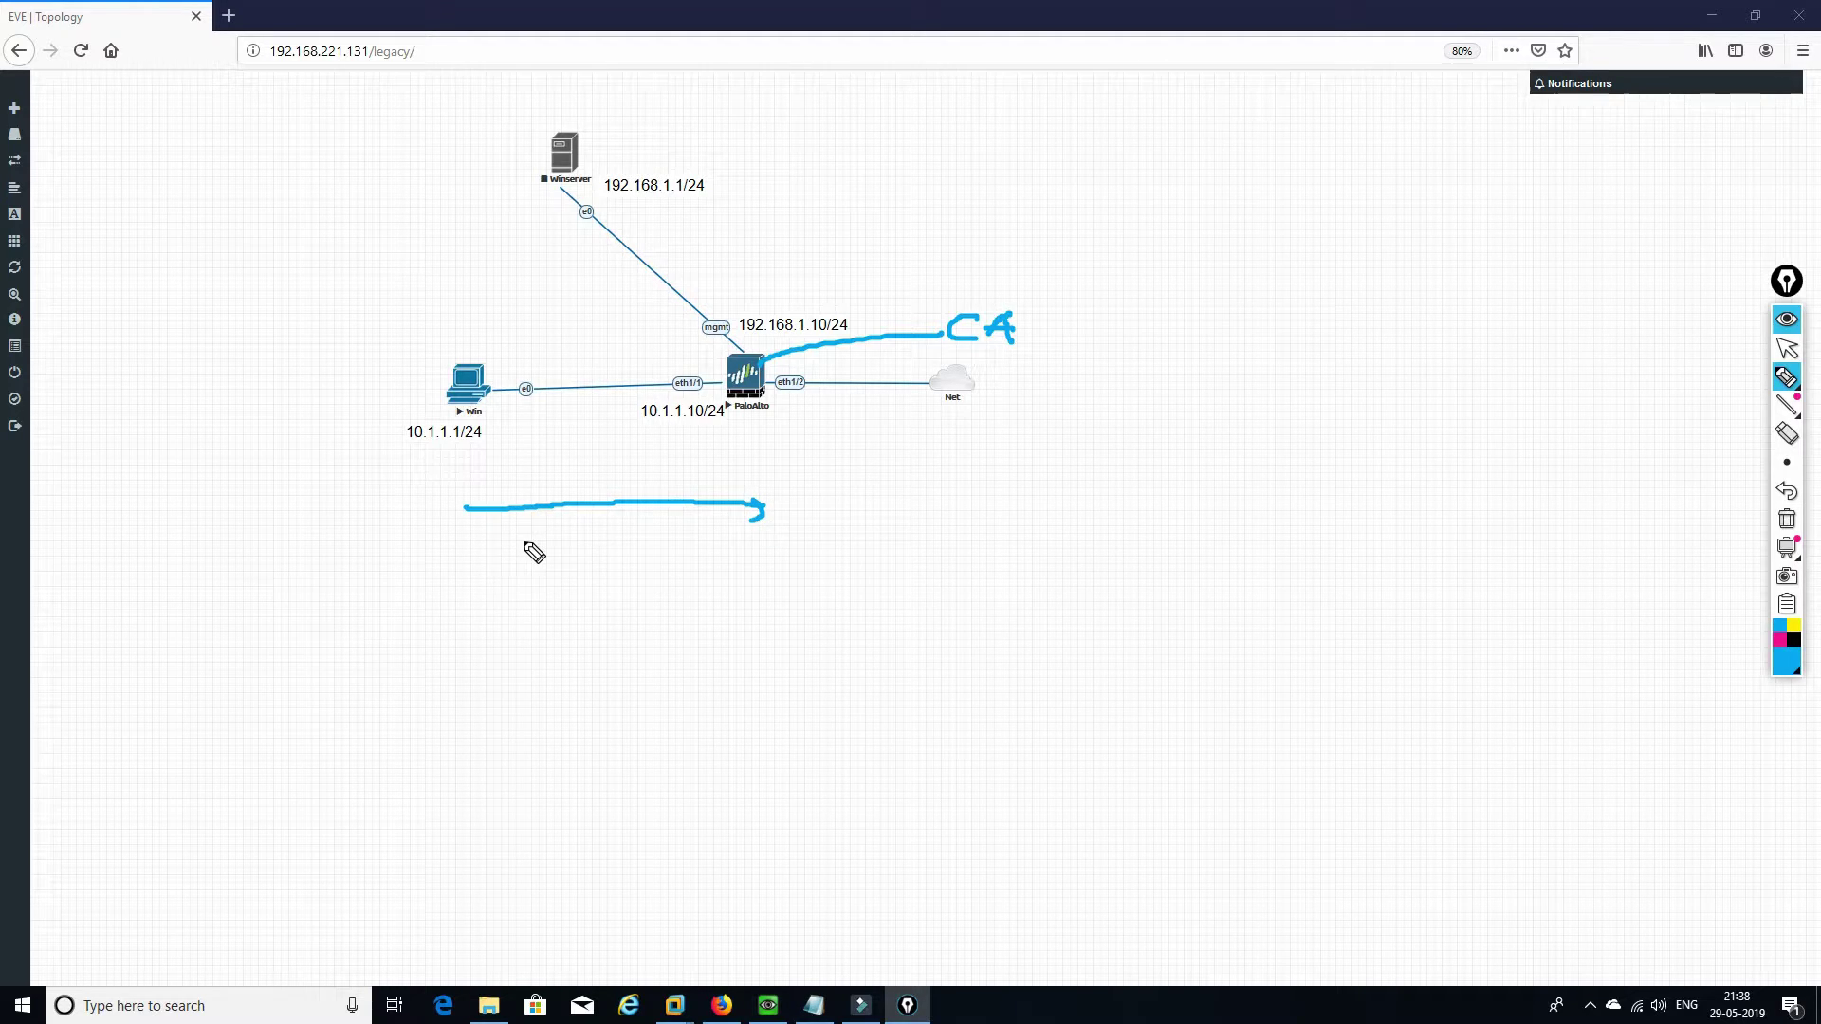
mouse_move(518, 525)
left_mouse_down()
mouse_move(502, 567)
mouse_move(549, 529)
mouse_move(586, 541)
mouse_move(576, 564)
mouse_move(615, 539)
mouse_move(714, 531)
left_mouse_up()
left_click(627, 532)
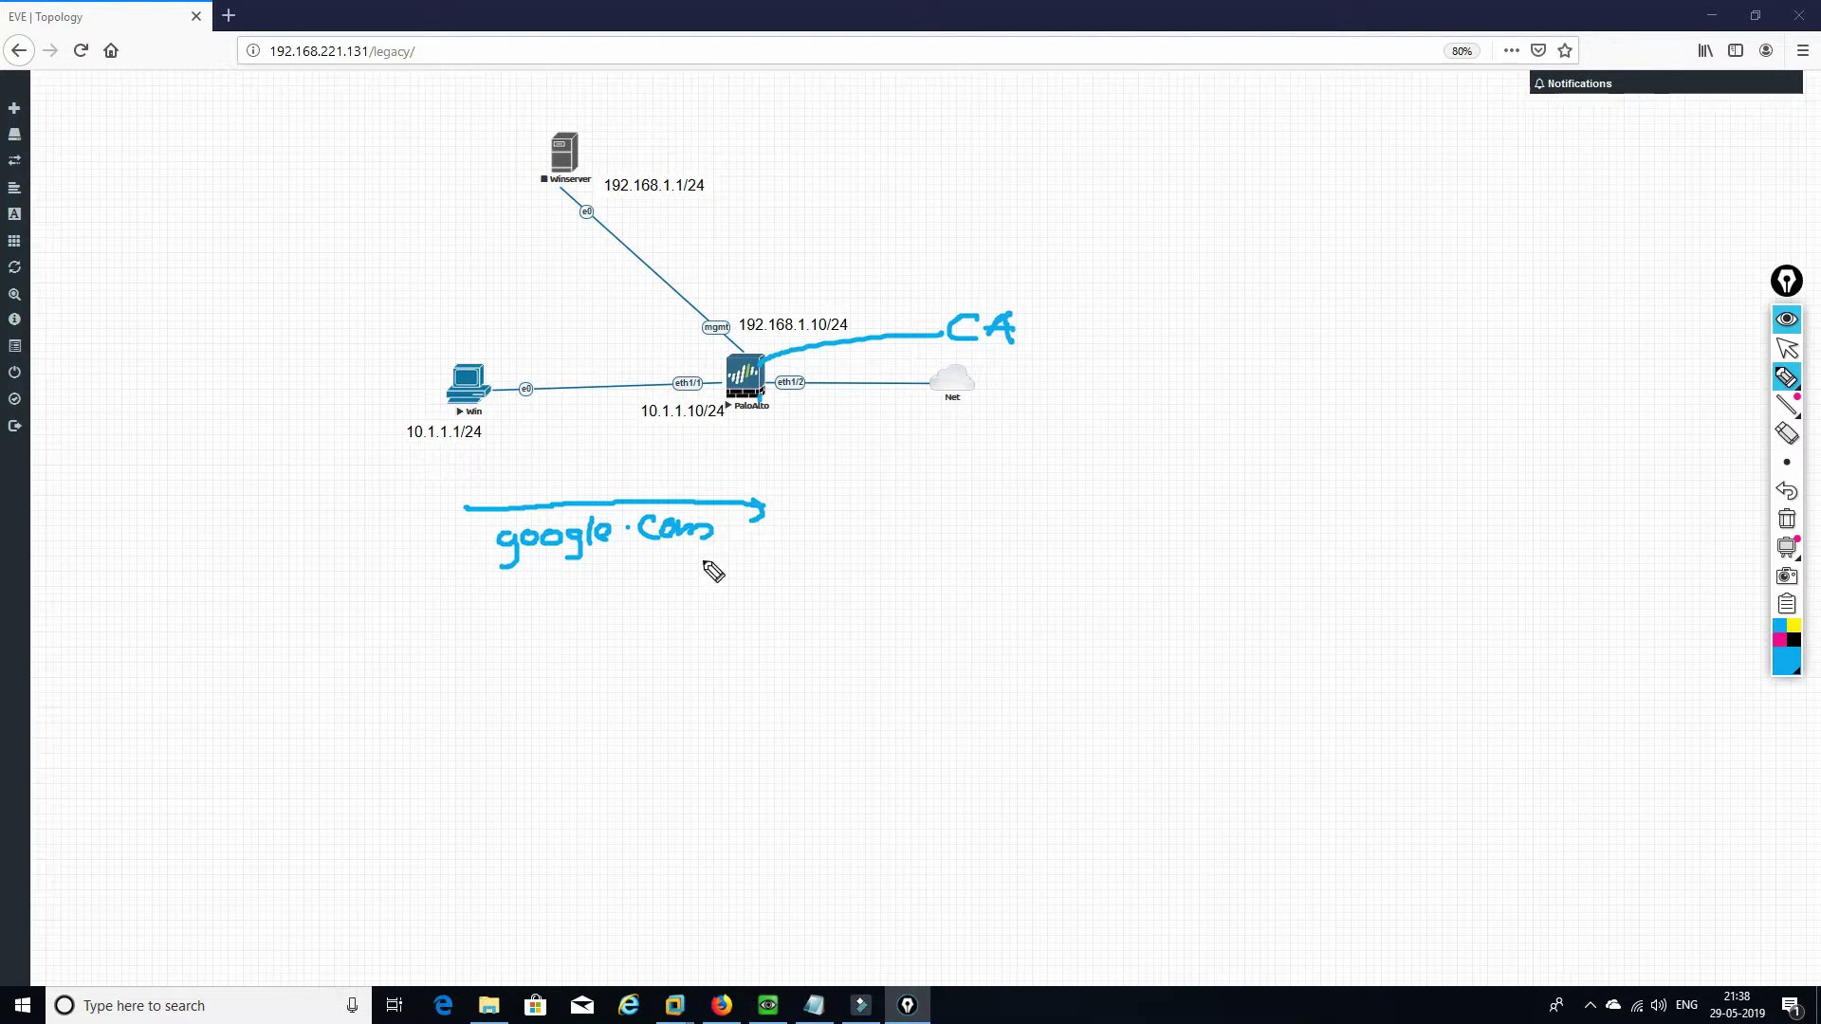
mouse_move(743, 620)
left_mouse_down()
mouse_move(464, 610)
mouse_move(506, 626)
left_mouse_up()
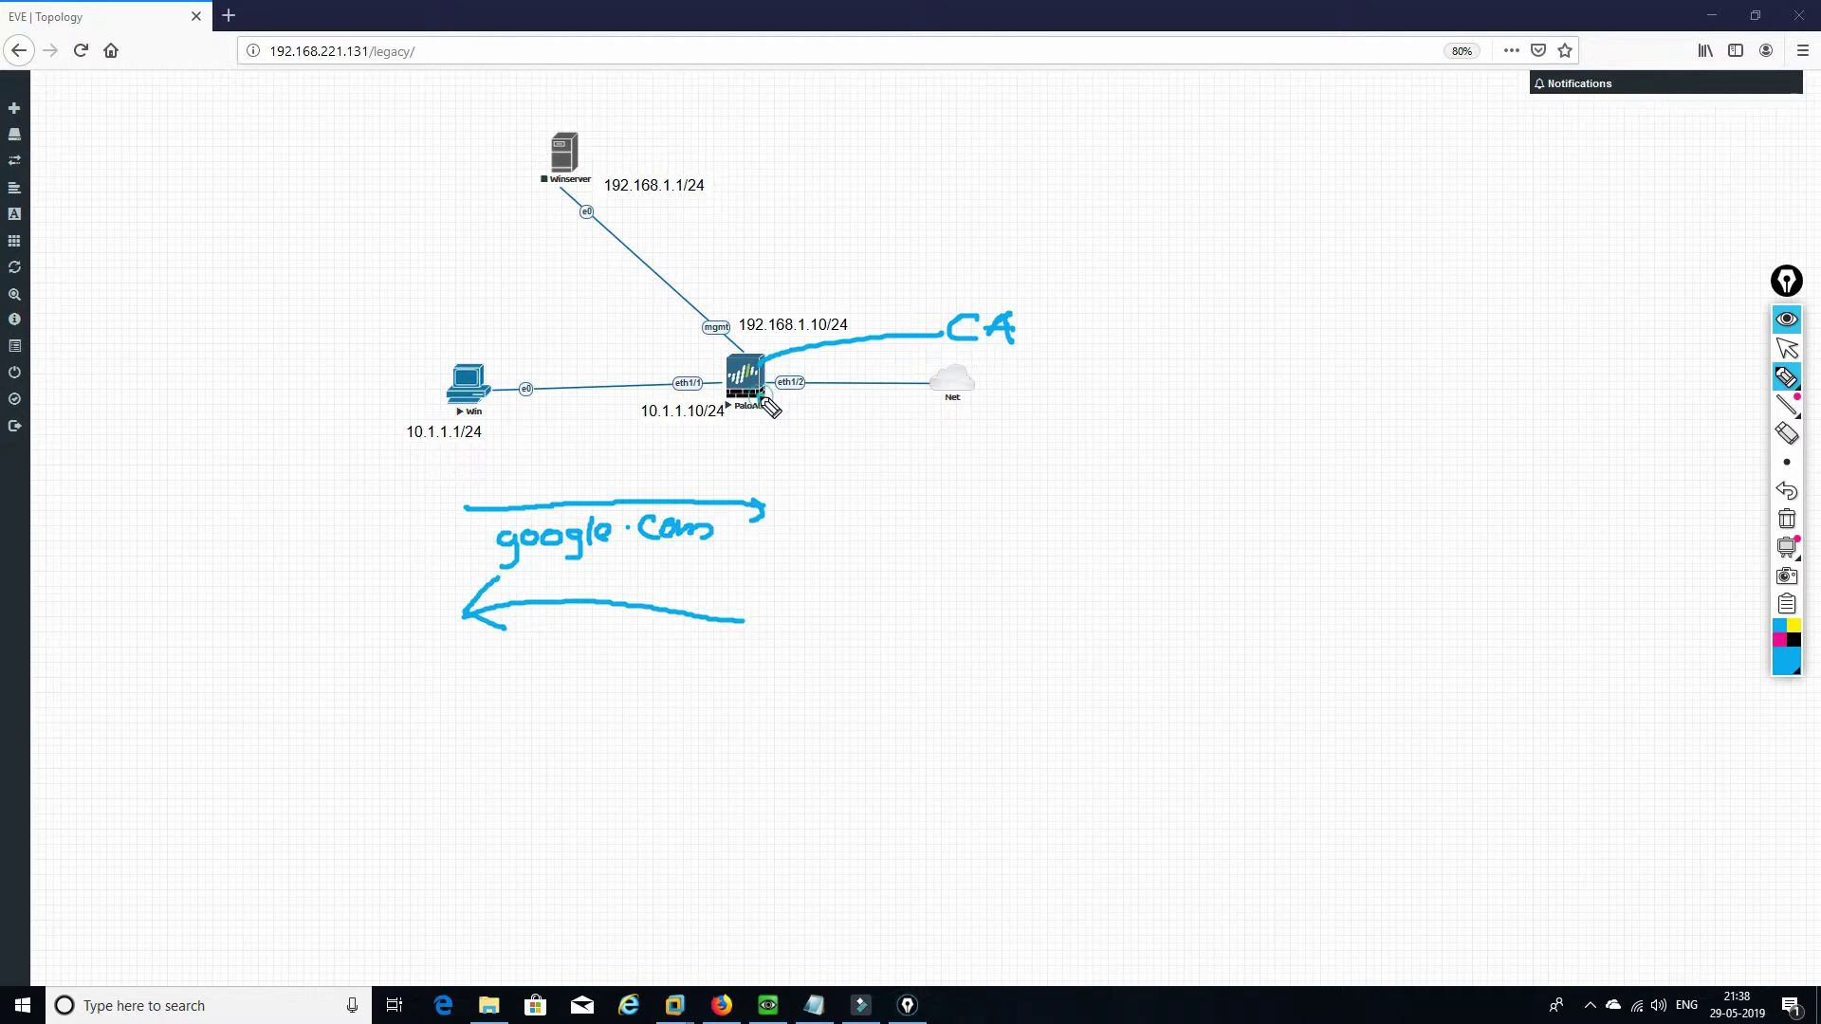
left_click_drag(765, 404, 710, 601)
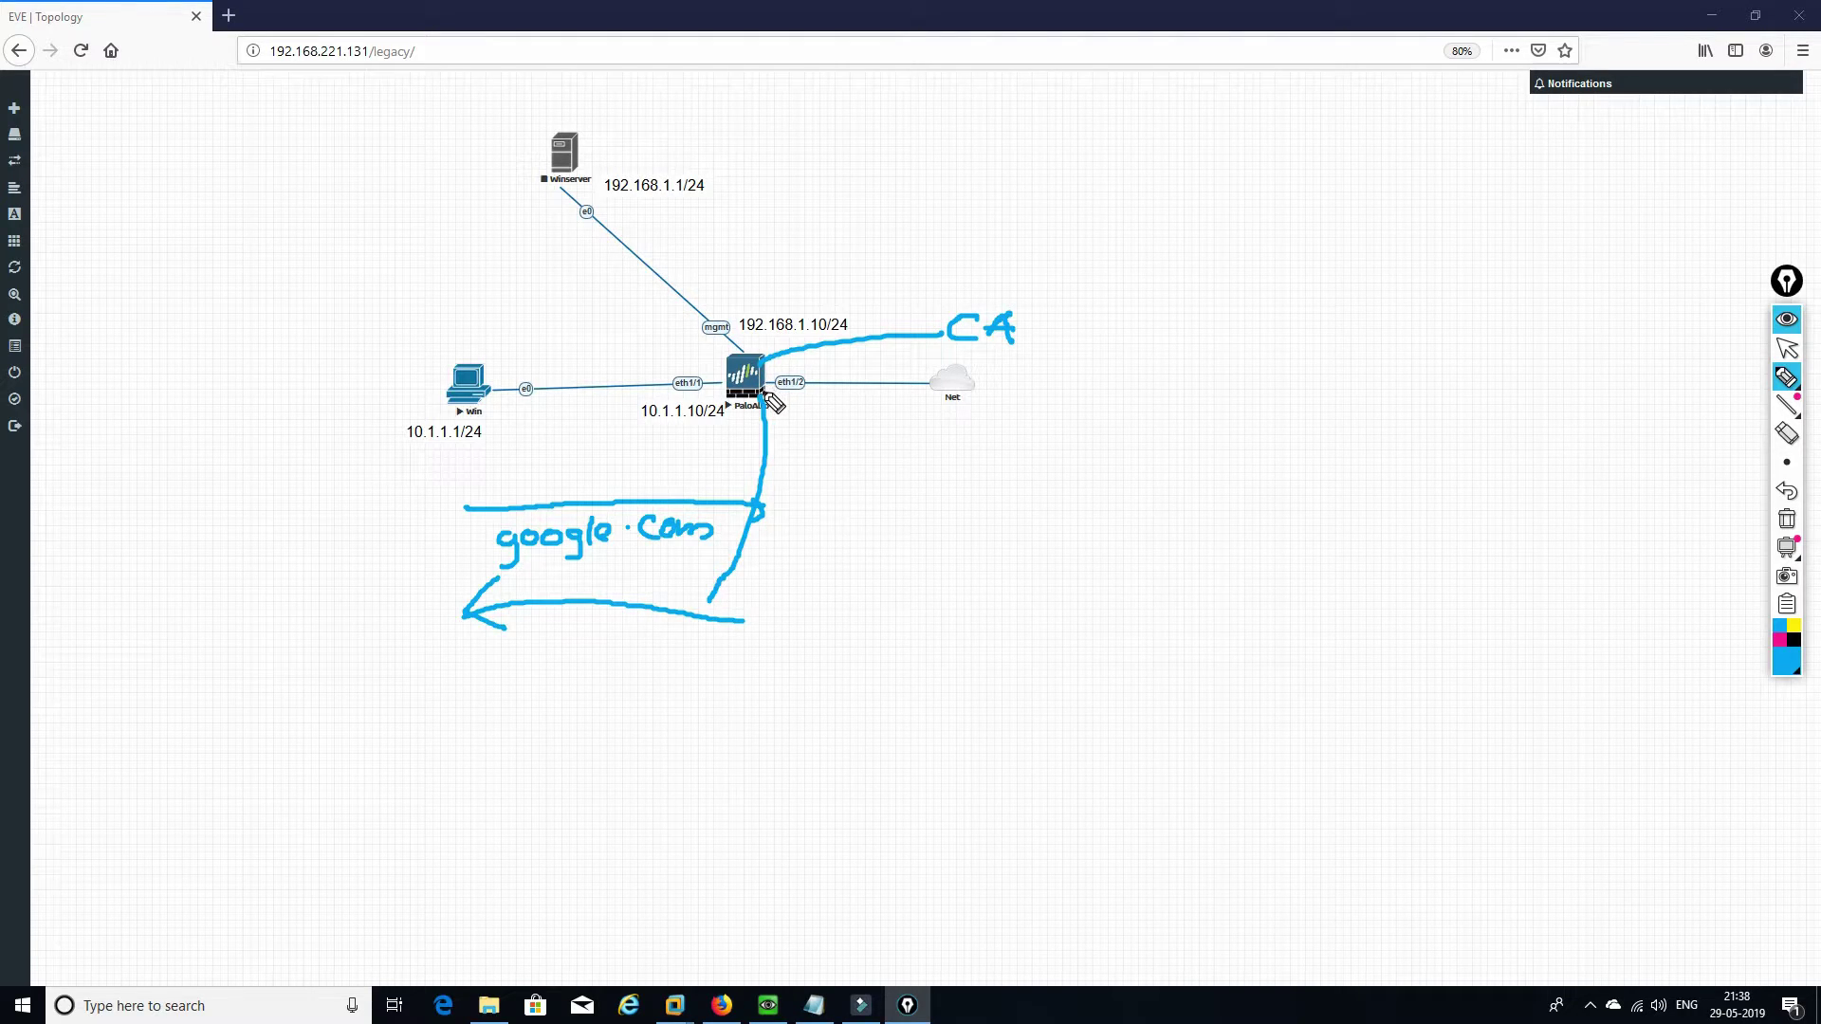
mouse_move(770, 392)
left_mouse_down()
mouse_move(855, 453)
mouse_move(912, 464)
mouse_move(1078, 394)
mouse_move(1119, 424)
mouse_move(1147, 384)
mouse_move(1170, 423)
mouse_move(1210, 434)
mouse_move(1289, 421)
left_mouse_up()
- Write google.com beside Net and add a crossed-out facebook return arrow
left_click(1185, 415)
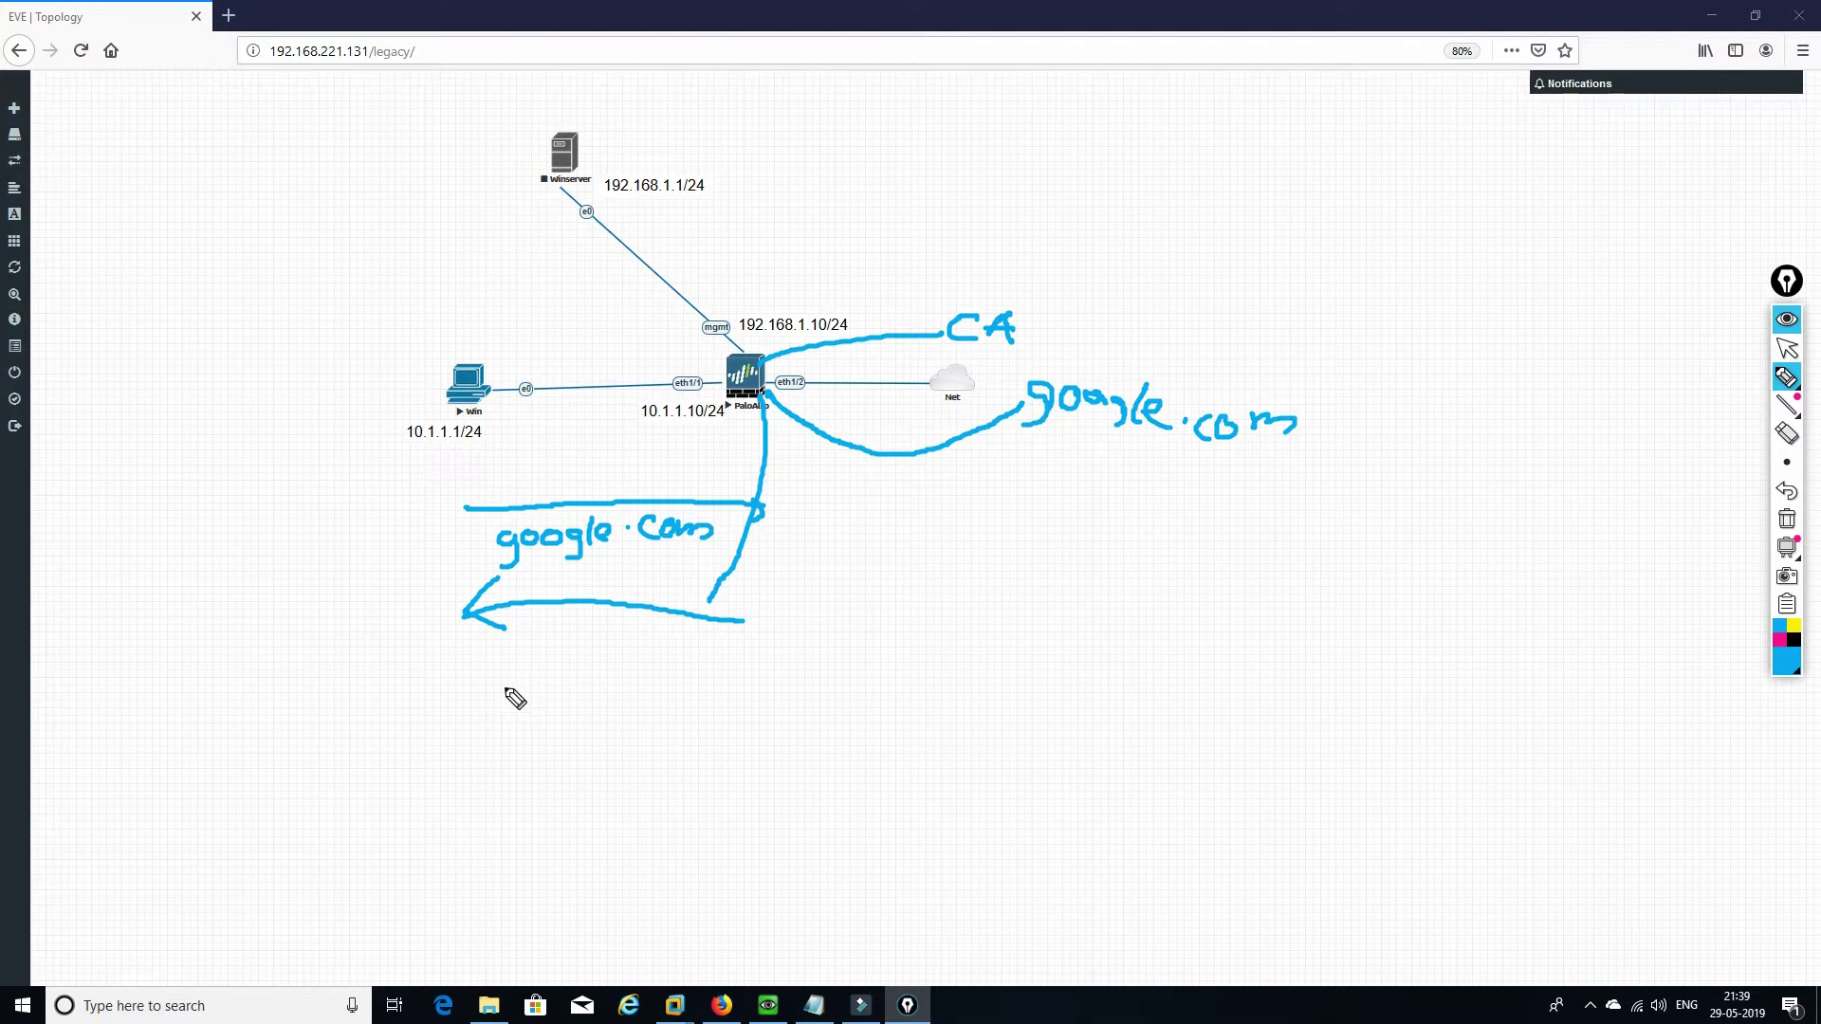
left_click_drag(497, 696, 713, 697)
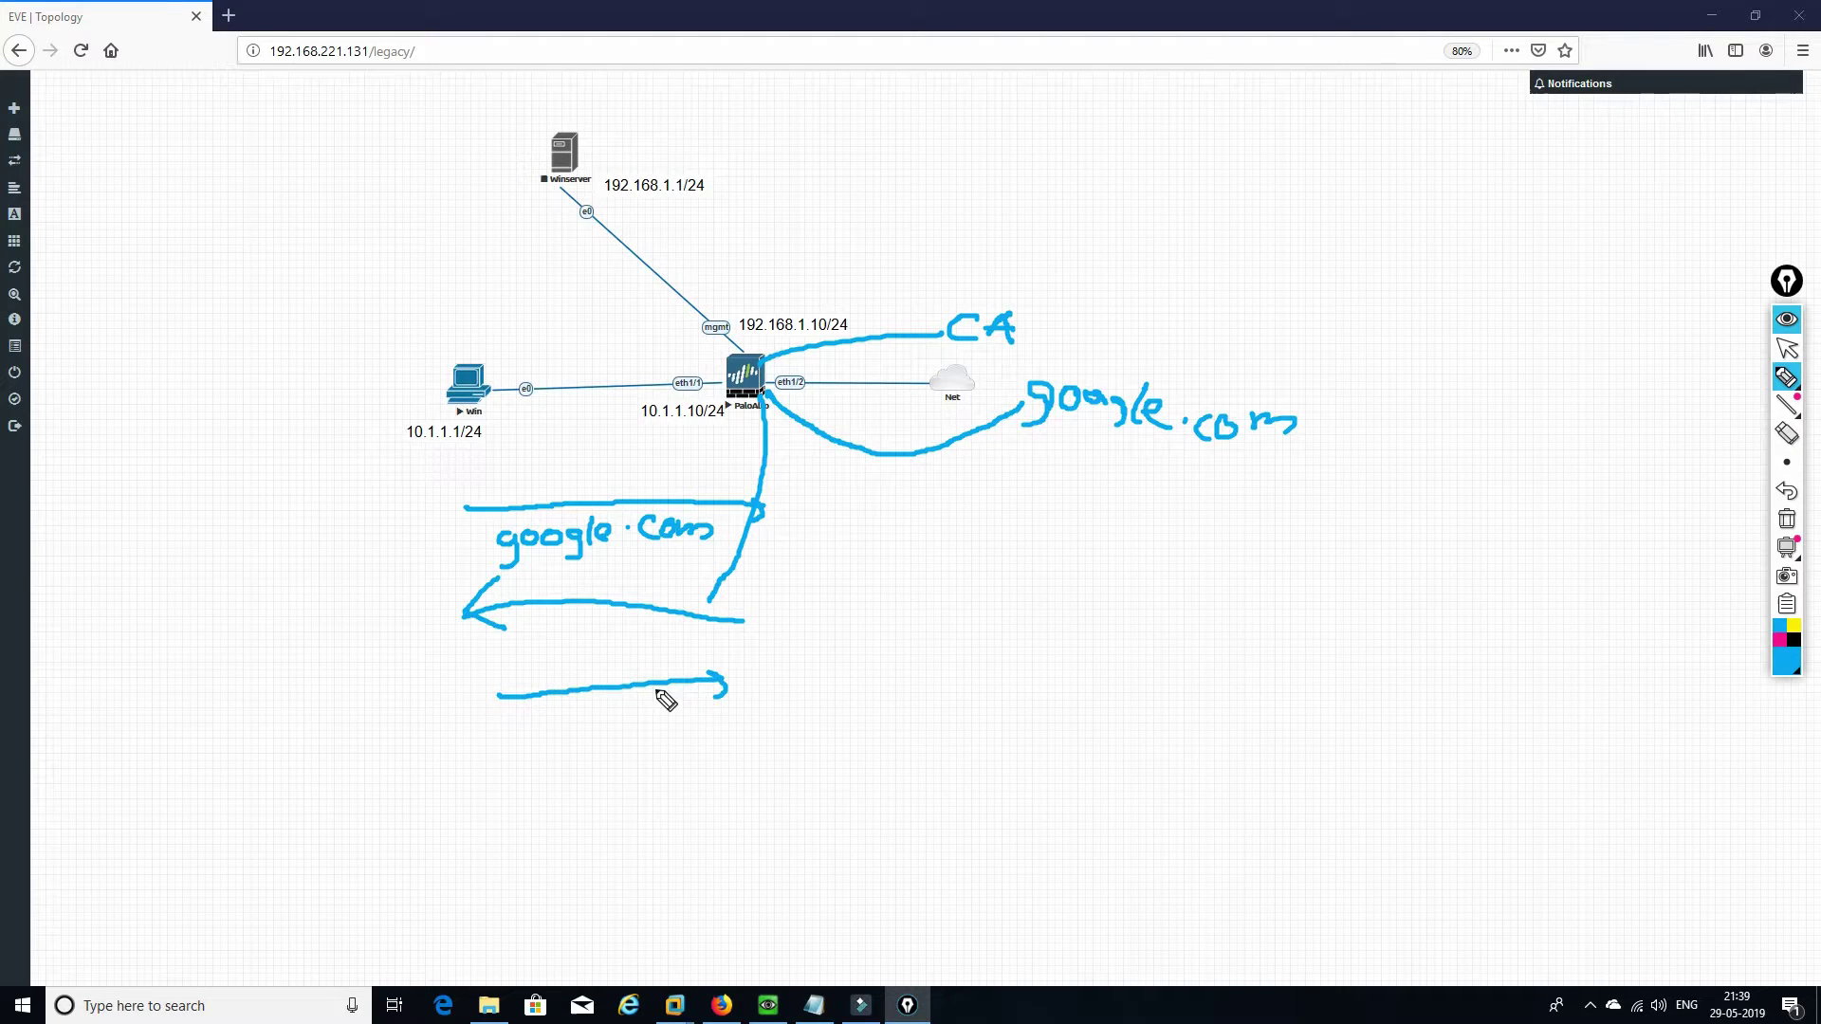
mouse_move(566, 657)
left_mouse_down()
mouse_move(555, 691)
mouse_move(613, 669)
mouse_move(633, 683)
mouse_move(692, 648)
mouse_move(720, 683)
left_mouse_up()
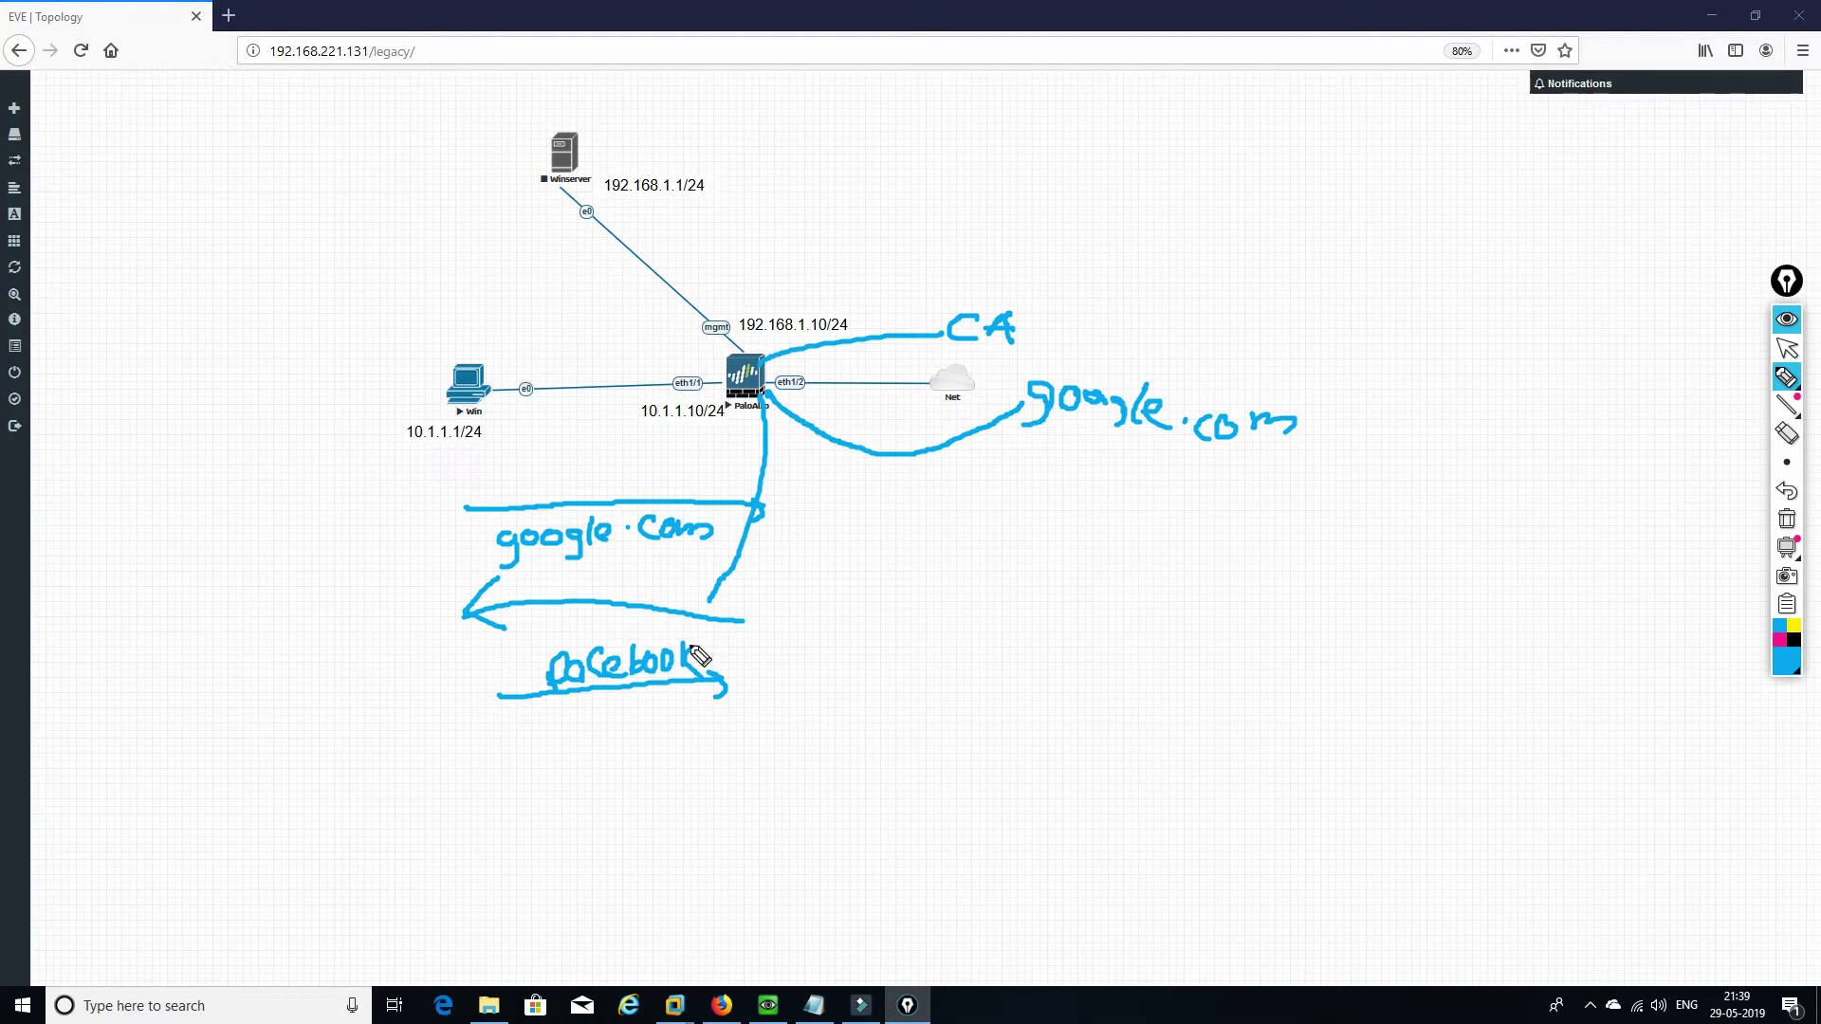
mouse_move(706, 651)
left_mouse_down()
mouse_move(728, 694)
mouse_move(698, 710)
left_mouse_up()
- Add the google.com dot, an 'SSL' label and lines toward CA and under the PC link
left_click(617, 534)
mouse_move(879, 555)
left_mouse_down()
mouse_move(856, 581)
mouse_move(963, 576)
left_mouse_up()
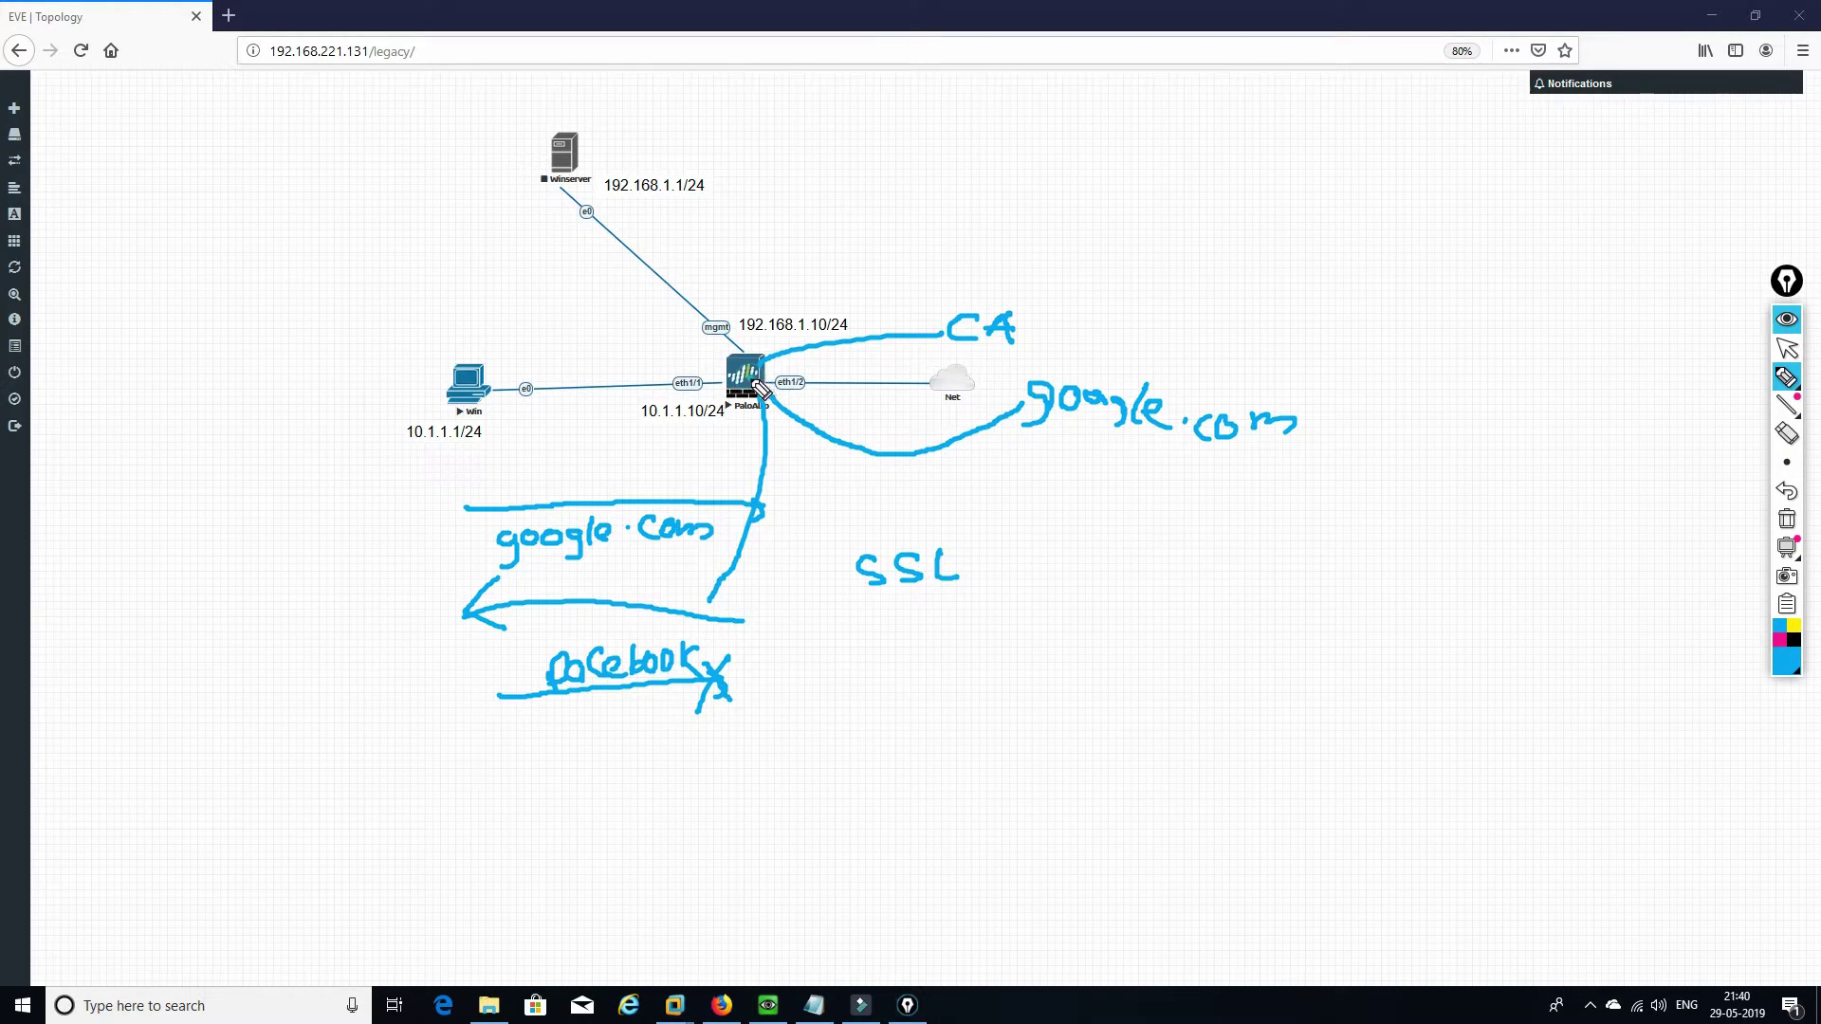
mouse_move(763, 381)
left_mouse_down()
mouse_move(888, 317)
mouse_move(945, 325)
mouse_move(922, 336)
left_mouse_up()
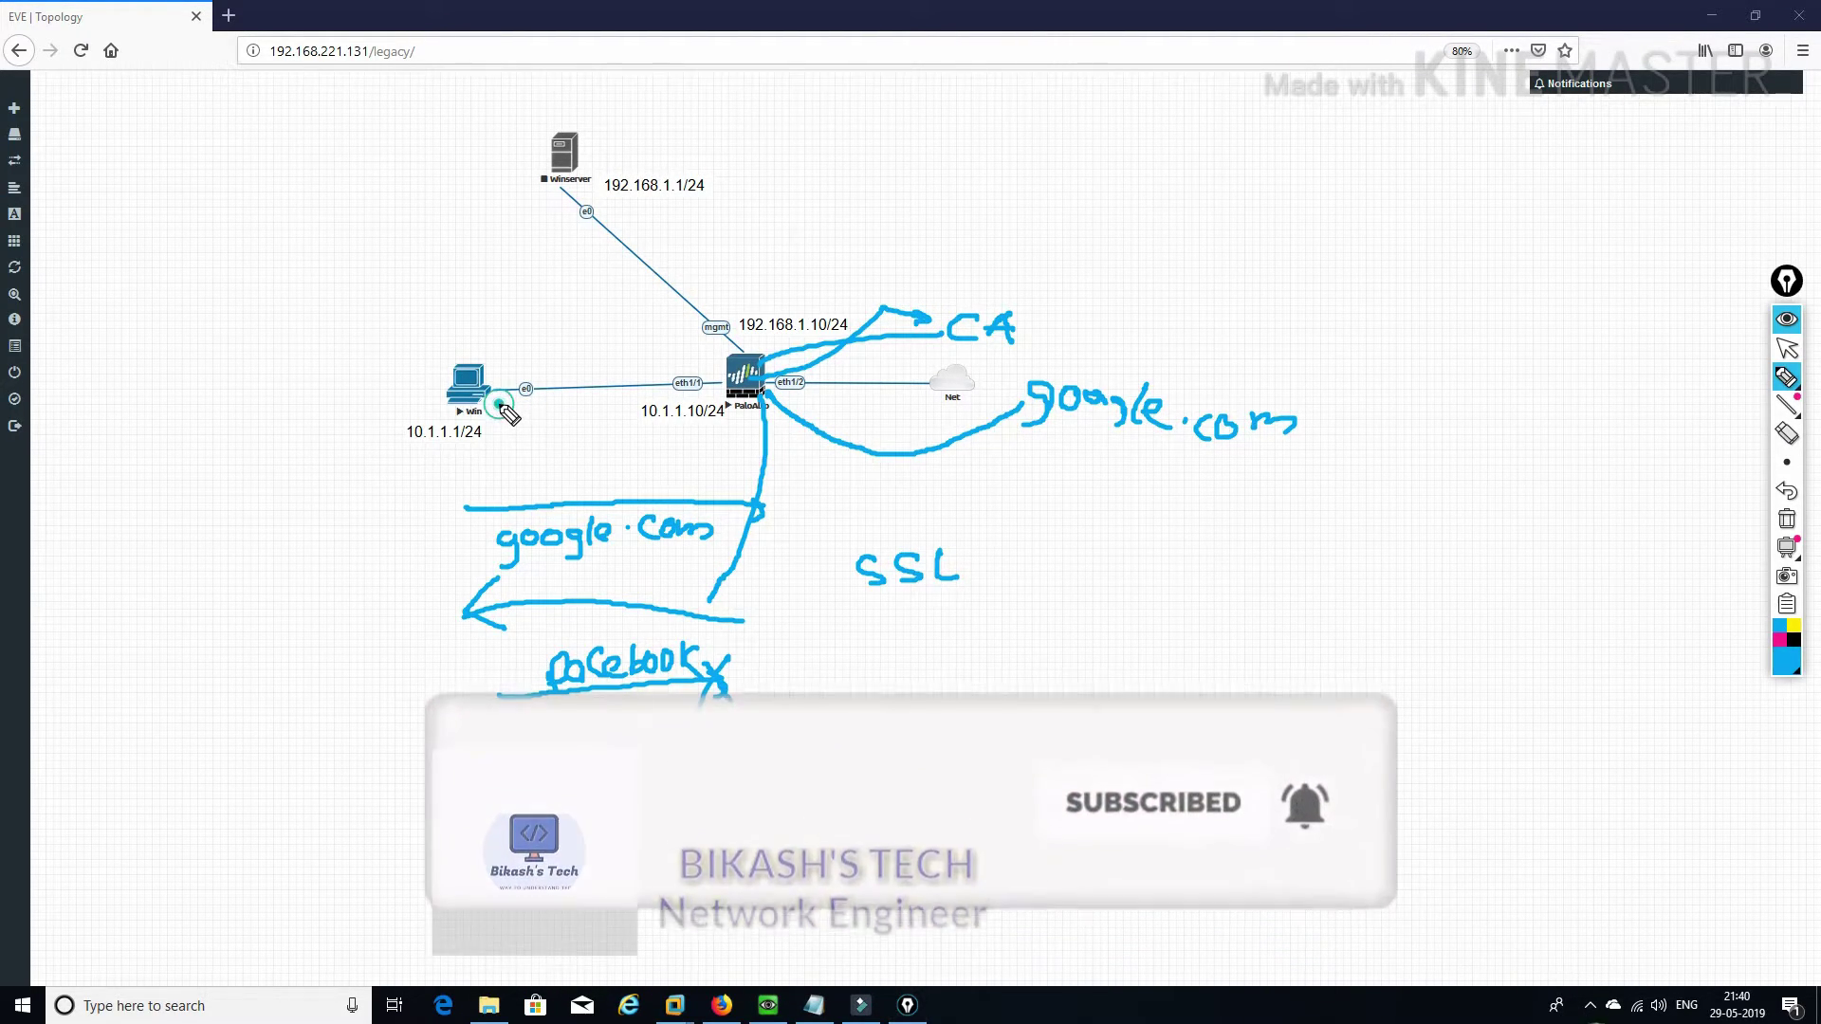
mouse_move(498, 407)
left_mouse_down()
mouse_move(720, 409)
mouse_move(698, 425)
left_mouse_up()
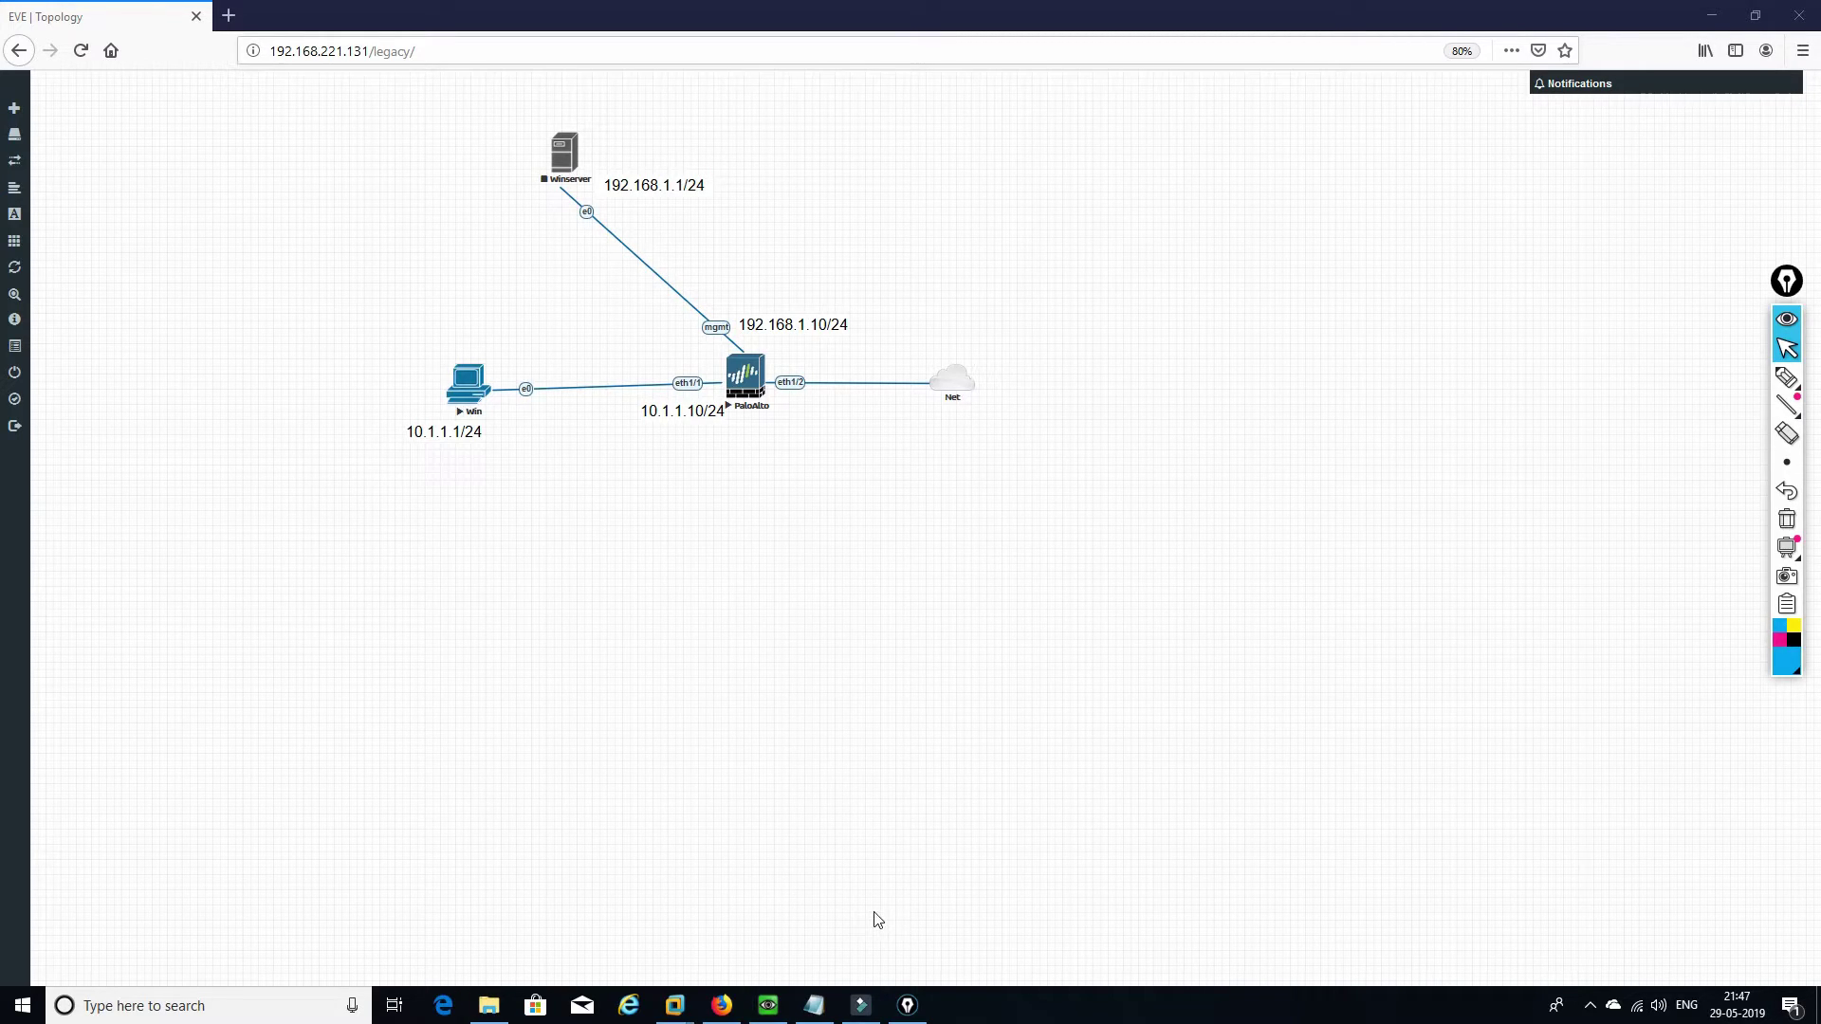
- Bring the Win console forward, close extra browser tabs and reload Device > Certificates
left_click(767, 1007)
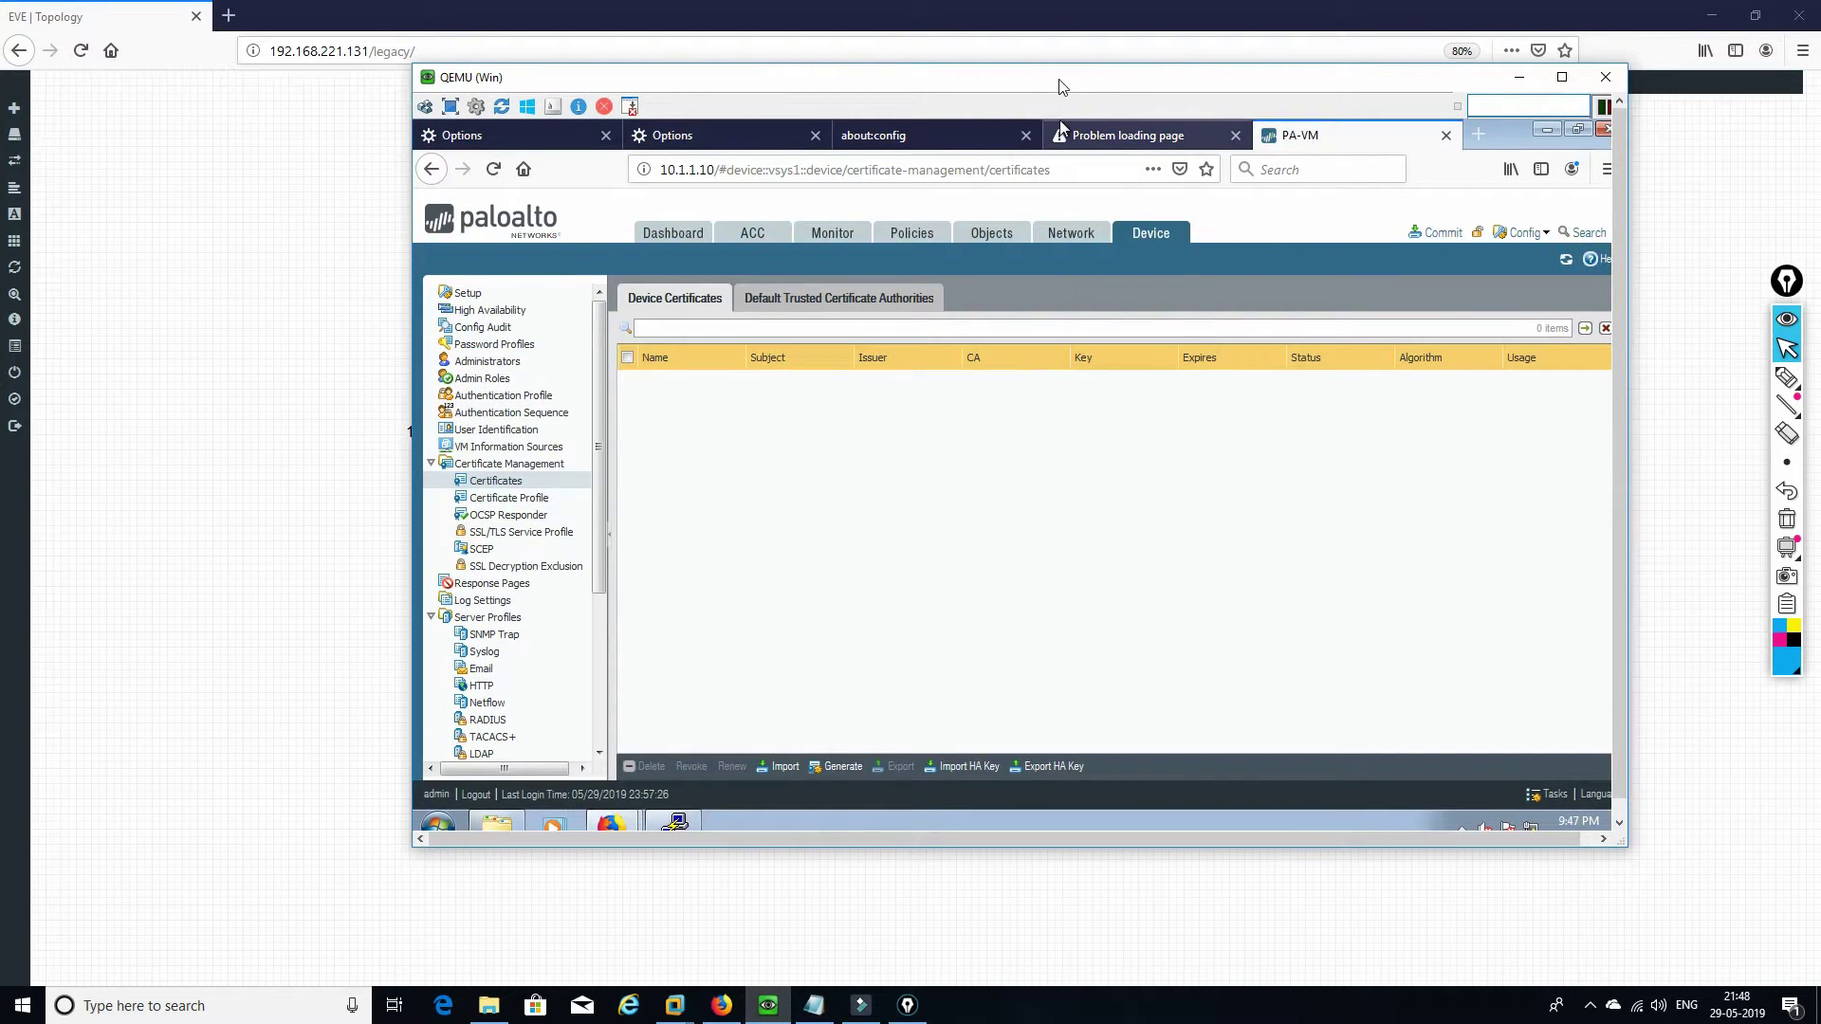
left_click_drag(1066, 78, 1152, 77)
left_click(695, 135)
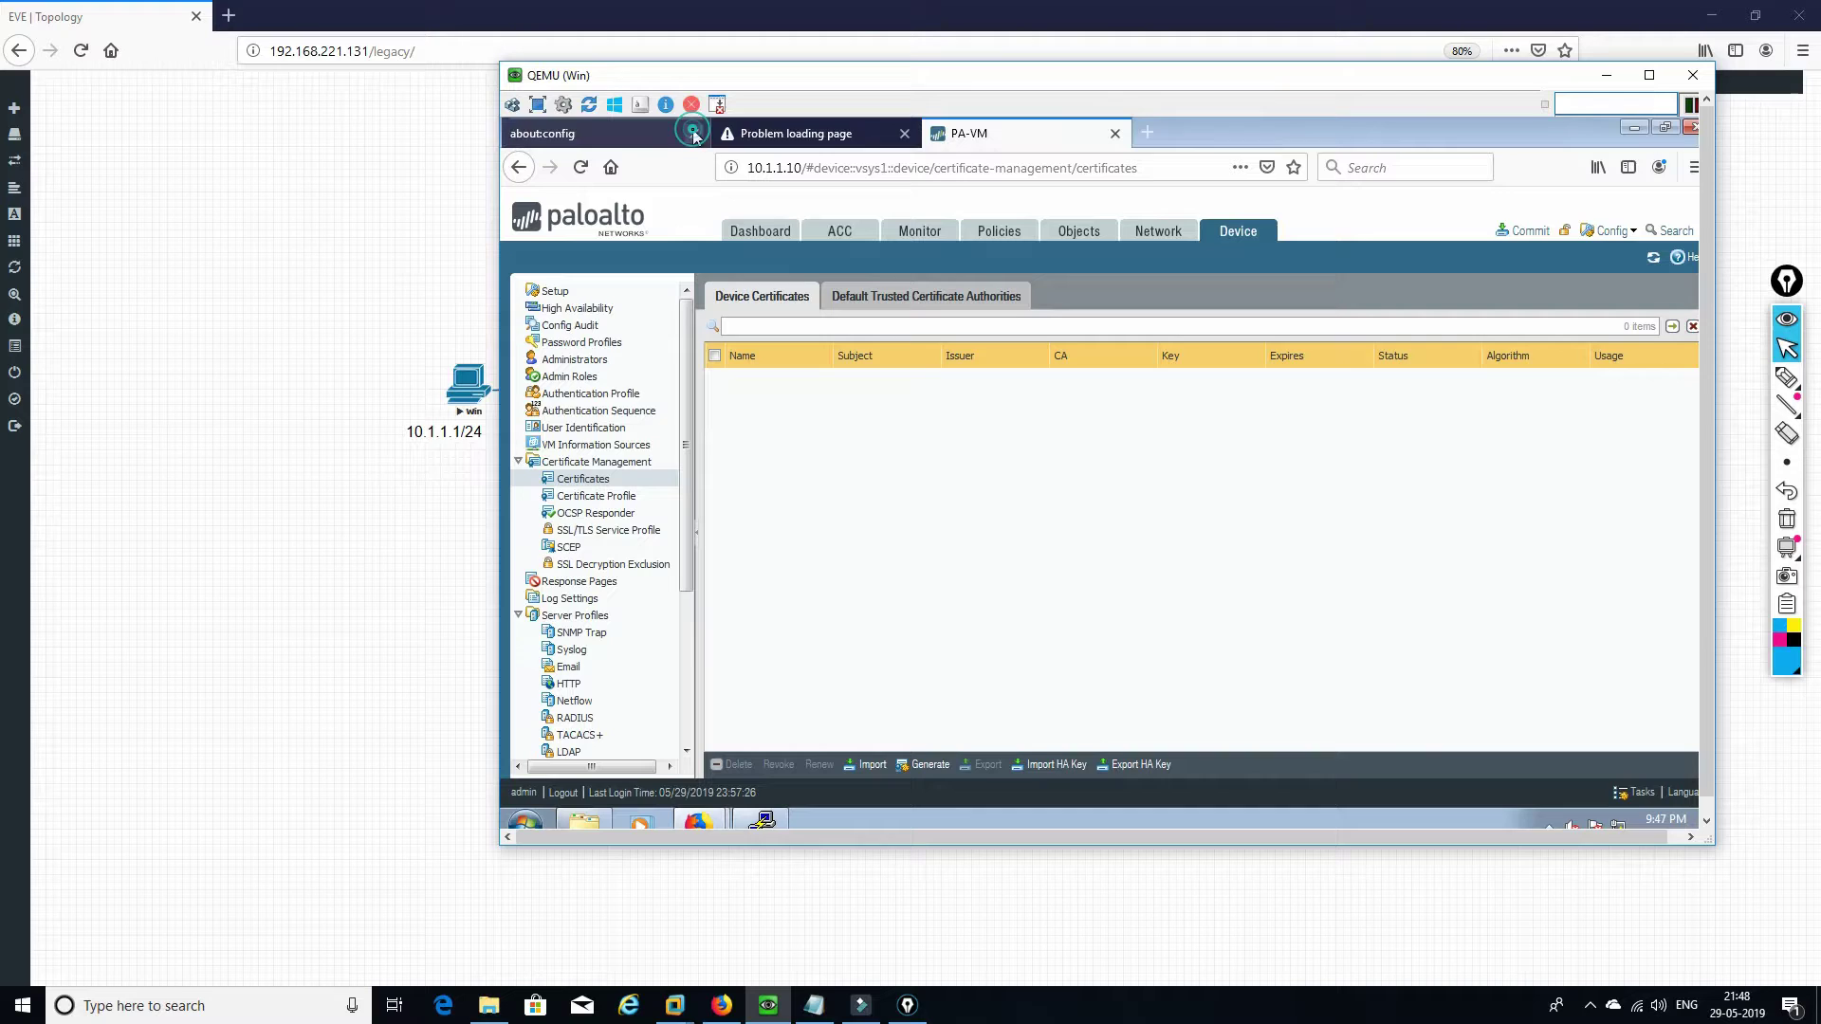
left_click(692, 133)
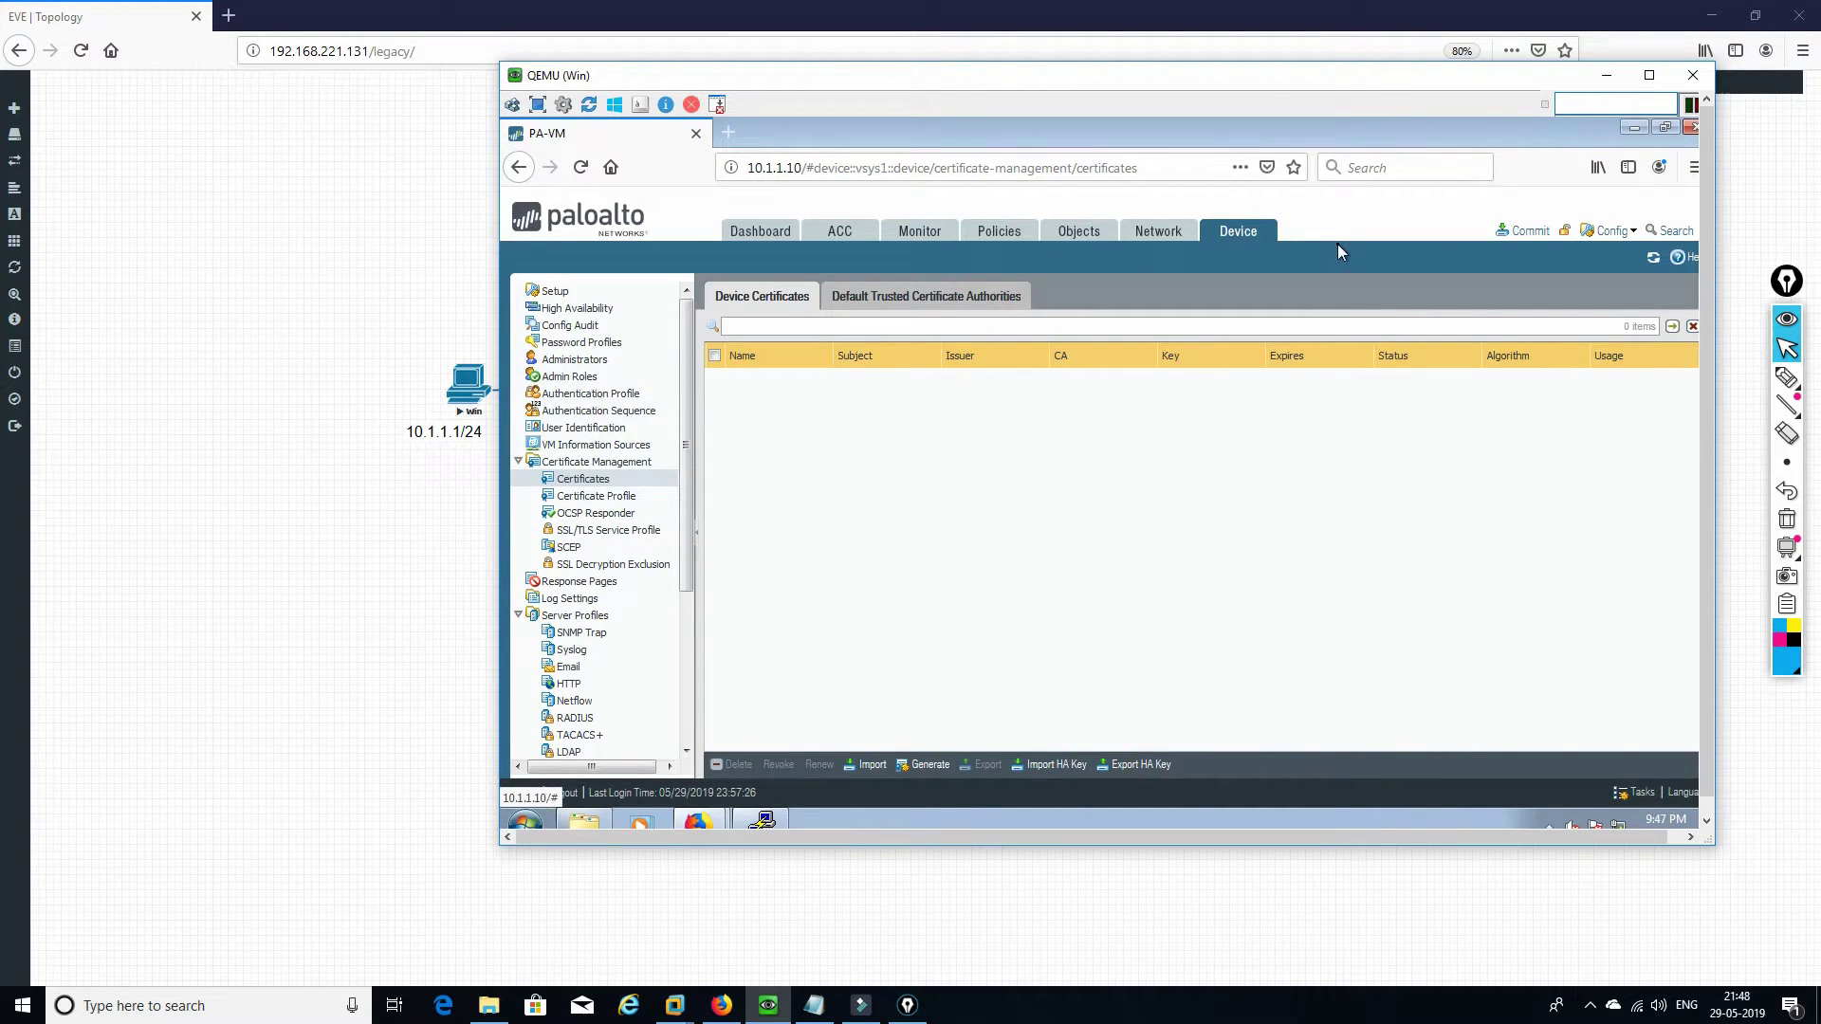
left_click(1238, 232)
left_click(576, 480)
- Generate a self-signed CA certificate named localcert with common name bikashtech
left_click(921, 758)
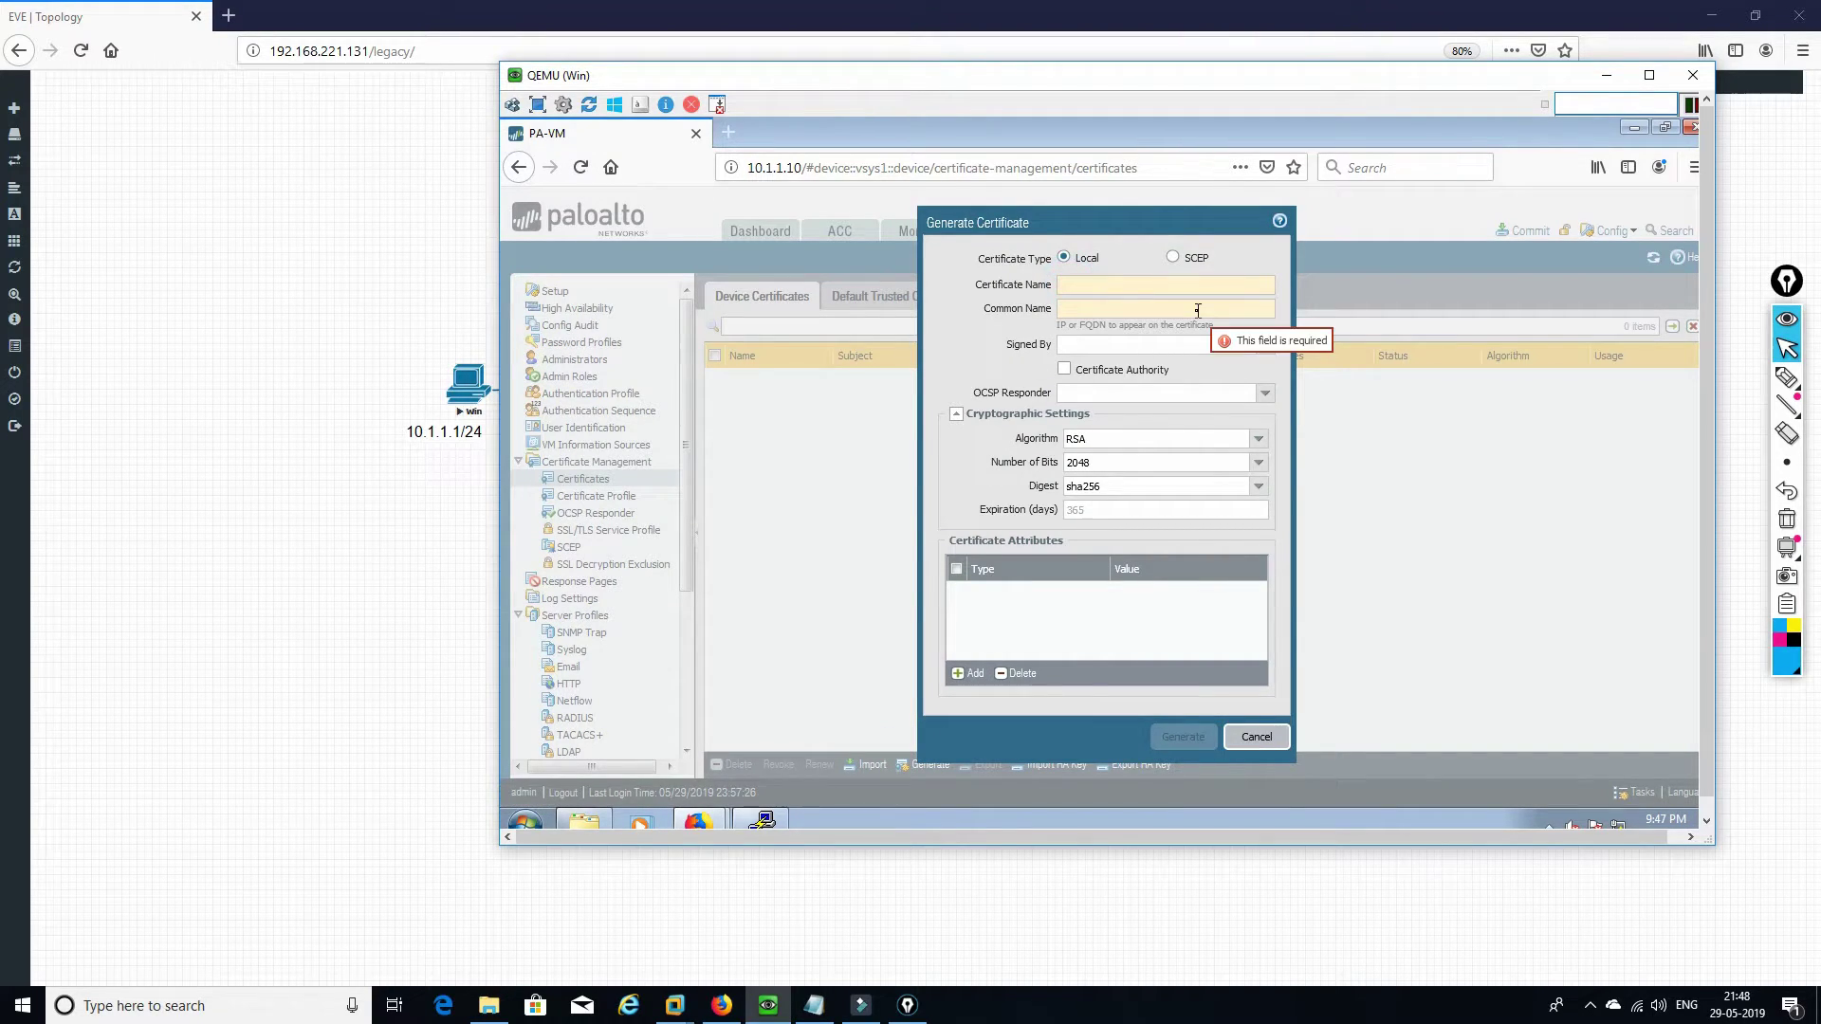
type("local")
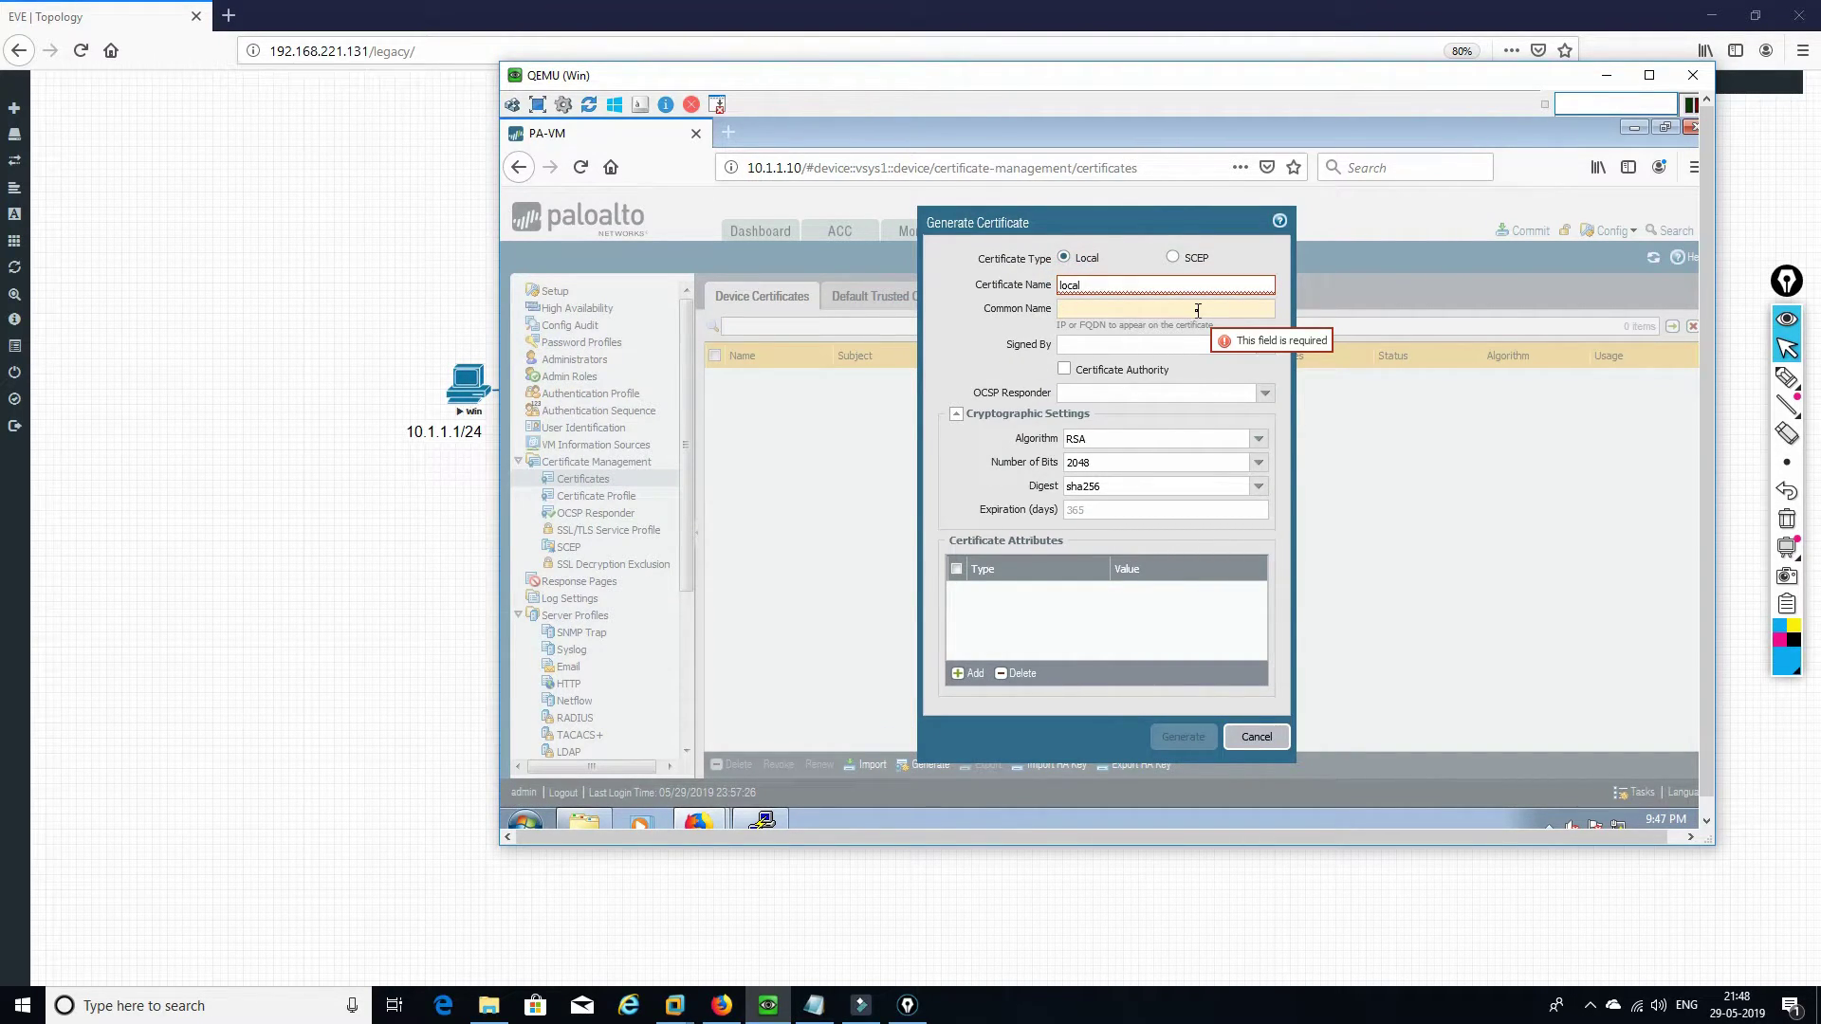
type("cert")
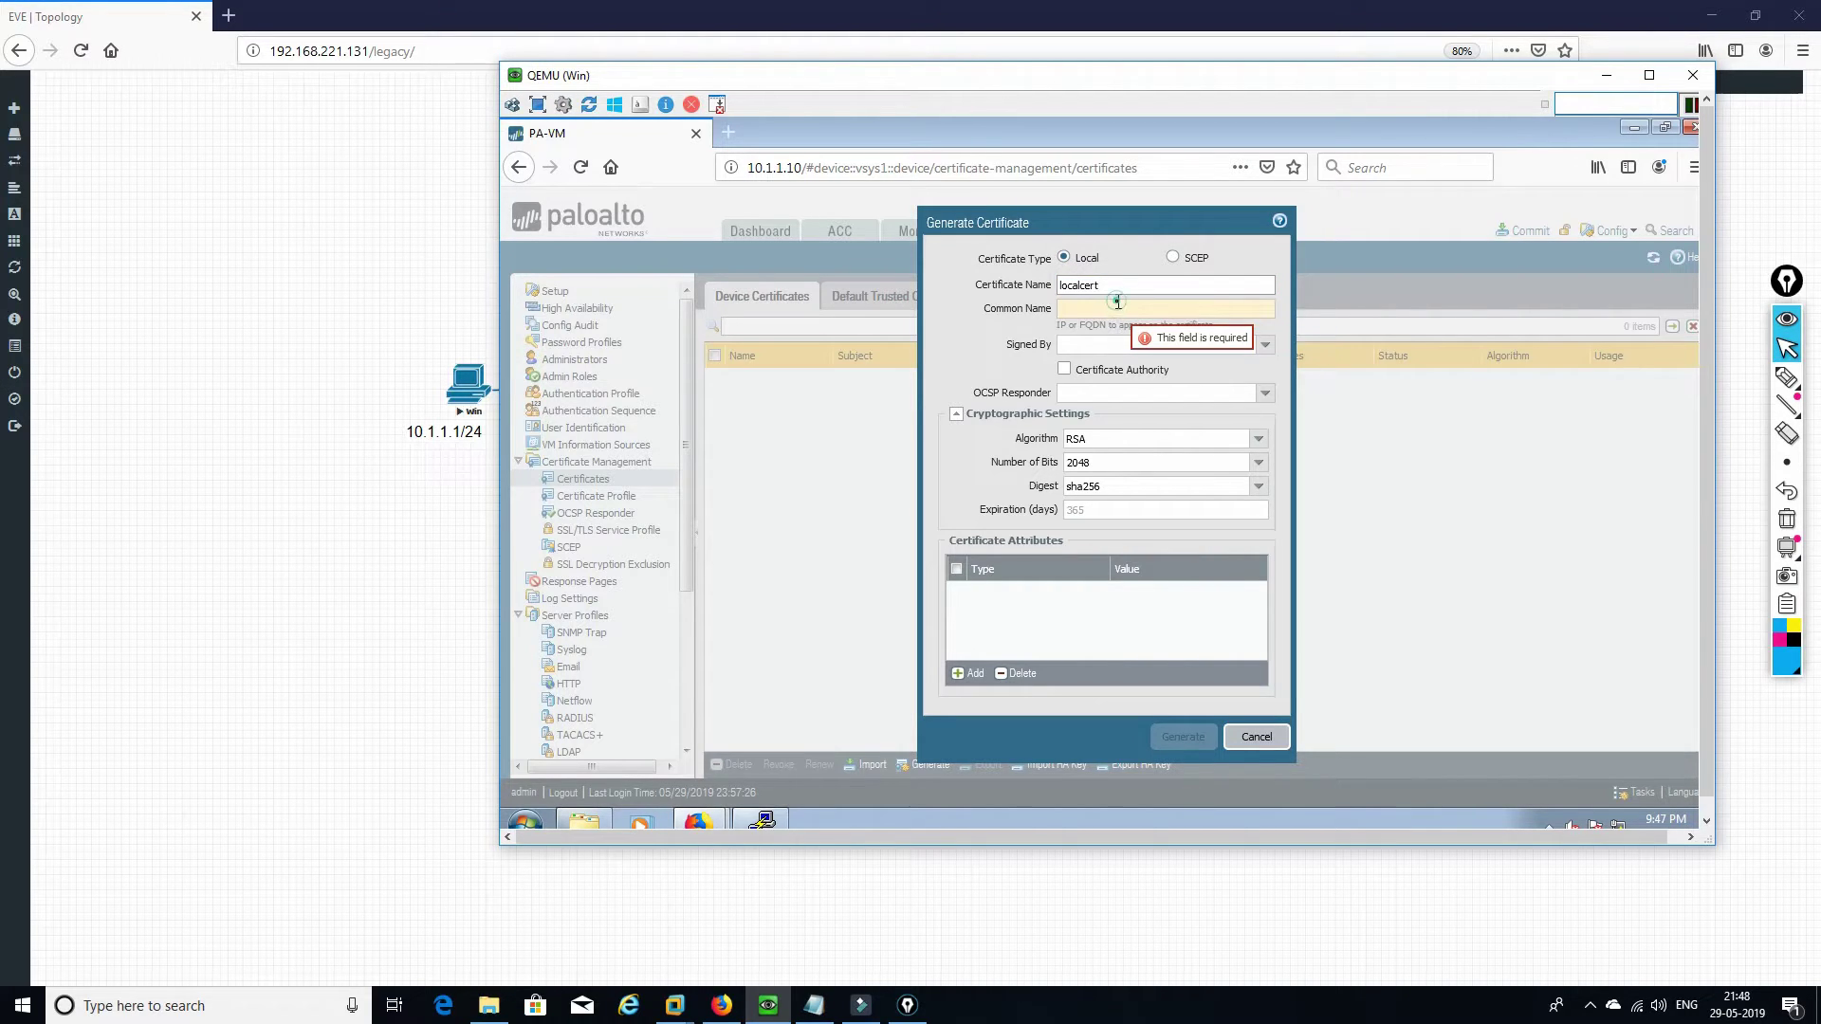
left_click(1117, 306)
type("bik")
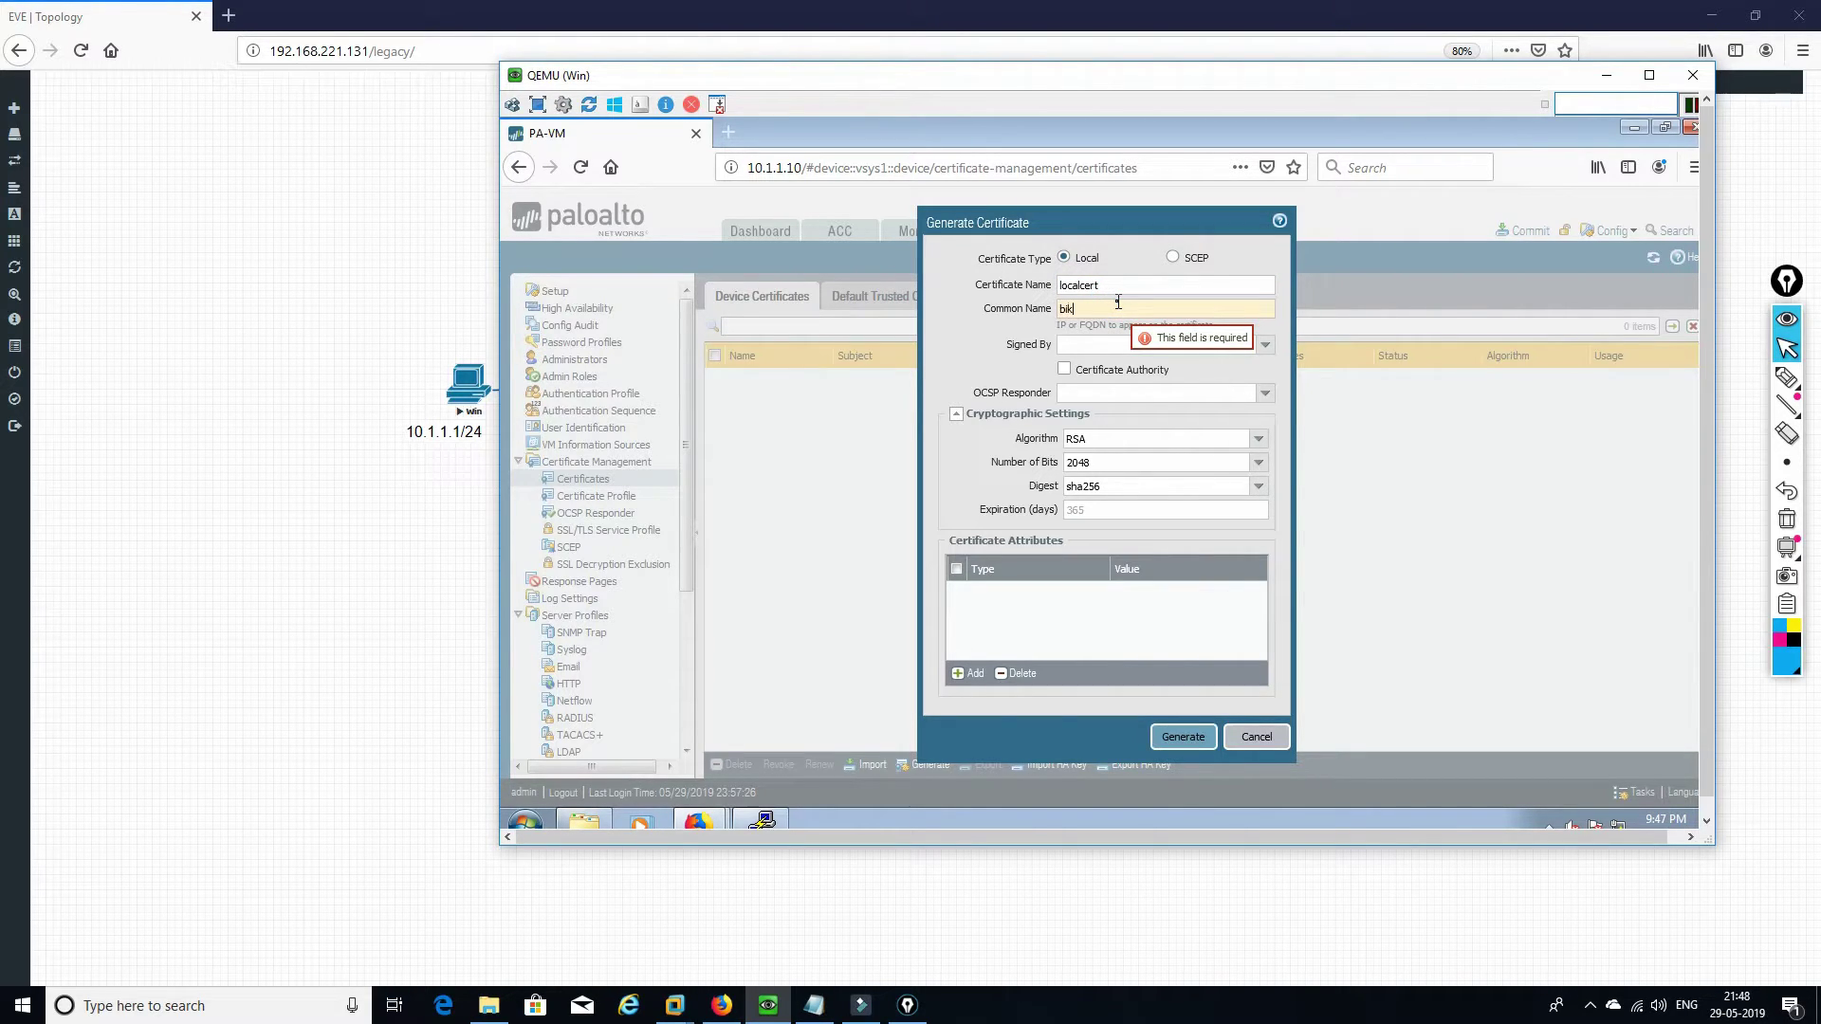
type("ashtech")
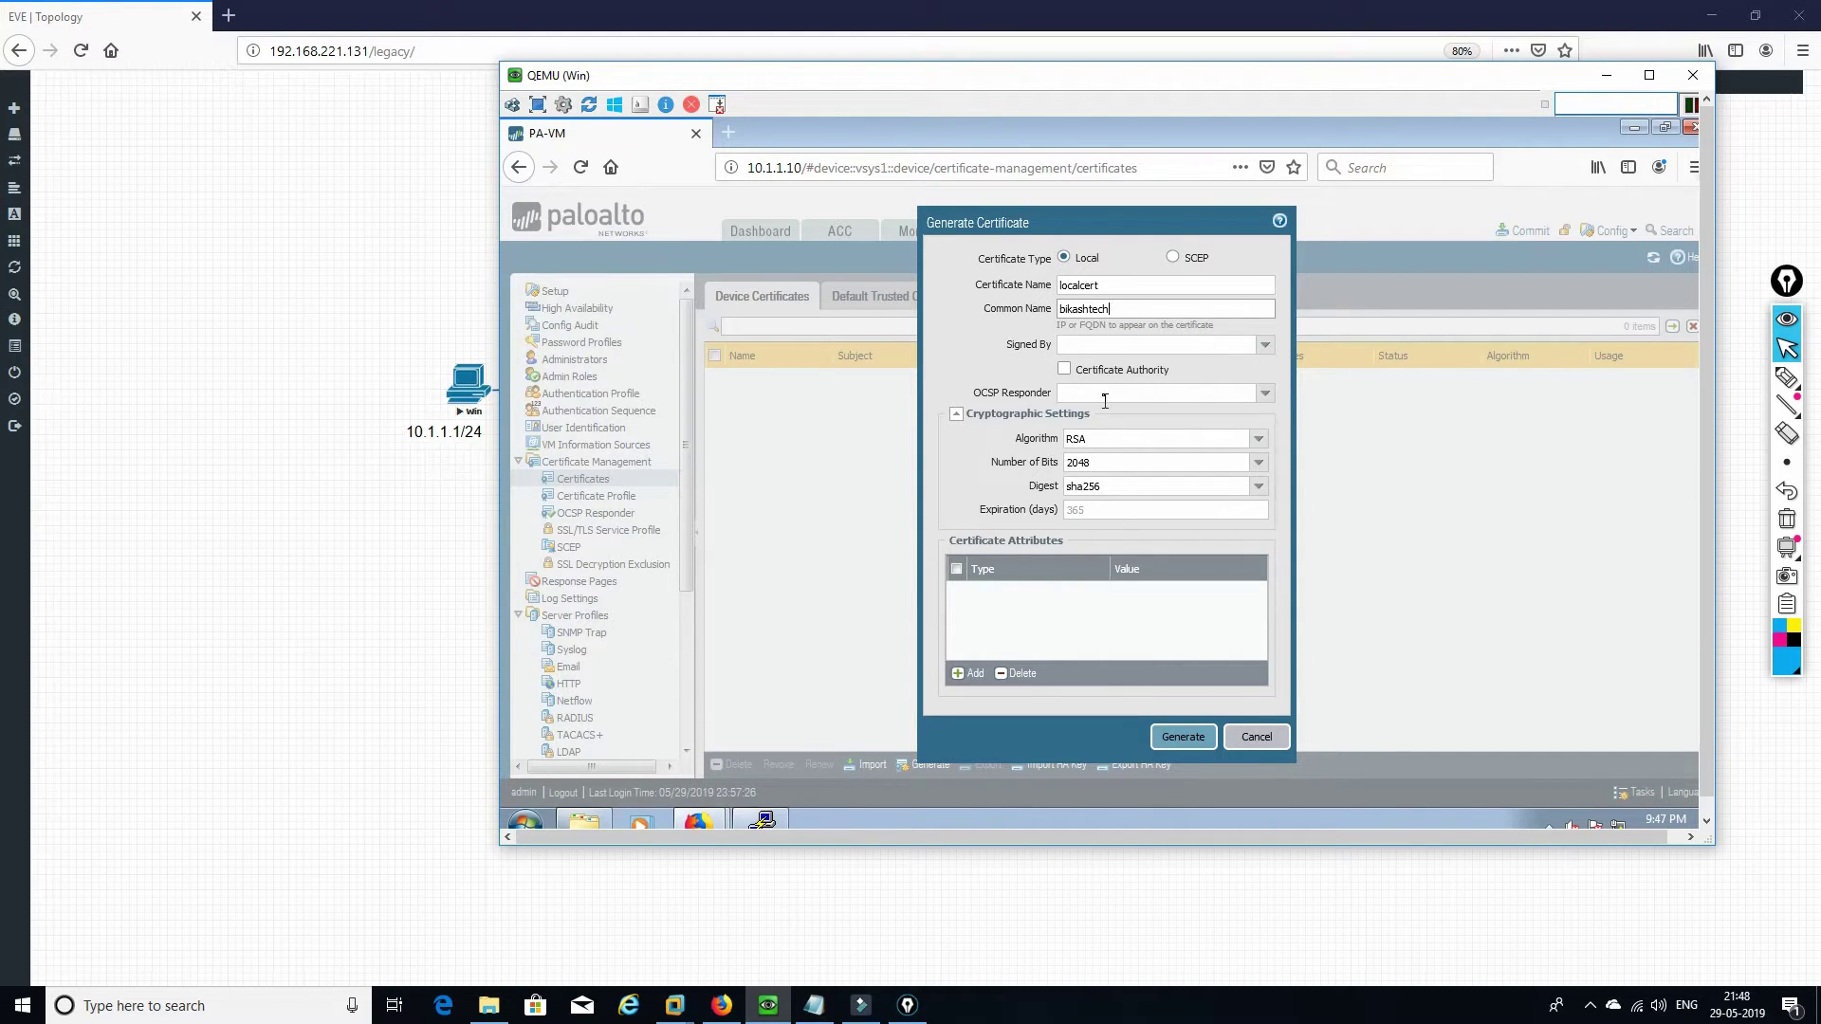
left_click(1065, 370)
left_click_drag(1121, 221, 1290, 202)
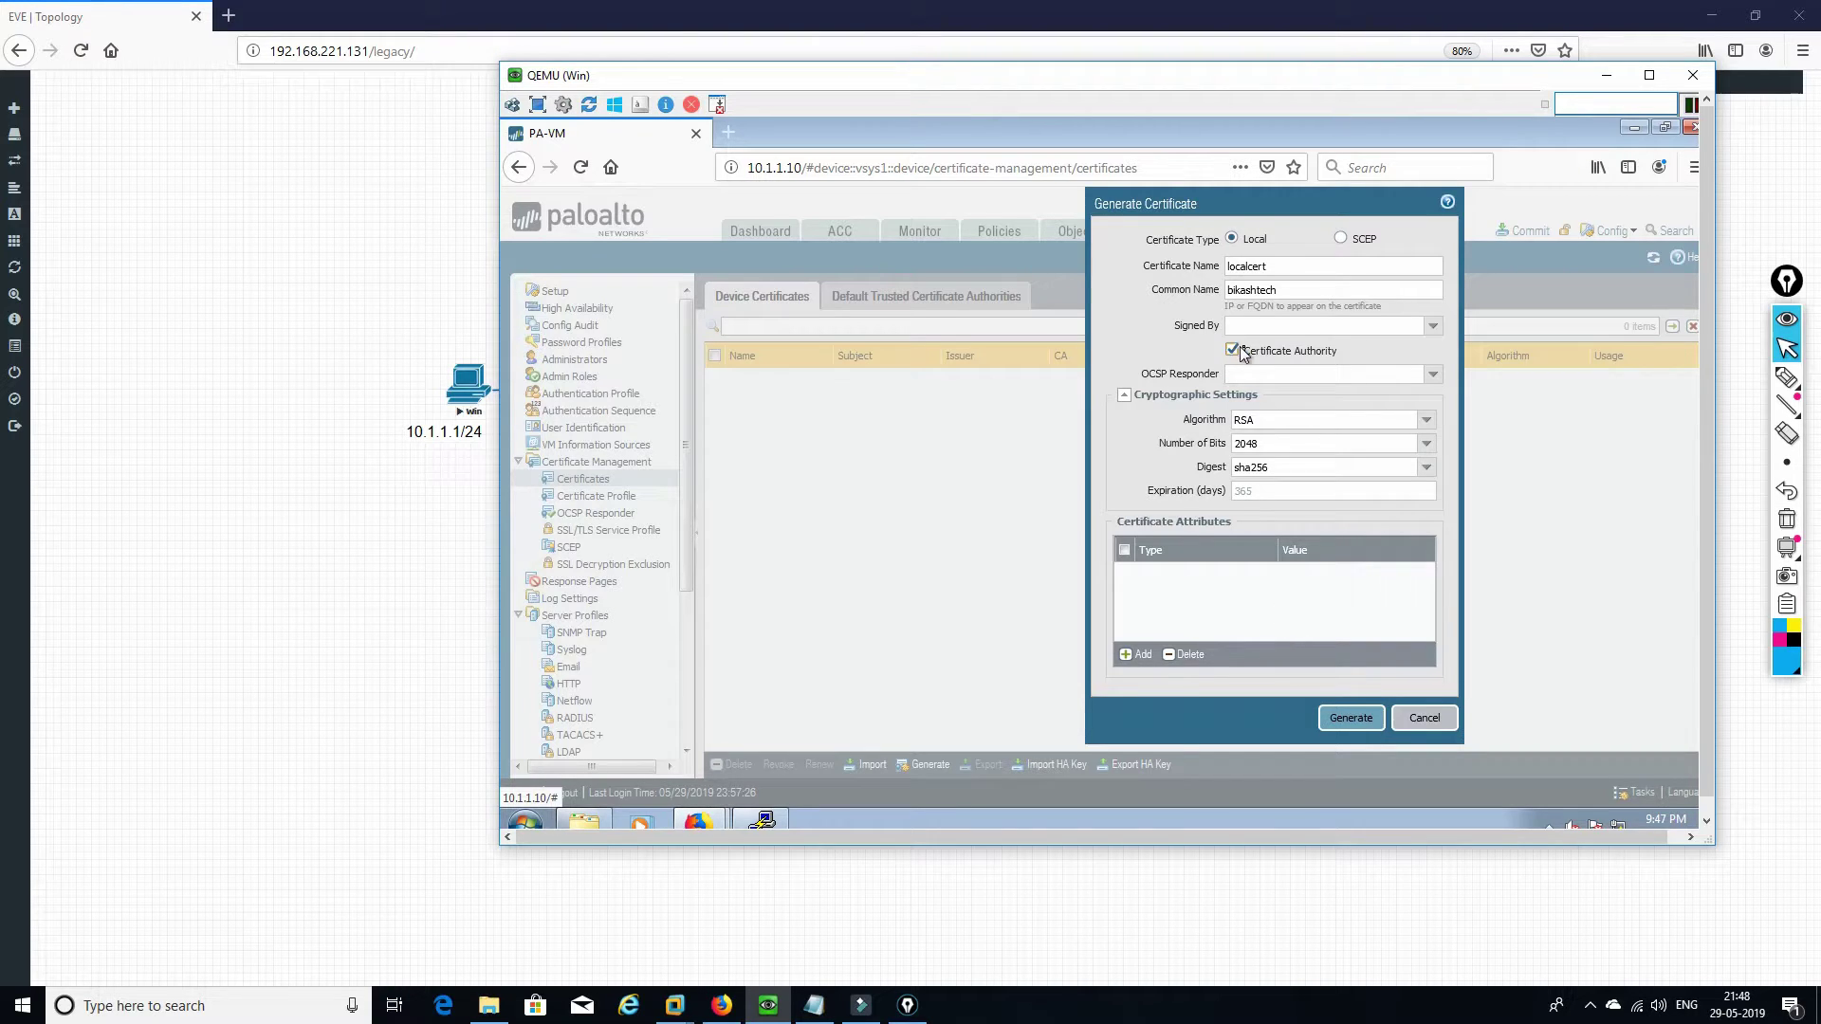
left_click(1362, 722)
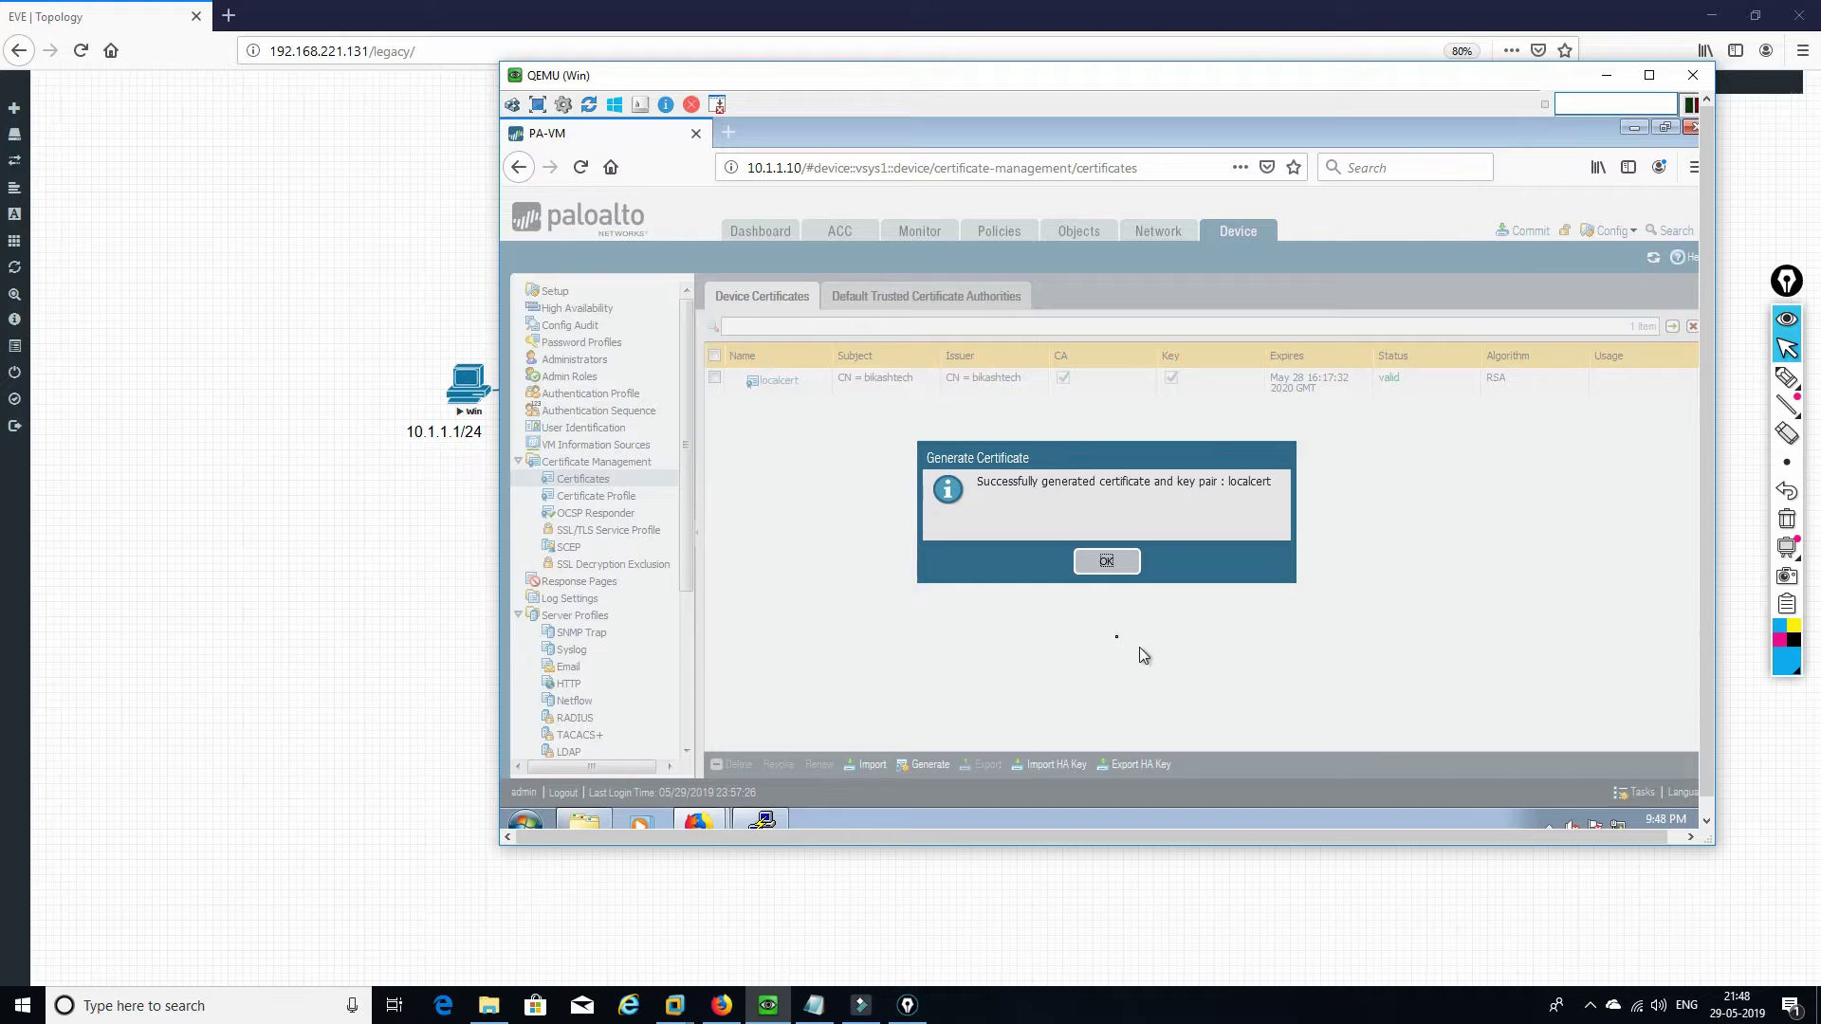
- Dismiss the success message and mark localcert as Forward Trust and Forward Untrust certificate
left_click(1108, 562)
left_click(773, 382)
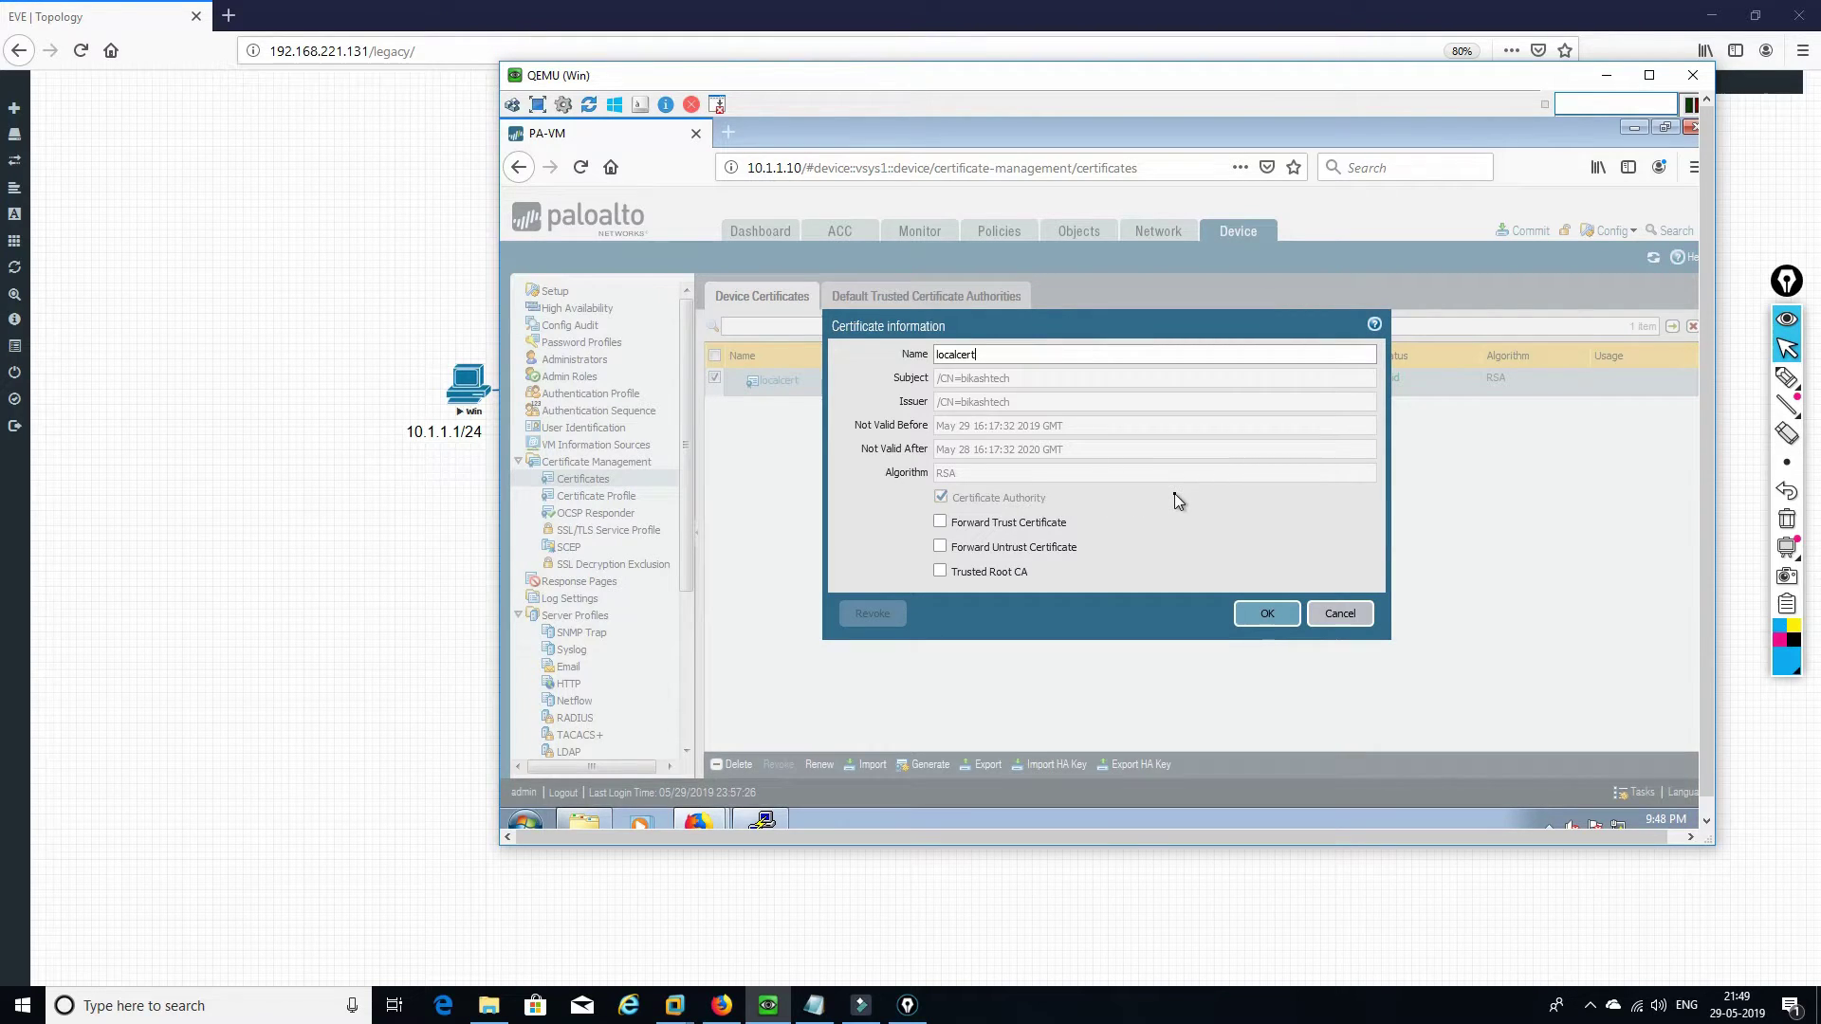
left_click(938, 522)
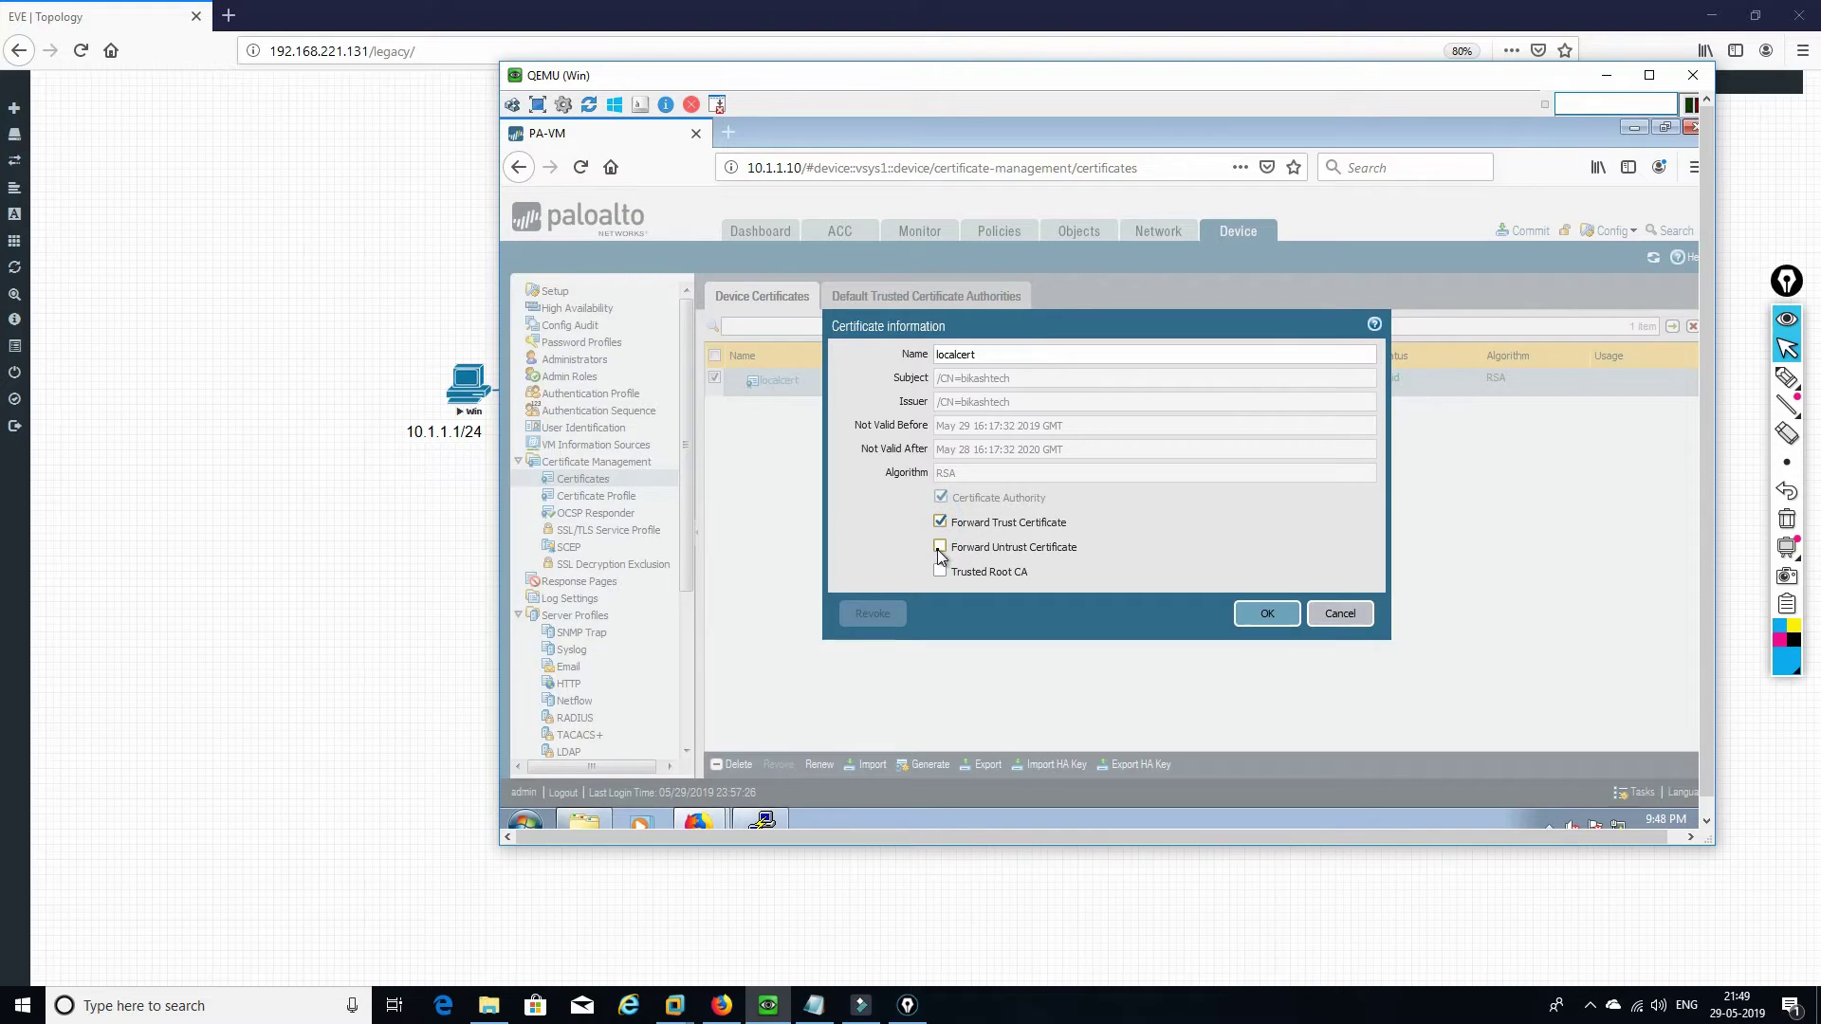
left_click(939, 548)
mouse_move(1138, 75)
left_mouse_down()
mouse_move(1177, 106)
mouse_move(1699, 104)
left_mouse_up()
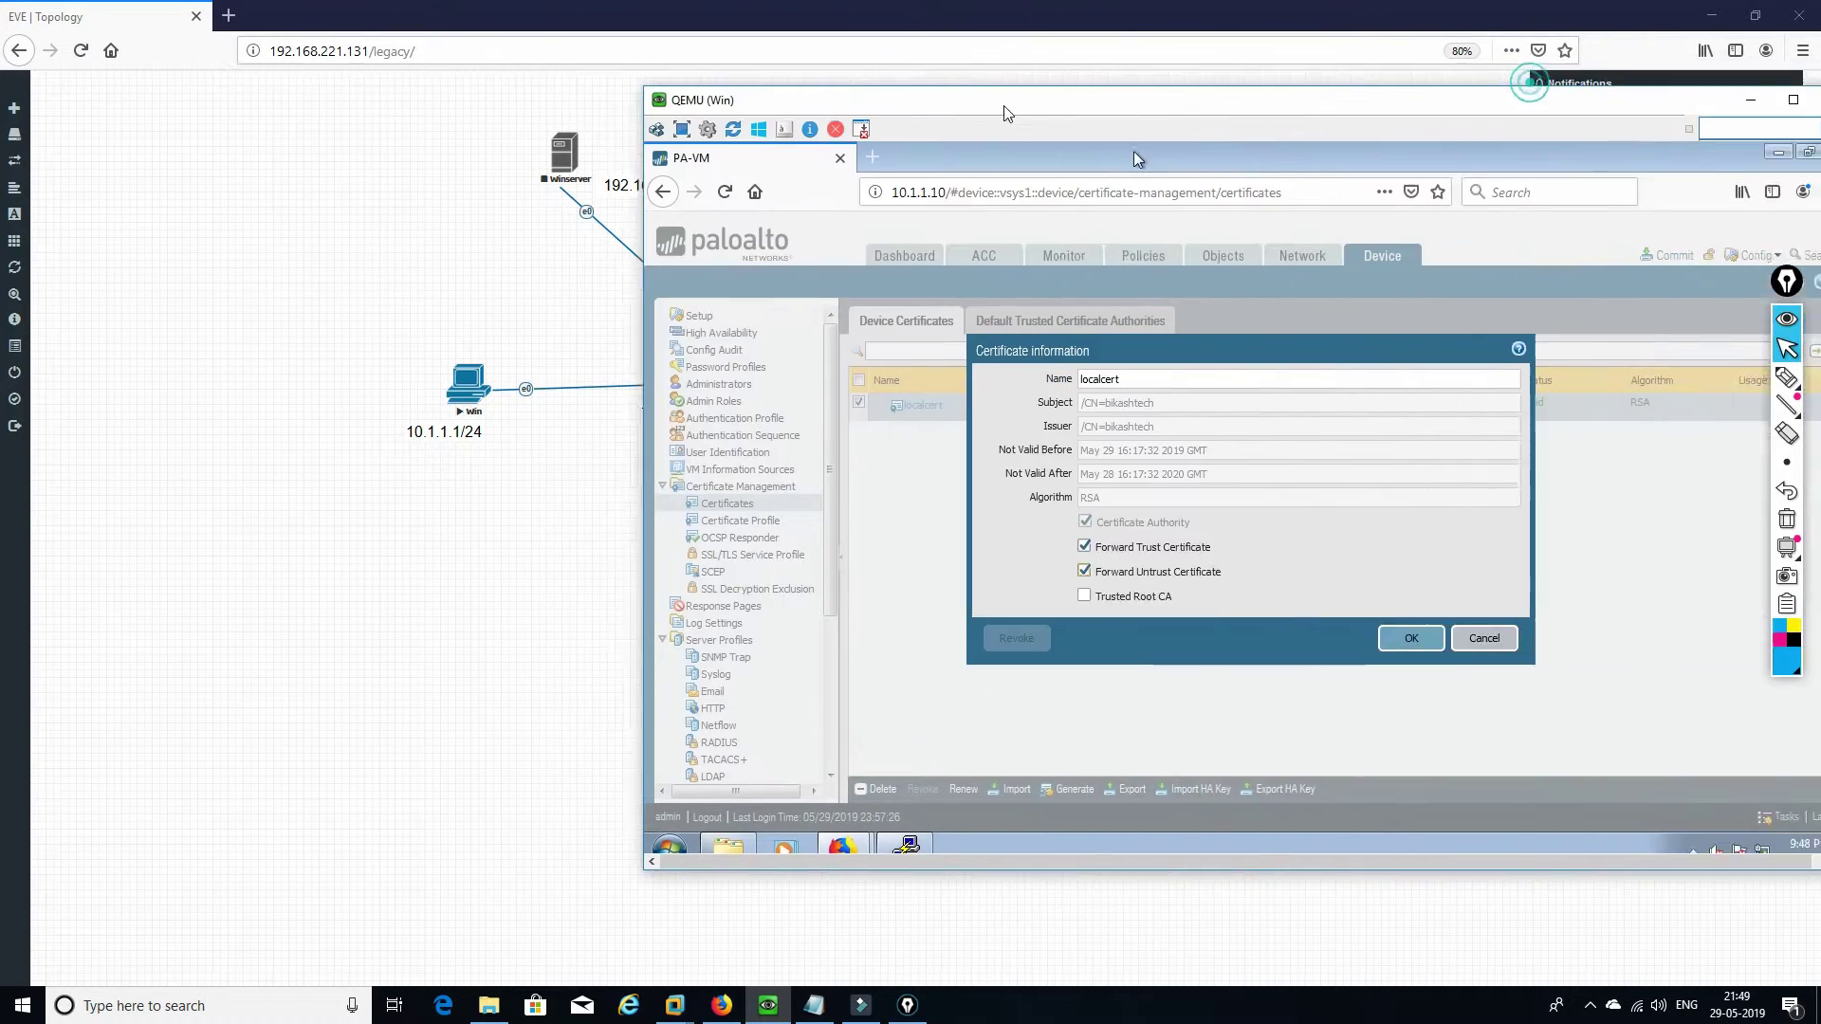
left_click_drag(1209, 77, 509, 100)
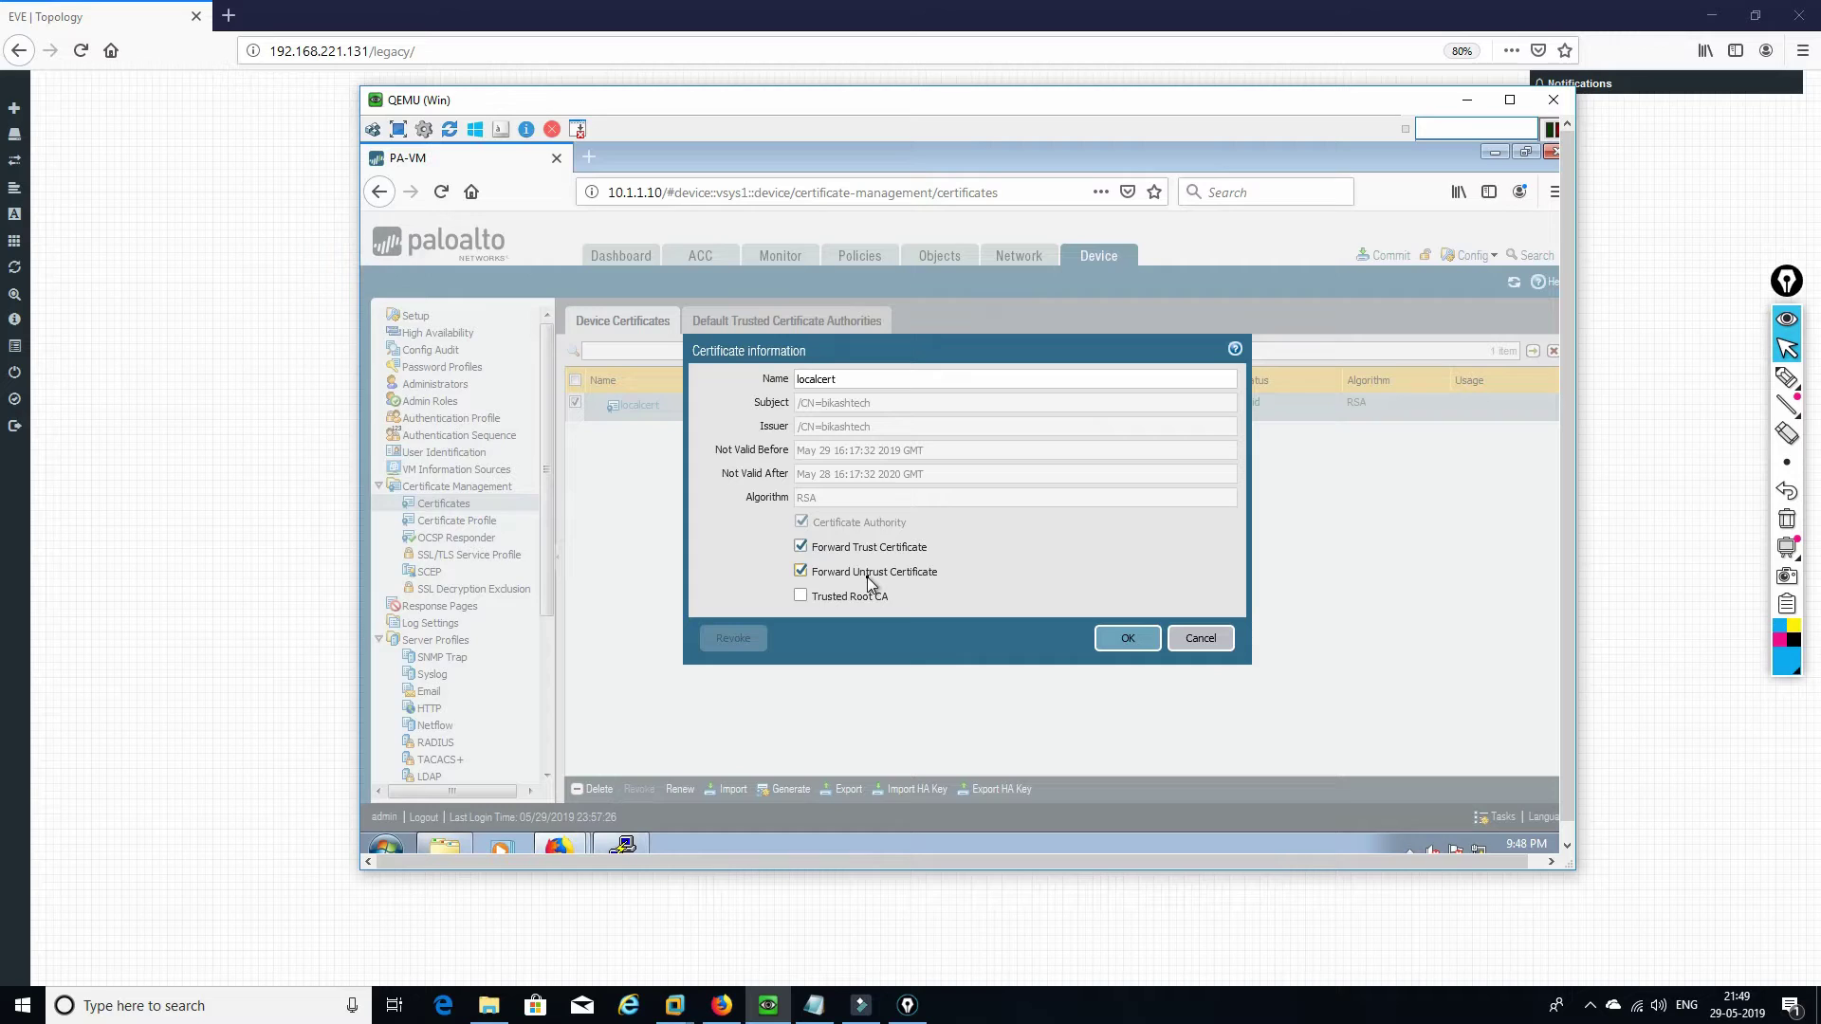
left_click(1124, 639)
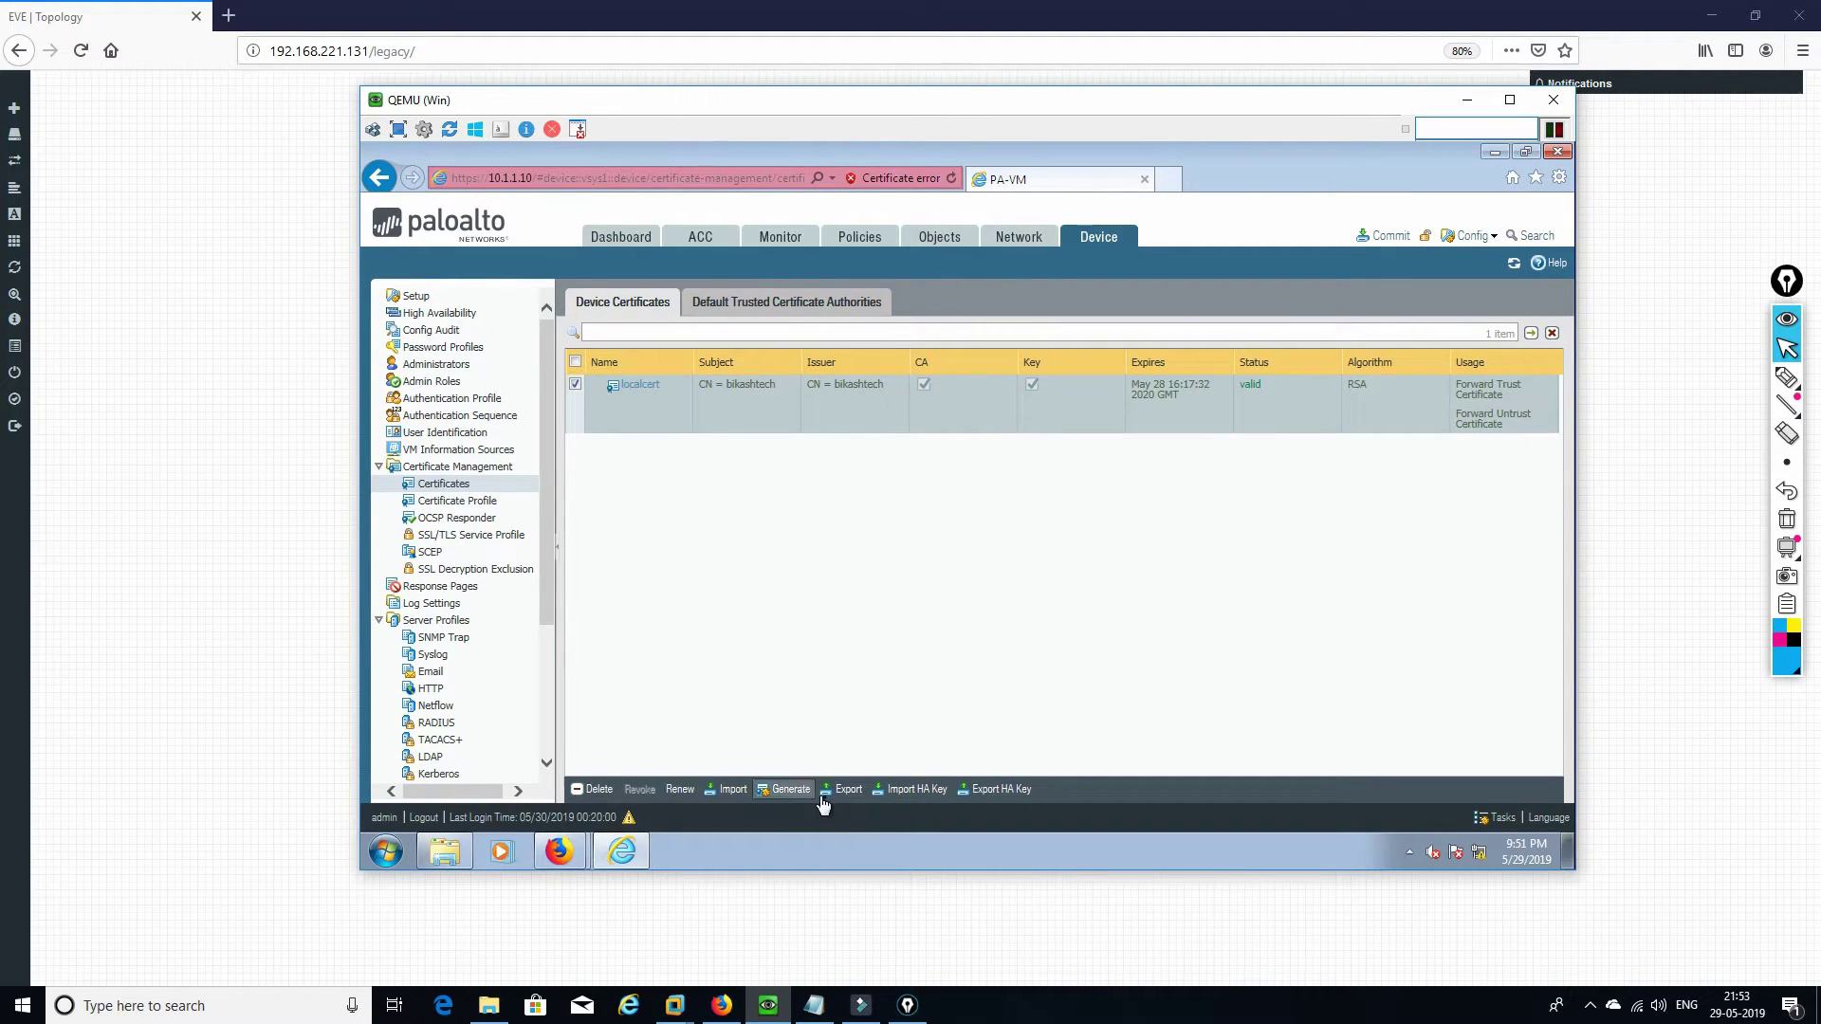
- Export localcert as a certificate file and save the download
left_click(847, 791)
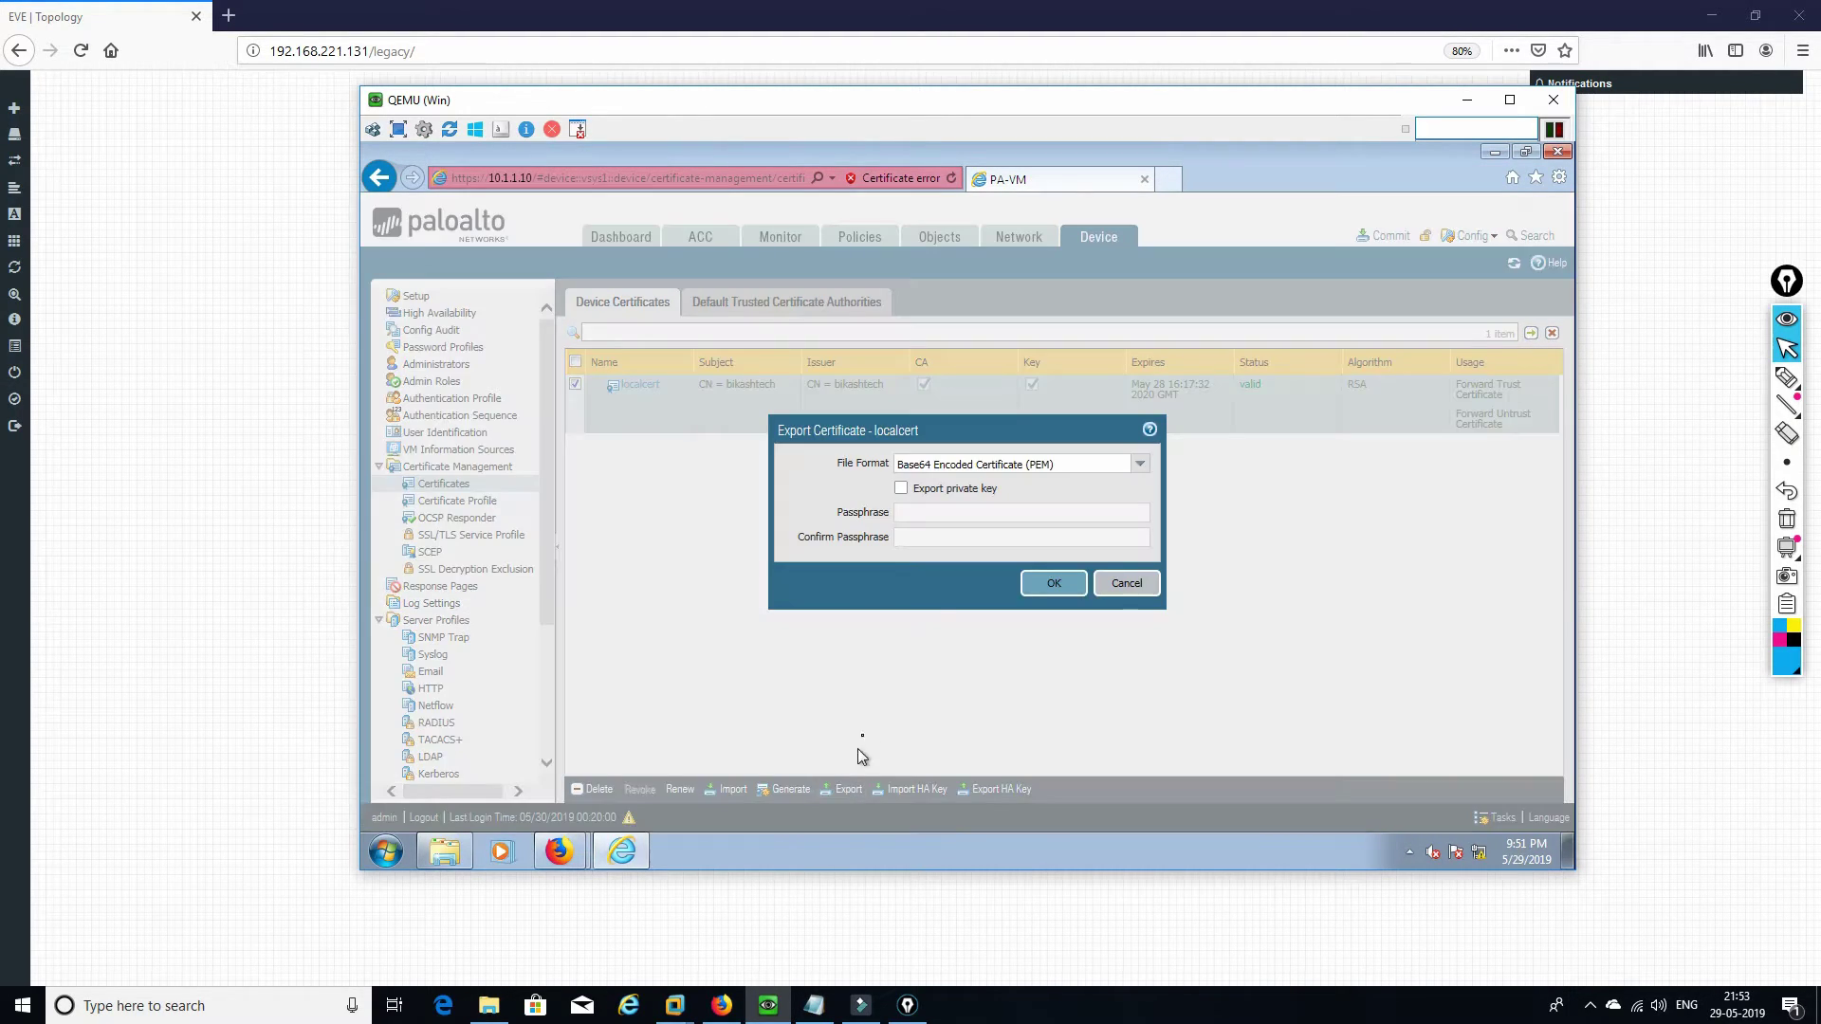
left_click(1055, 586)
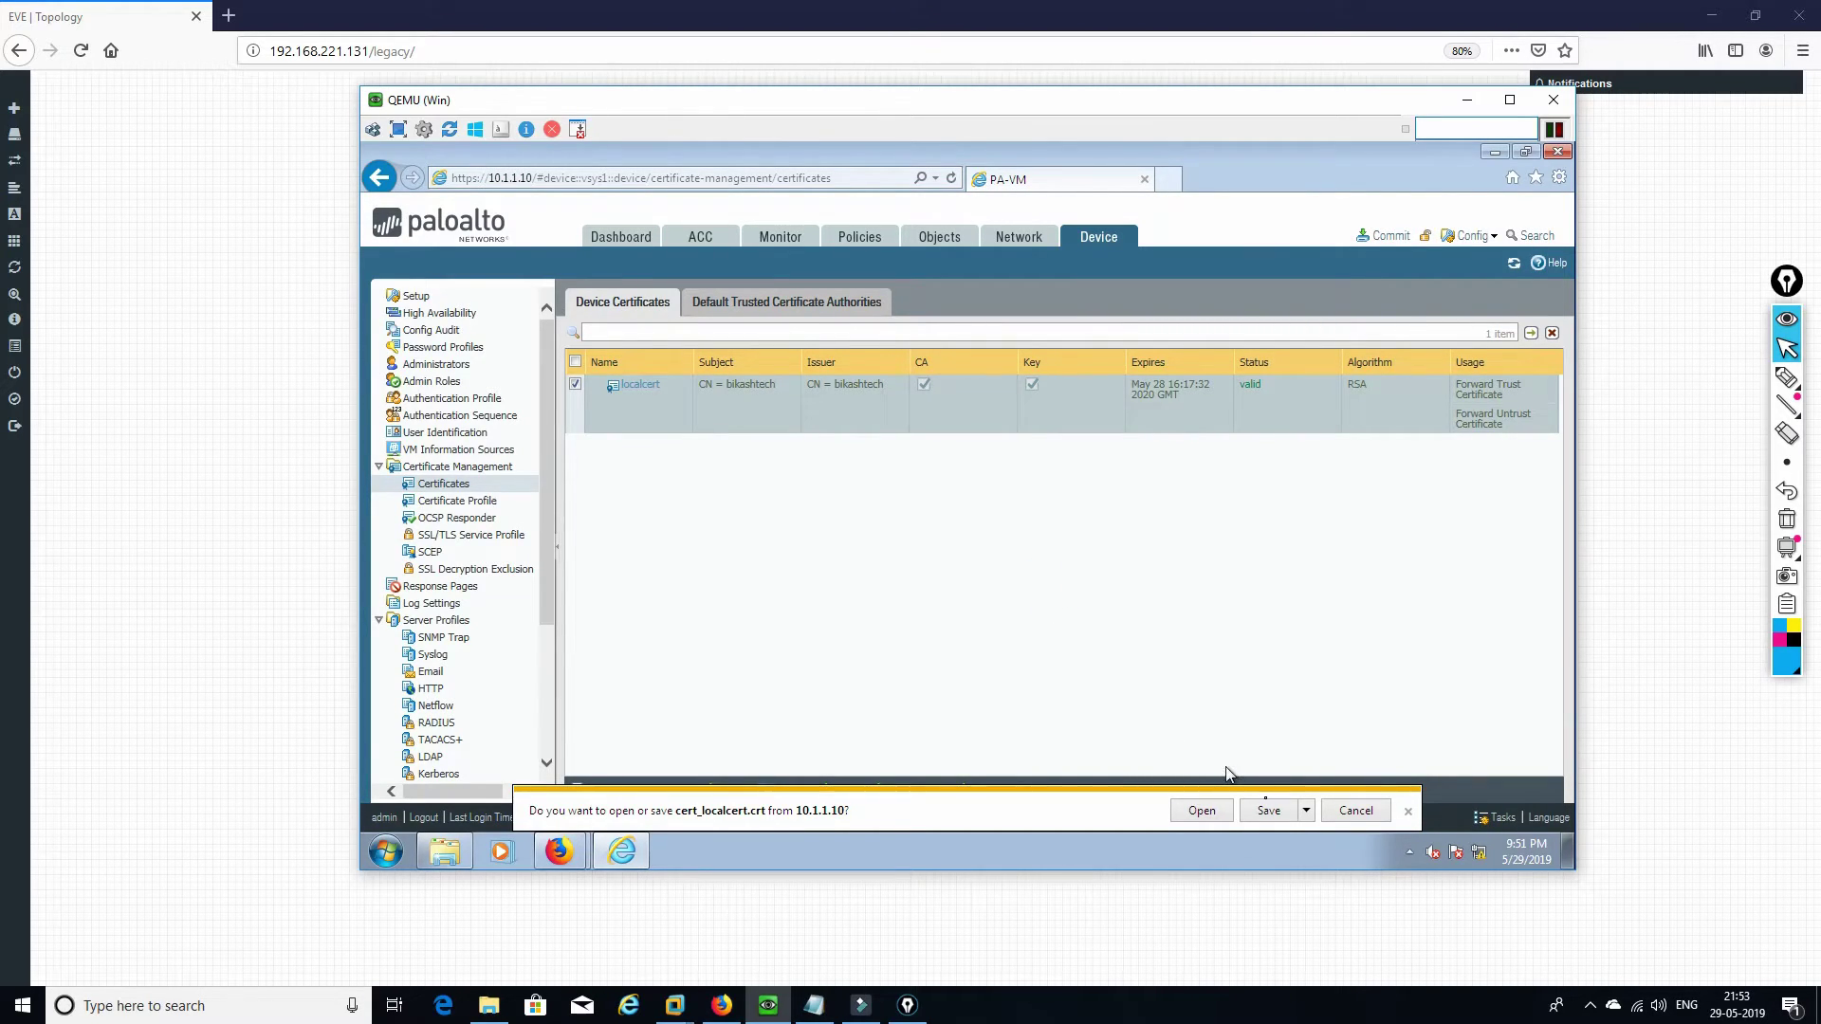
left_click(1267, 811)
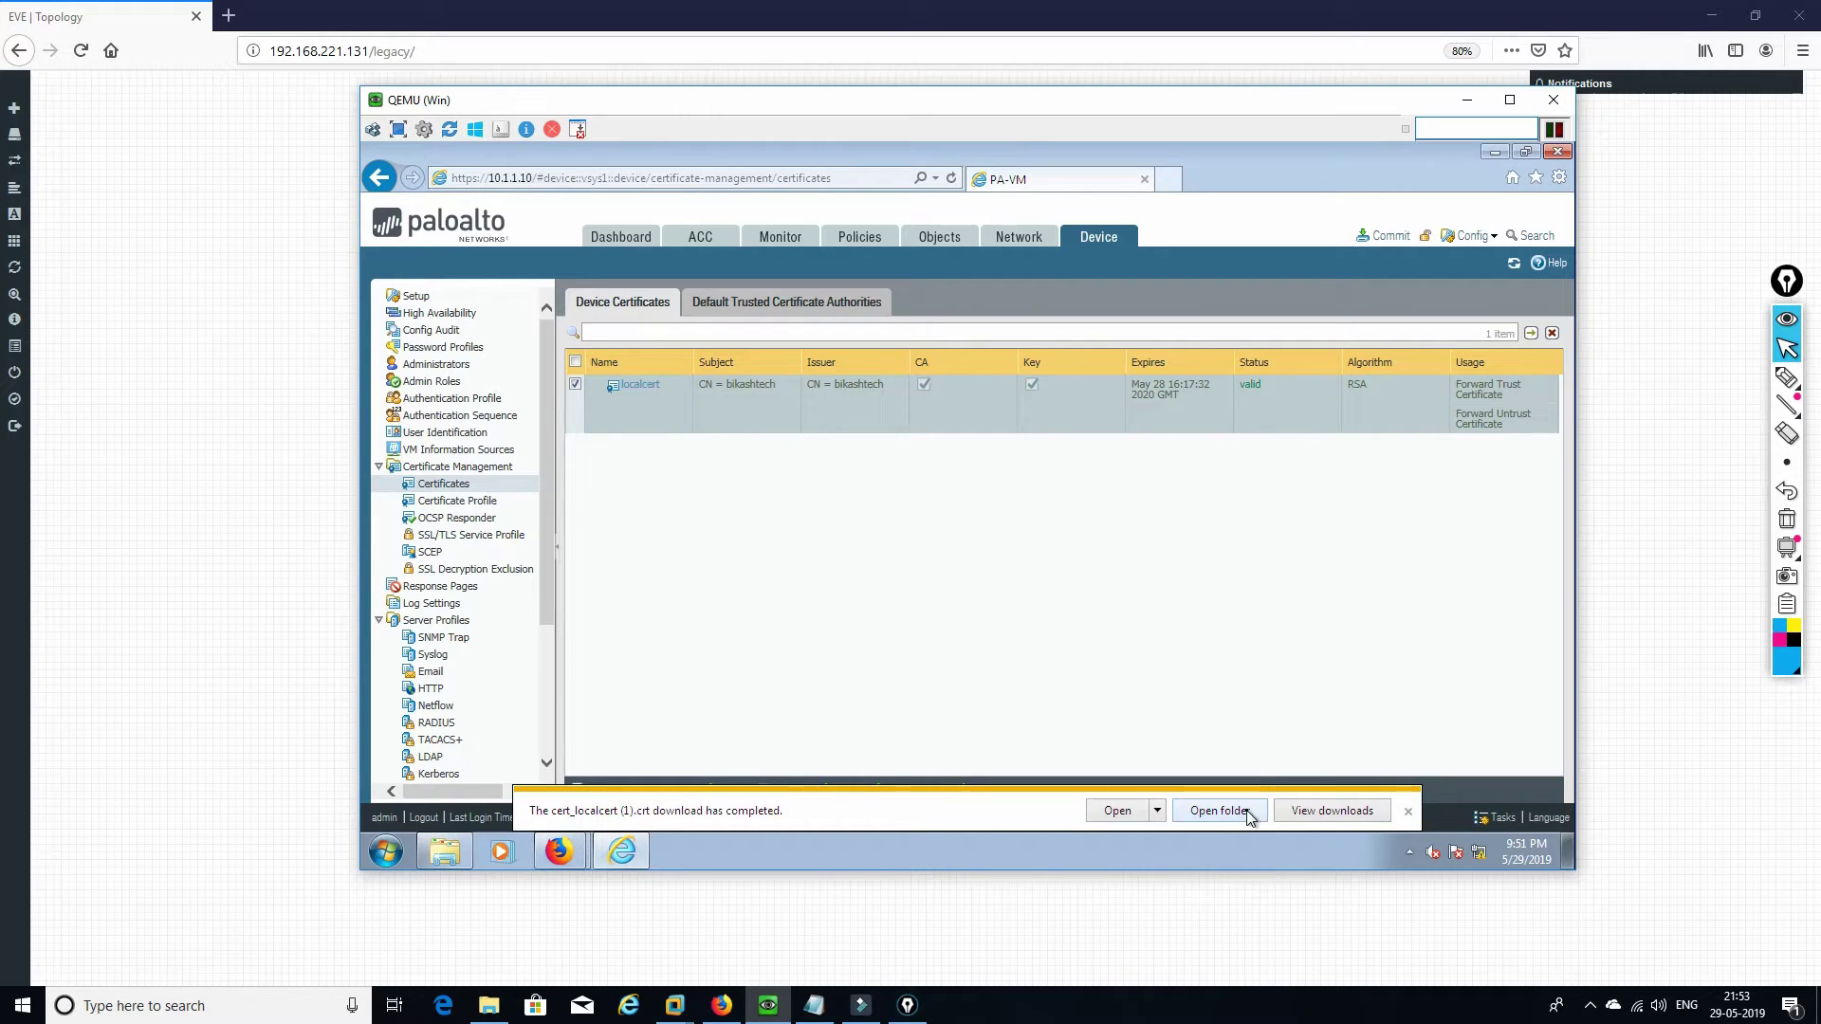
- Open the downloaded cert_localcert file from its folder
left_click(1219, 812)
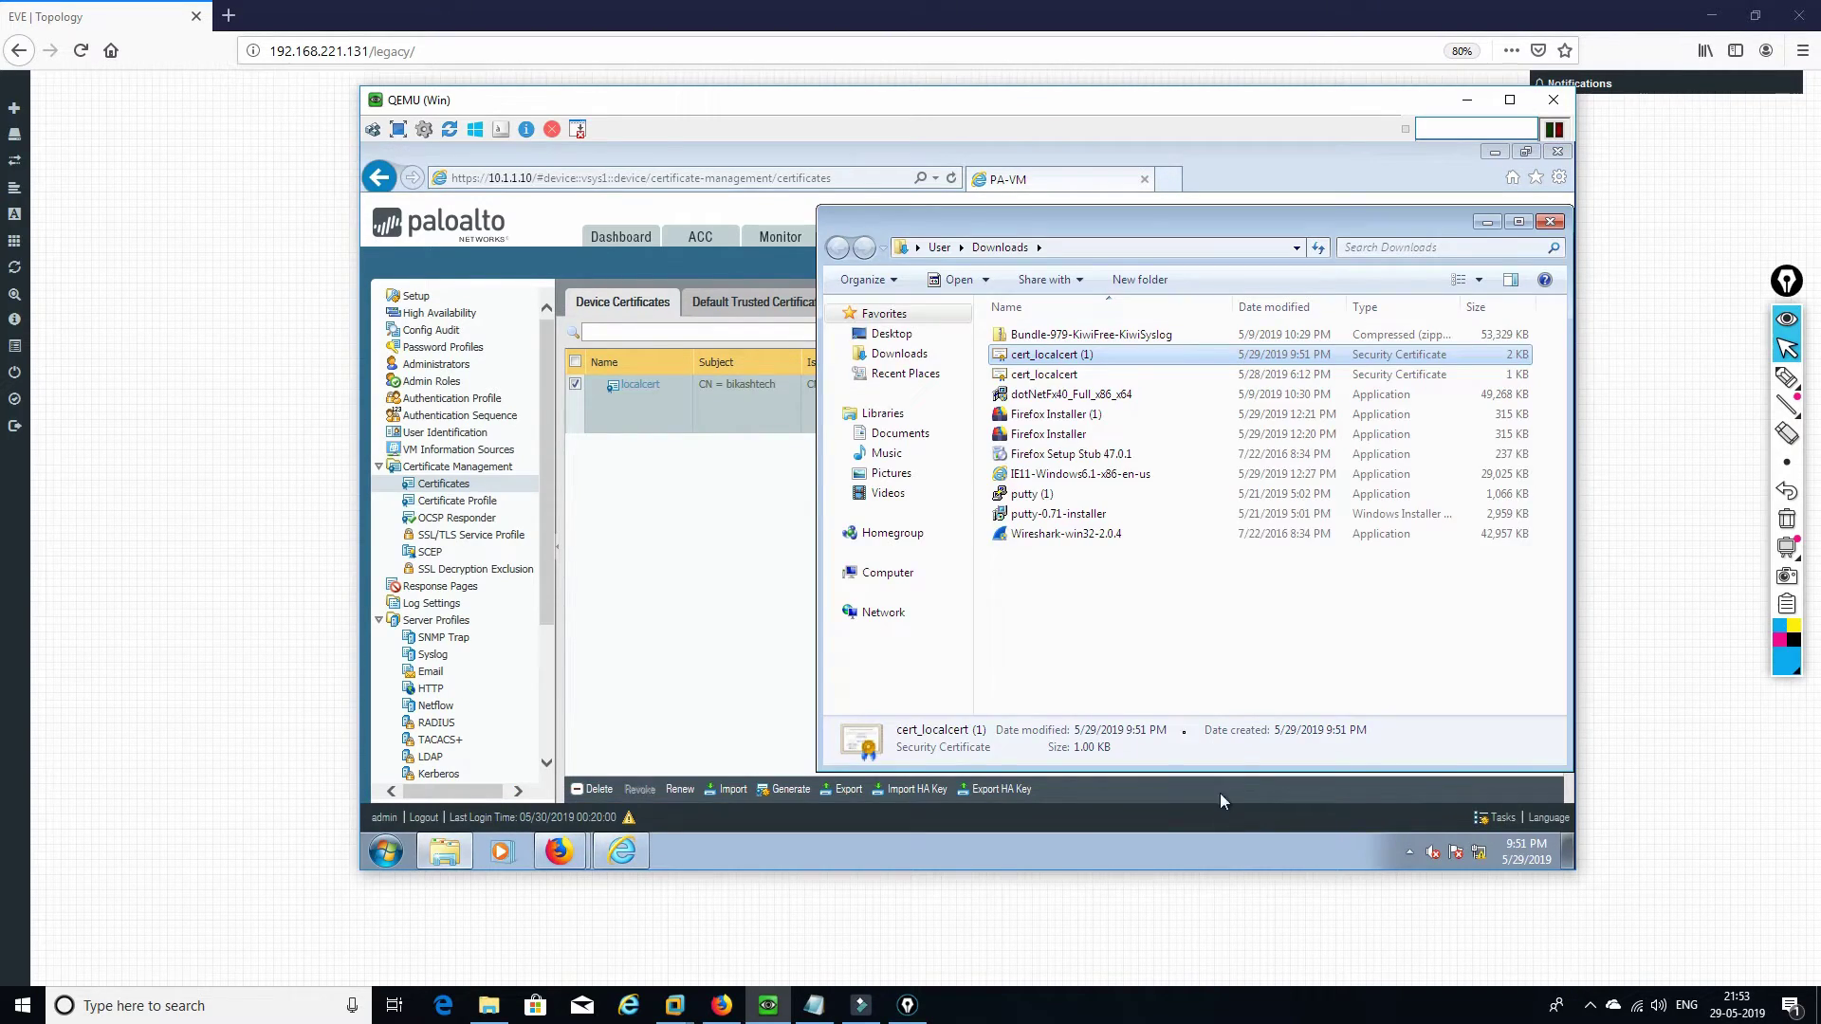
double_click(1061, 356)
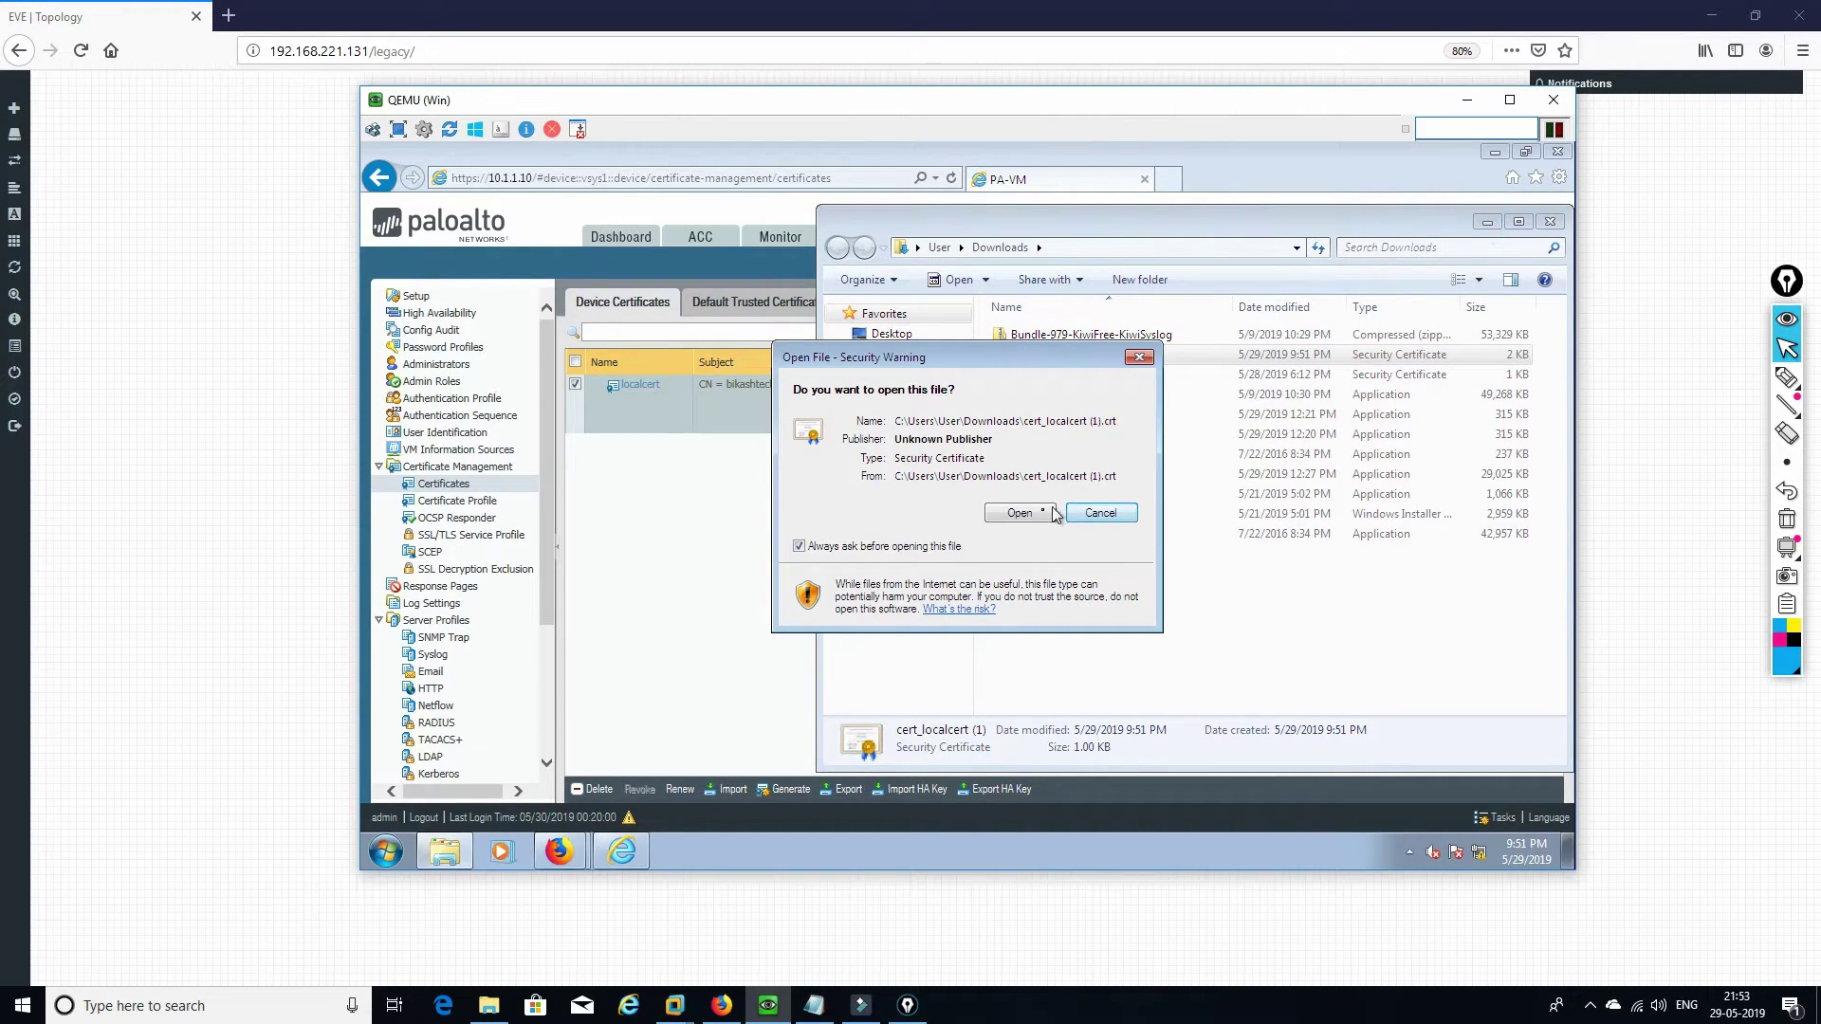
left_click(1020, 514)
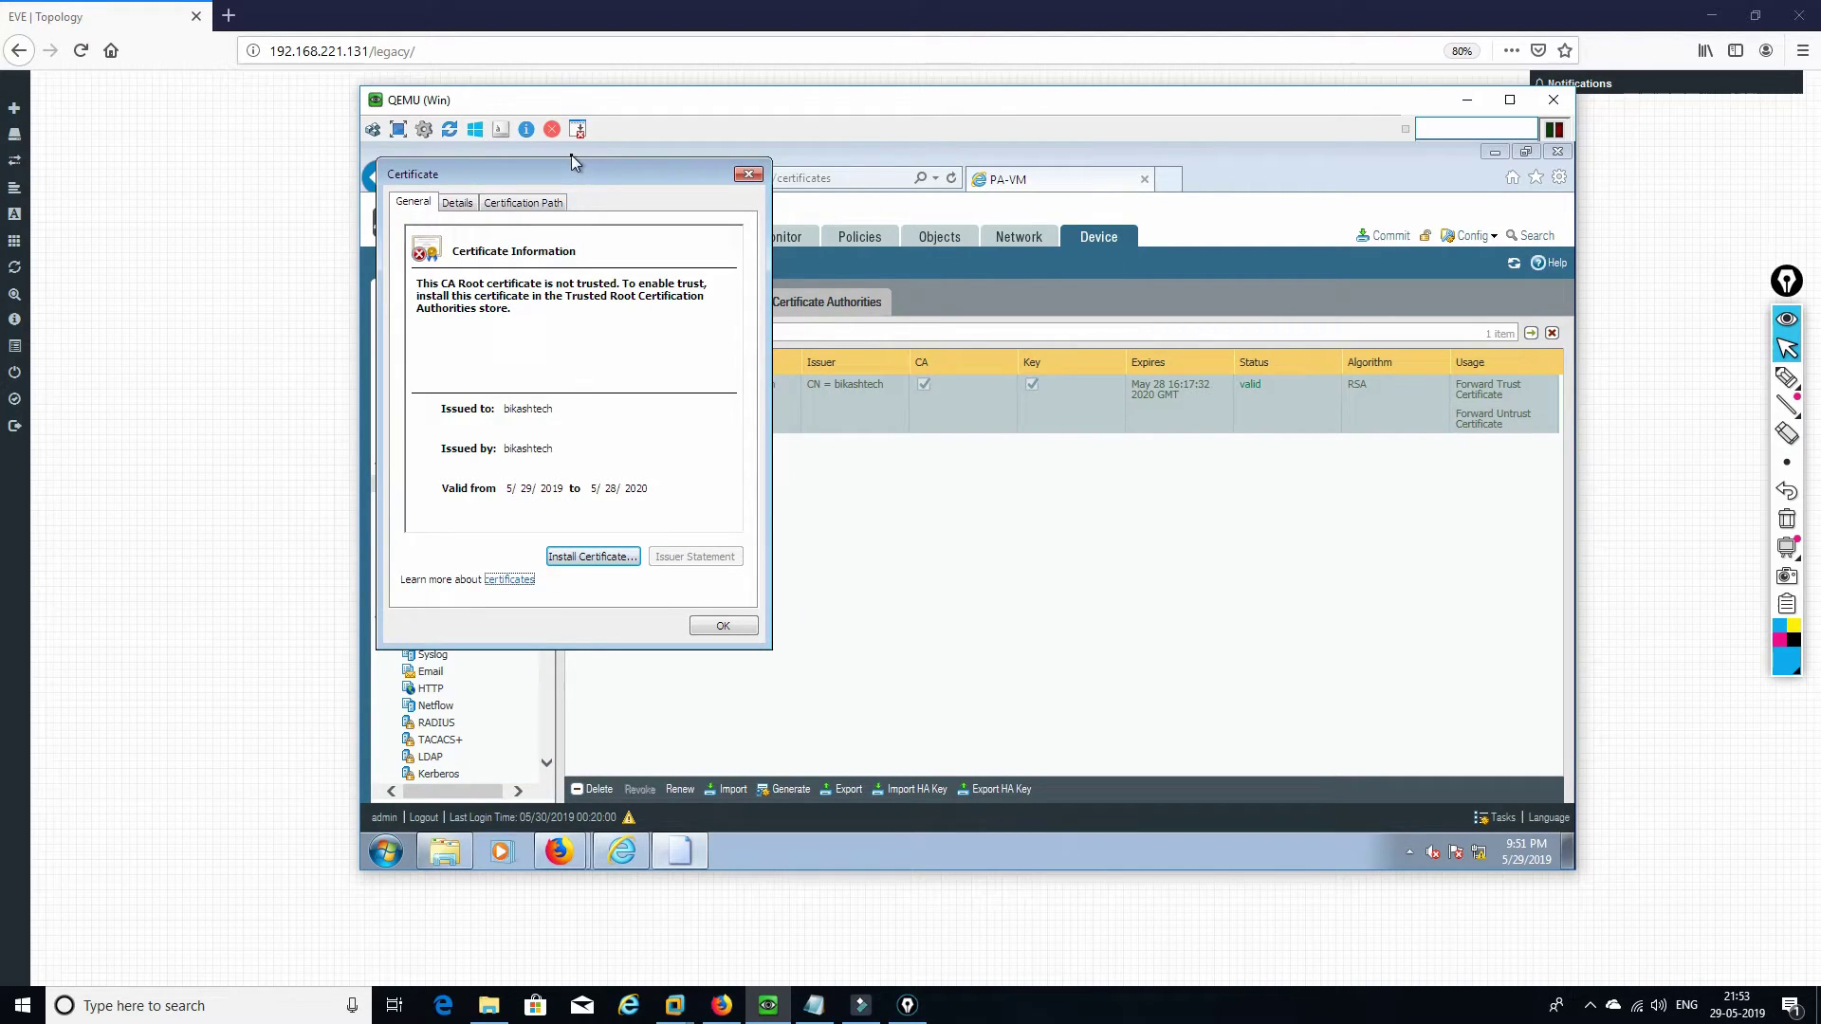
left_click_drag(577, 161, 837, 234)
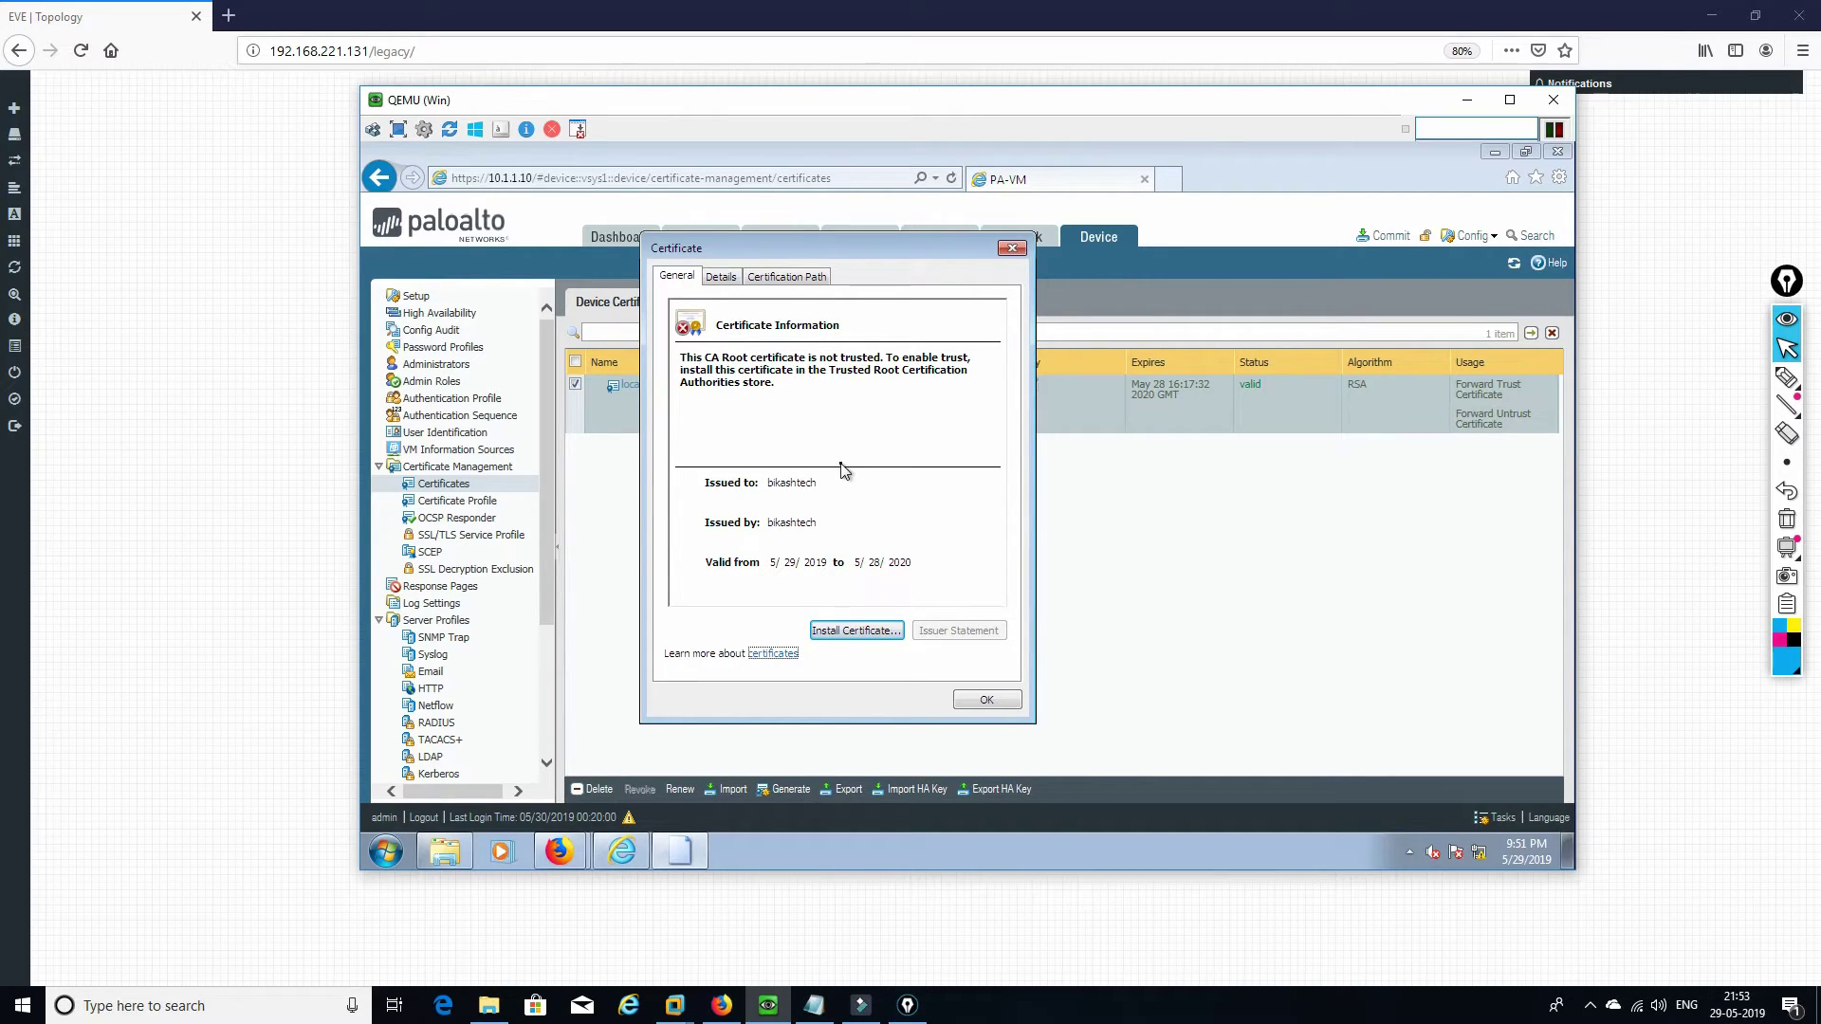
- Set the import wizard to place the certificate in Trusted Root Certification Authorities
left_click(856, 633)
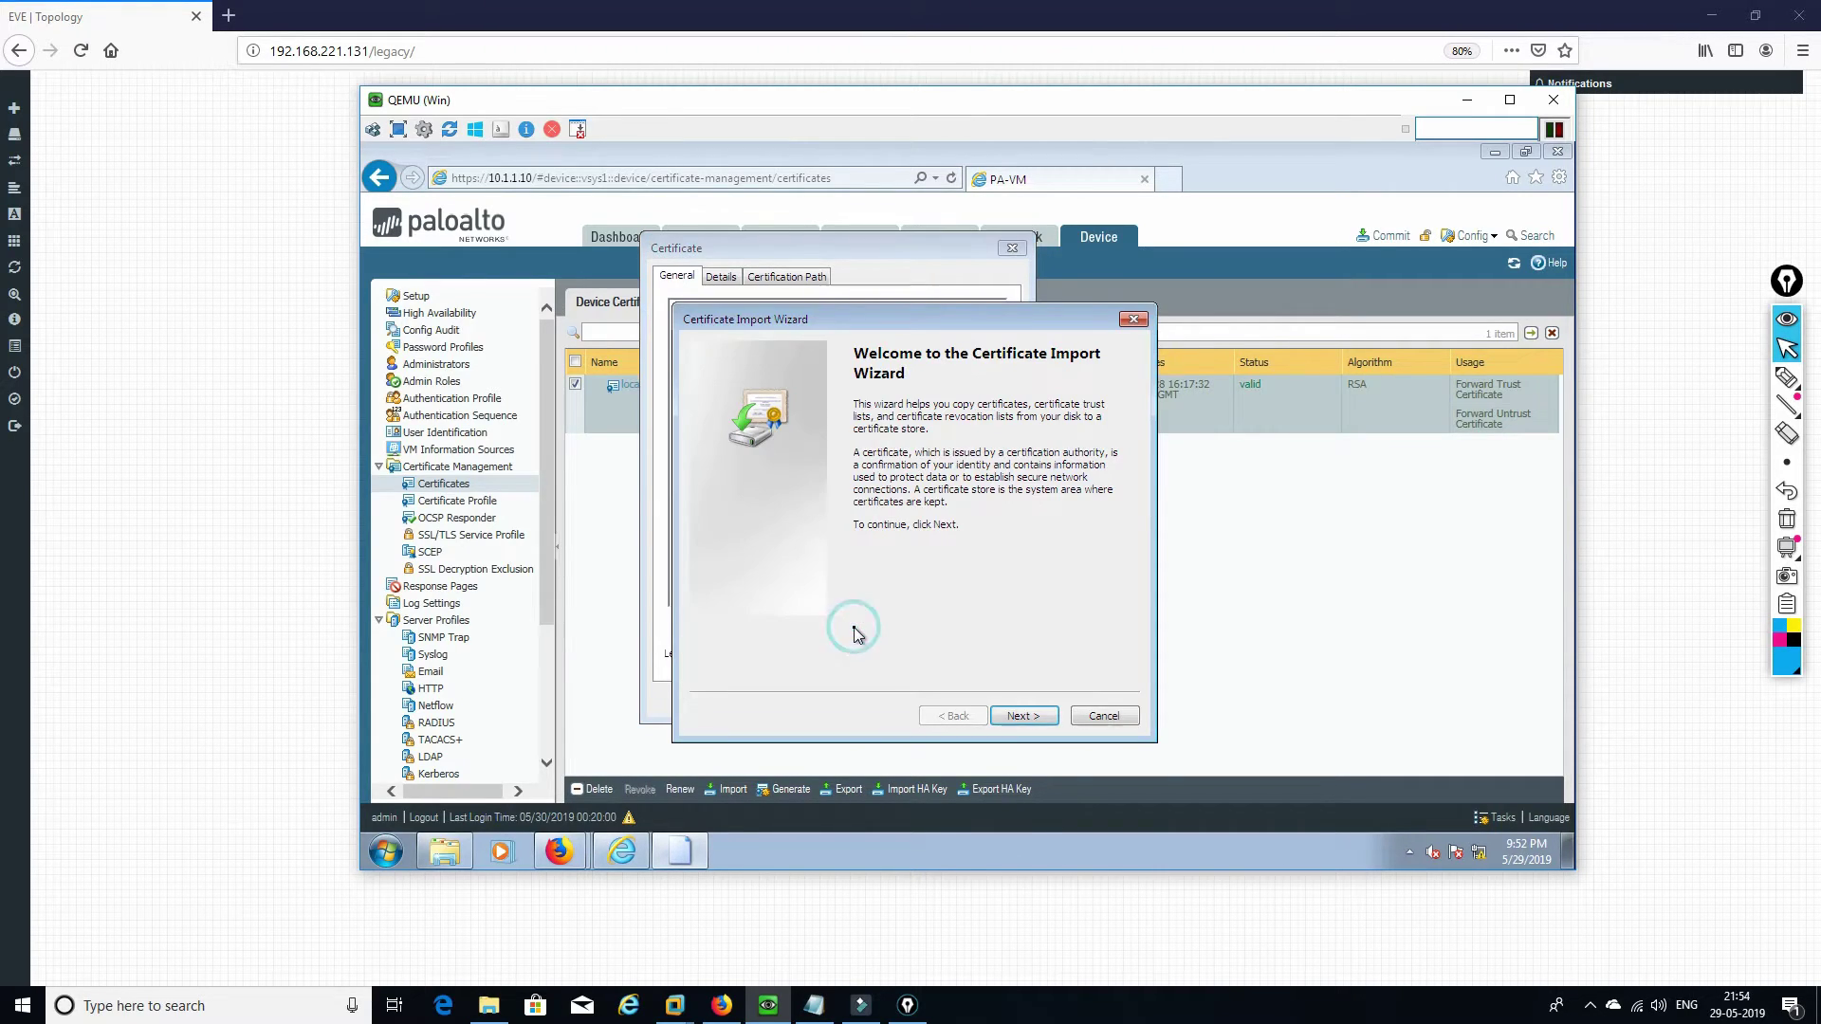
left_click(1019, 719)
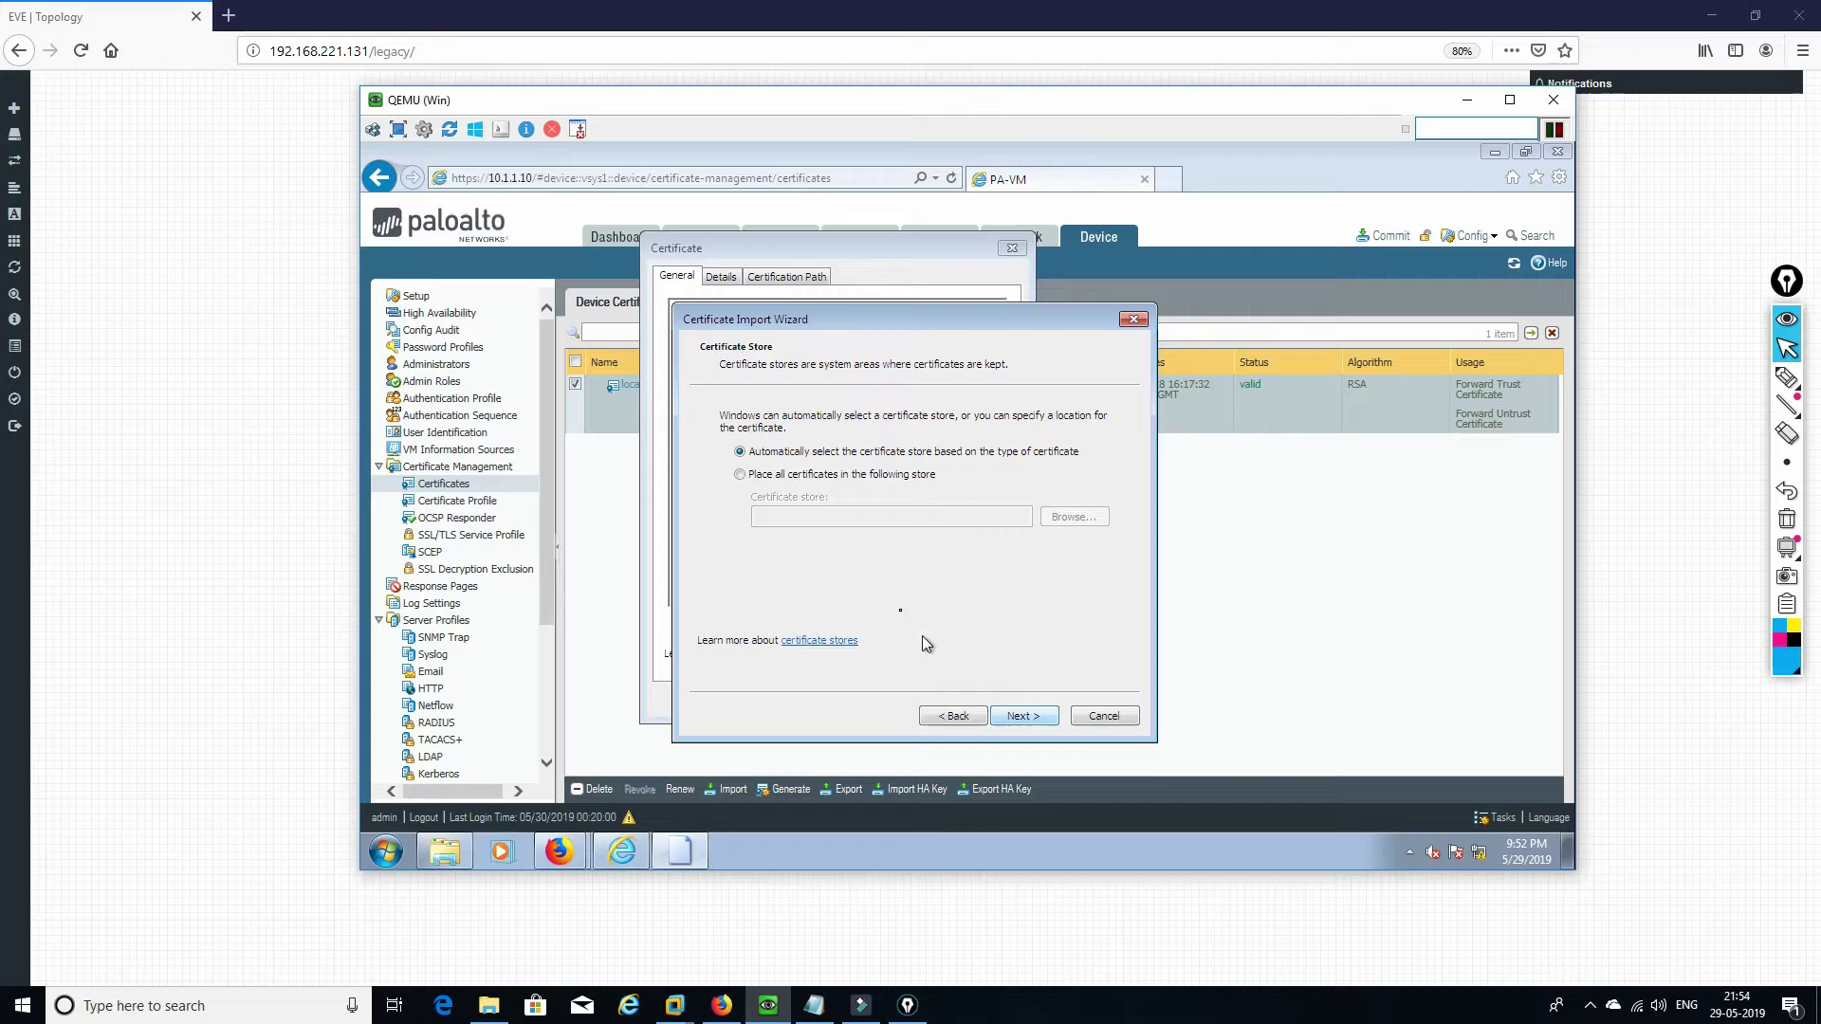
left_click(783, 476)
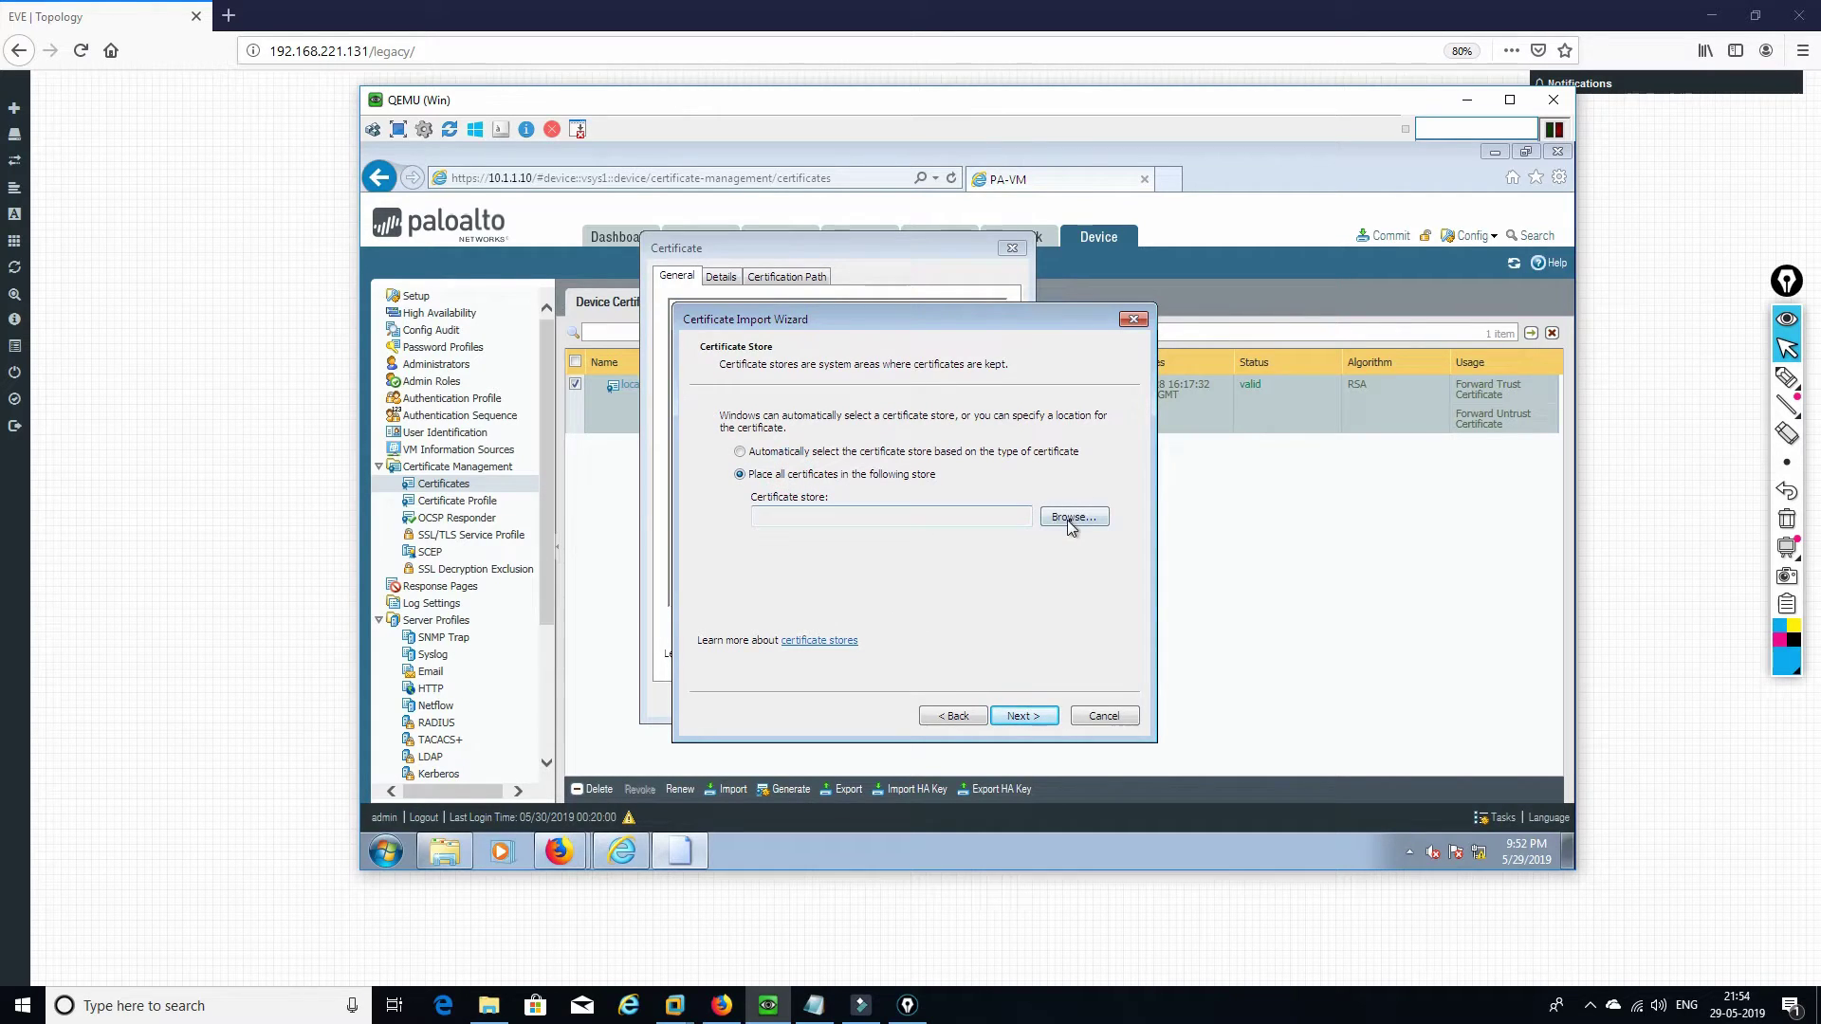
left_click(1070, 518)
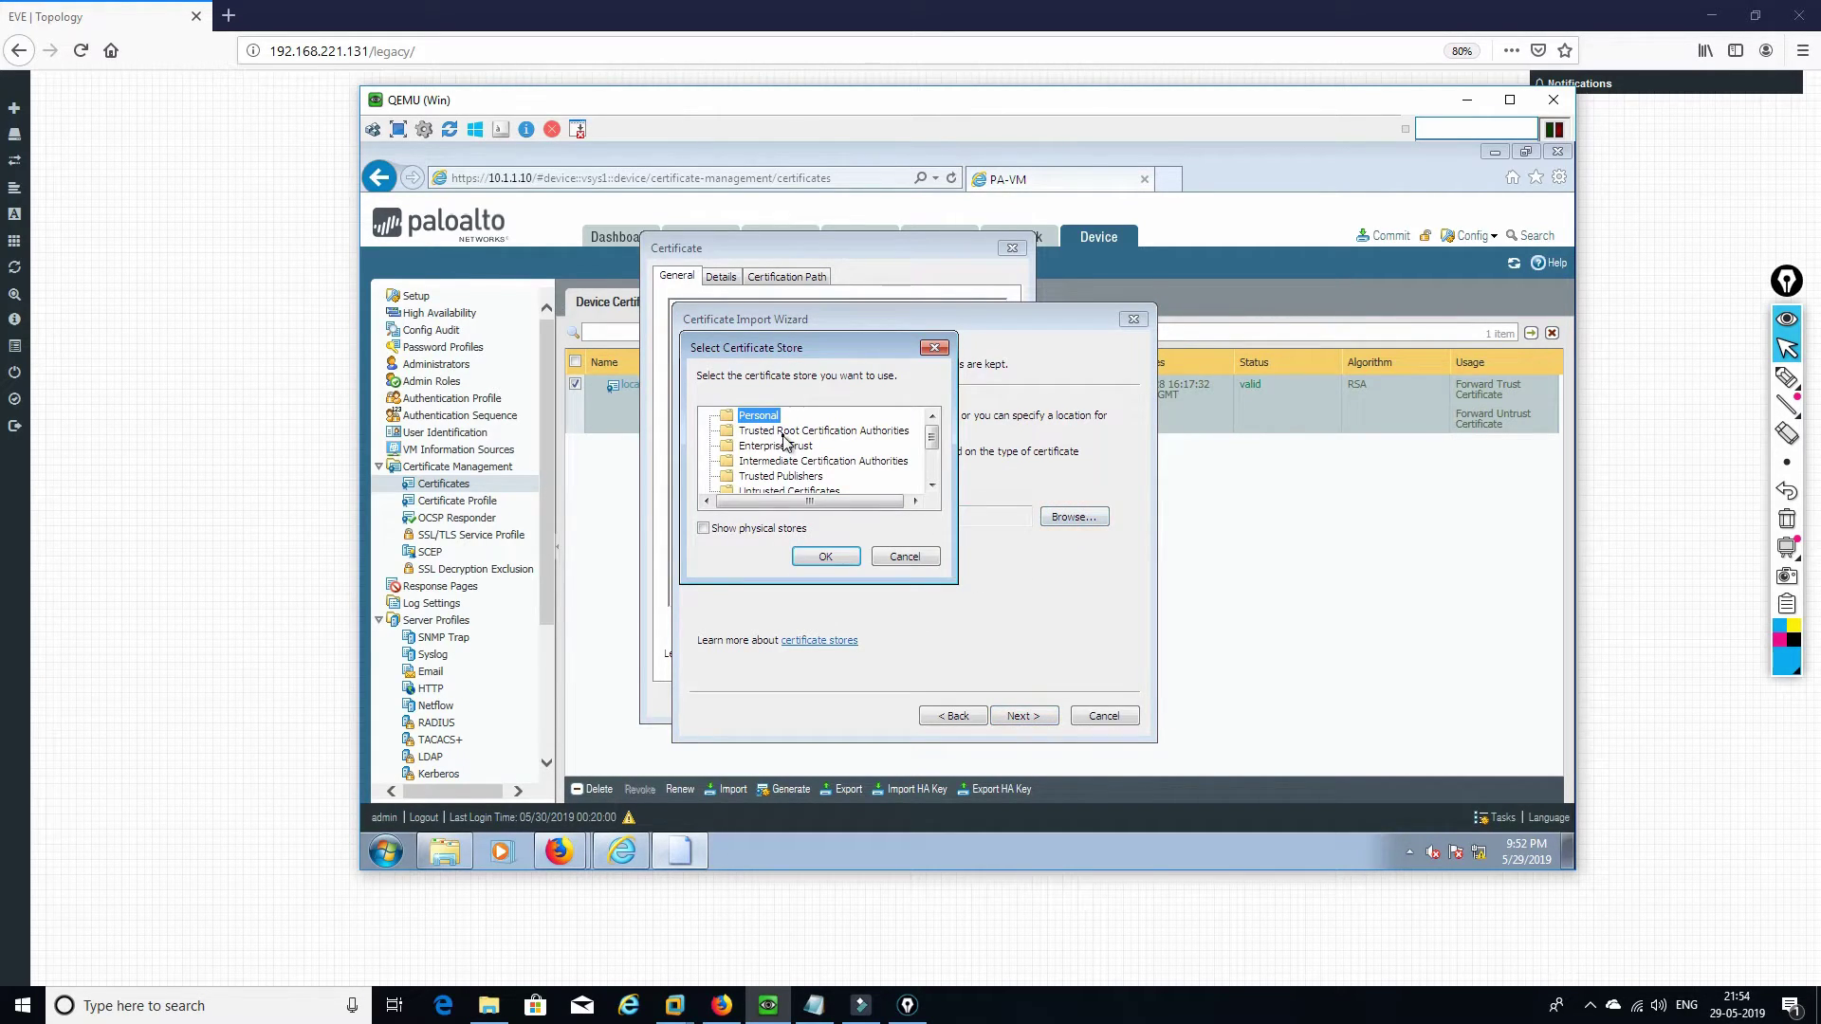
left_click(785, 431)
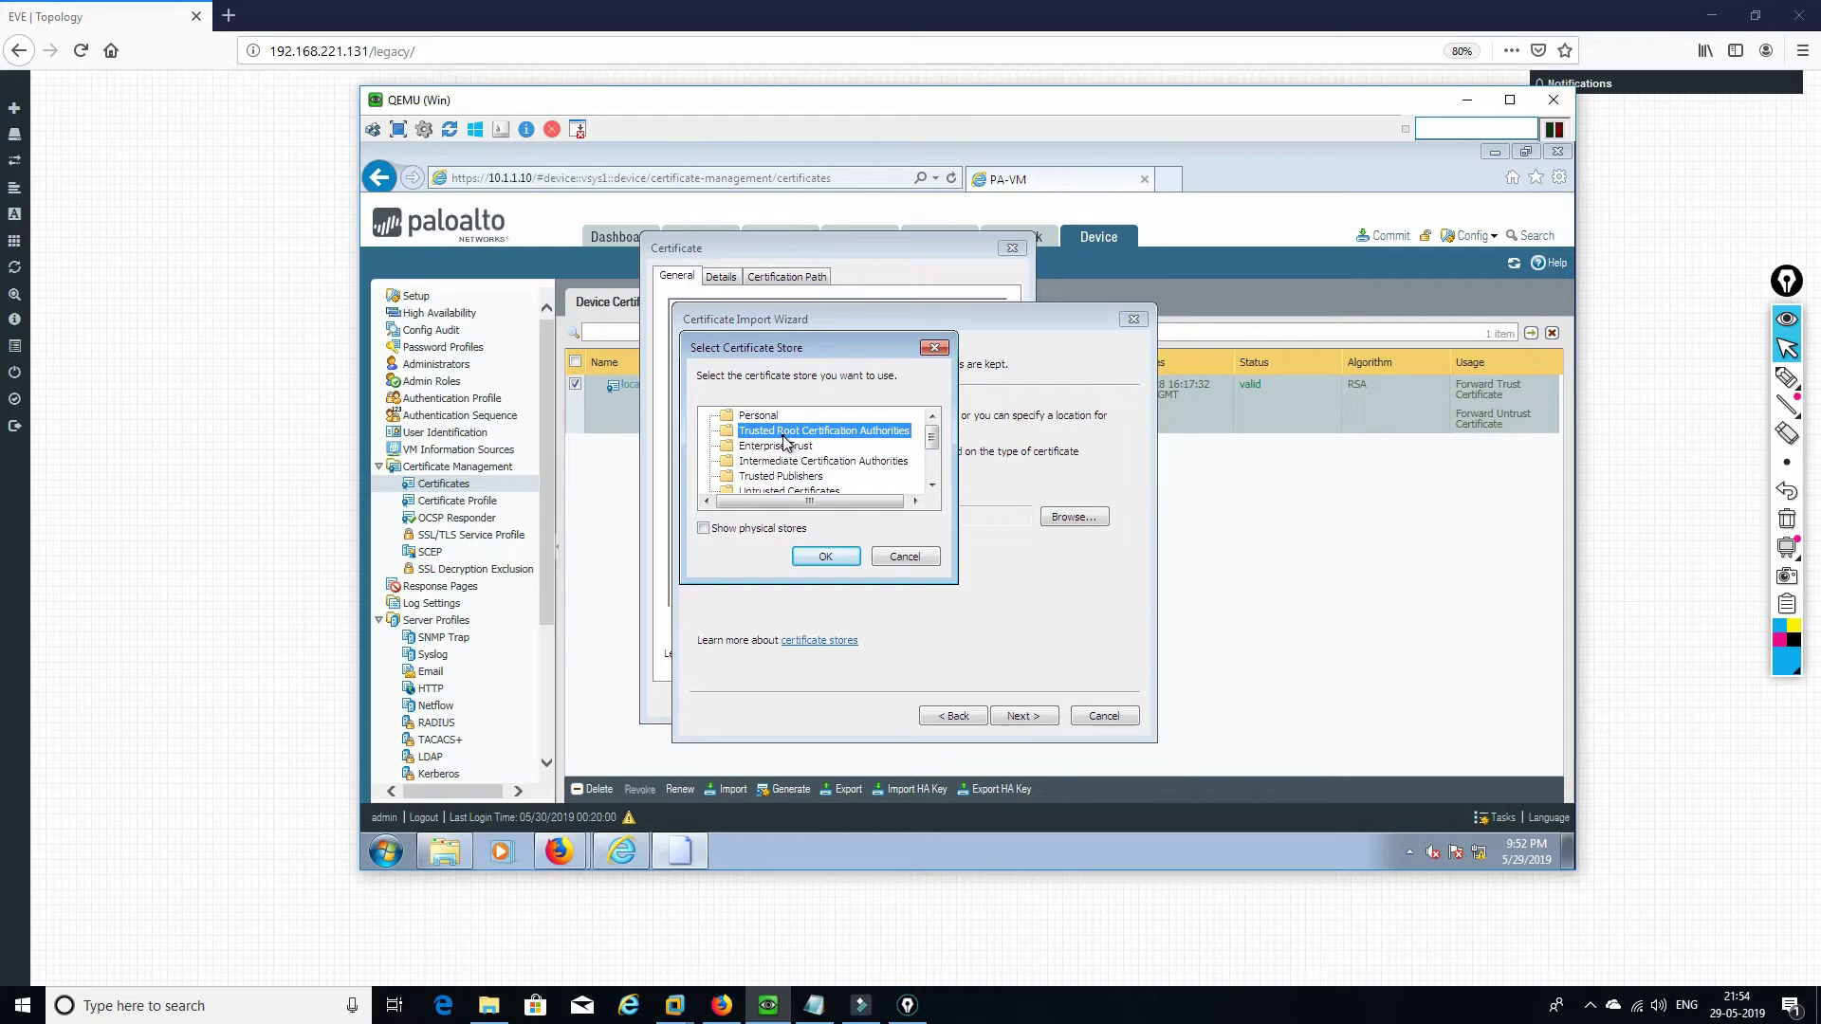
left_click(821, 561)
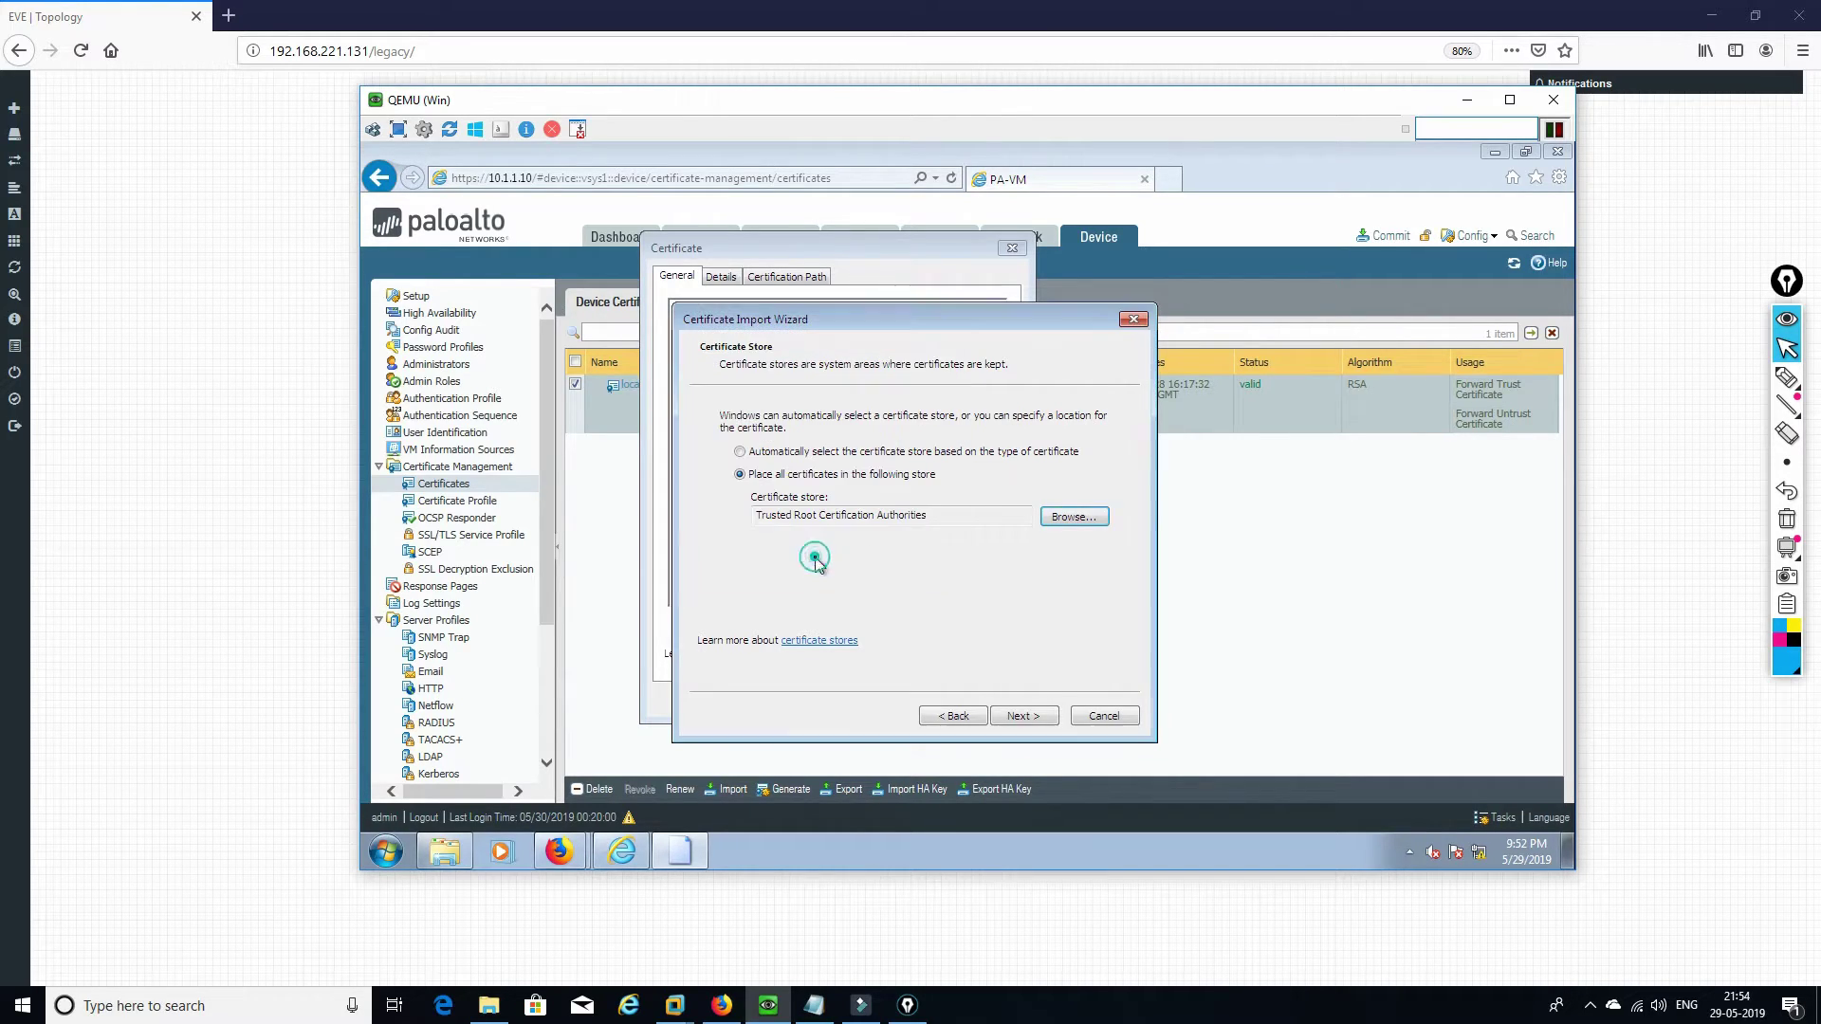
left_click(1030, 716)
- Finish the import, accept the bikashtech security warning, and close the certificate windows
left_click(1026, 716)
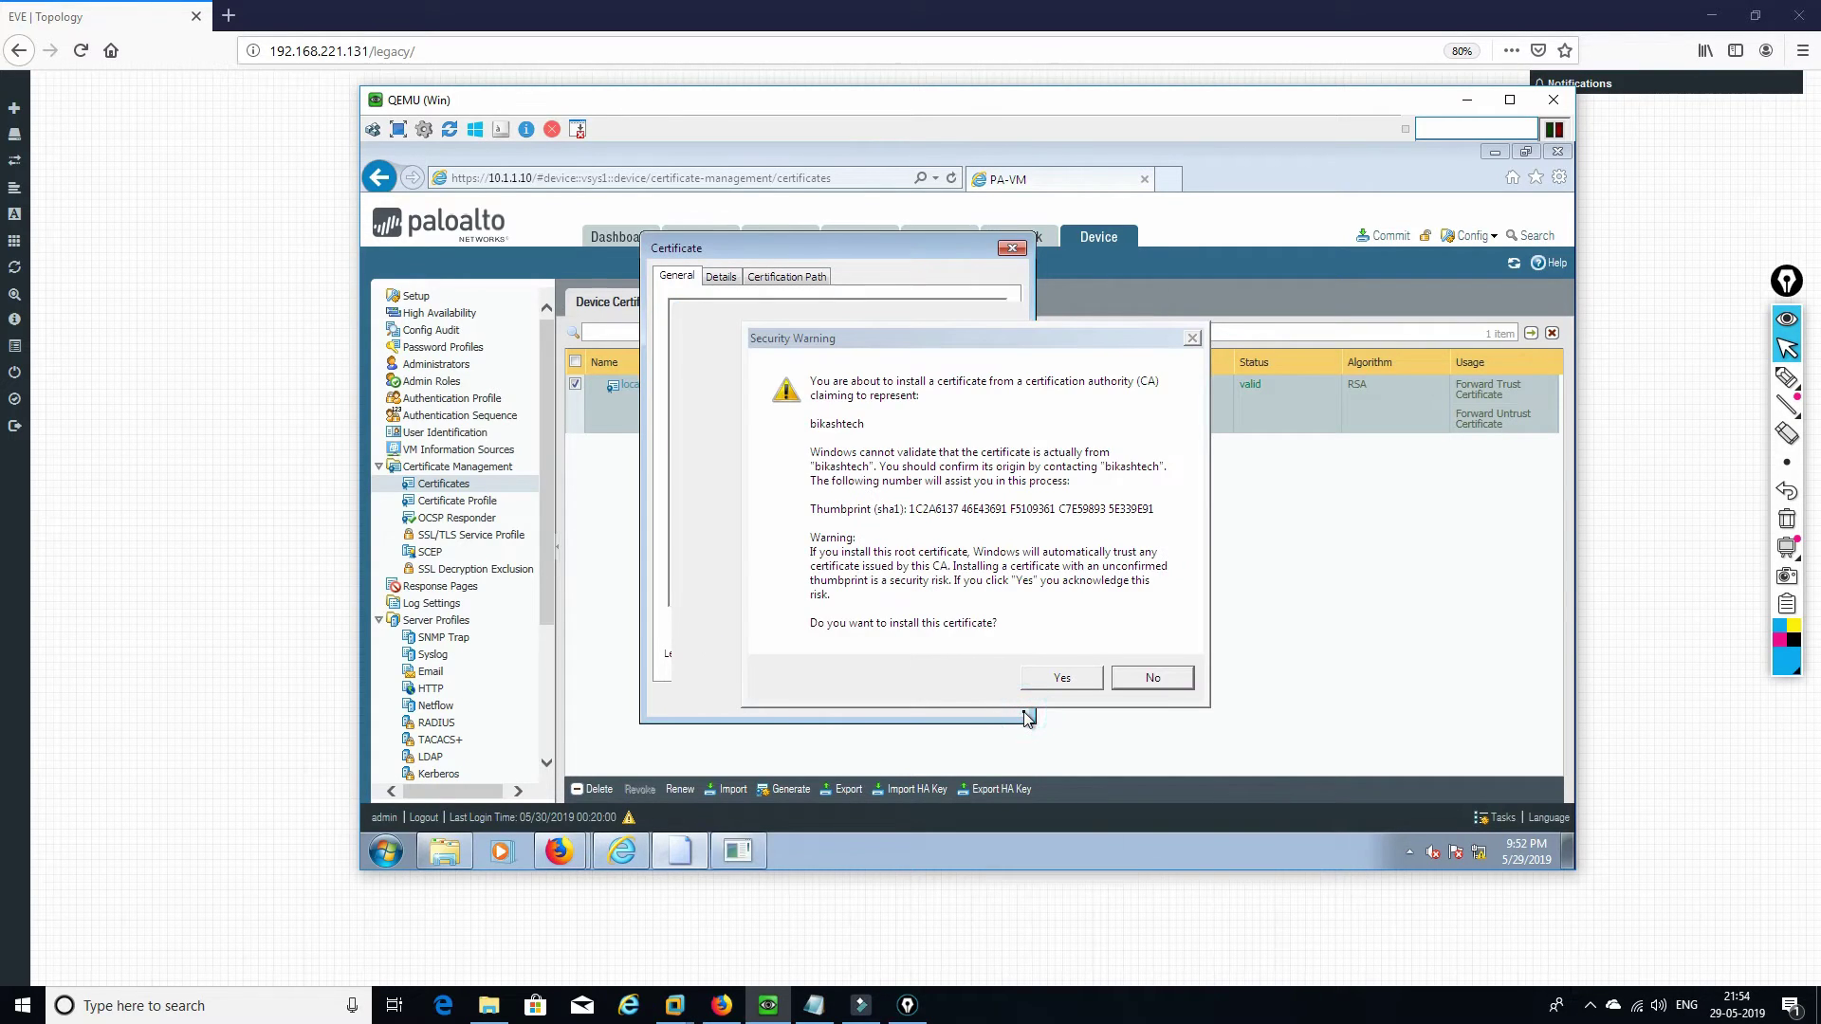
left_click(1057, 680)
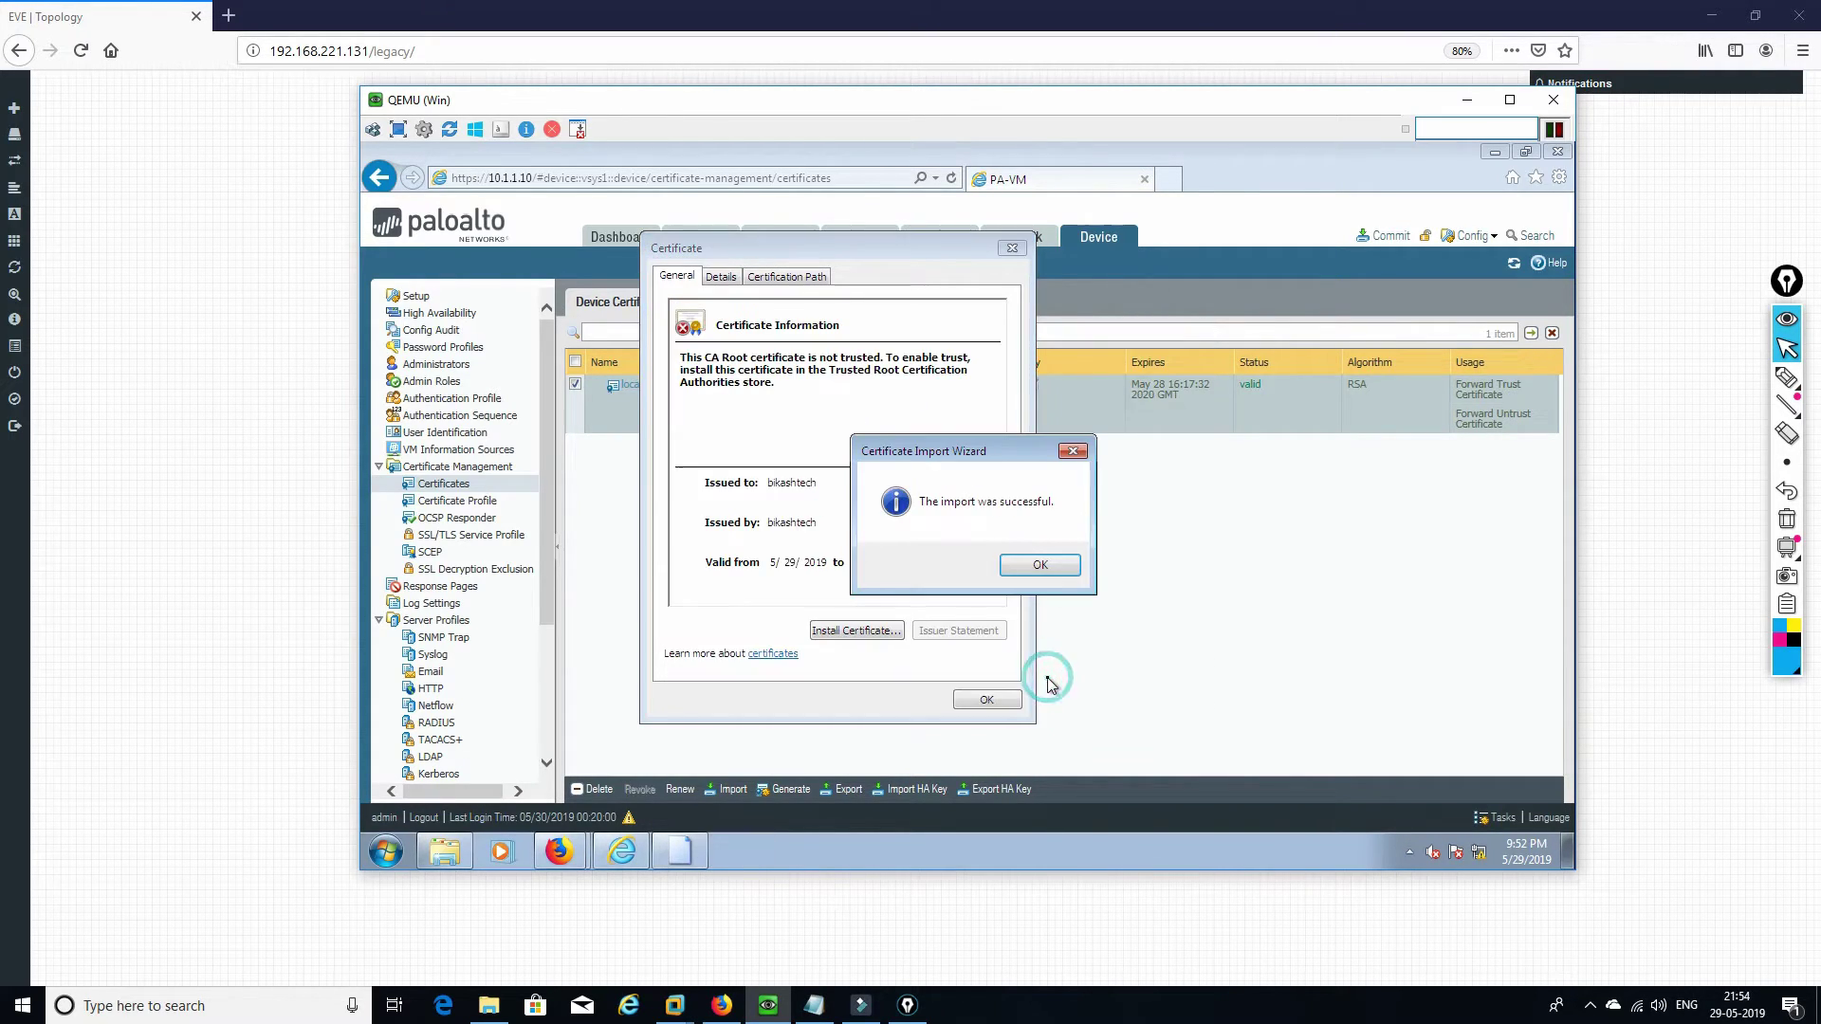
left_click(1031, 567)
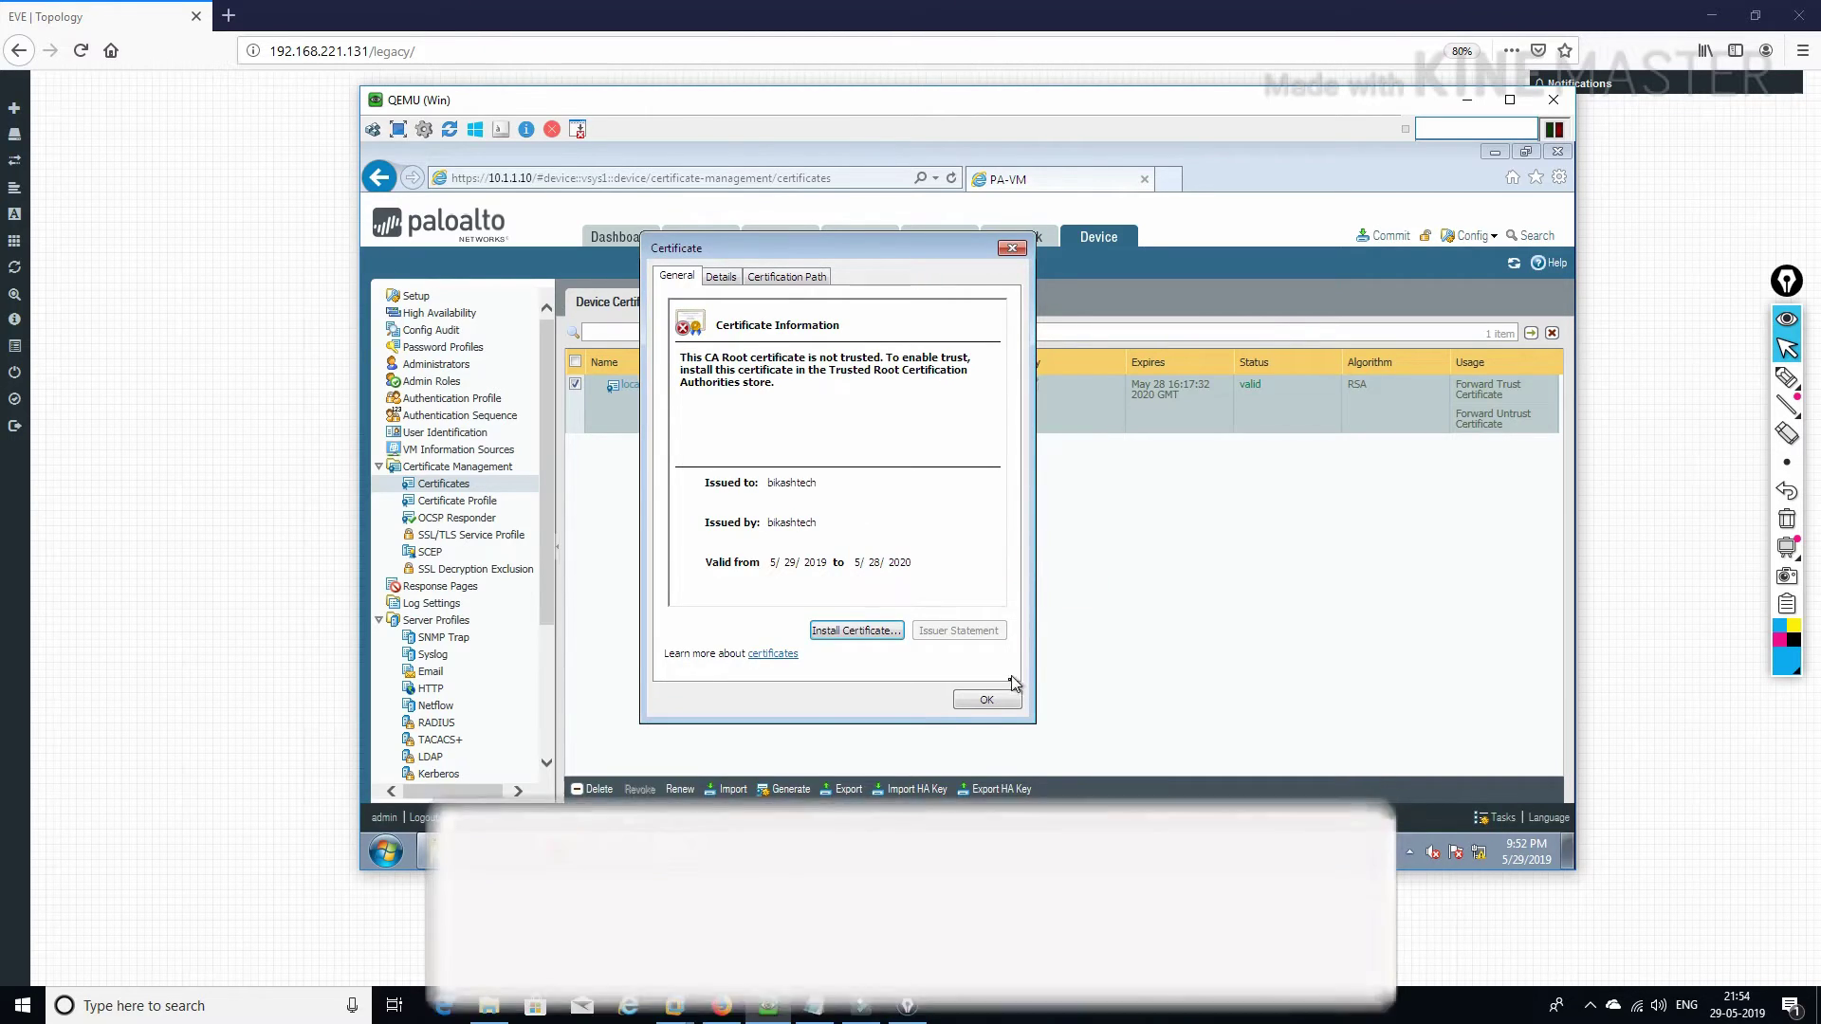
left_click(990, 697)
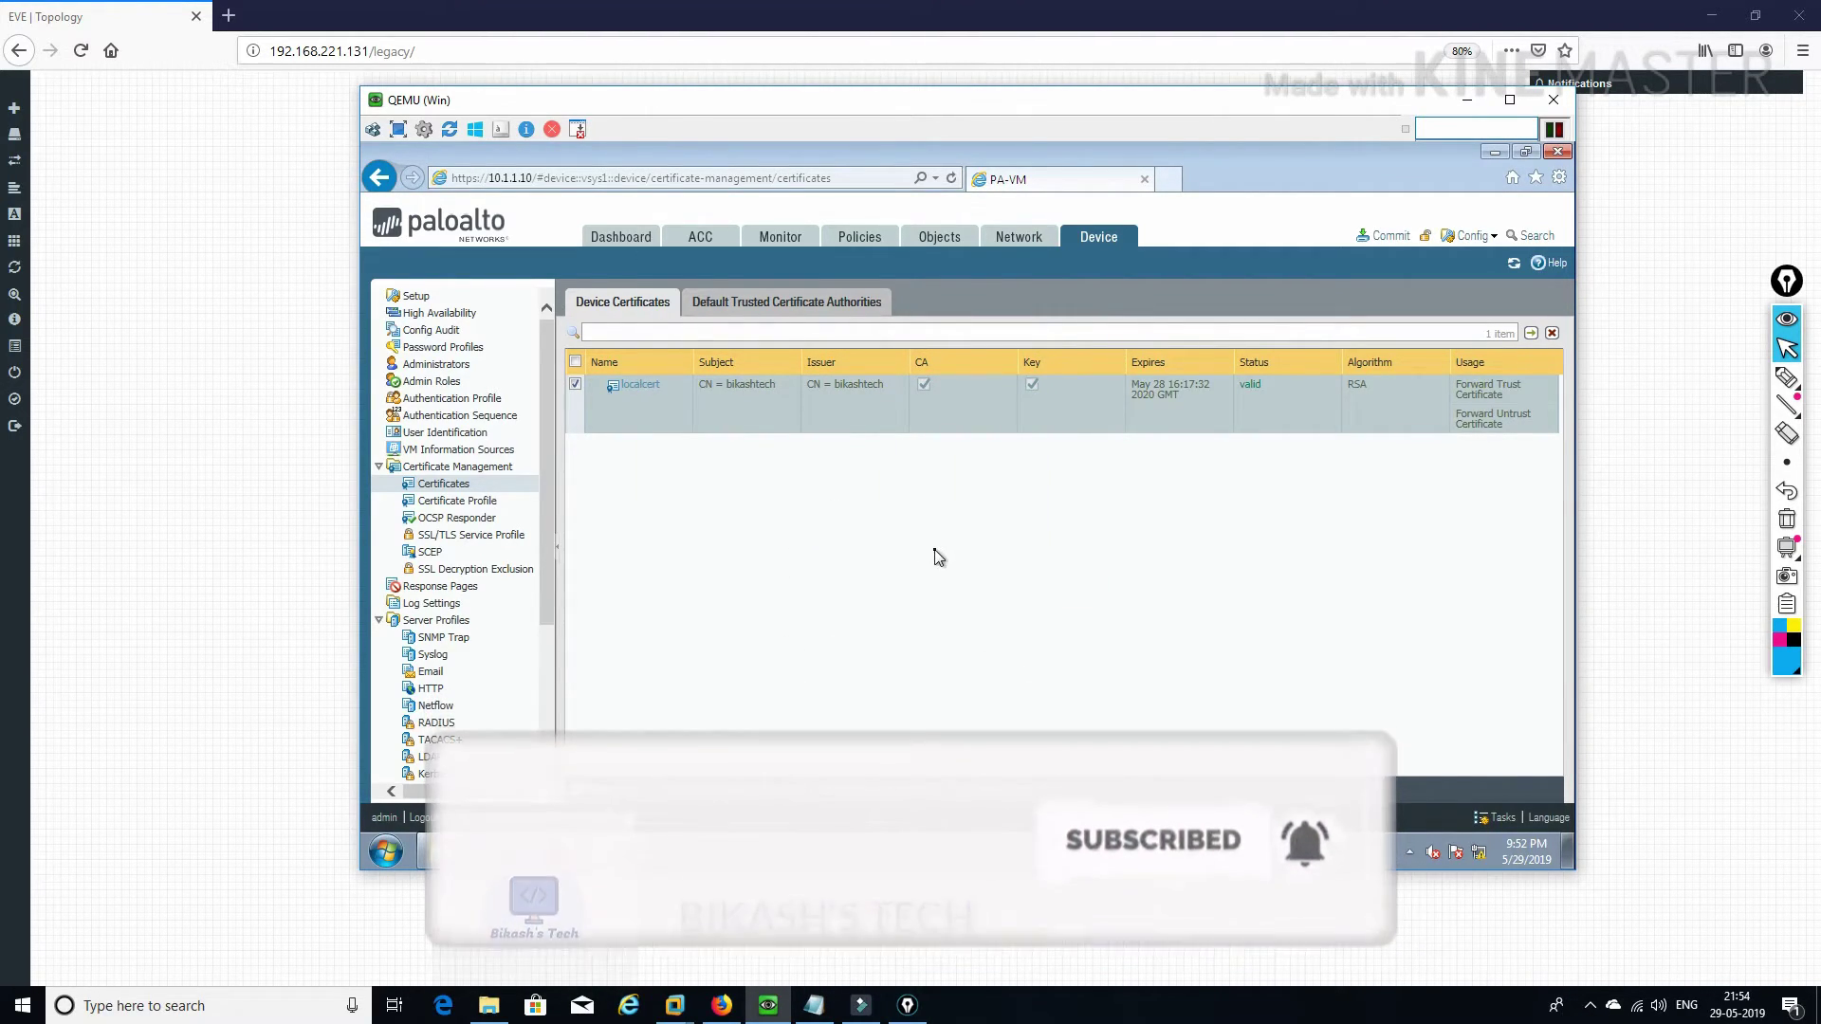
- Add a new rule under Policies > Decryption and name it 'Do not decrypt'
left_click(879, 240)
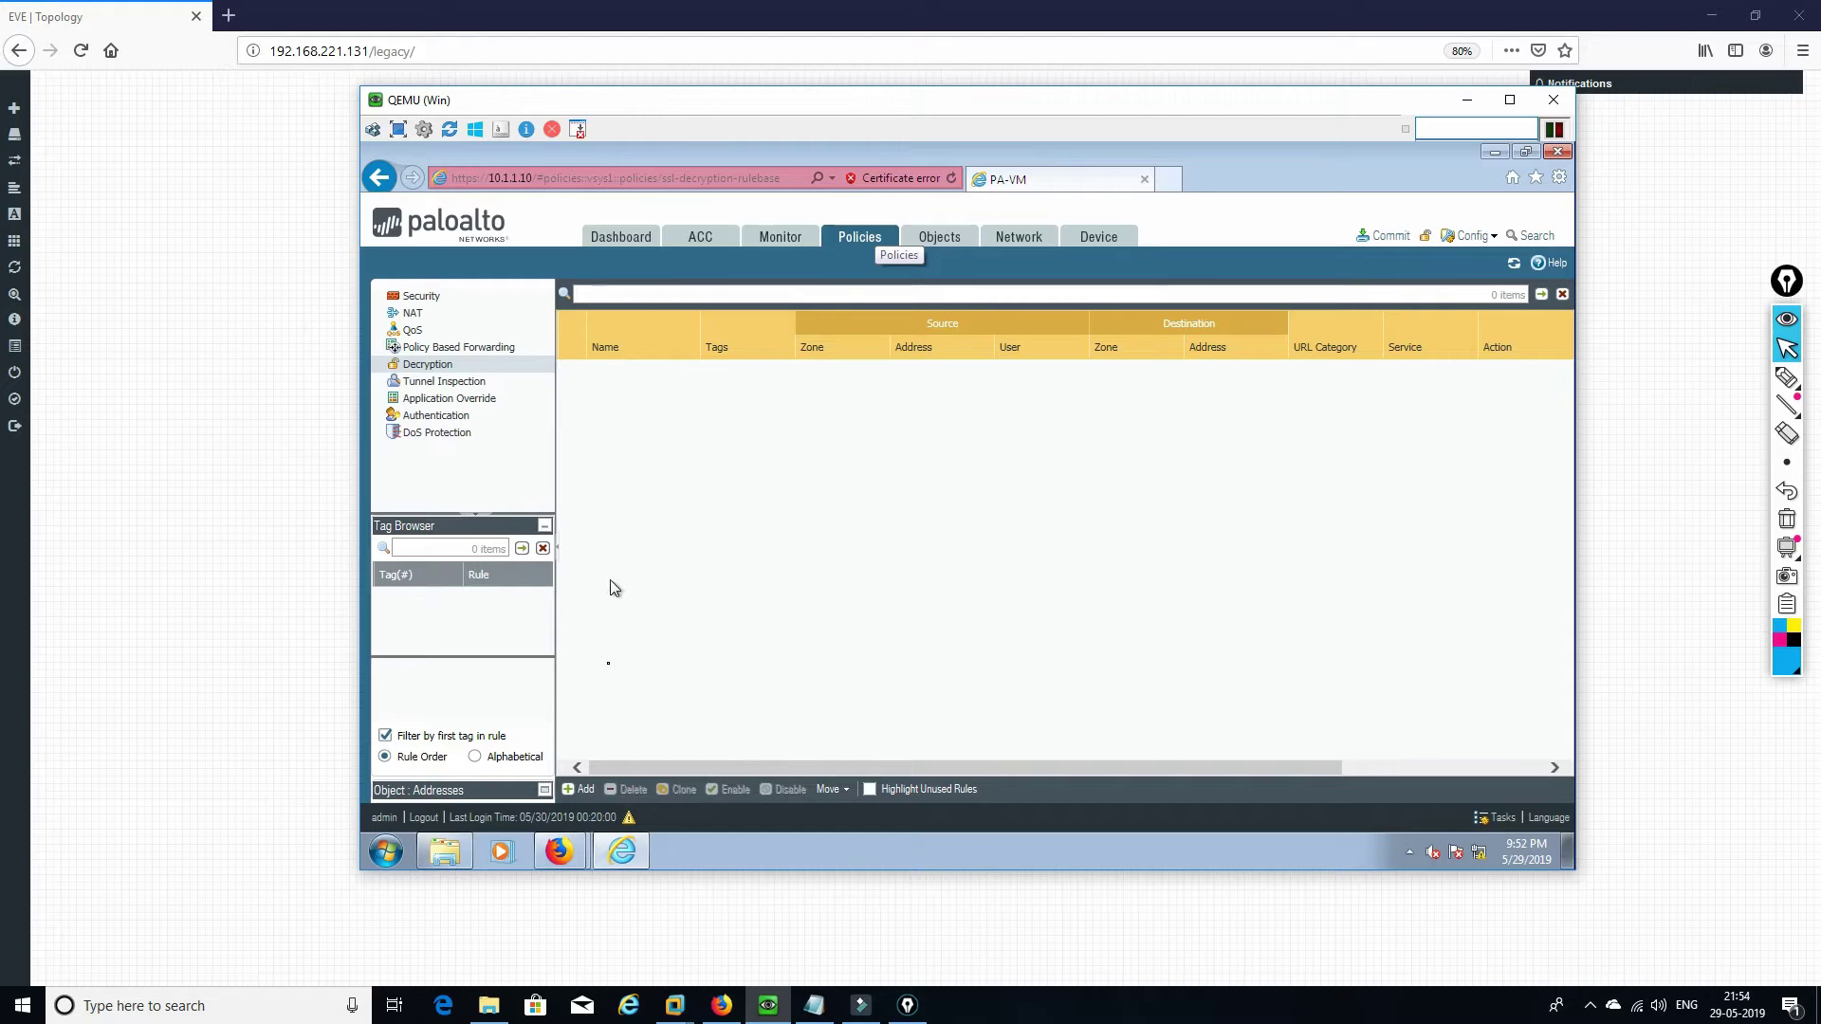
left_click(578, 789)
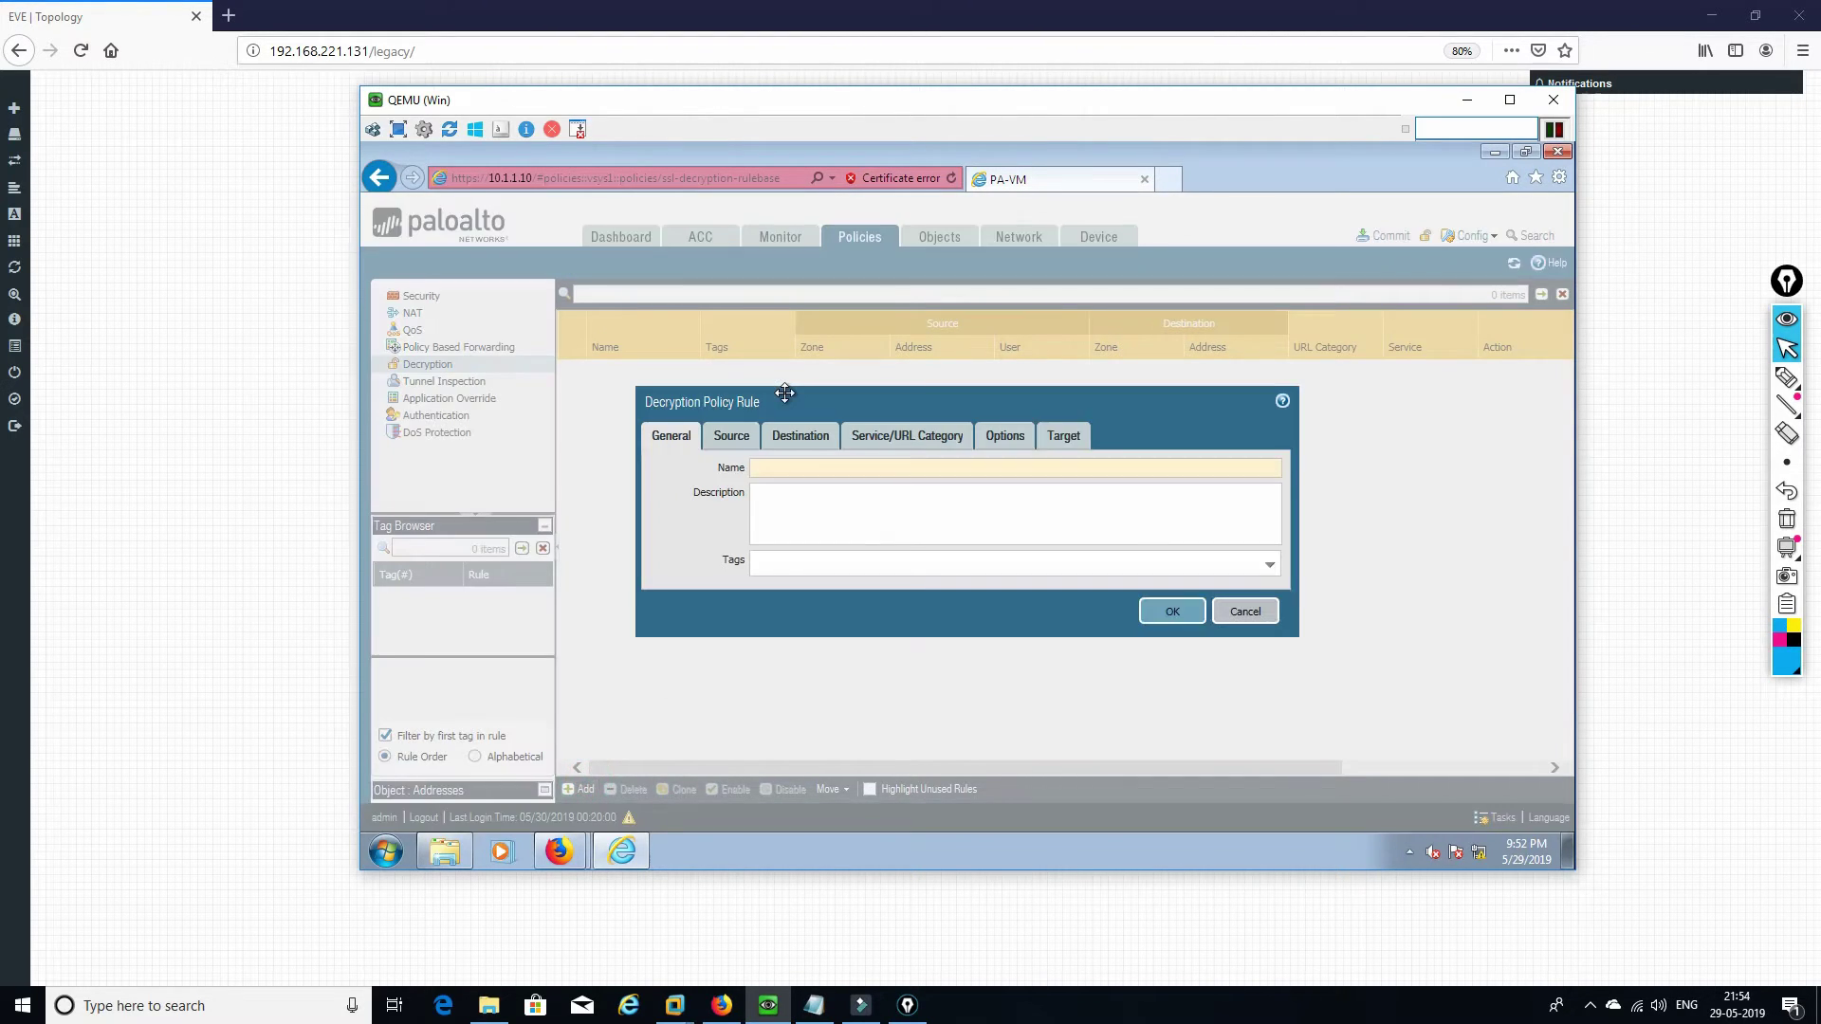
left_click(787, 468)
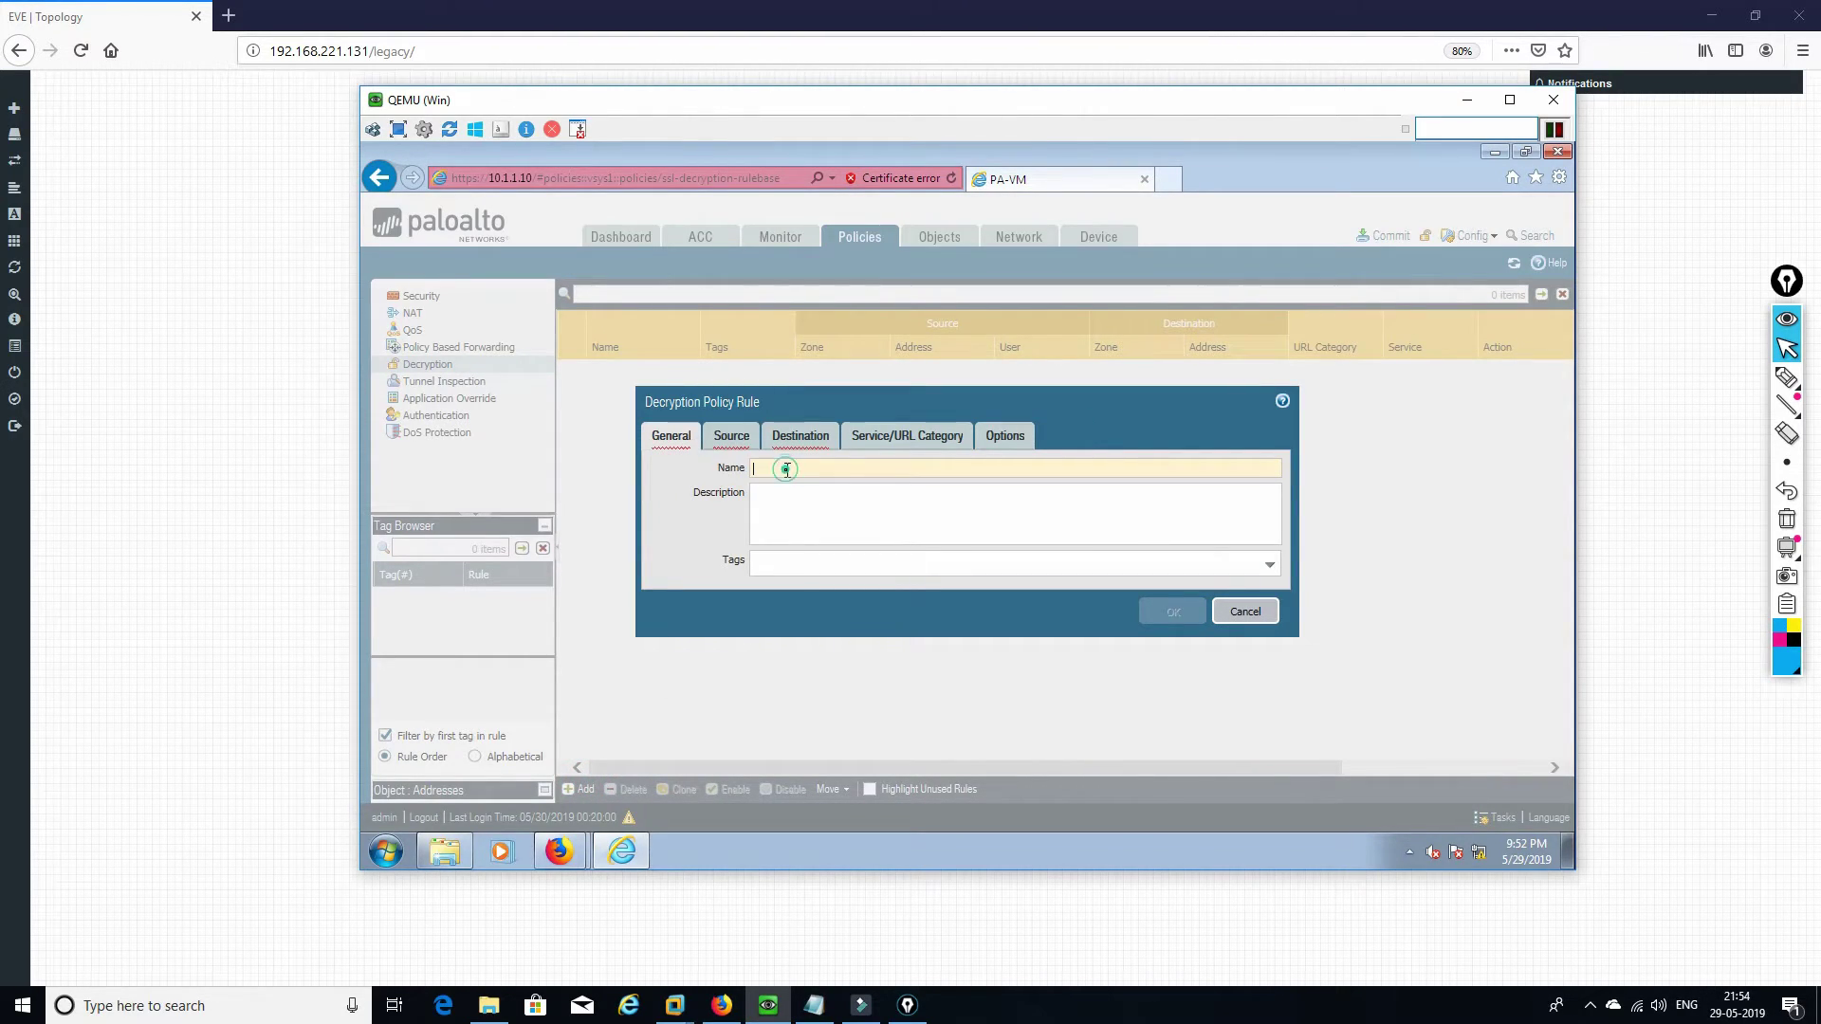
type("Do not")
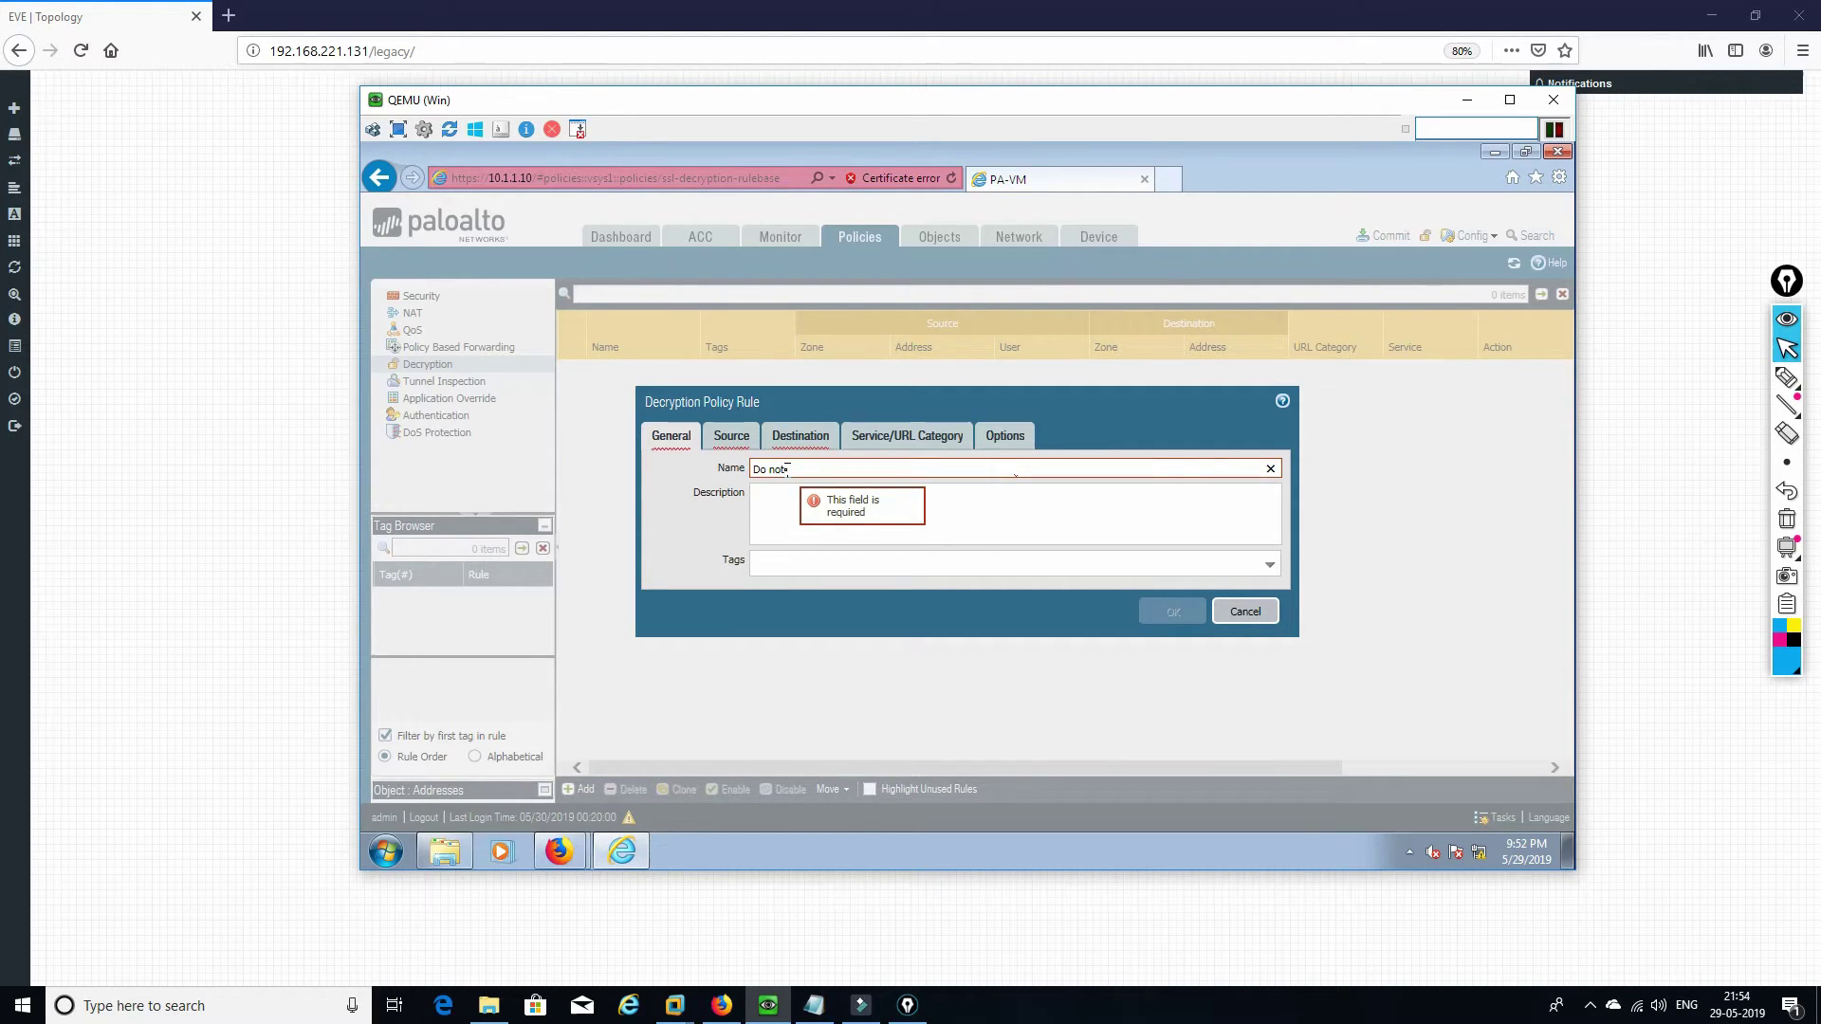
type(" Encry")
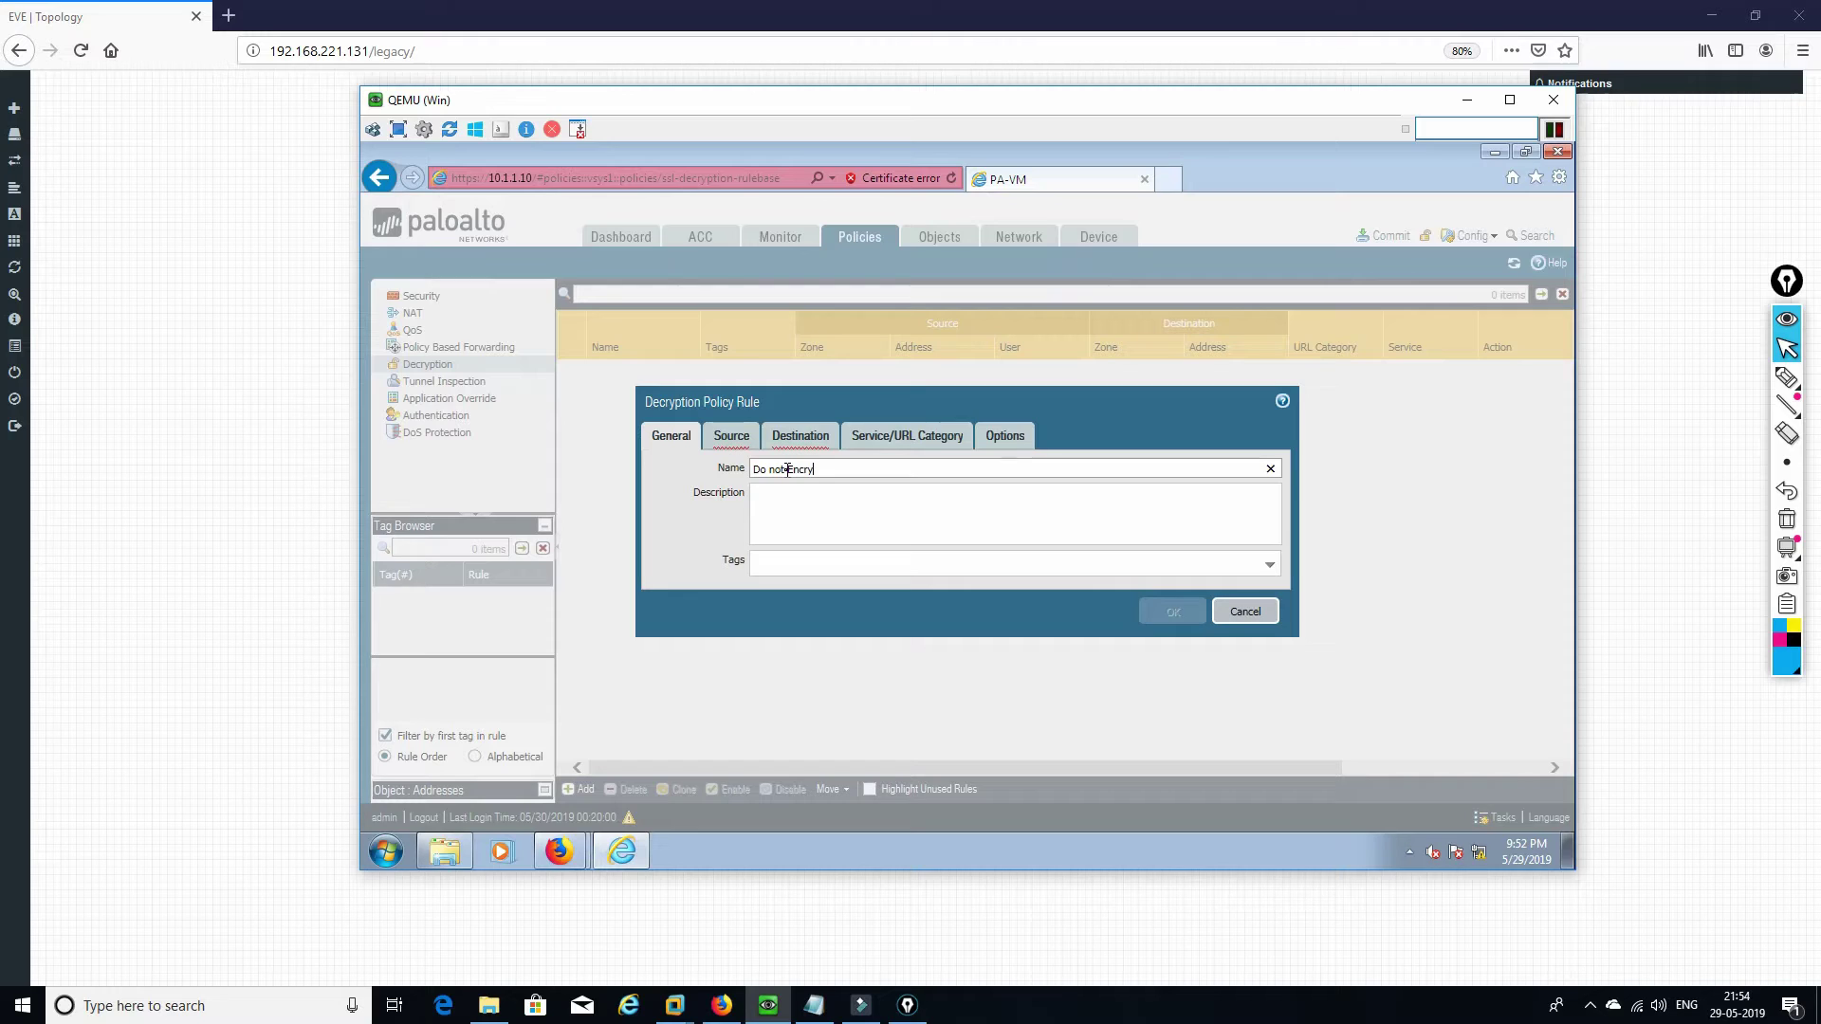
type("pt")
key("BackSpace")
key("BackSpace")
key("BackSpace")
key("BackSpace")
key("BackSpace")
key("BackSpace")
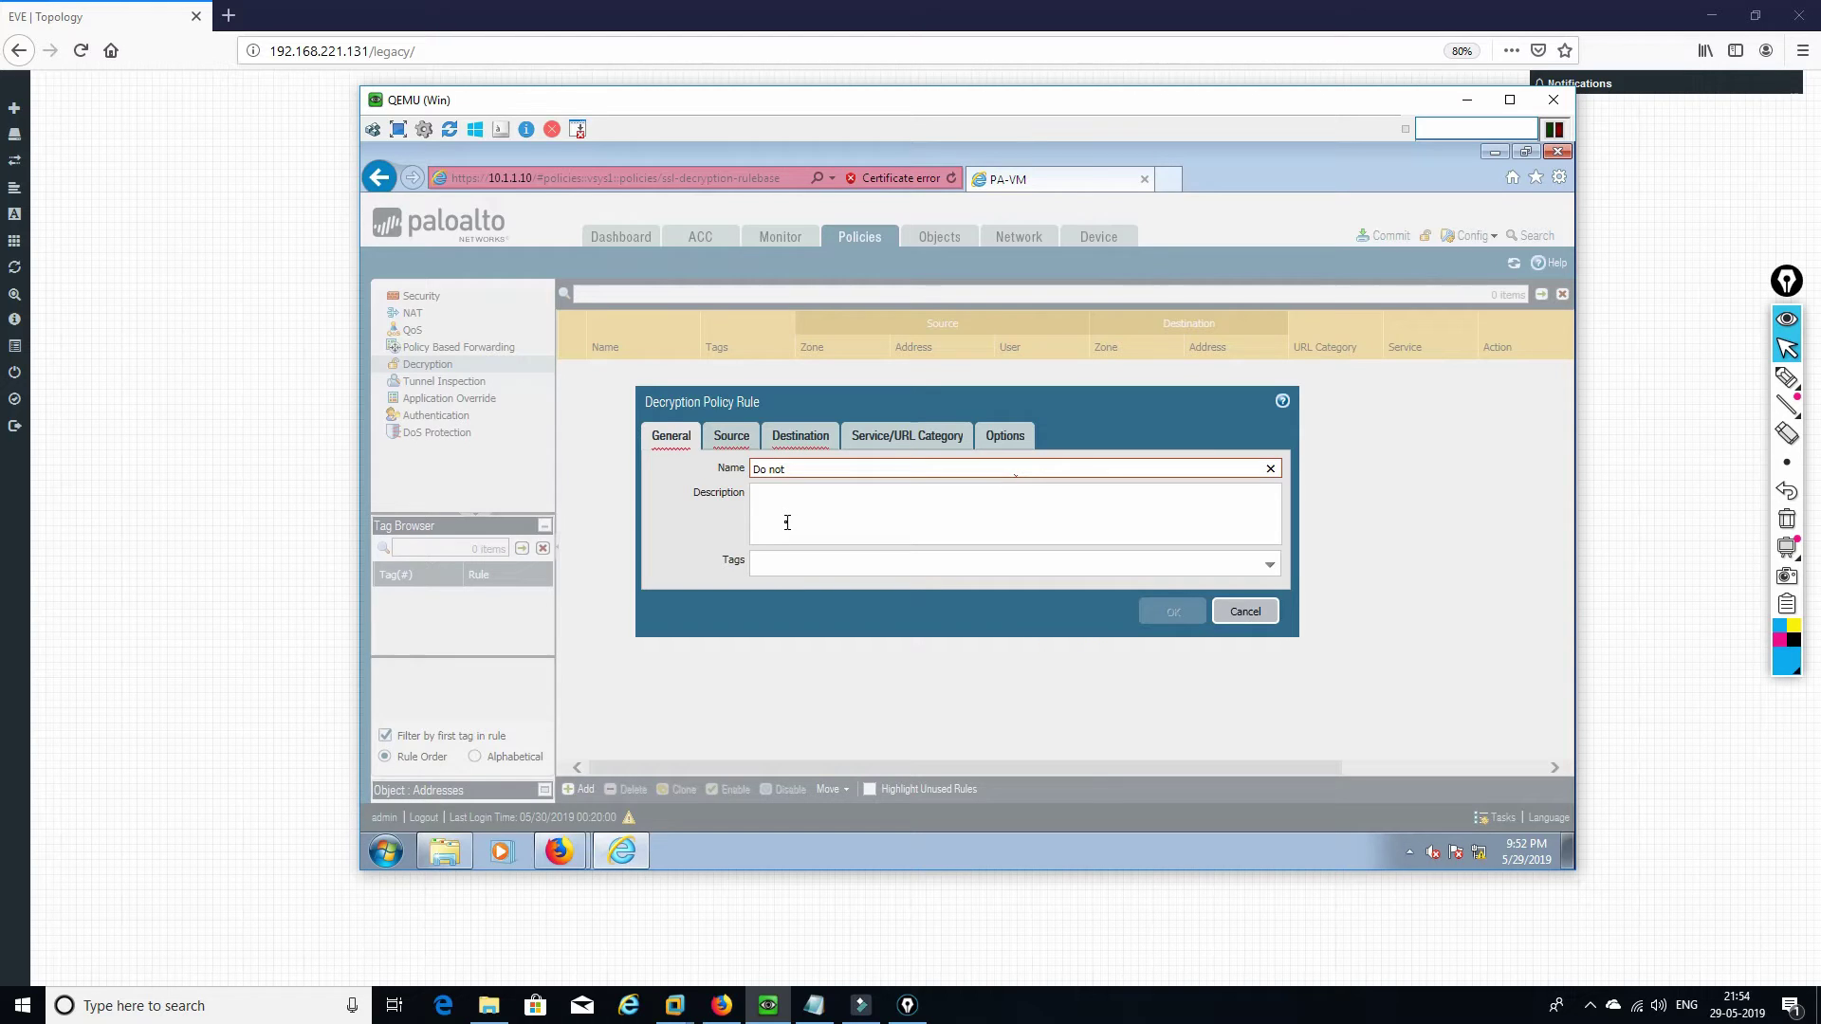
type(" decr")
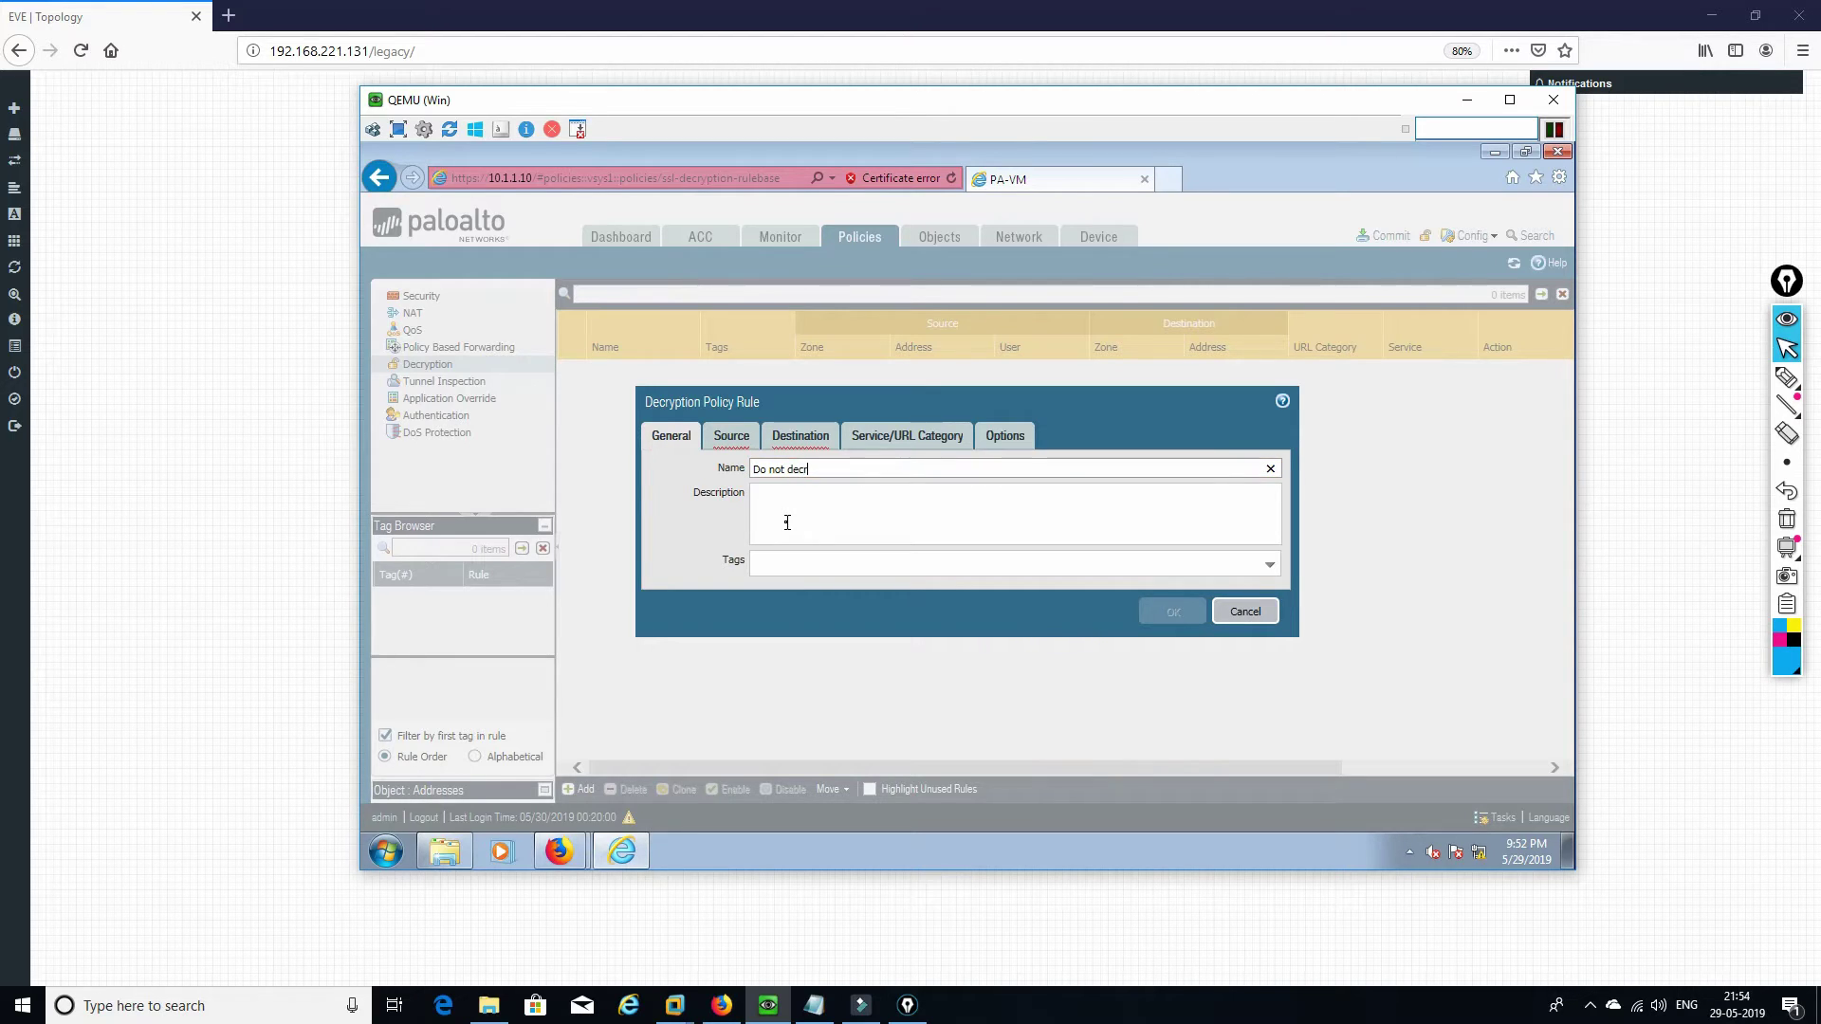
type("ypt")
- Set the Do not decrypt rule's source zone to Inside
left_click(732, 438)
left_click(673, 673)
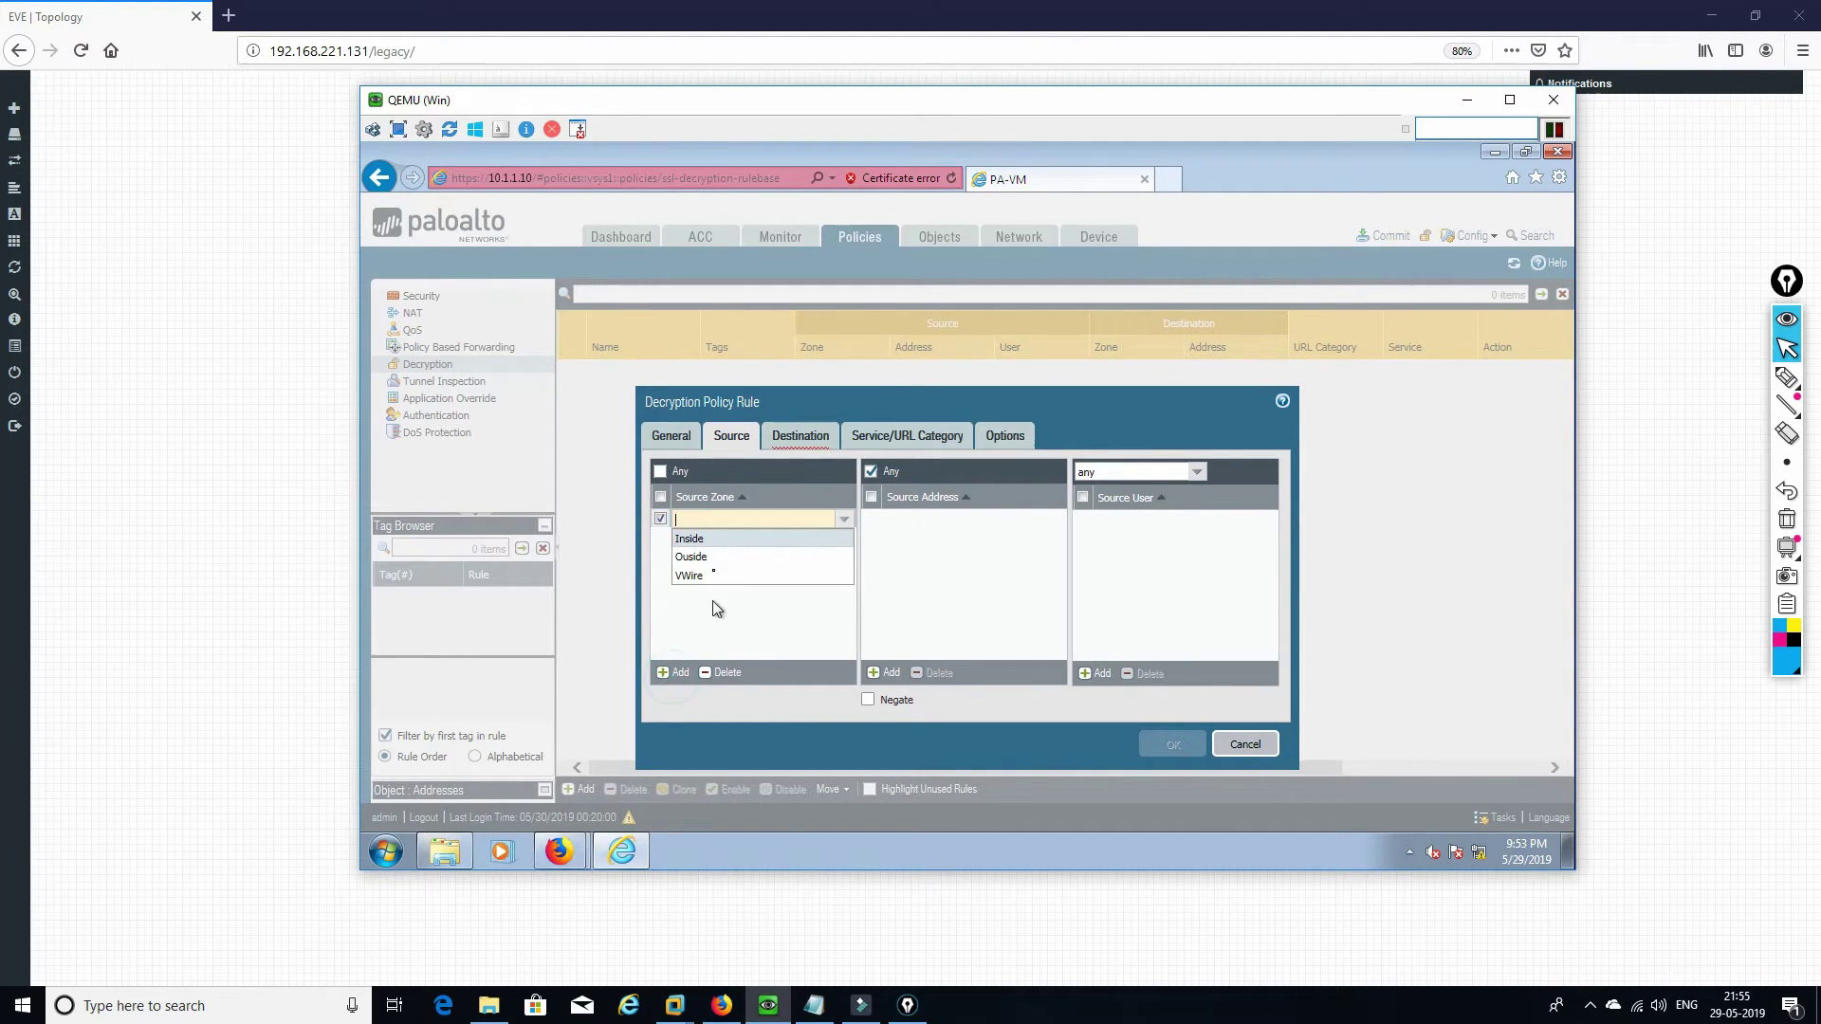
left_click(692, 539)
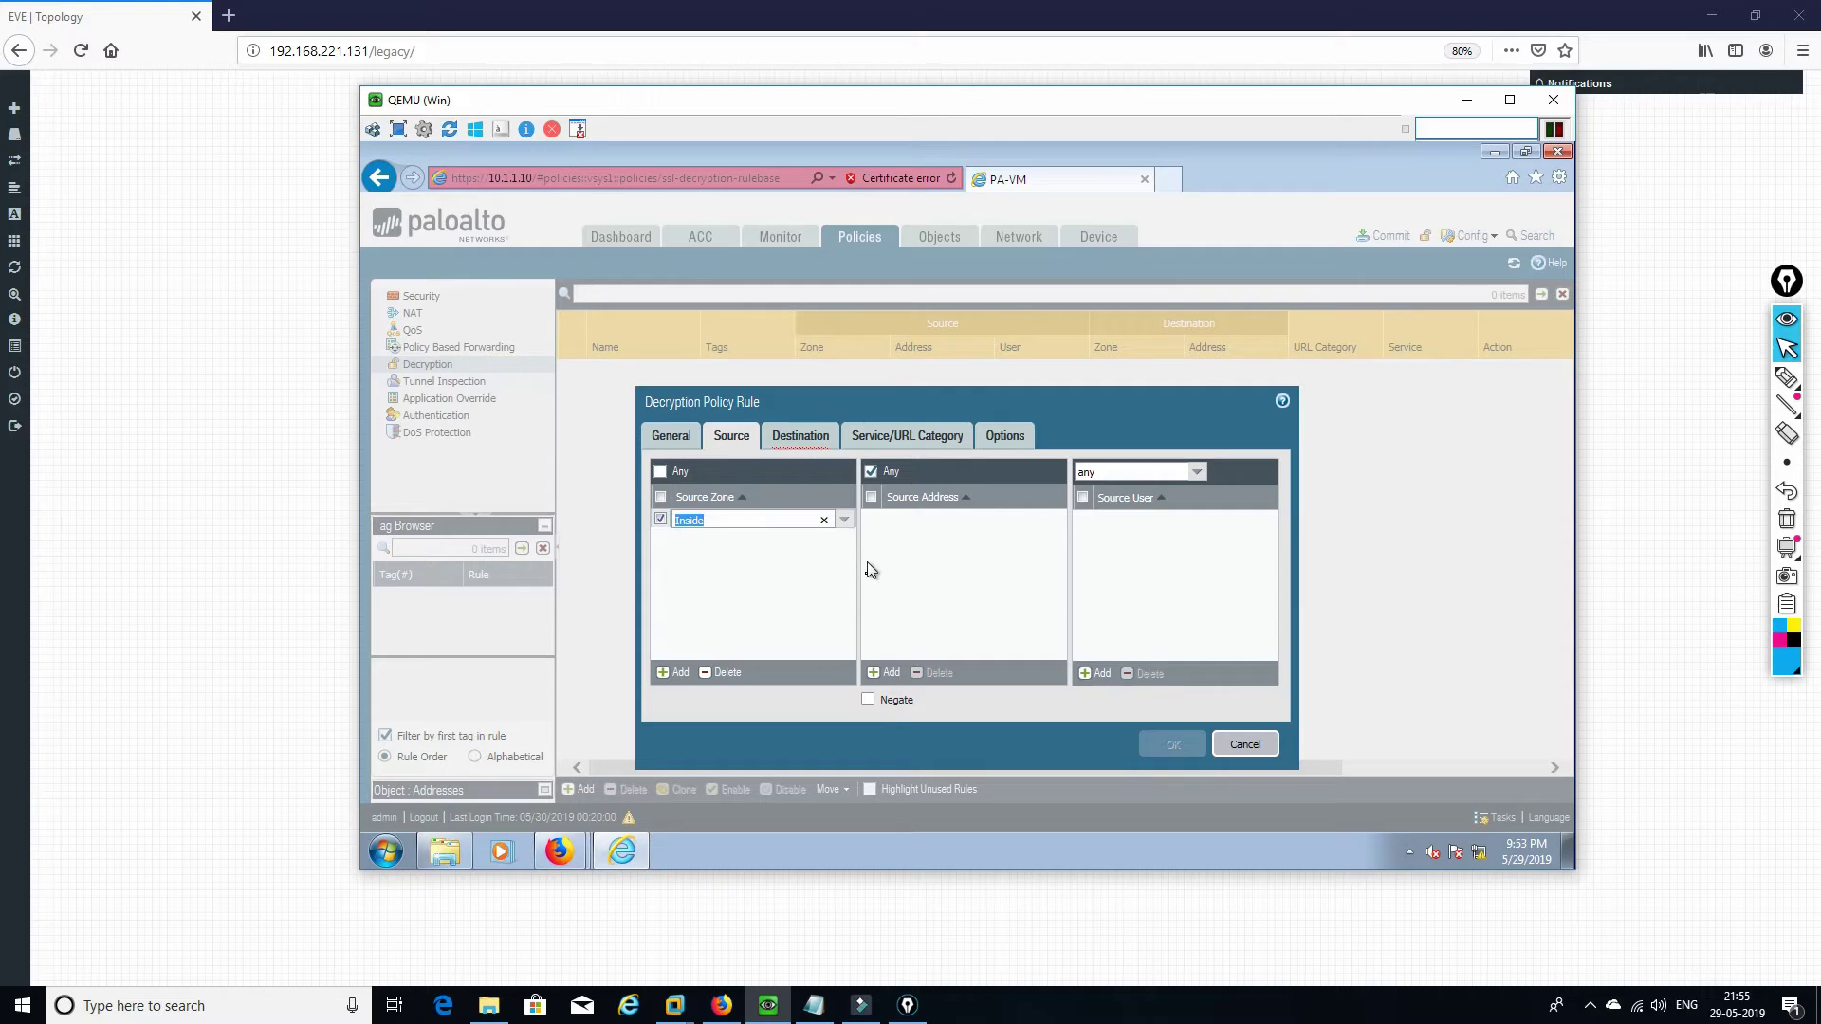
- Set the rule's destination zone to Outside
left_click(802, 449)
left_click(665, 679)
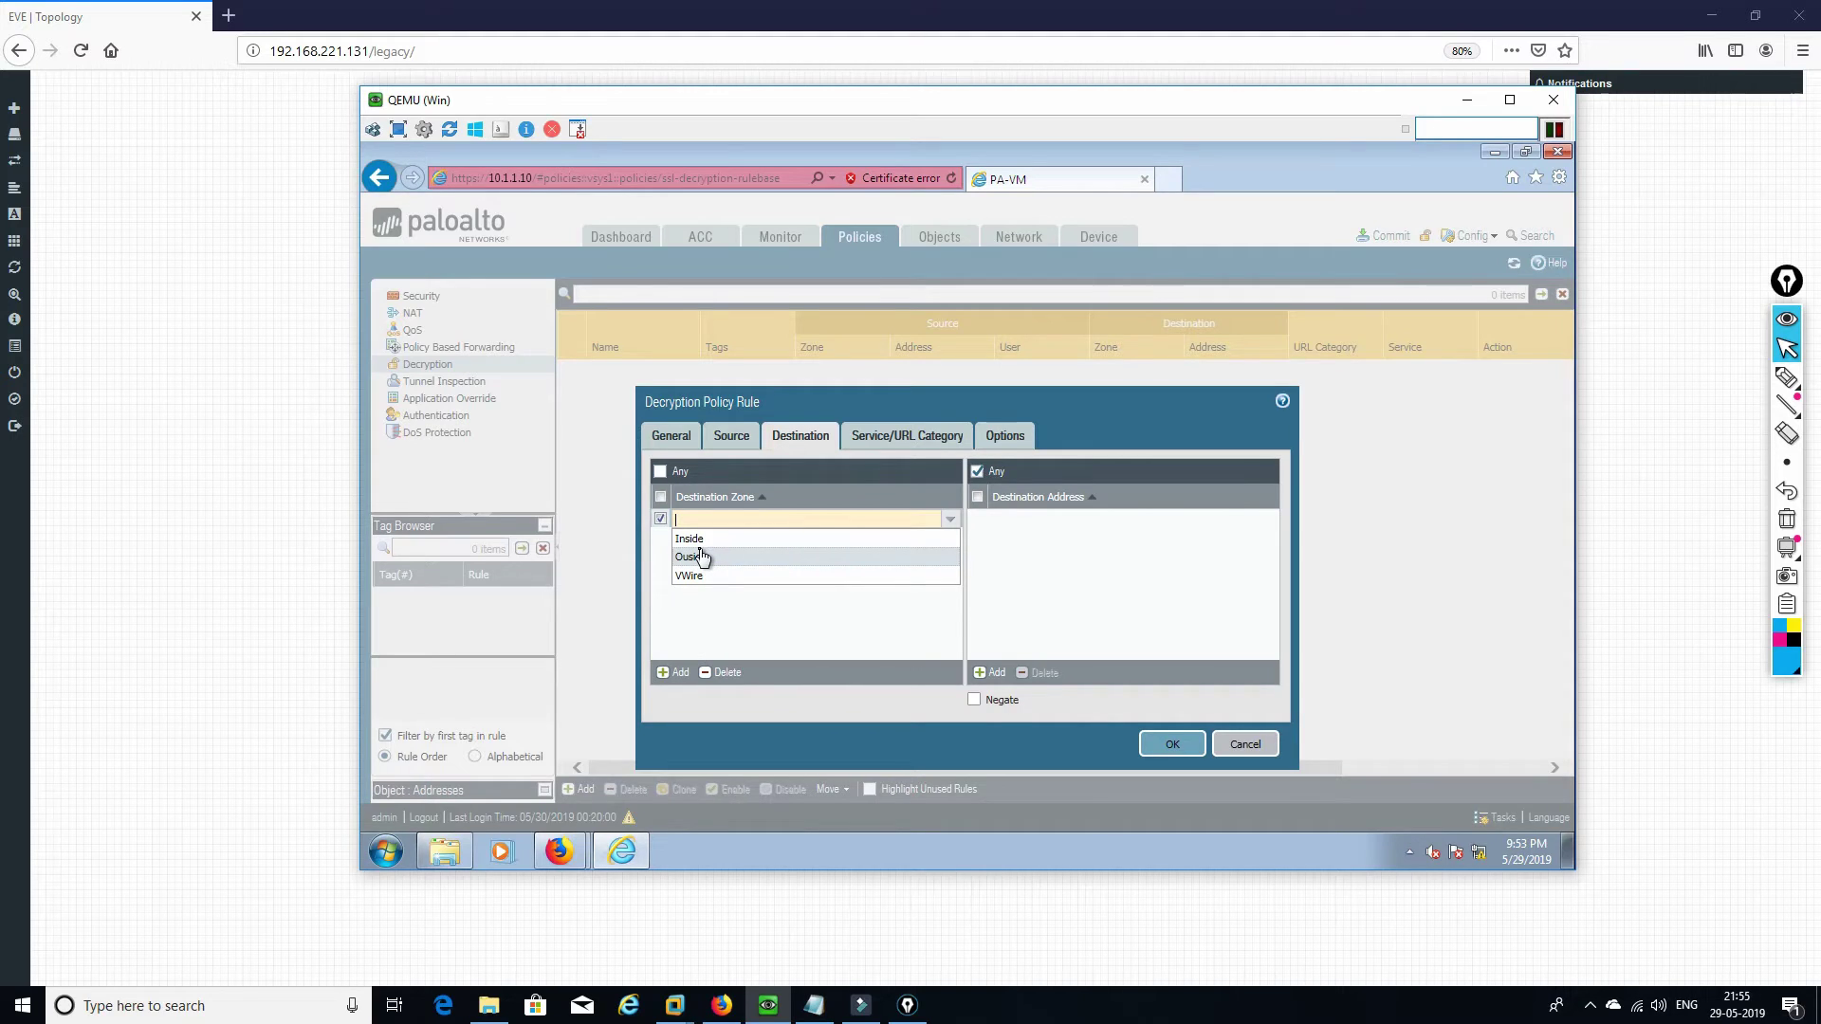
left_click(697, 557)
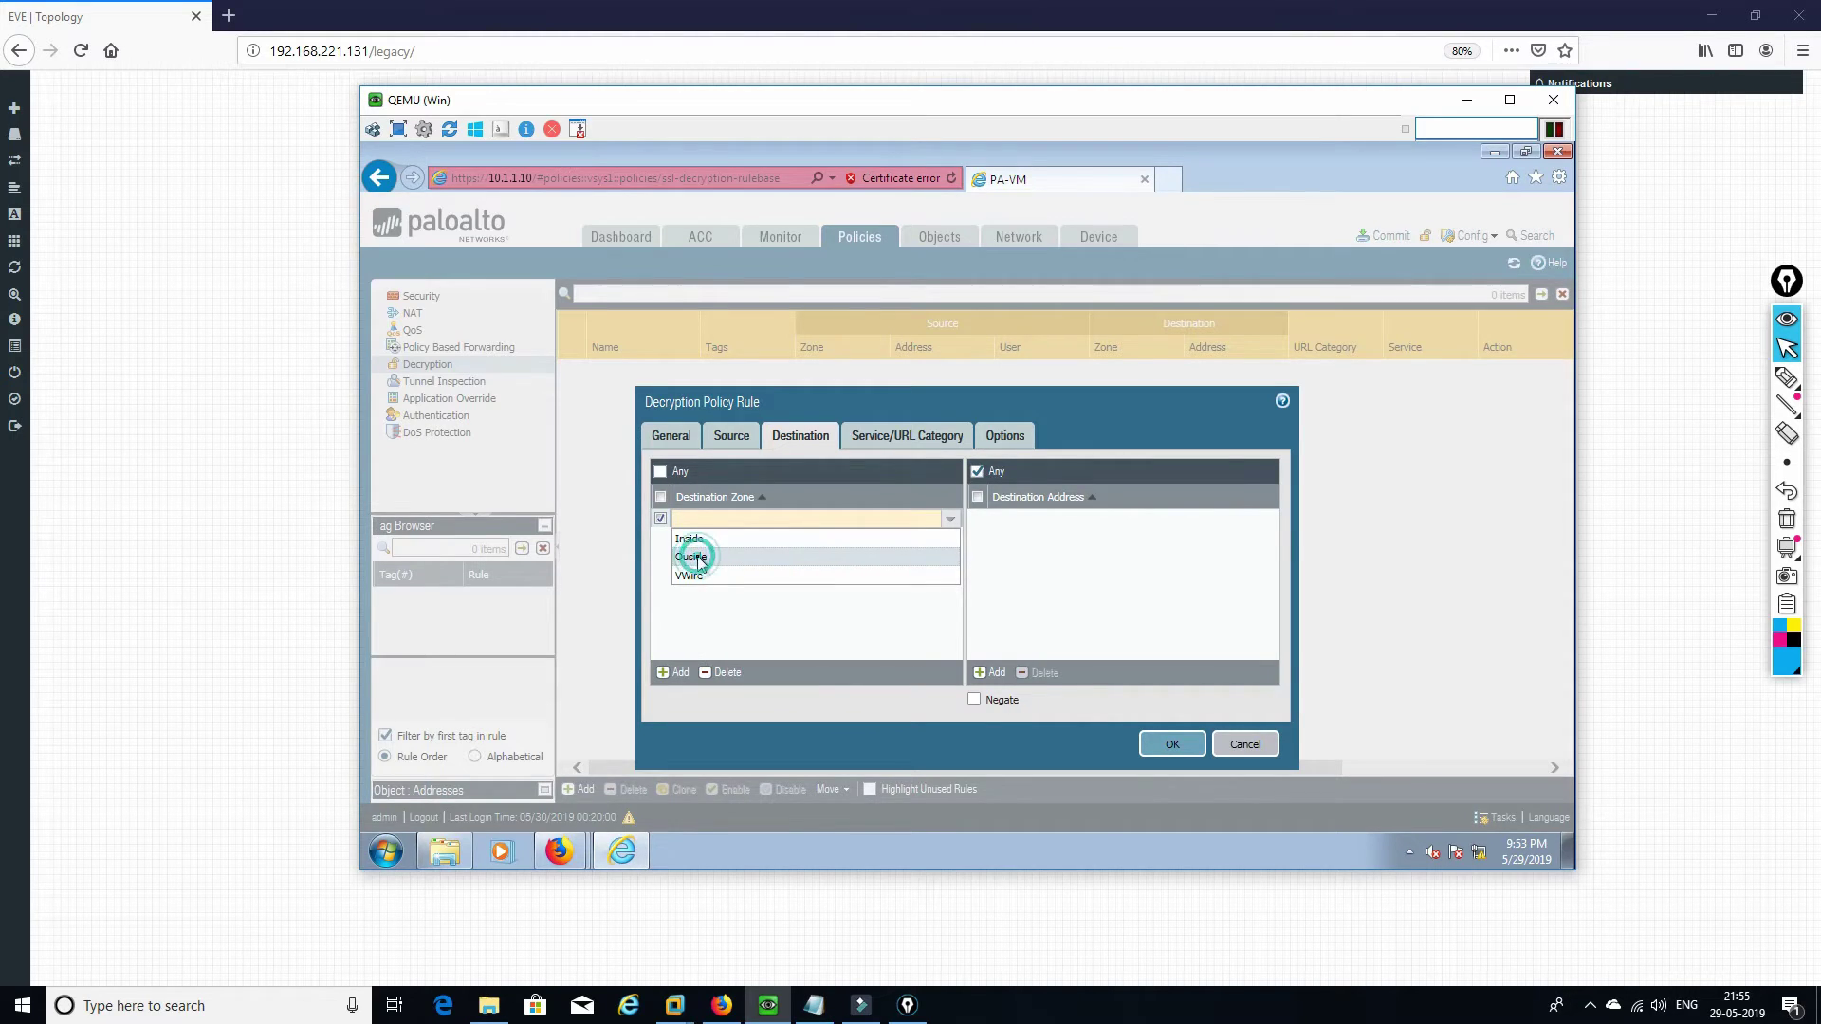
left_click(903, 440)
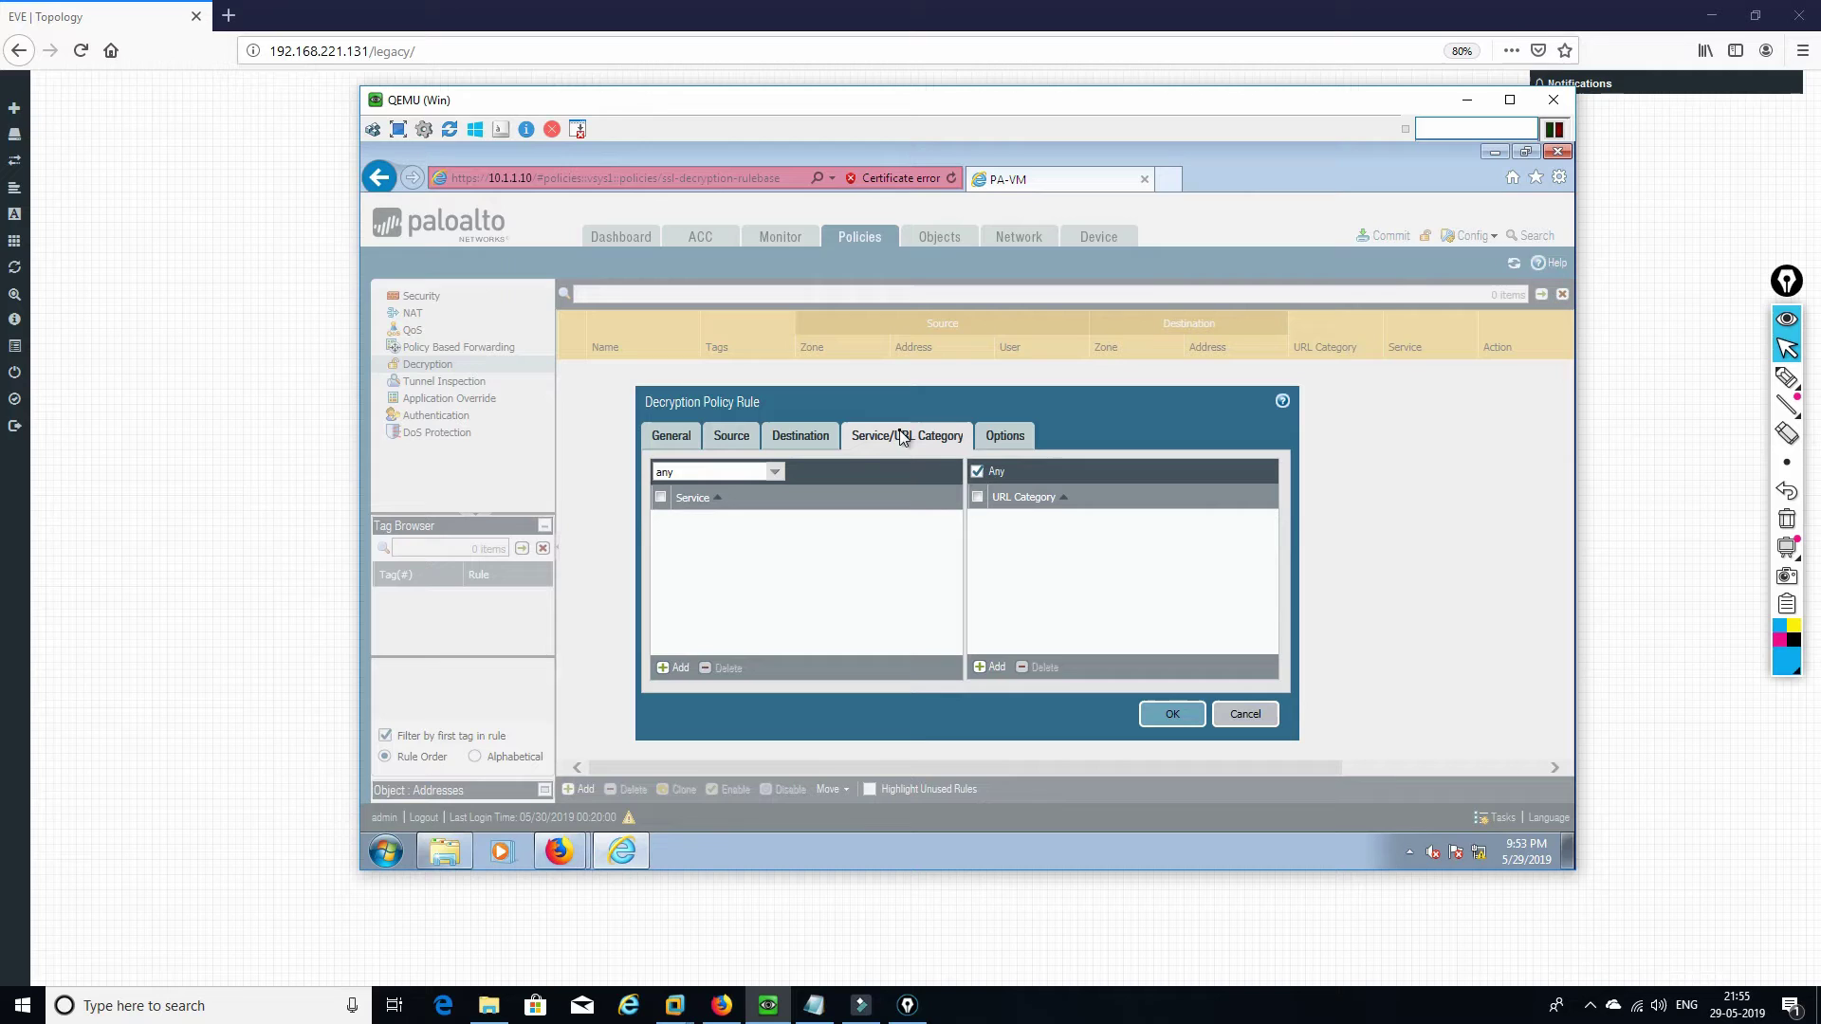
- Add financial-services and health-and-medicine as the rule's URL categories
left_click(987, 439)
left_click(927, 442)
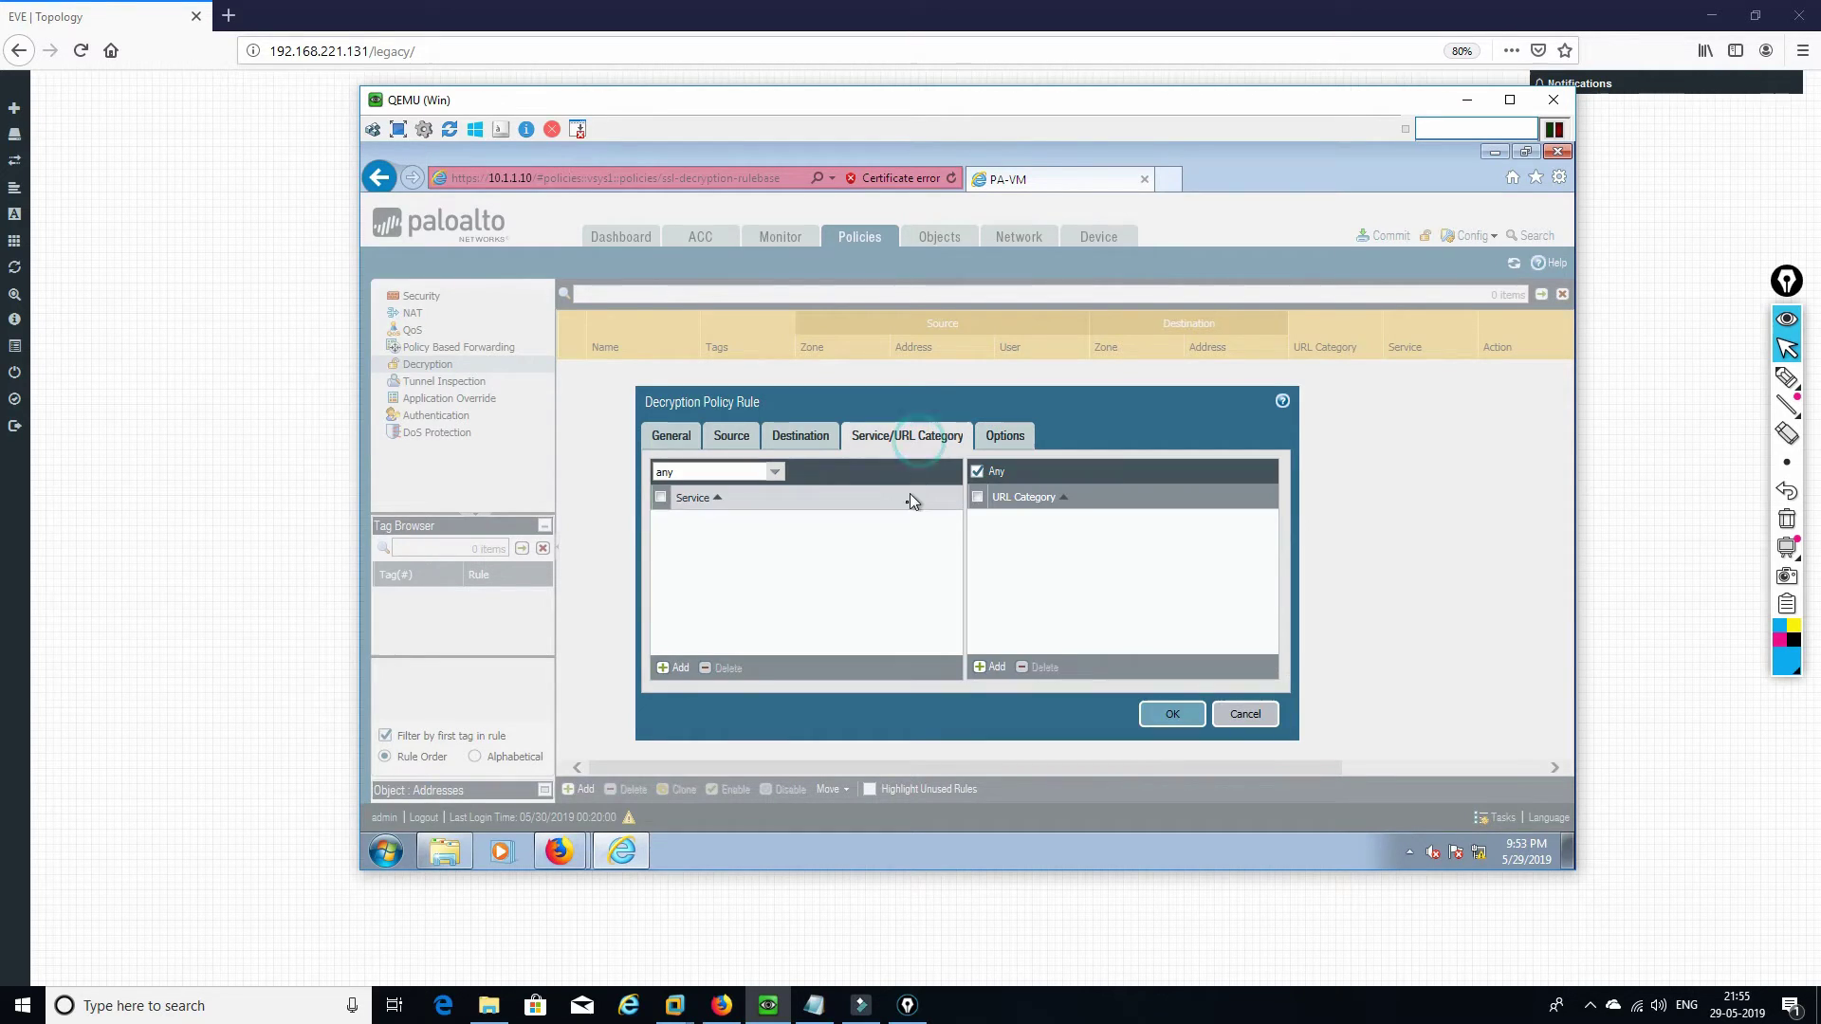
left_click(990, 666)
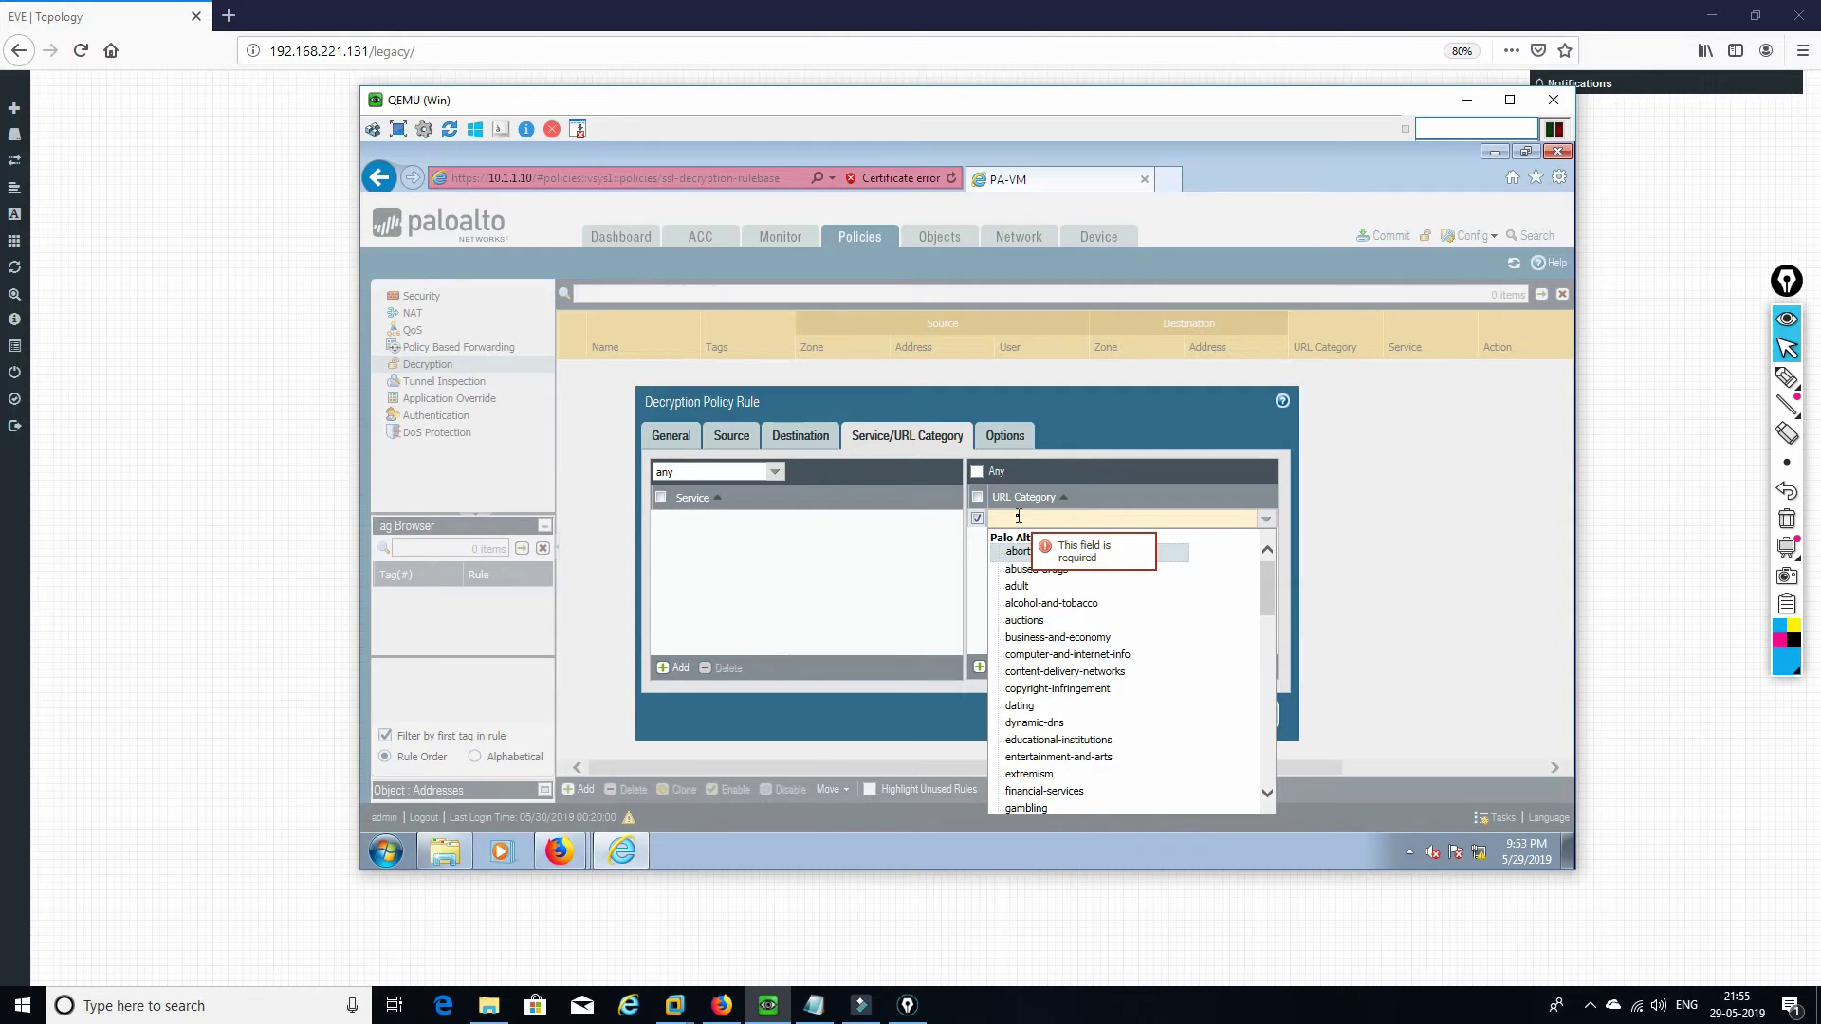
left_click(1017, 516)
type("fina")
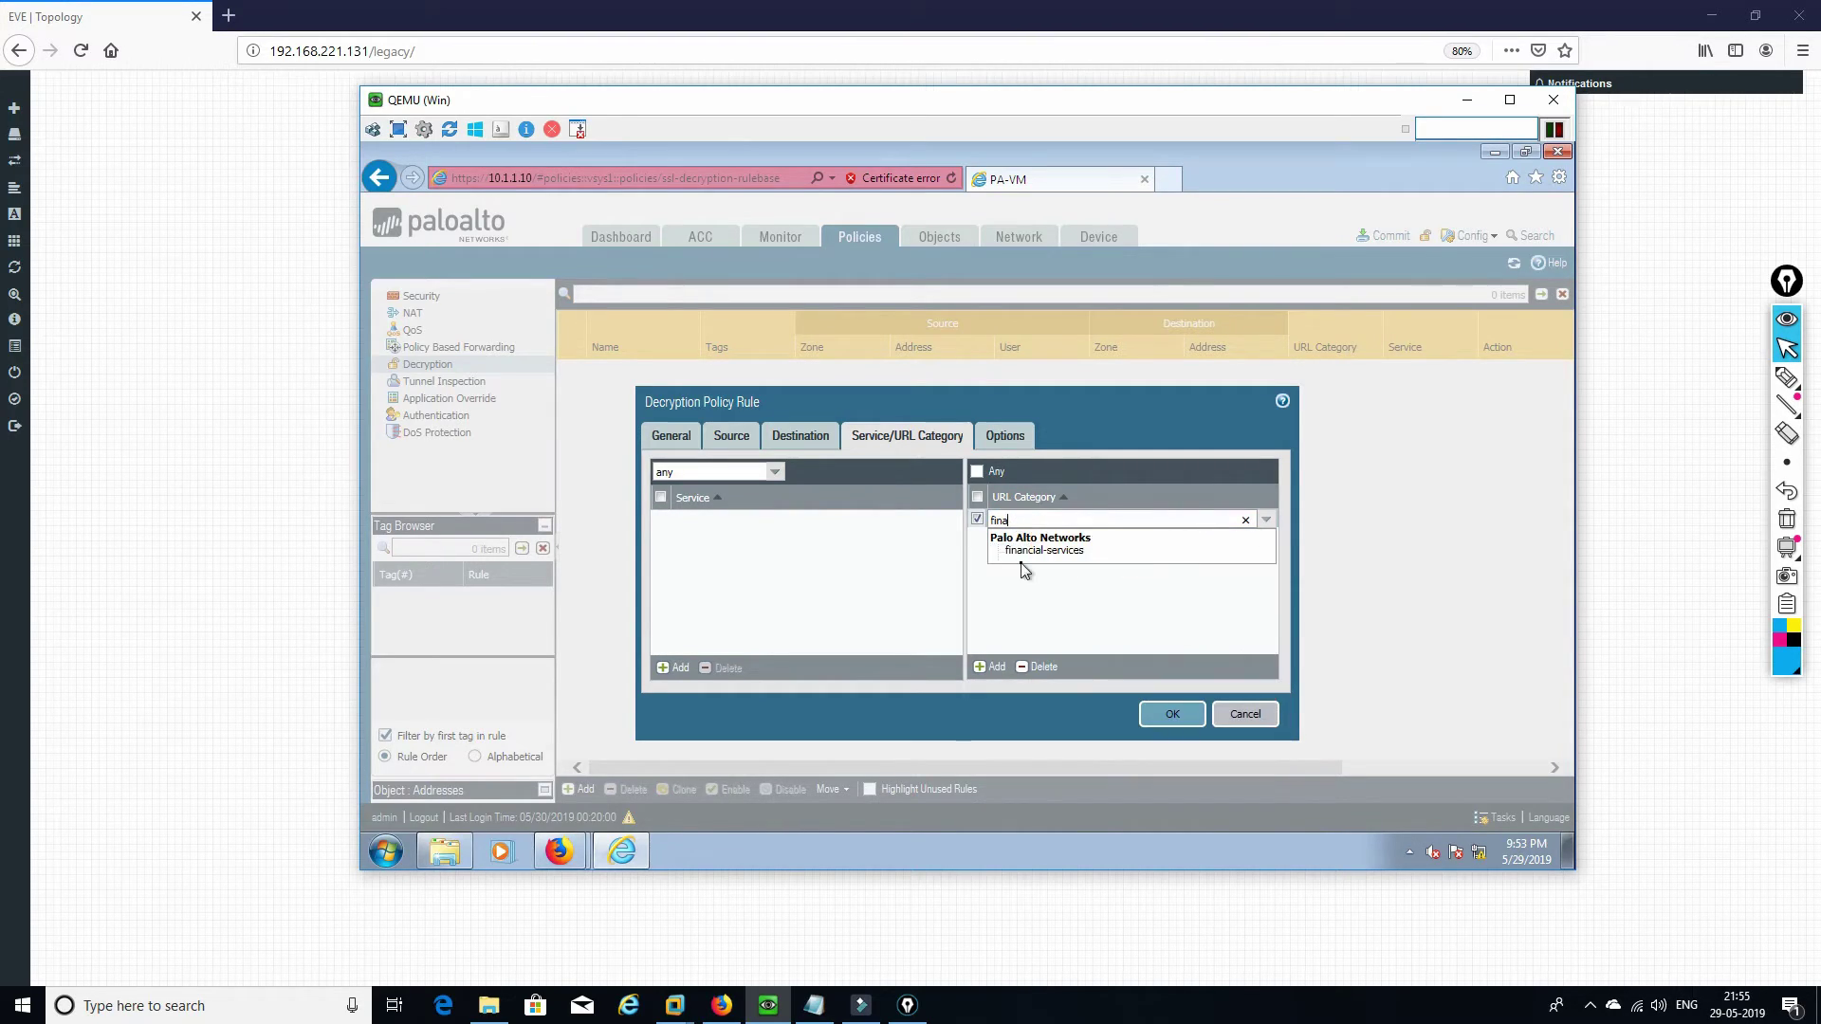
left_click(1025, 558)
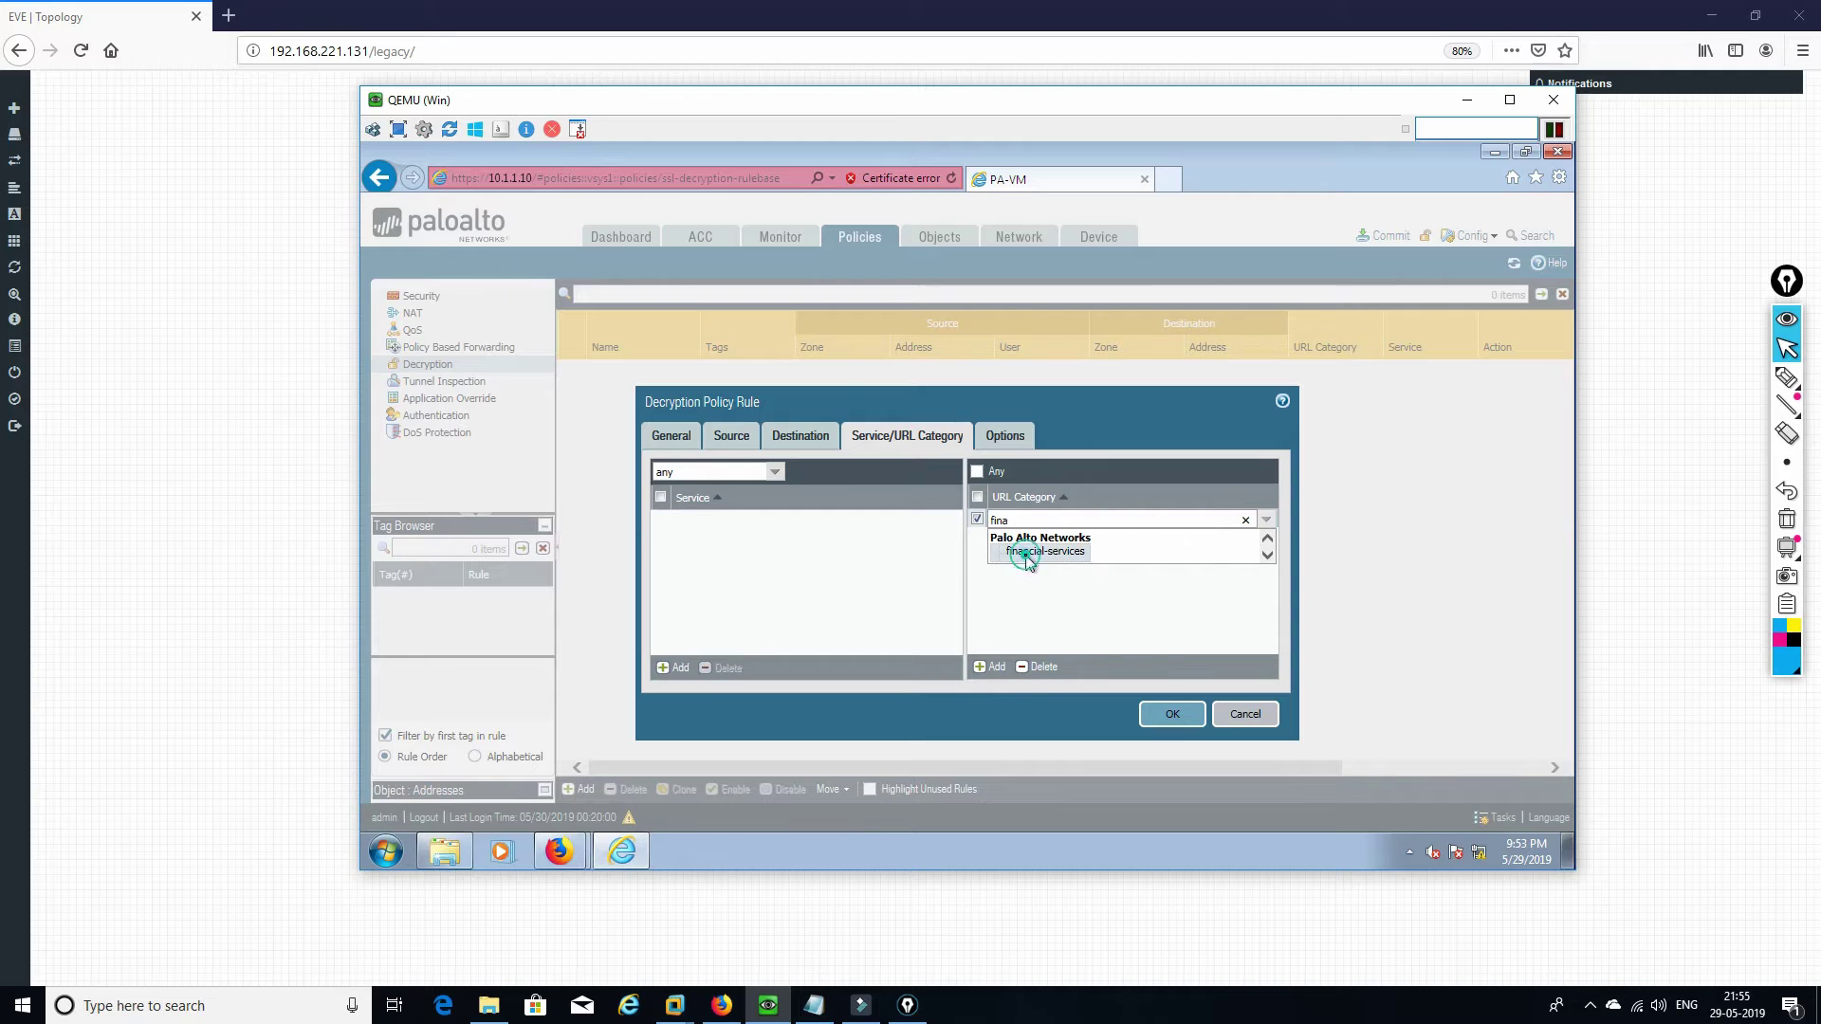
left_click(990, 666)
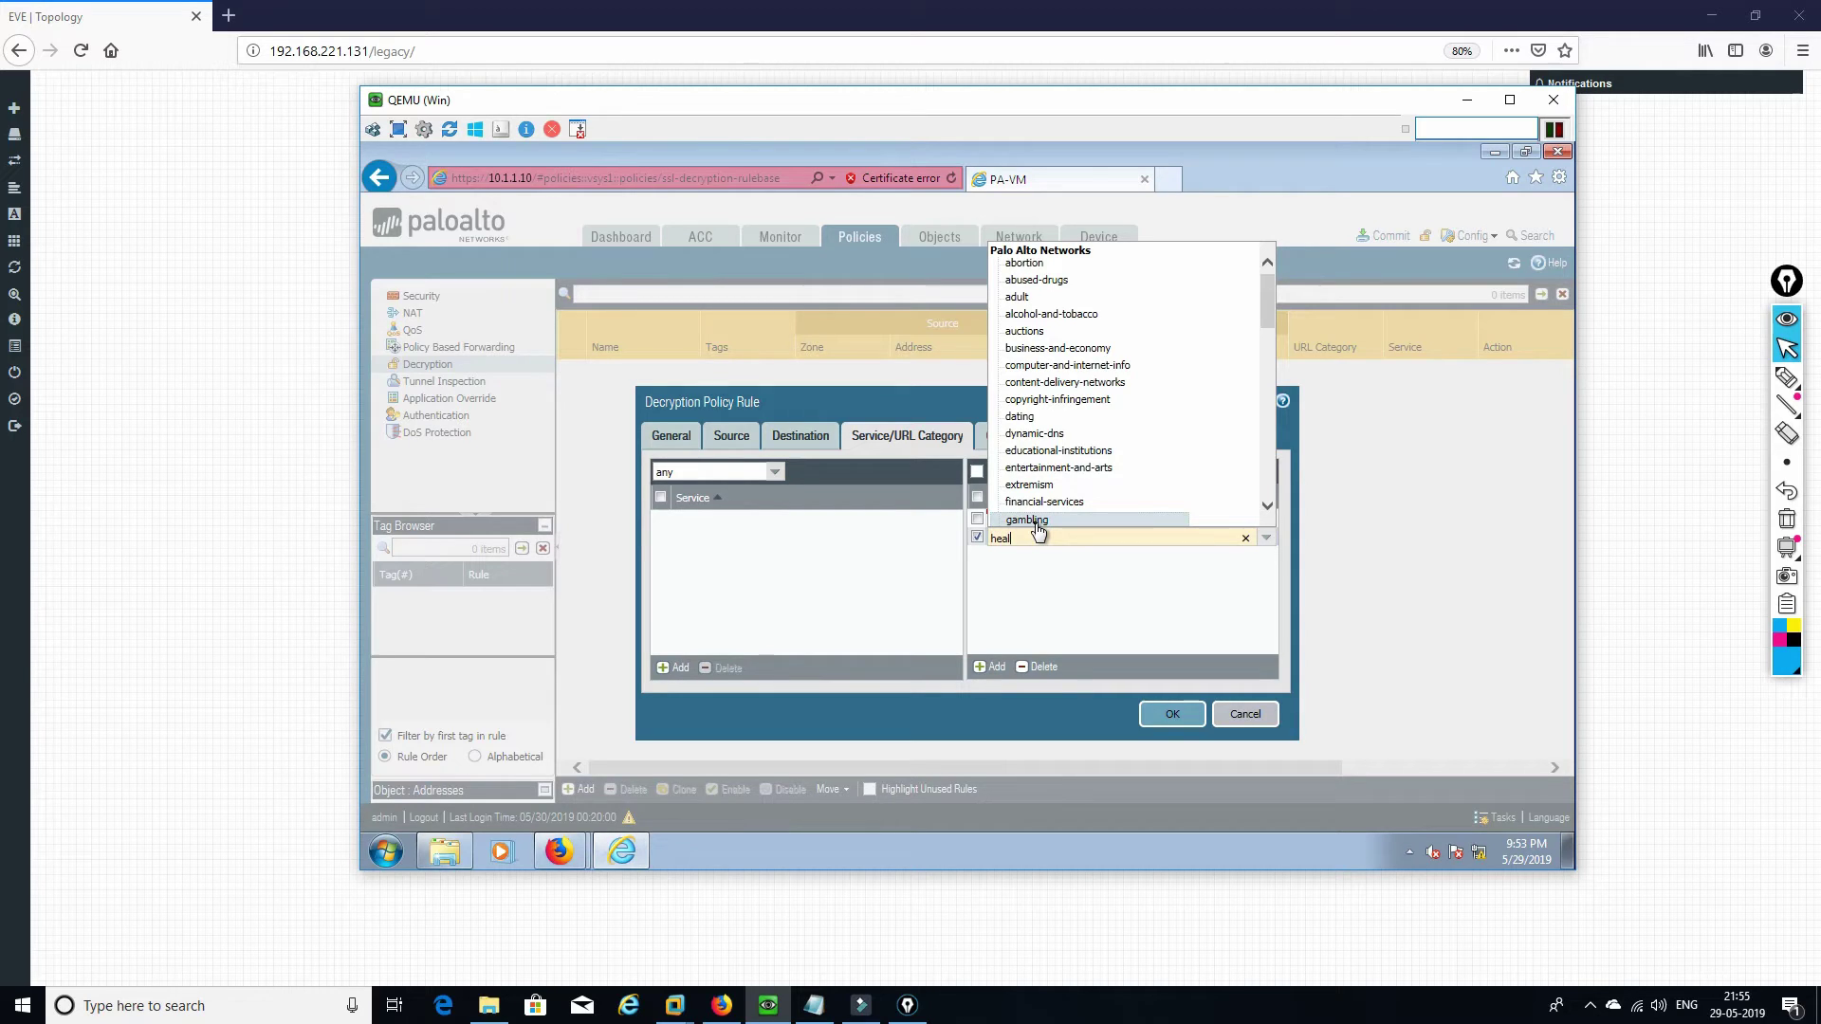
left_click(1039, 571)
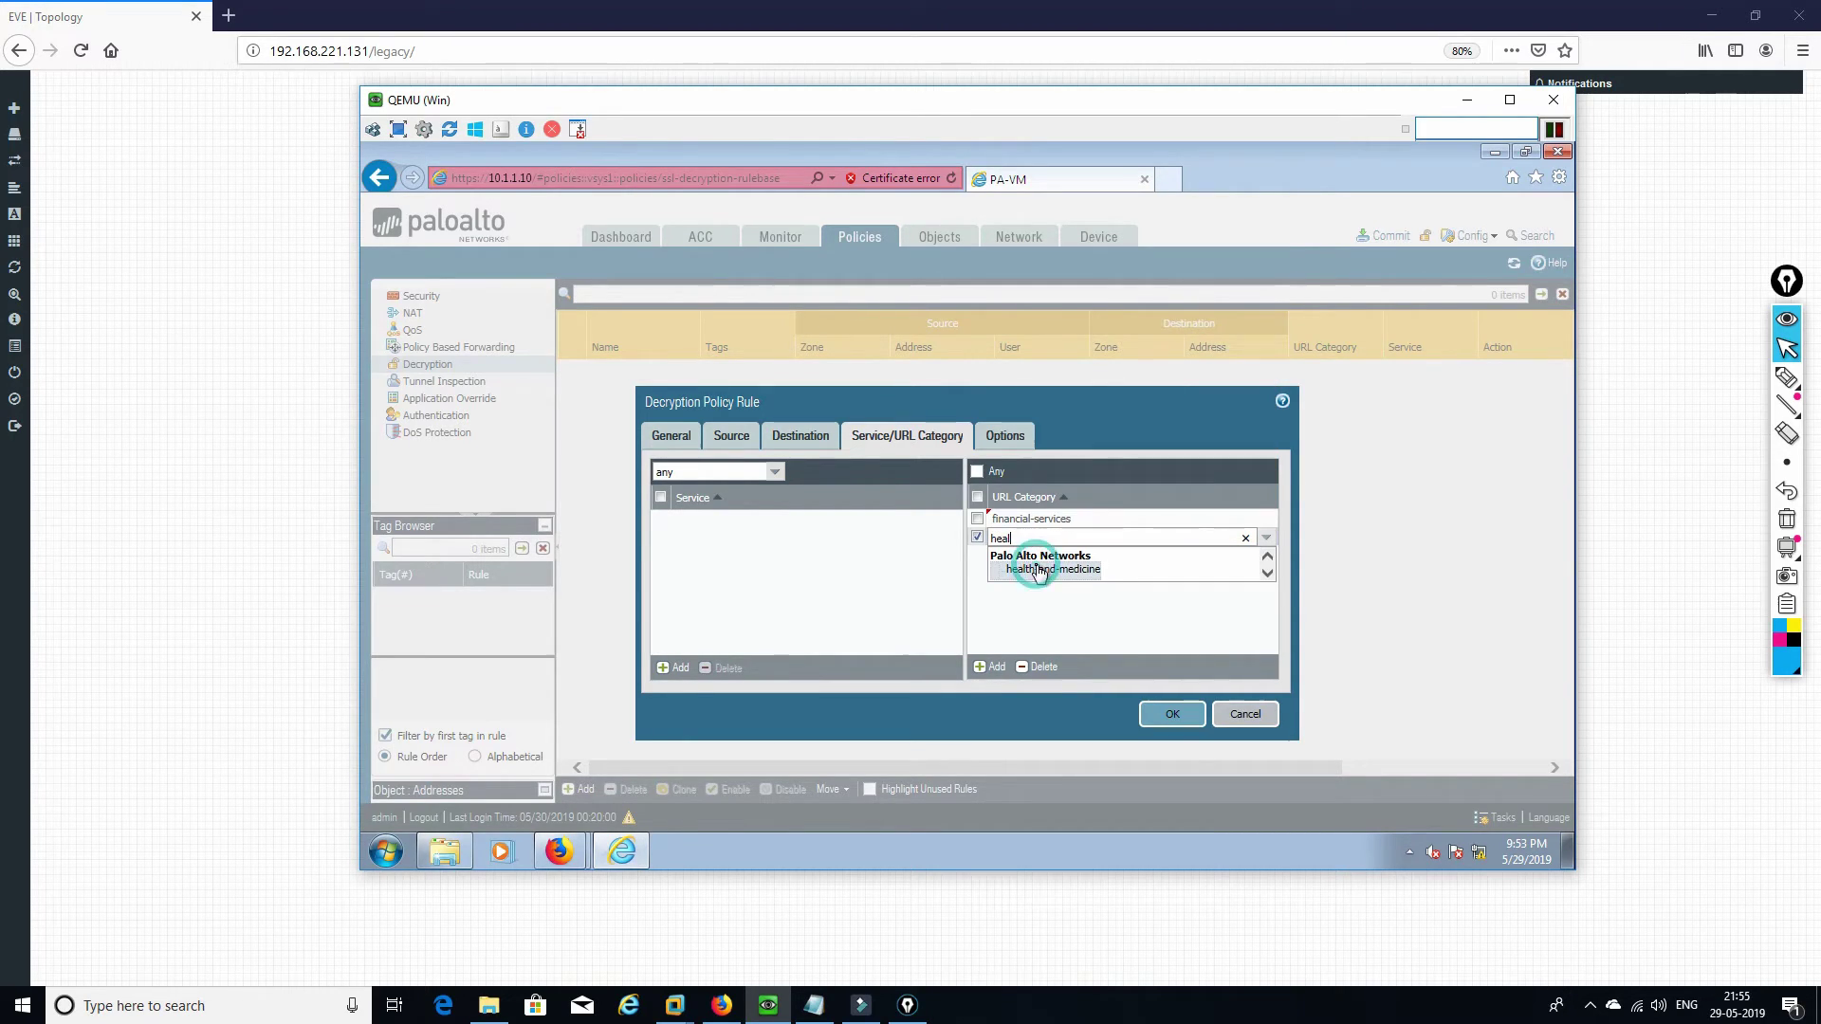
- Add shopping as a third URL category and save the rule with No Decrypt action
left_click(996, 666)
type("sh")
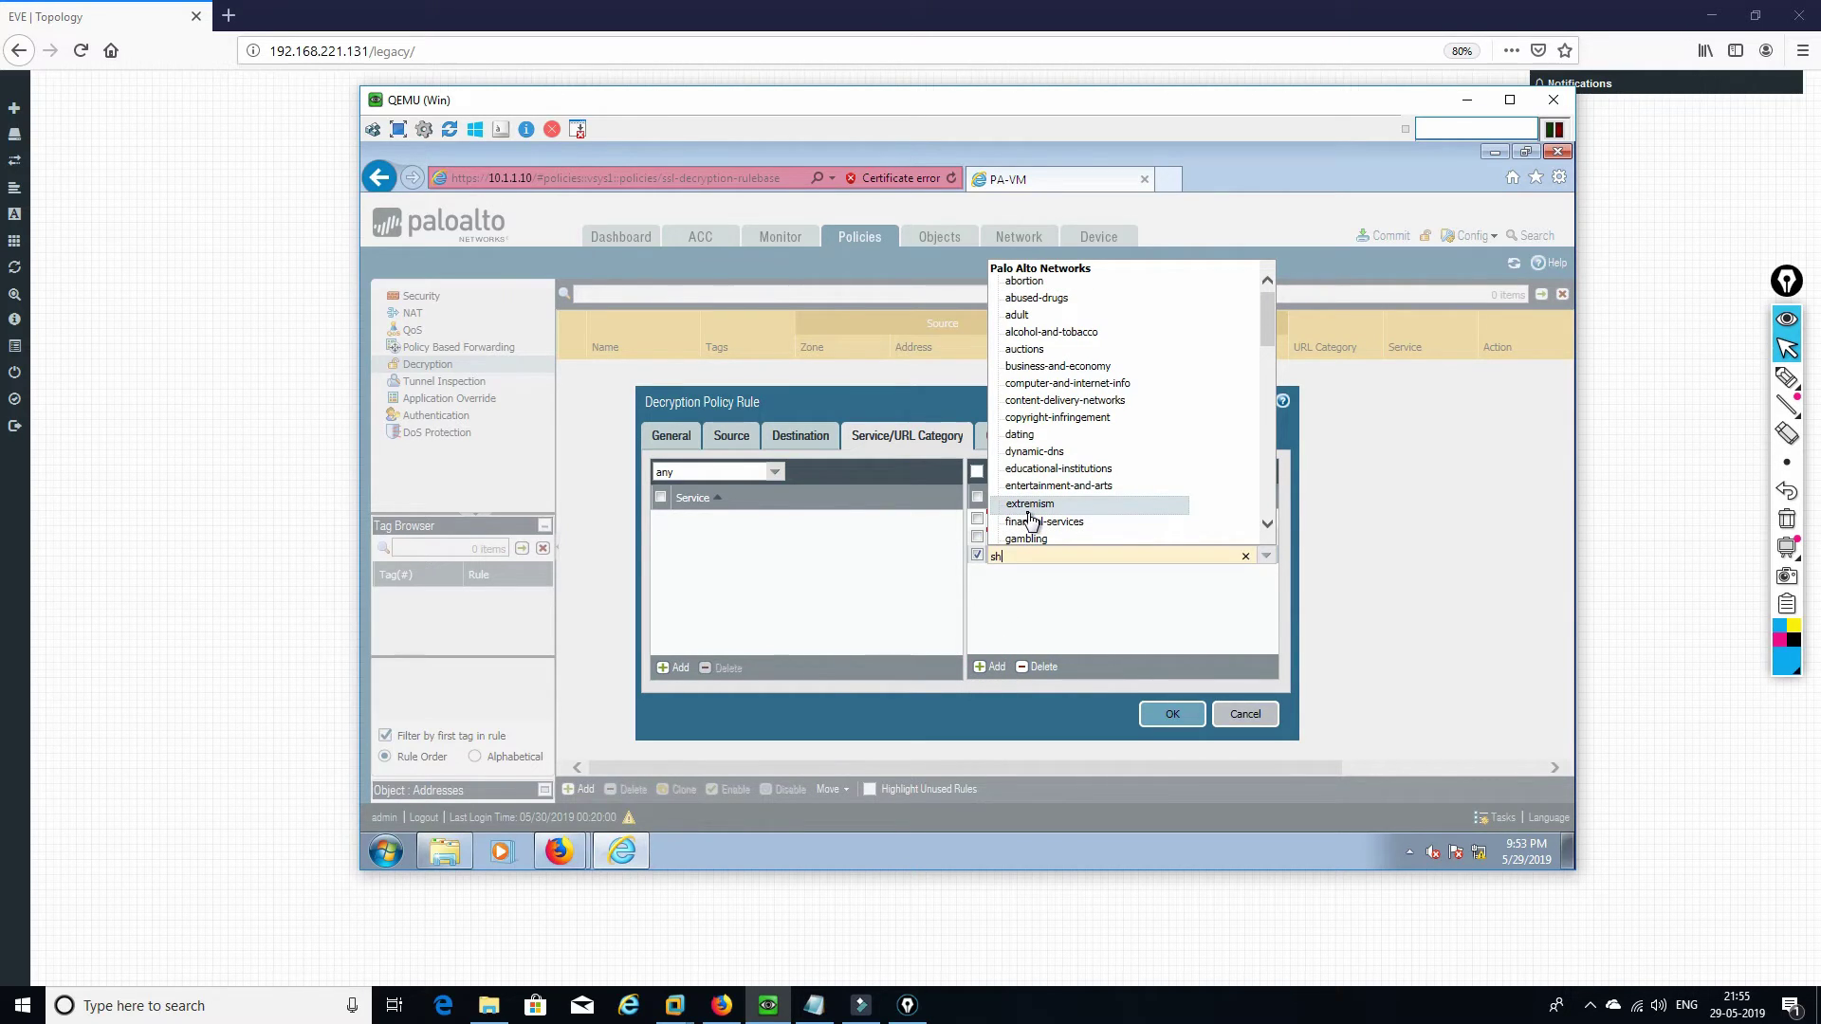
type("opp")
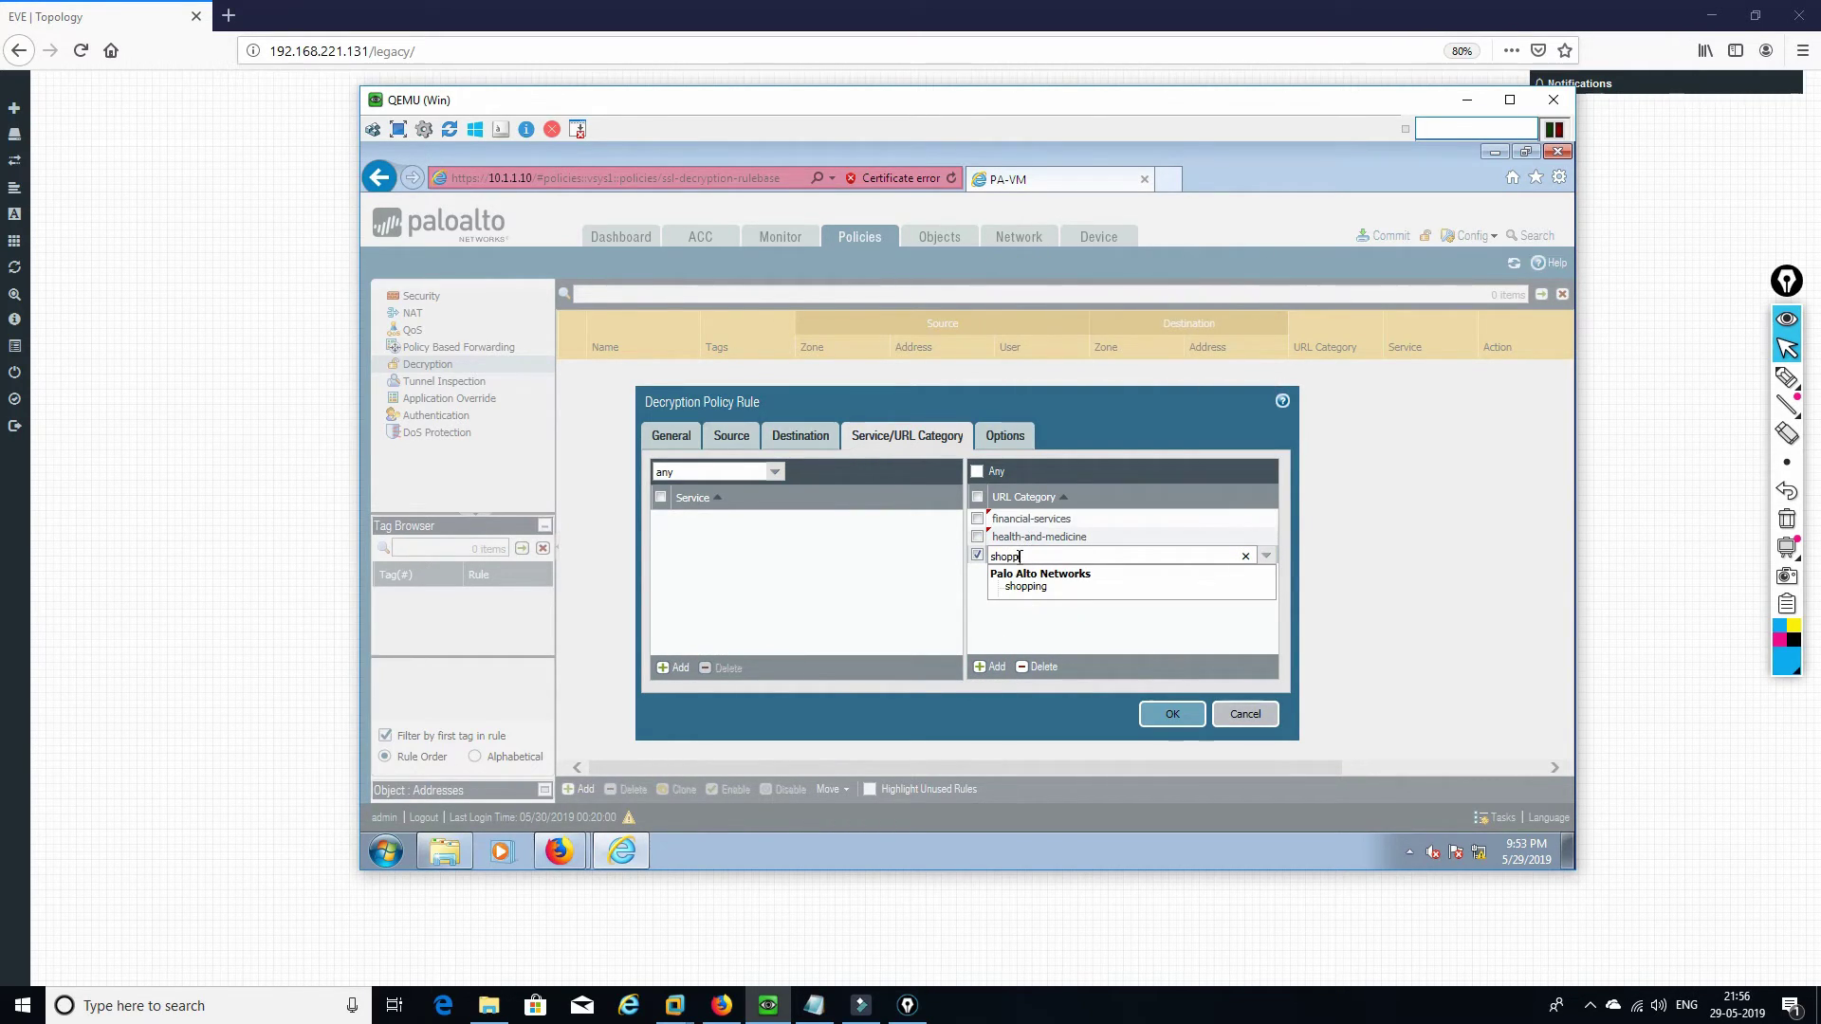
left_click(1024, 596)
left_click(1021, 598)
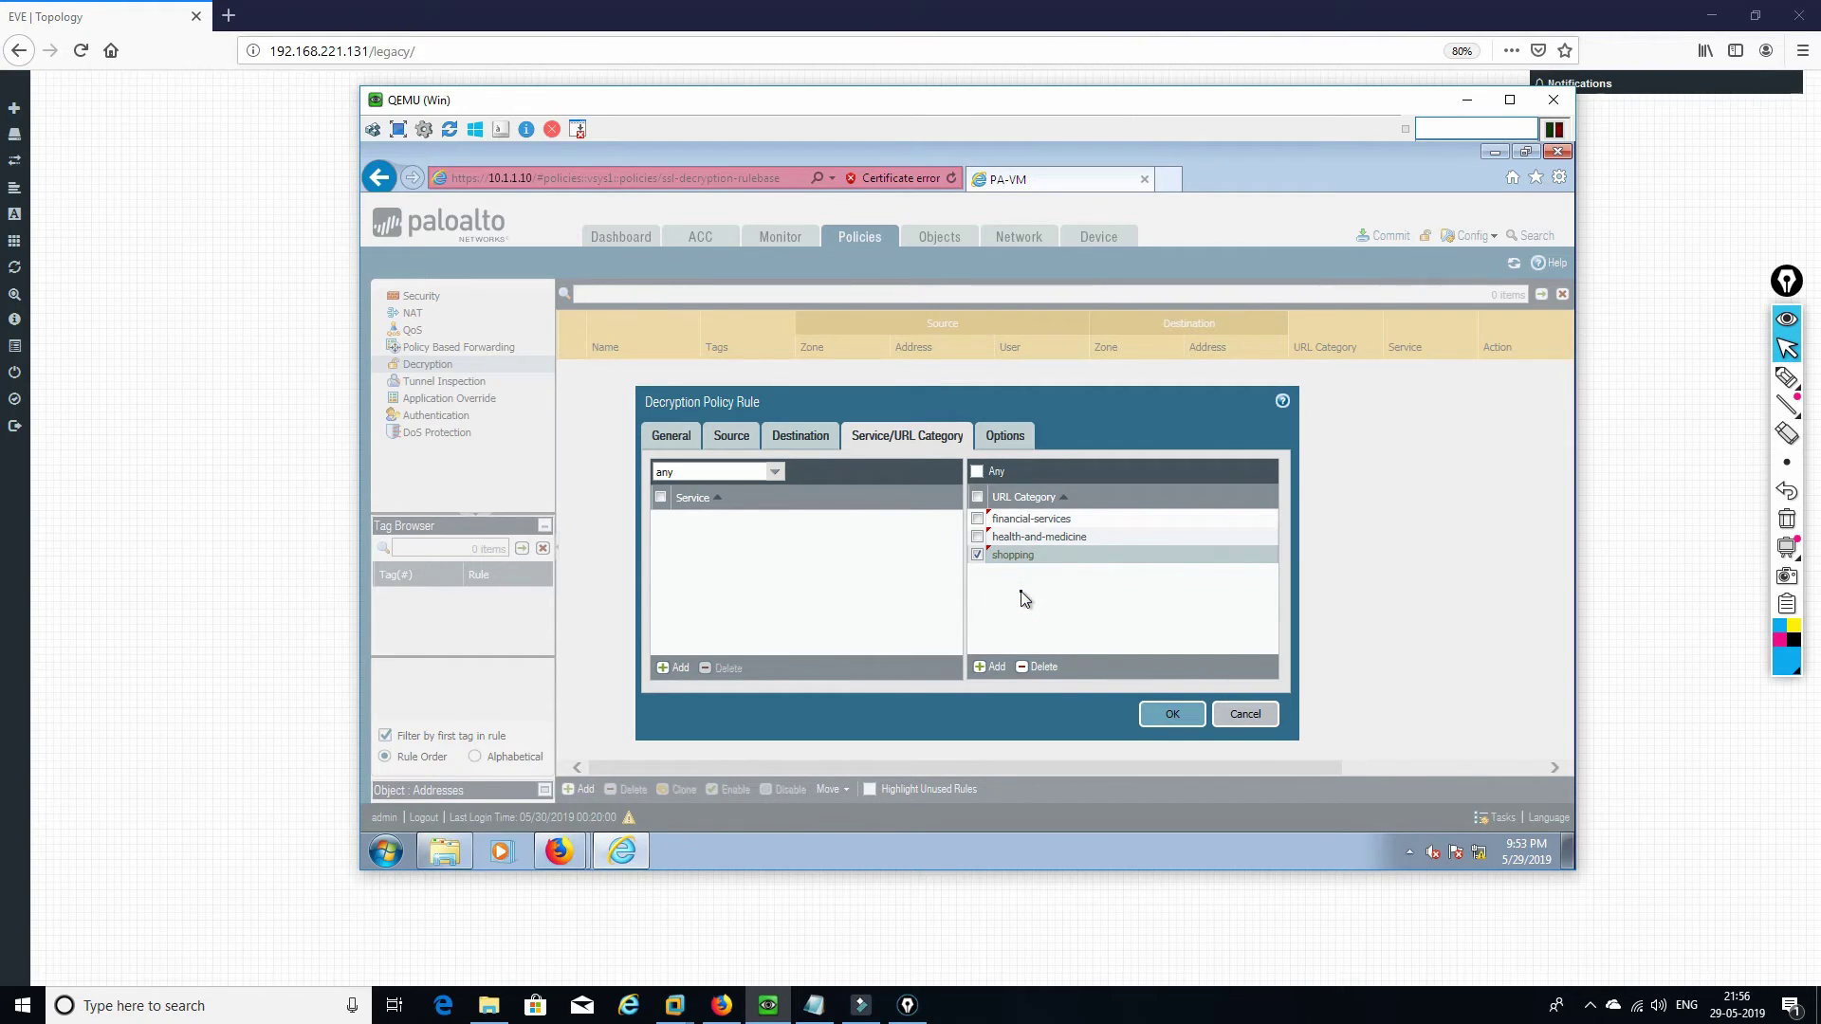
left_click(1002, 434)
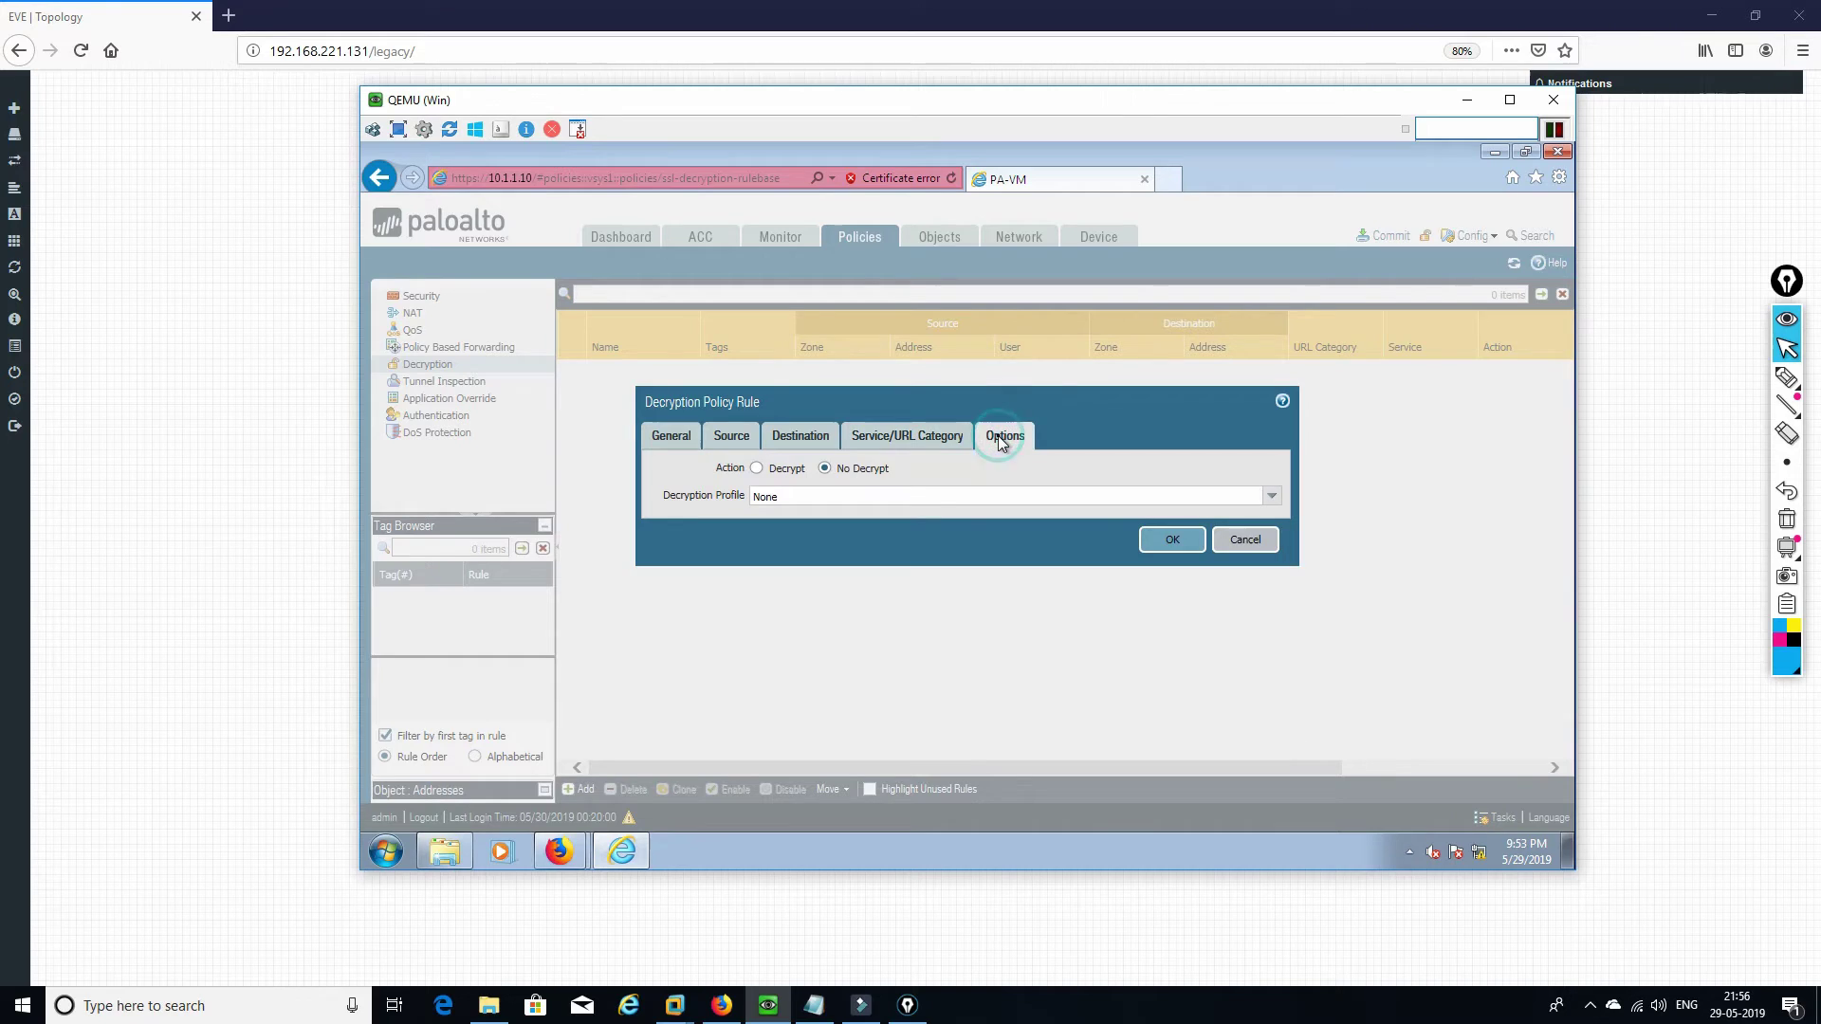
left_click(1162, 543)
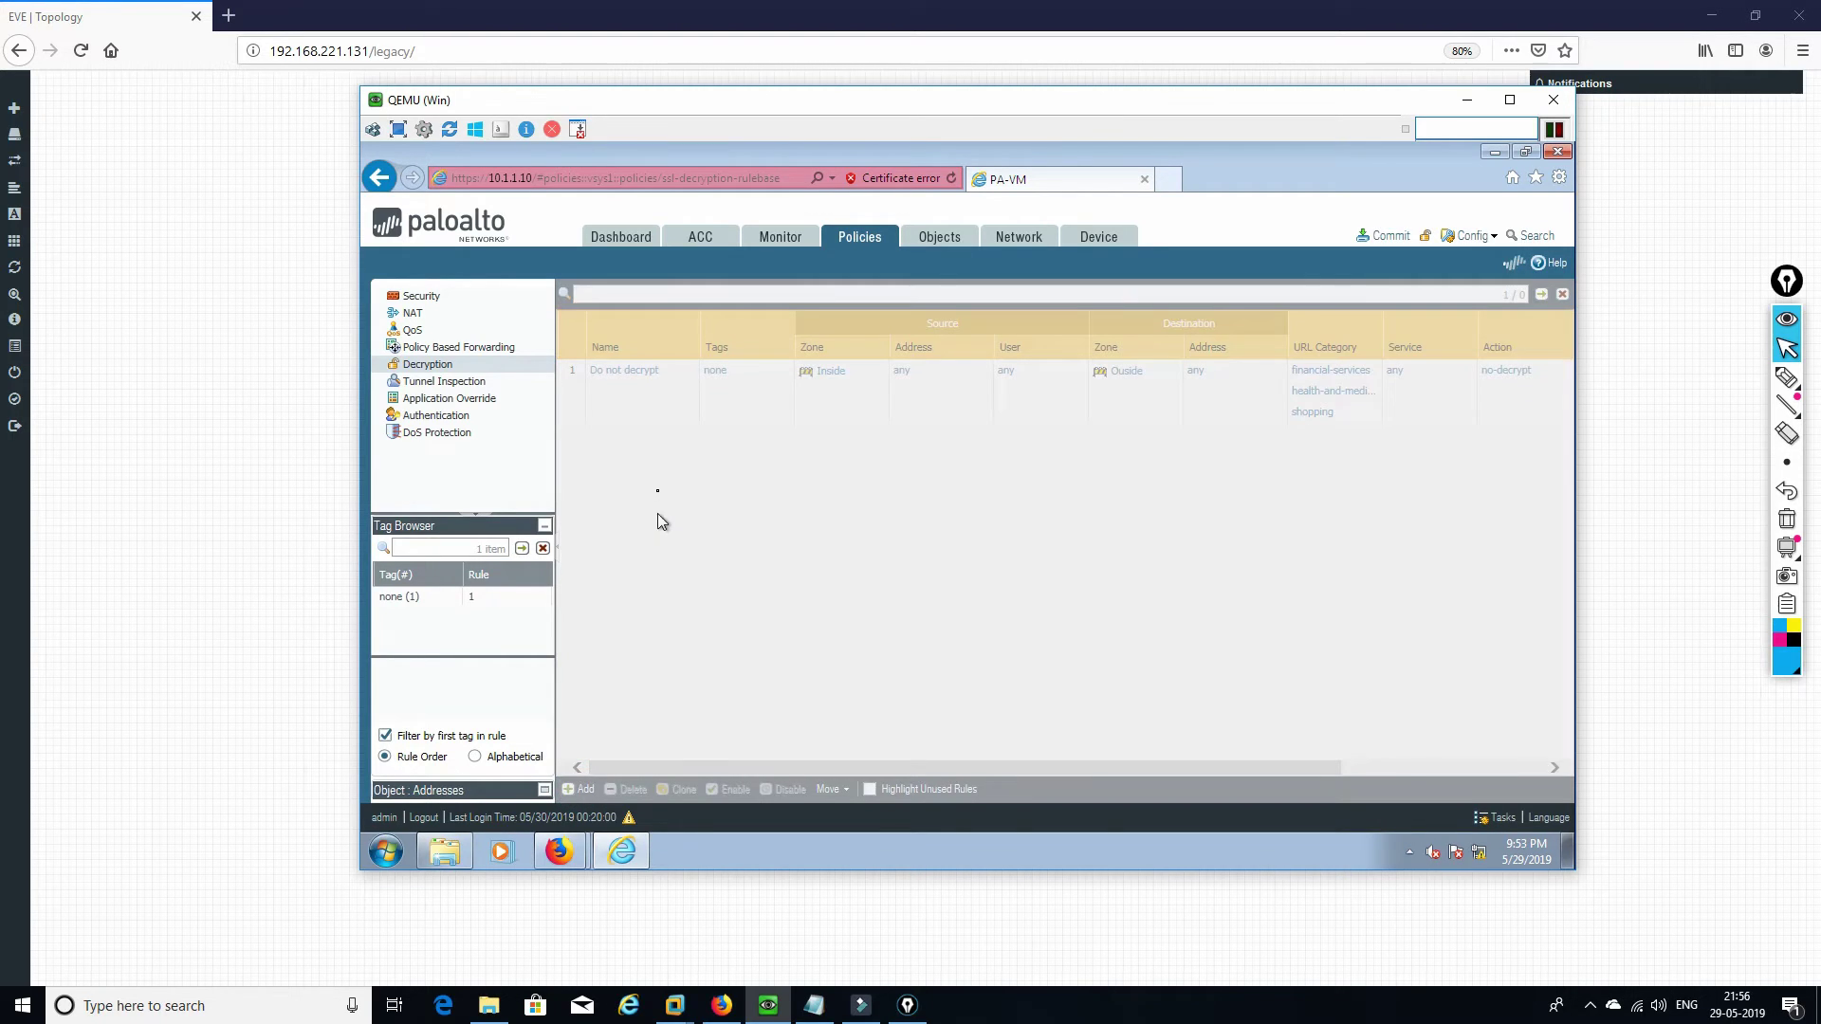
- Start a new decryption rule named Decrypt, dismissing the Sticky Keys prompt
left_click(729, 427)
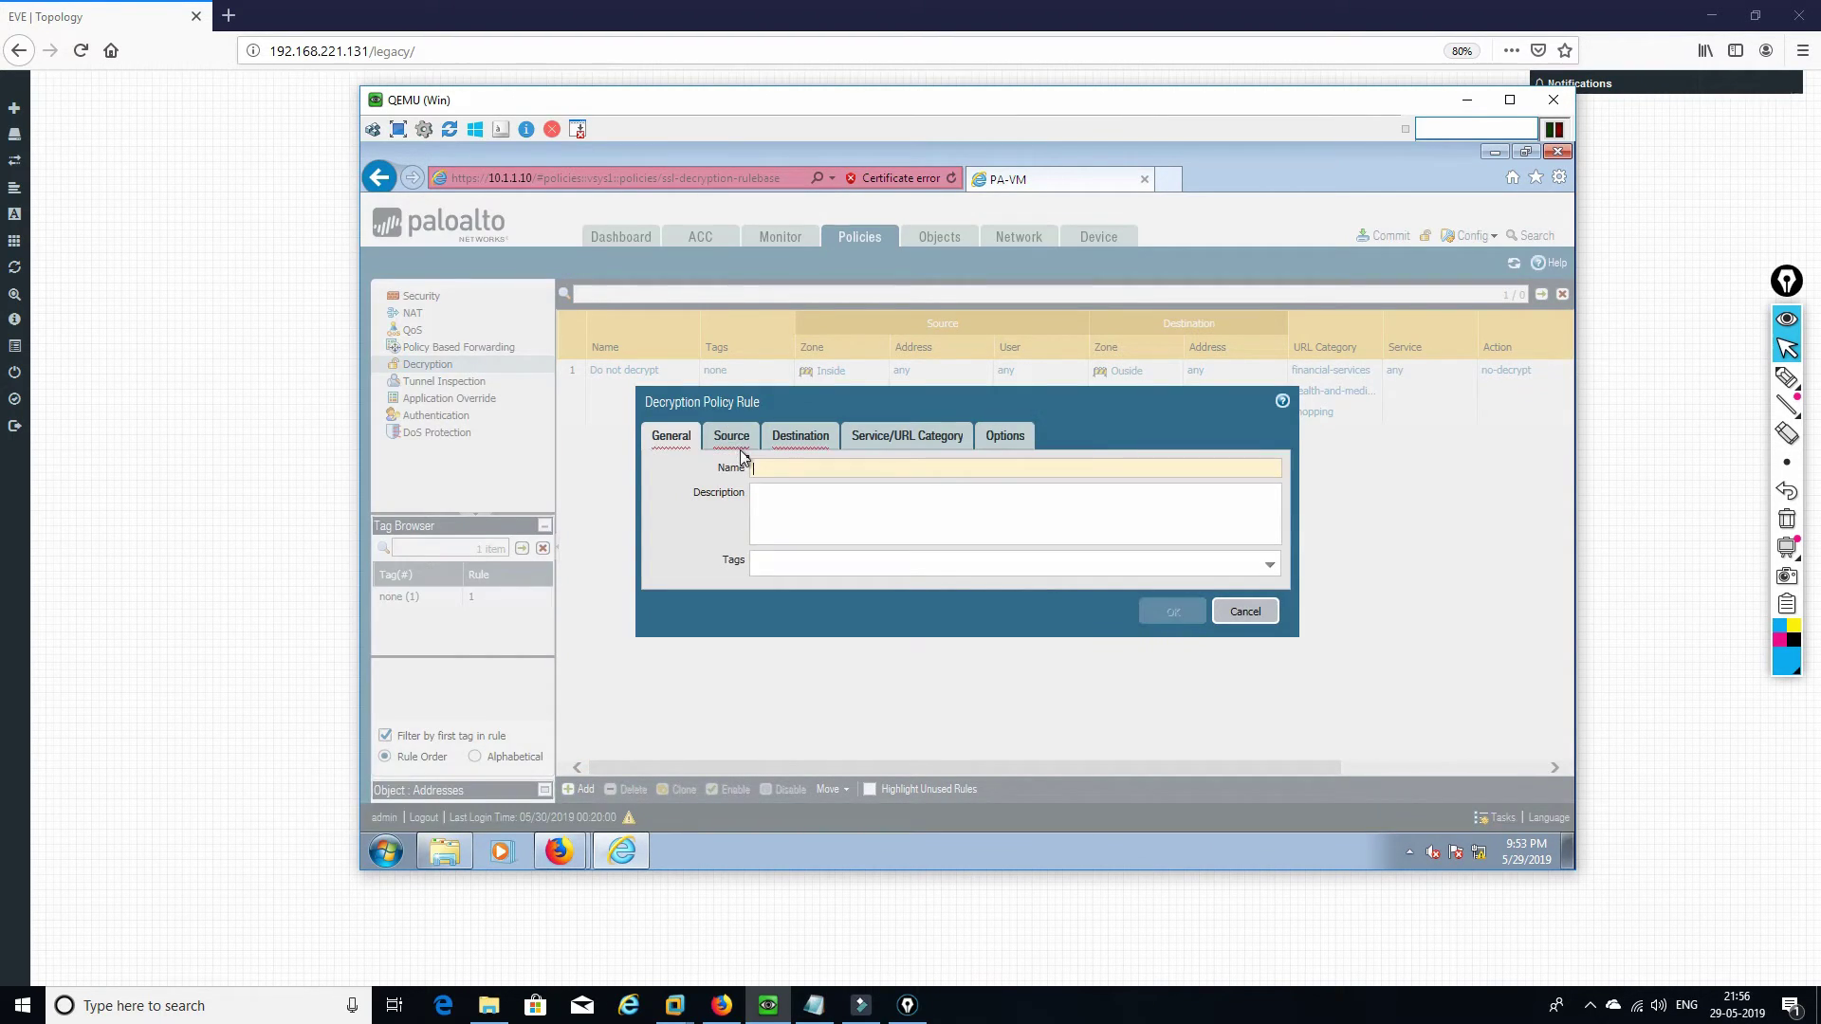
mouse_move(1014, 468)
type("De")
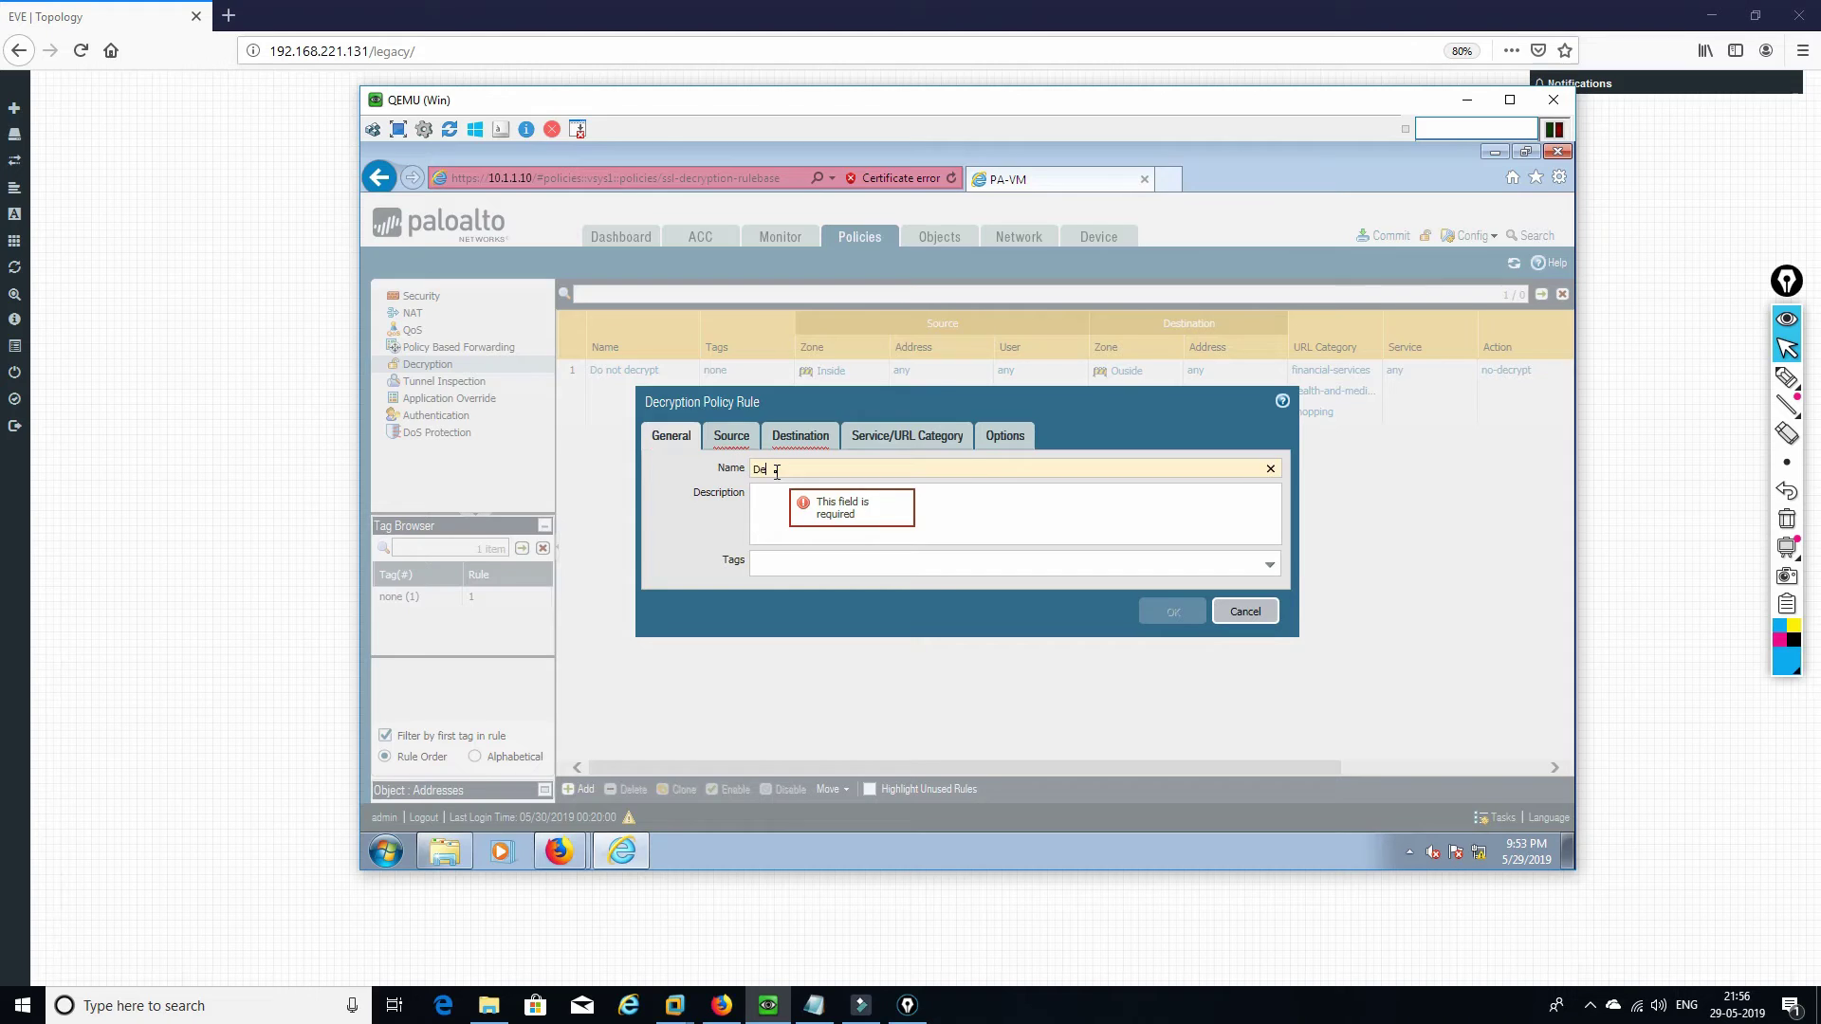
key("shift")
key("shift")
key("shift")
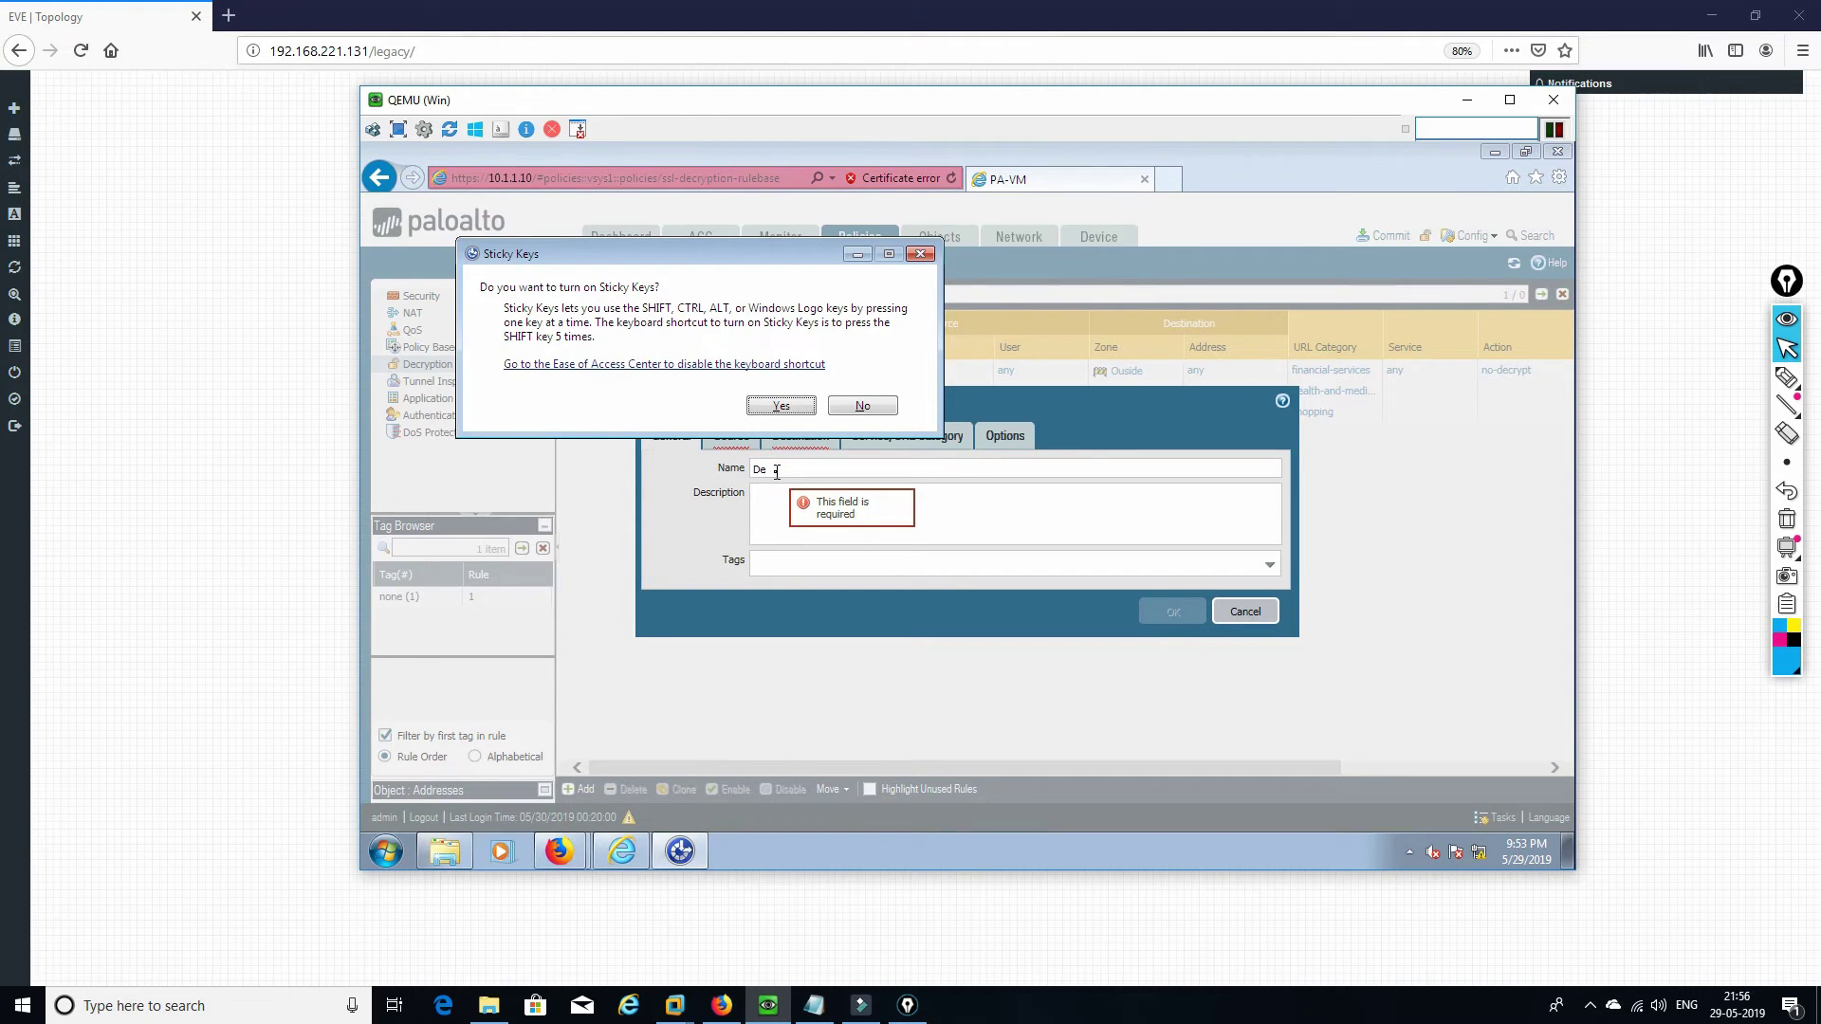
left_click(854, 406)
left_click(785, 466)
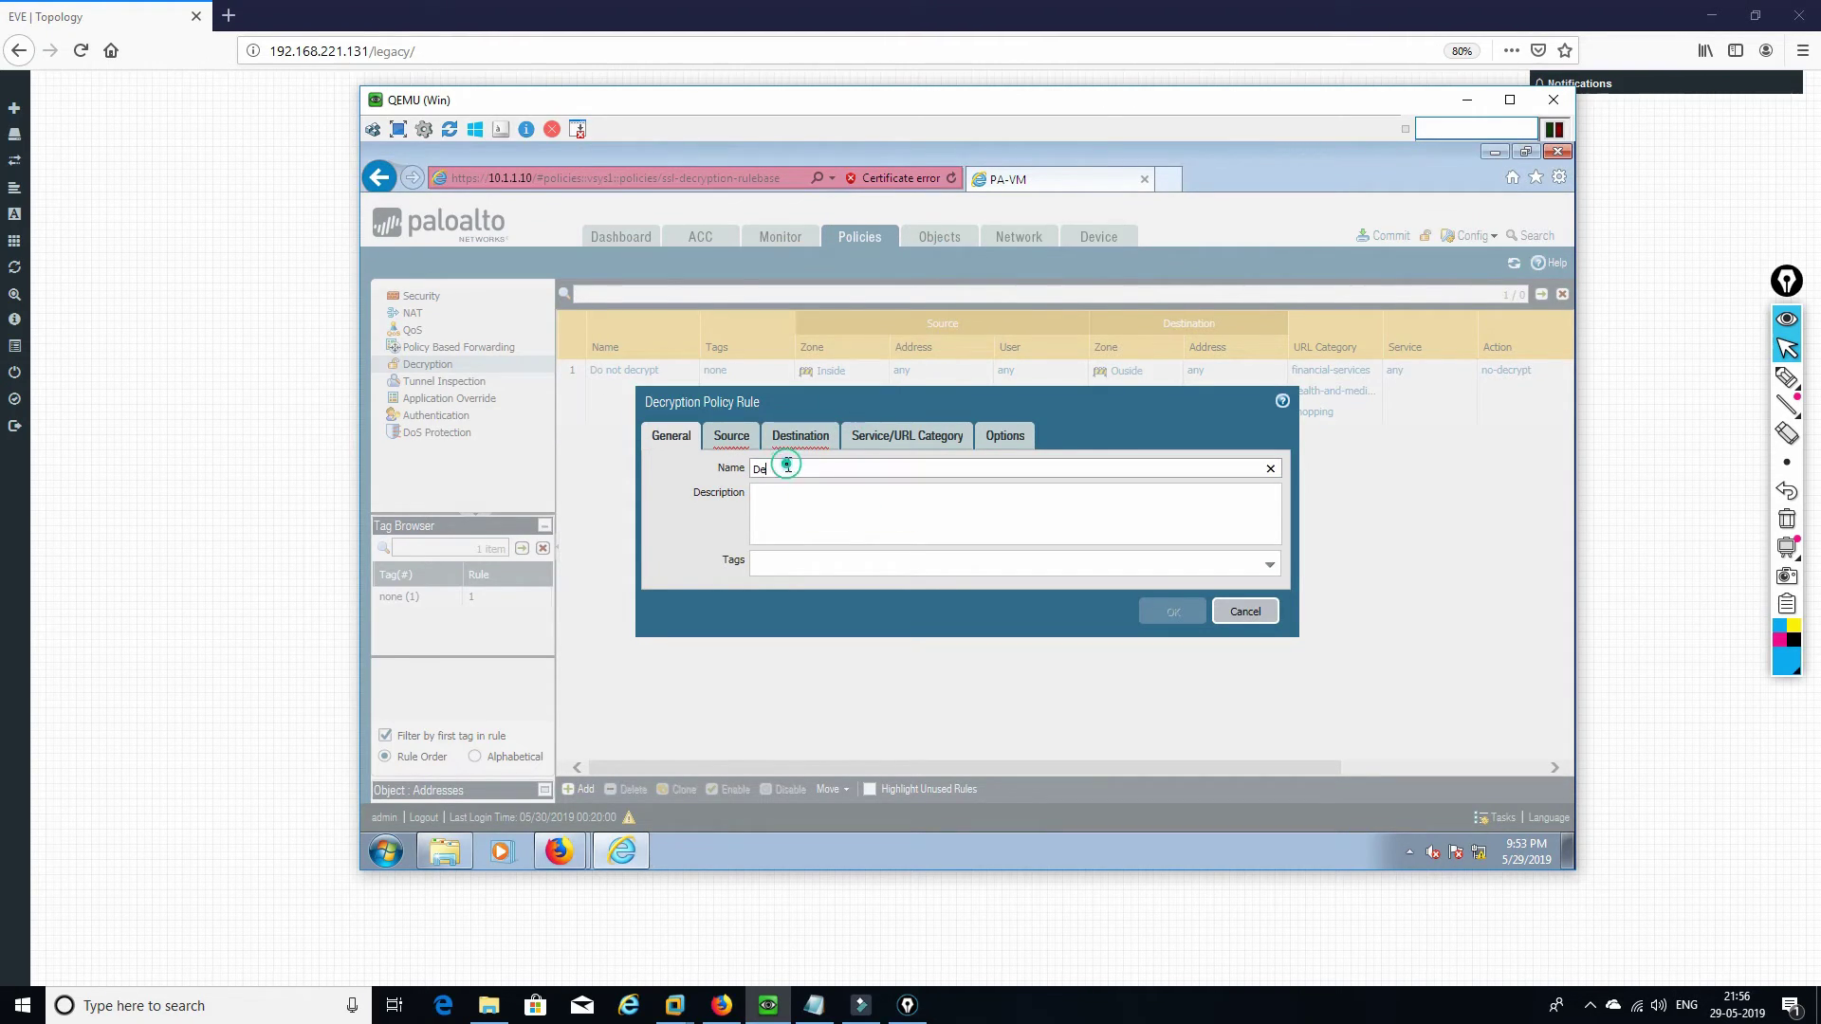
type("pt")
- Set the Decrypt rule's source zone to Inside and destination zone to Outside
left_click(727, 435)
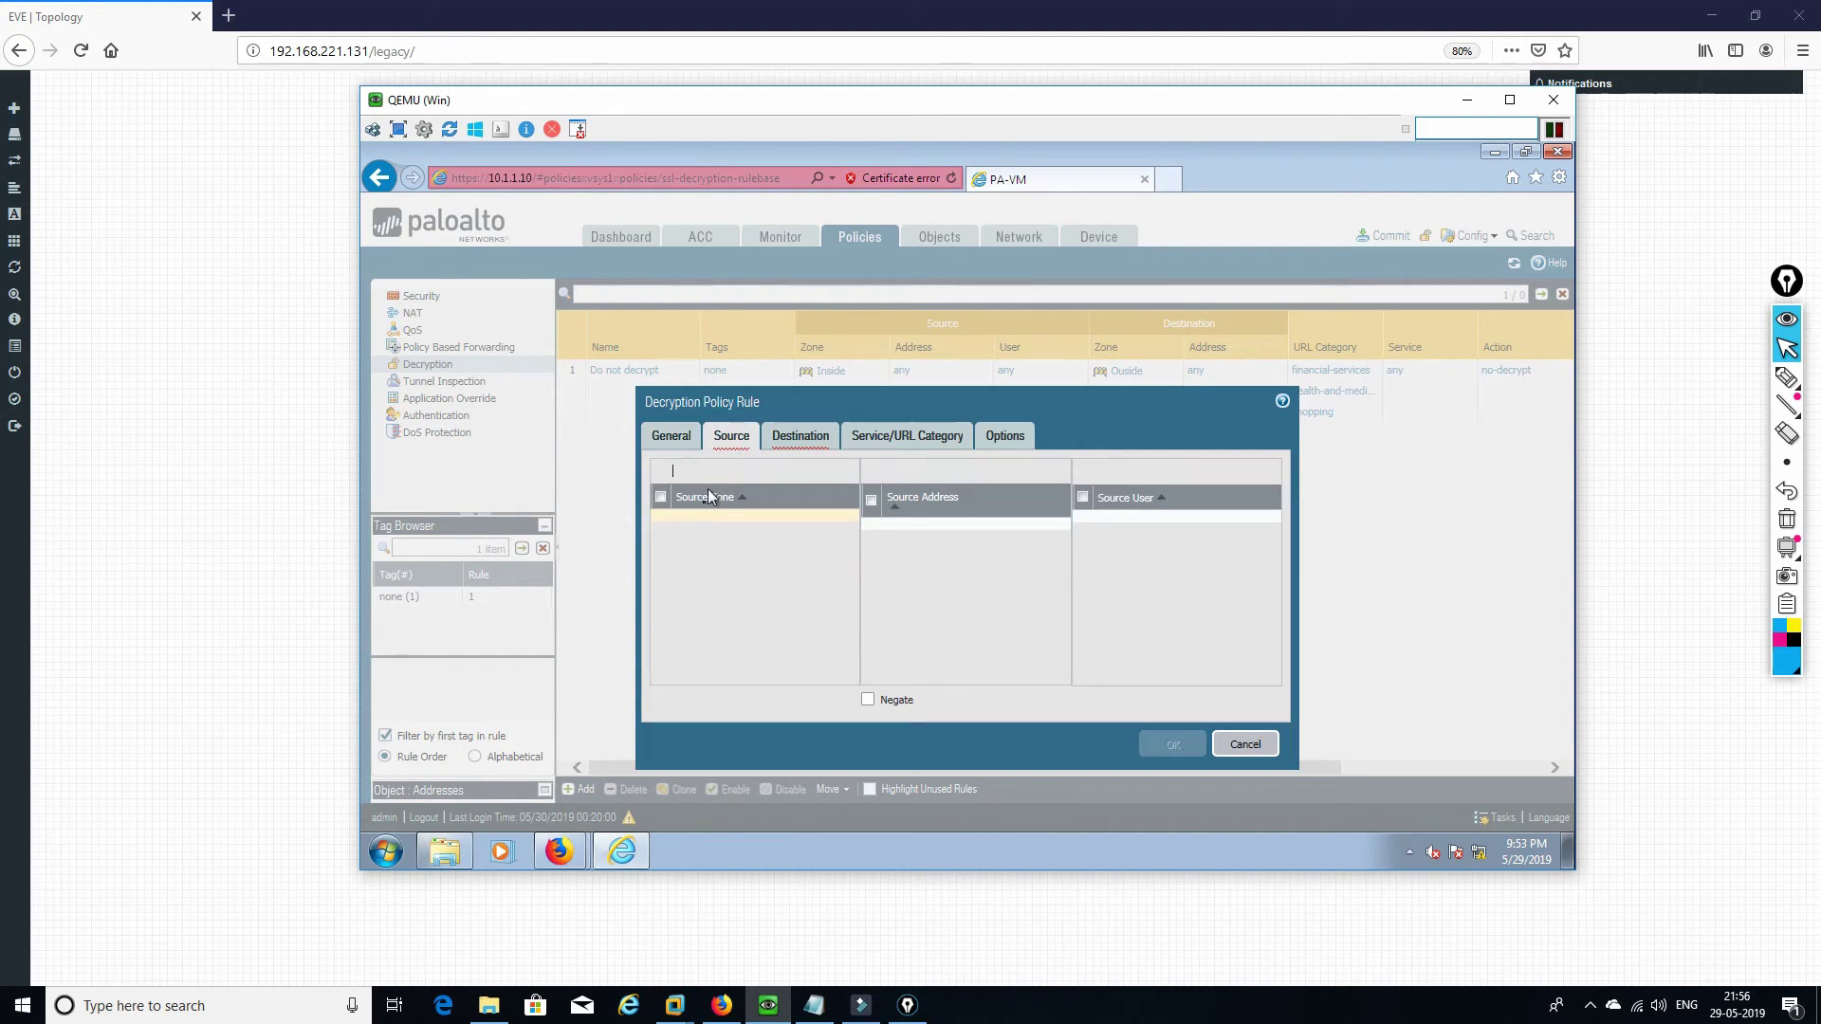
left_click(666, 674)
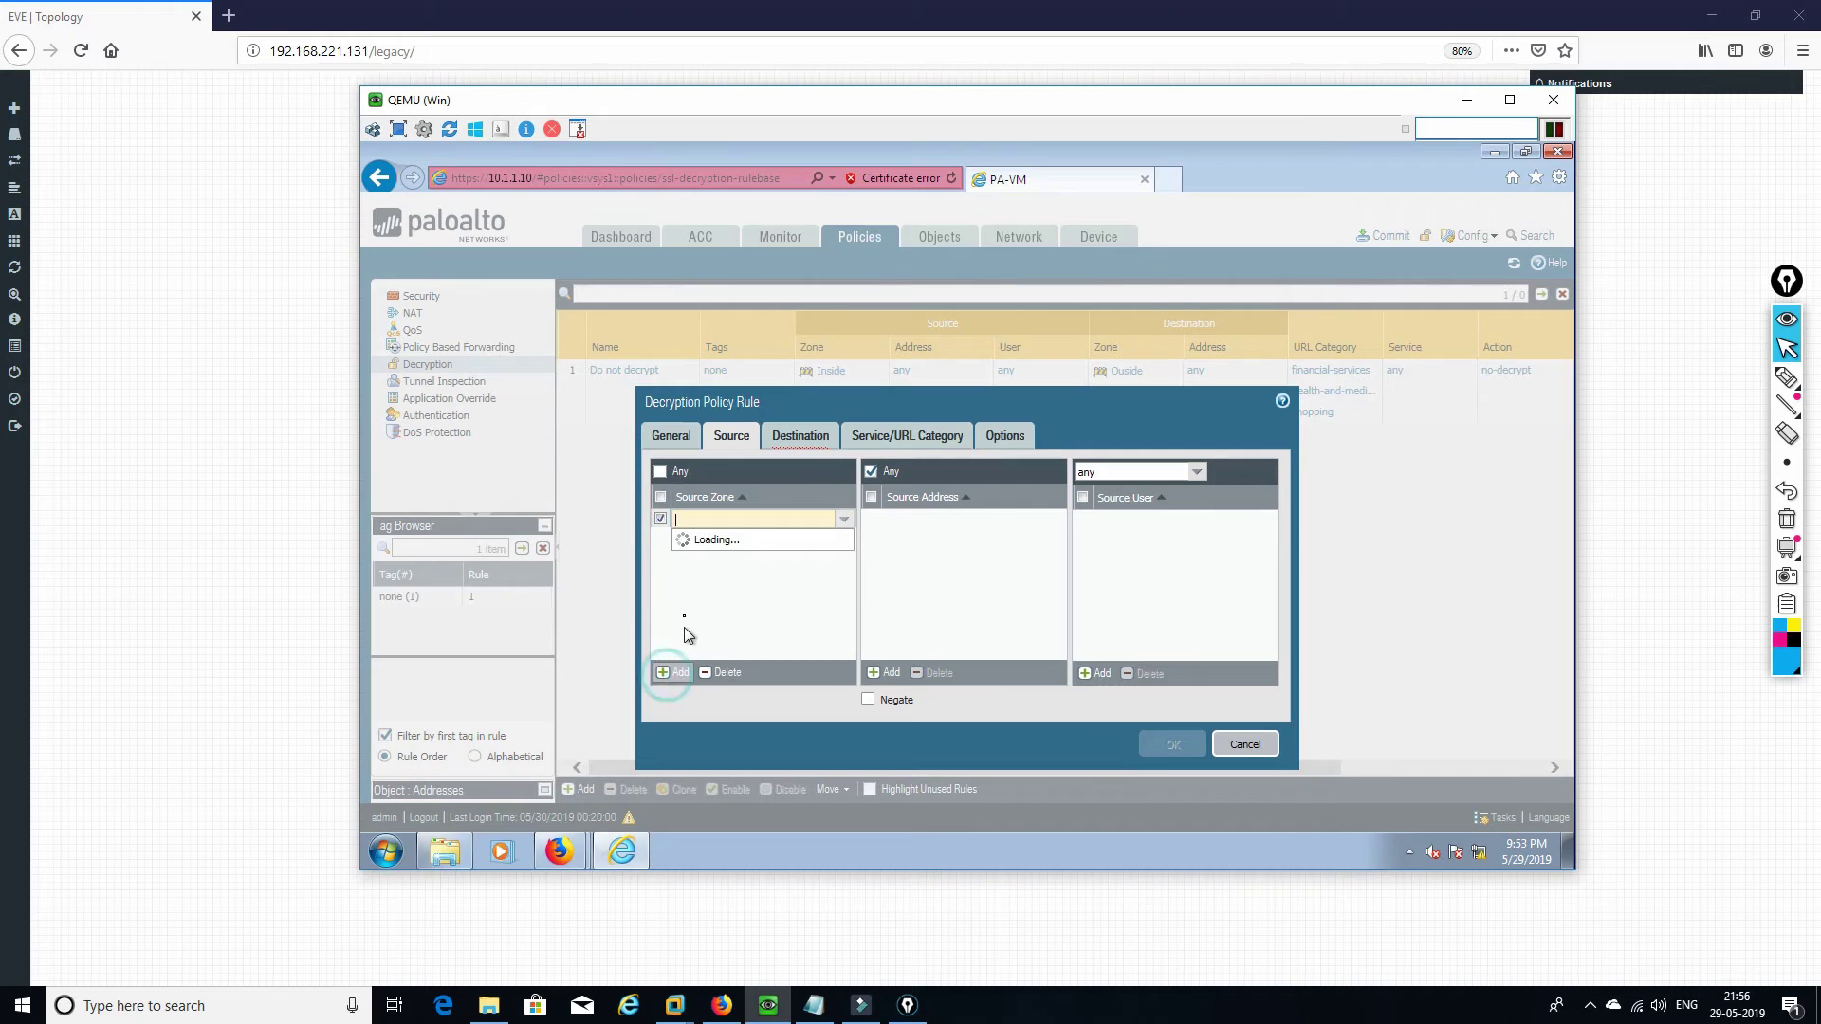
left_click(693, 540)
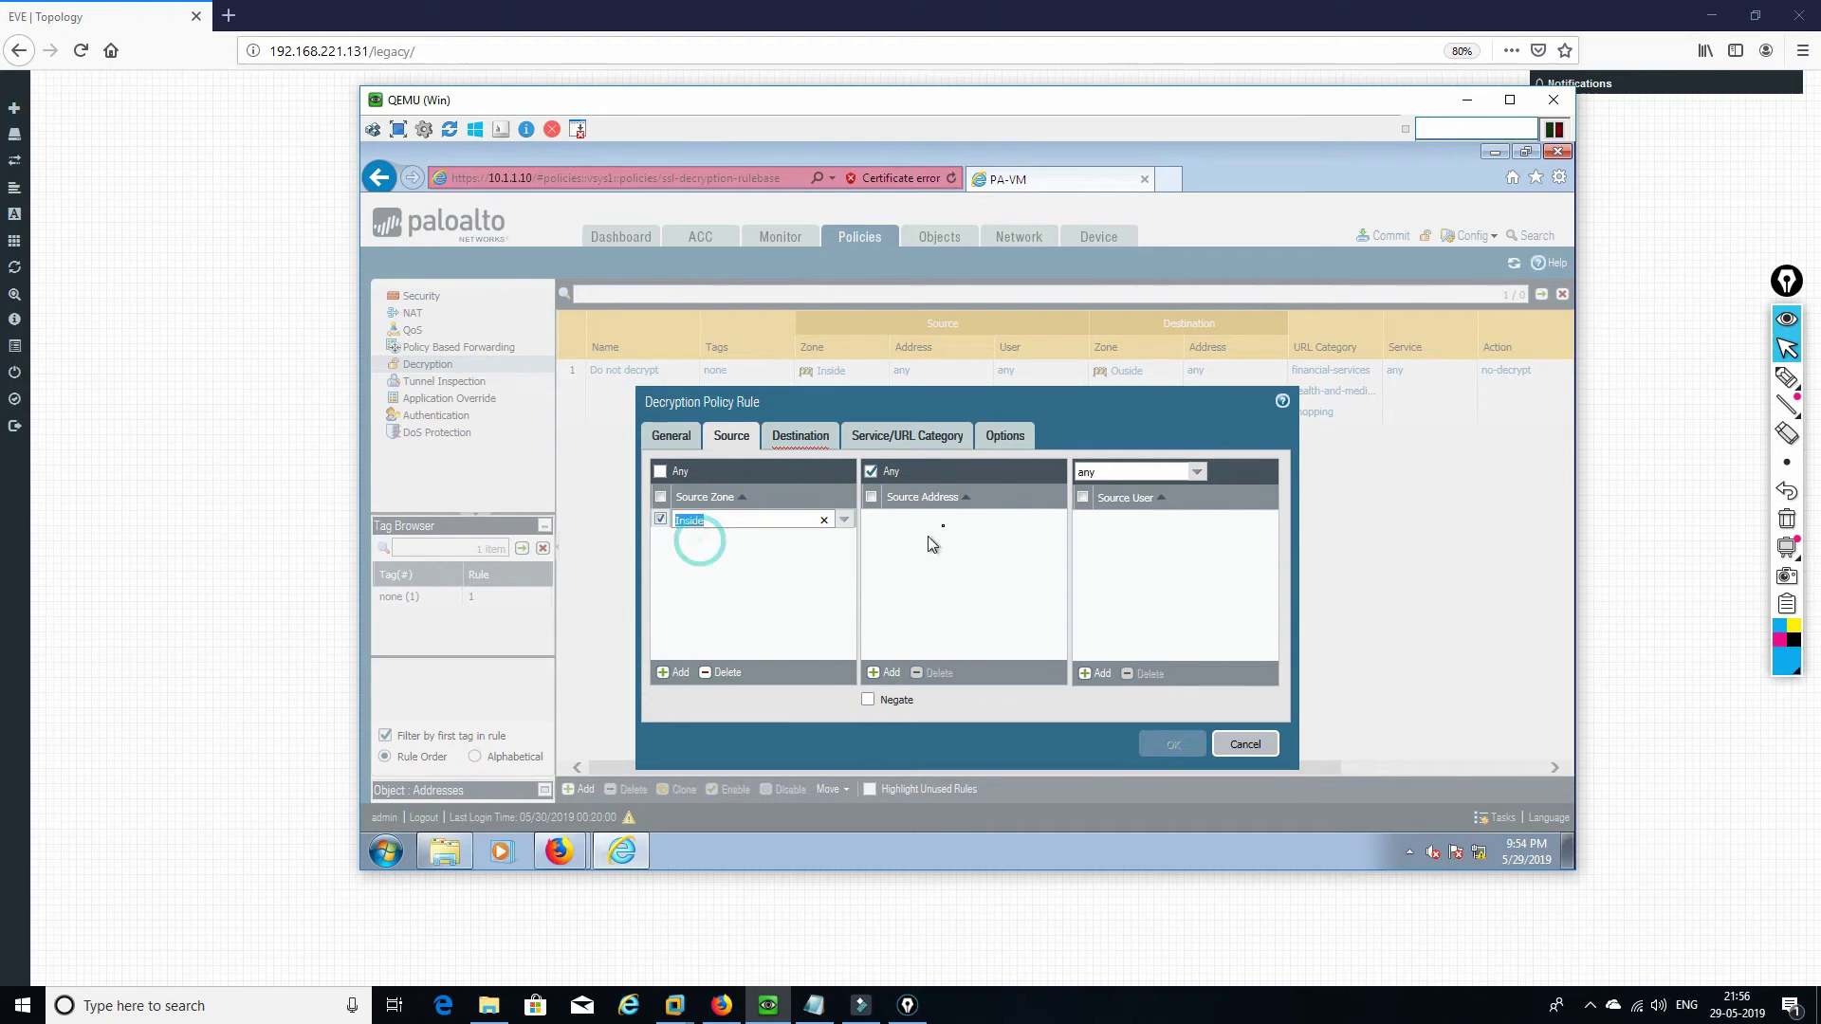
left_click(970, 520)
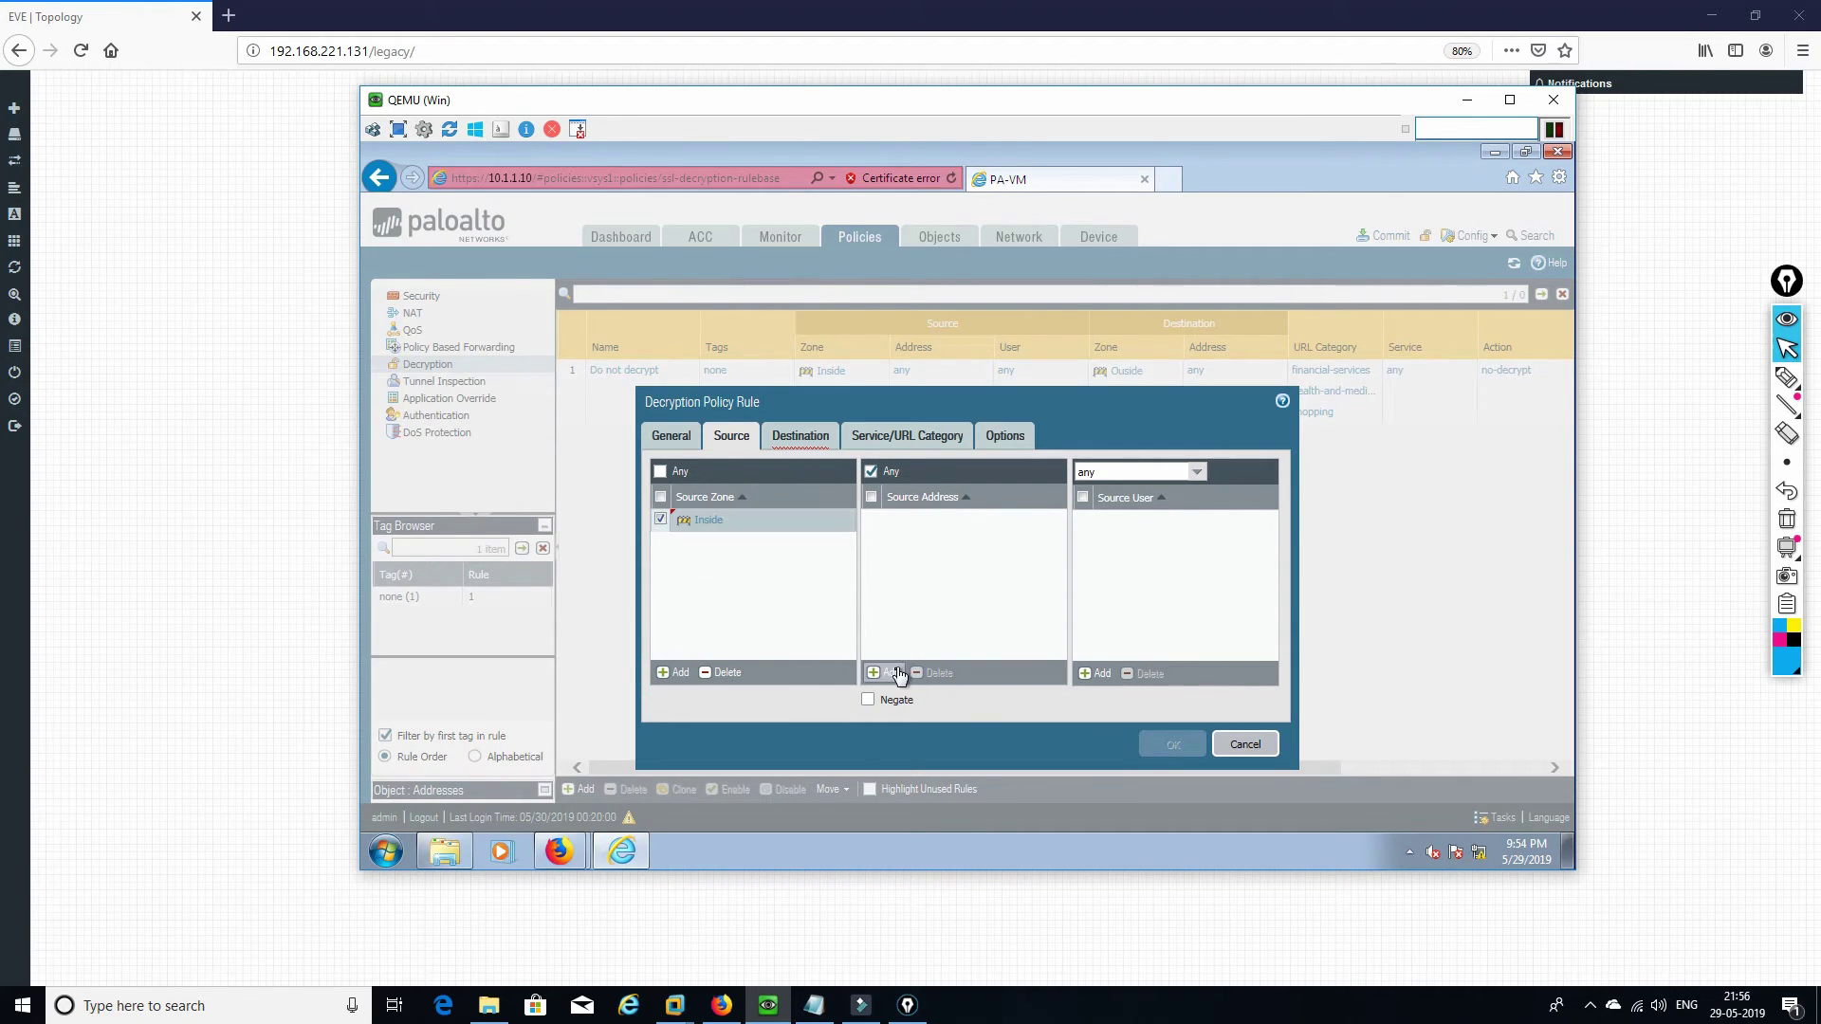
left_click(801, 436)
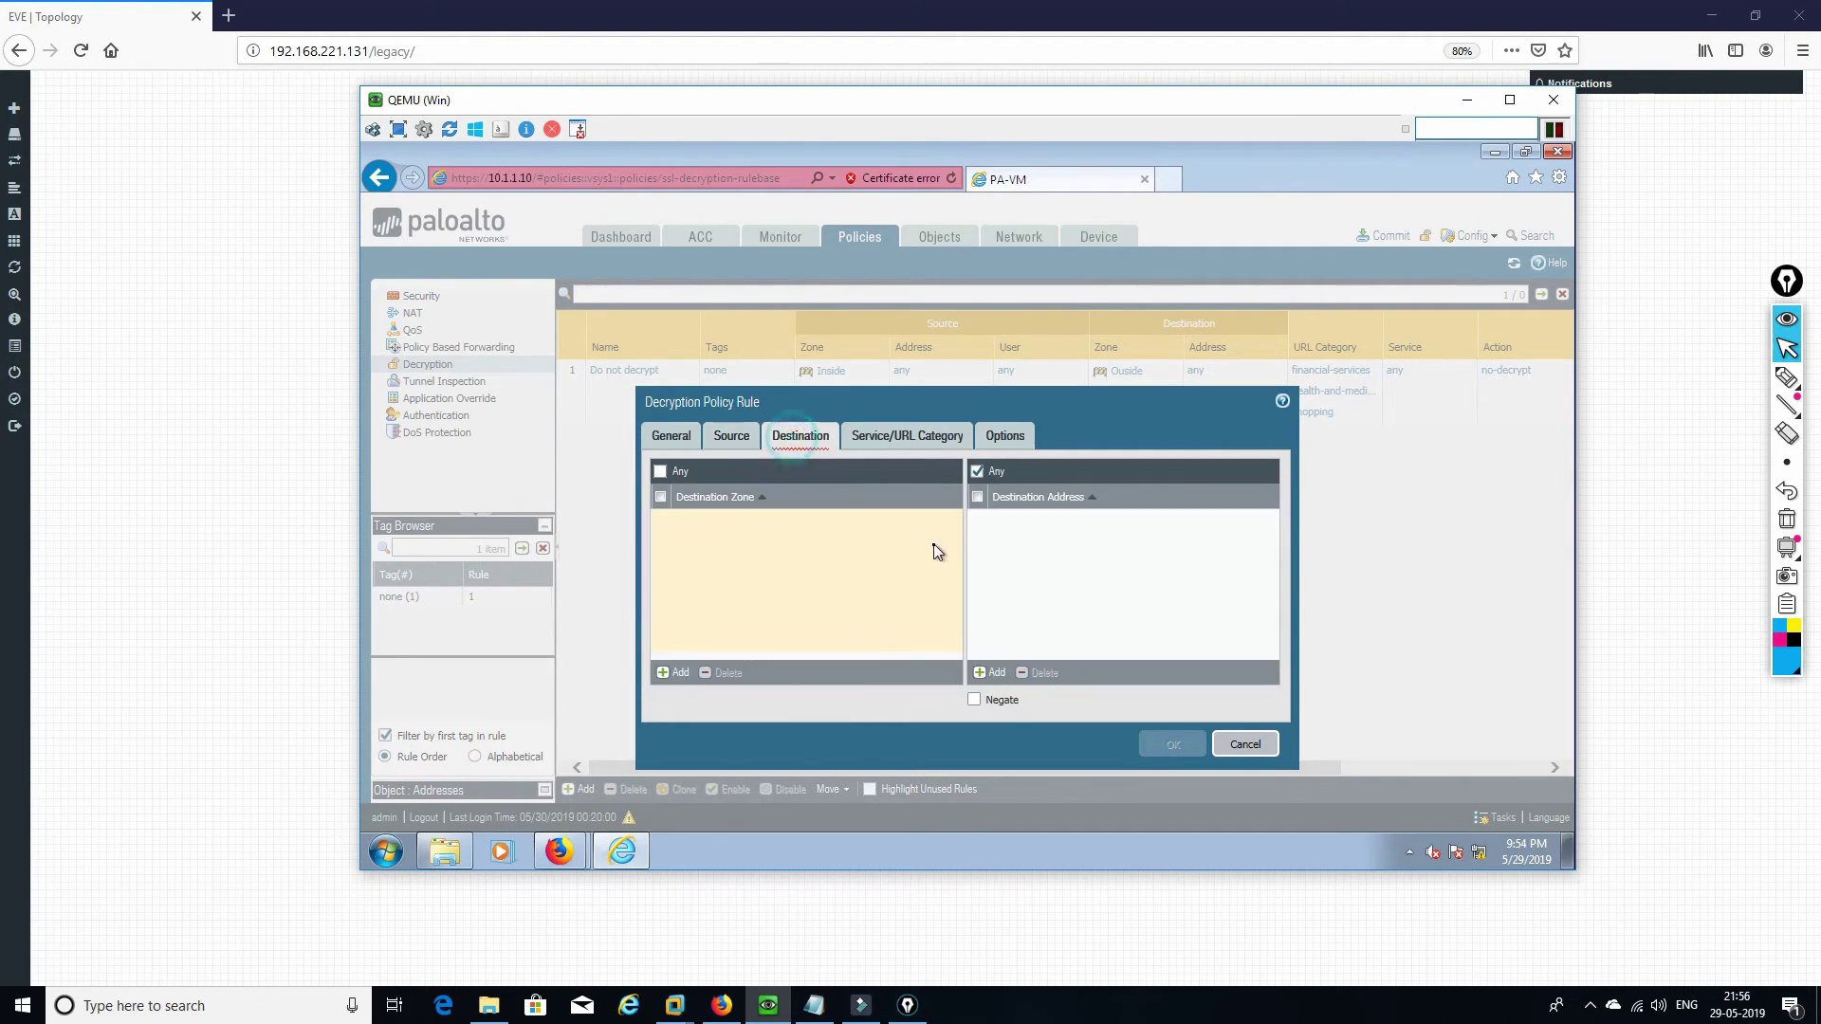
left_click(668, 675)
left_click(693, 558)
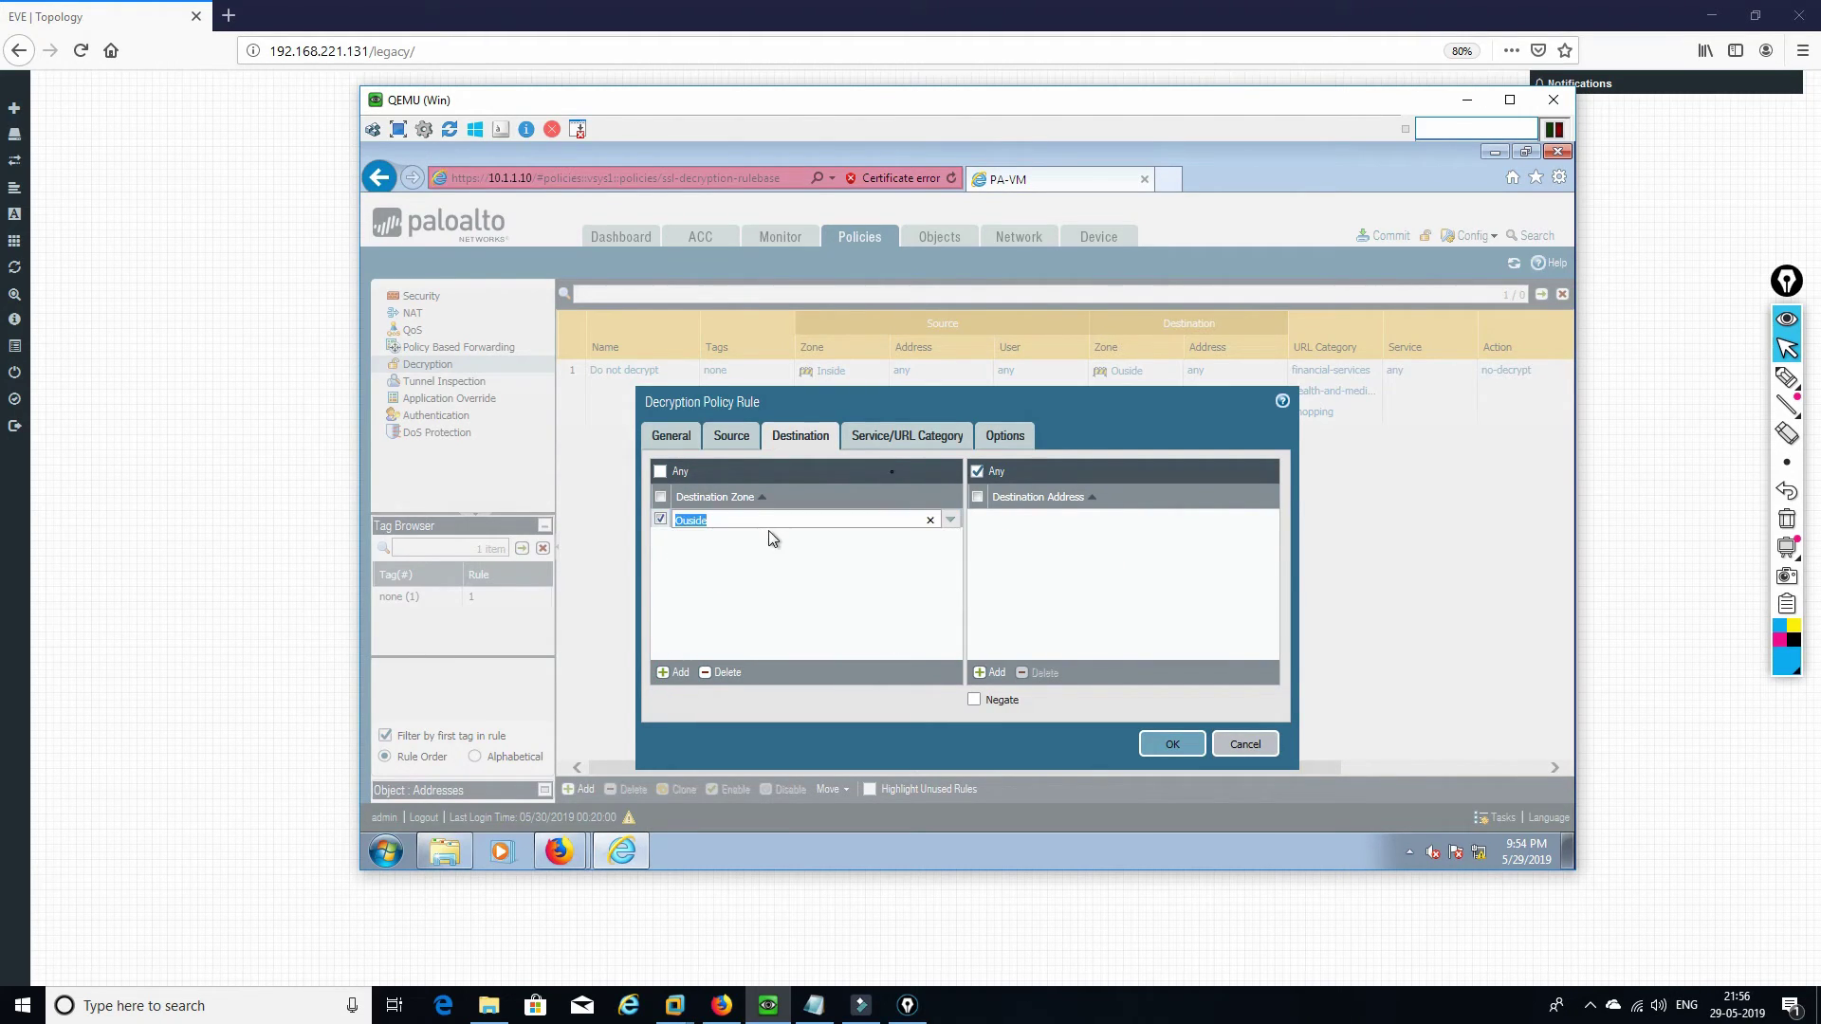
- Set the action to decrypt with SSL Forward Proxy and save the rule
left_click(900, 442)
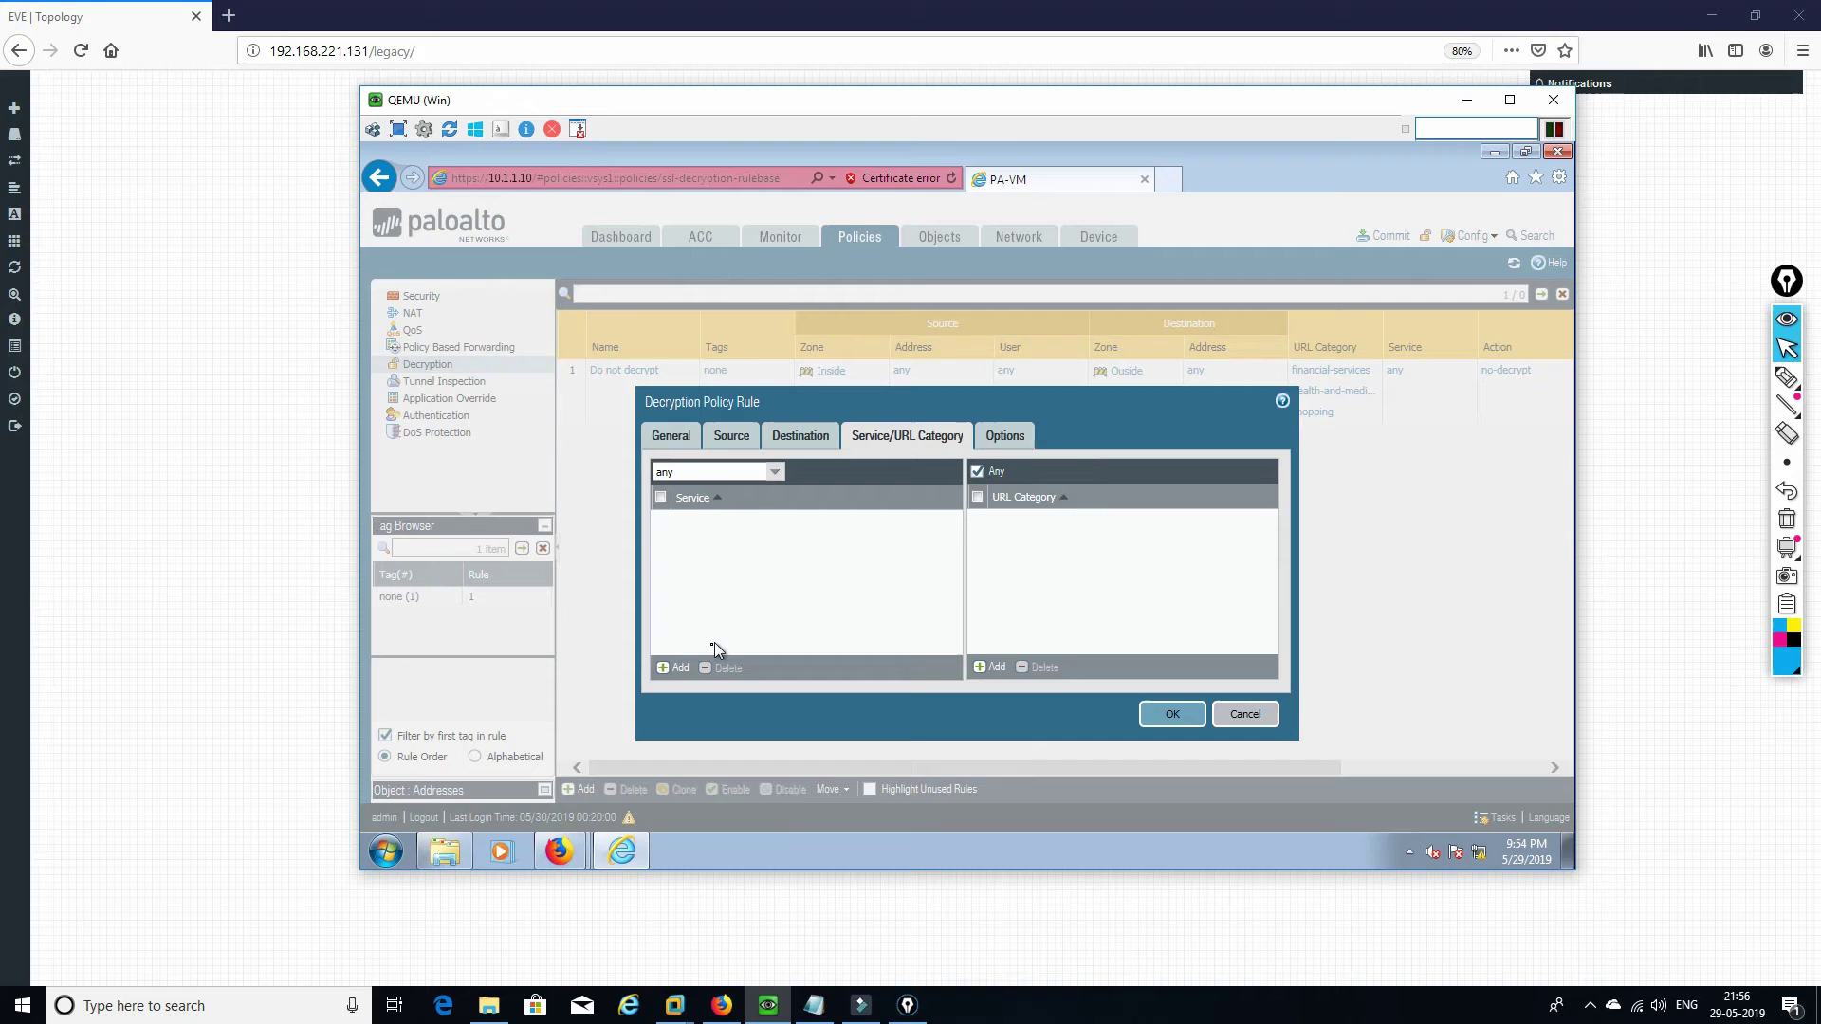
left_click(999, 439)
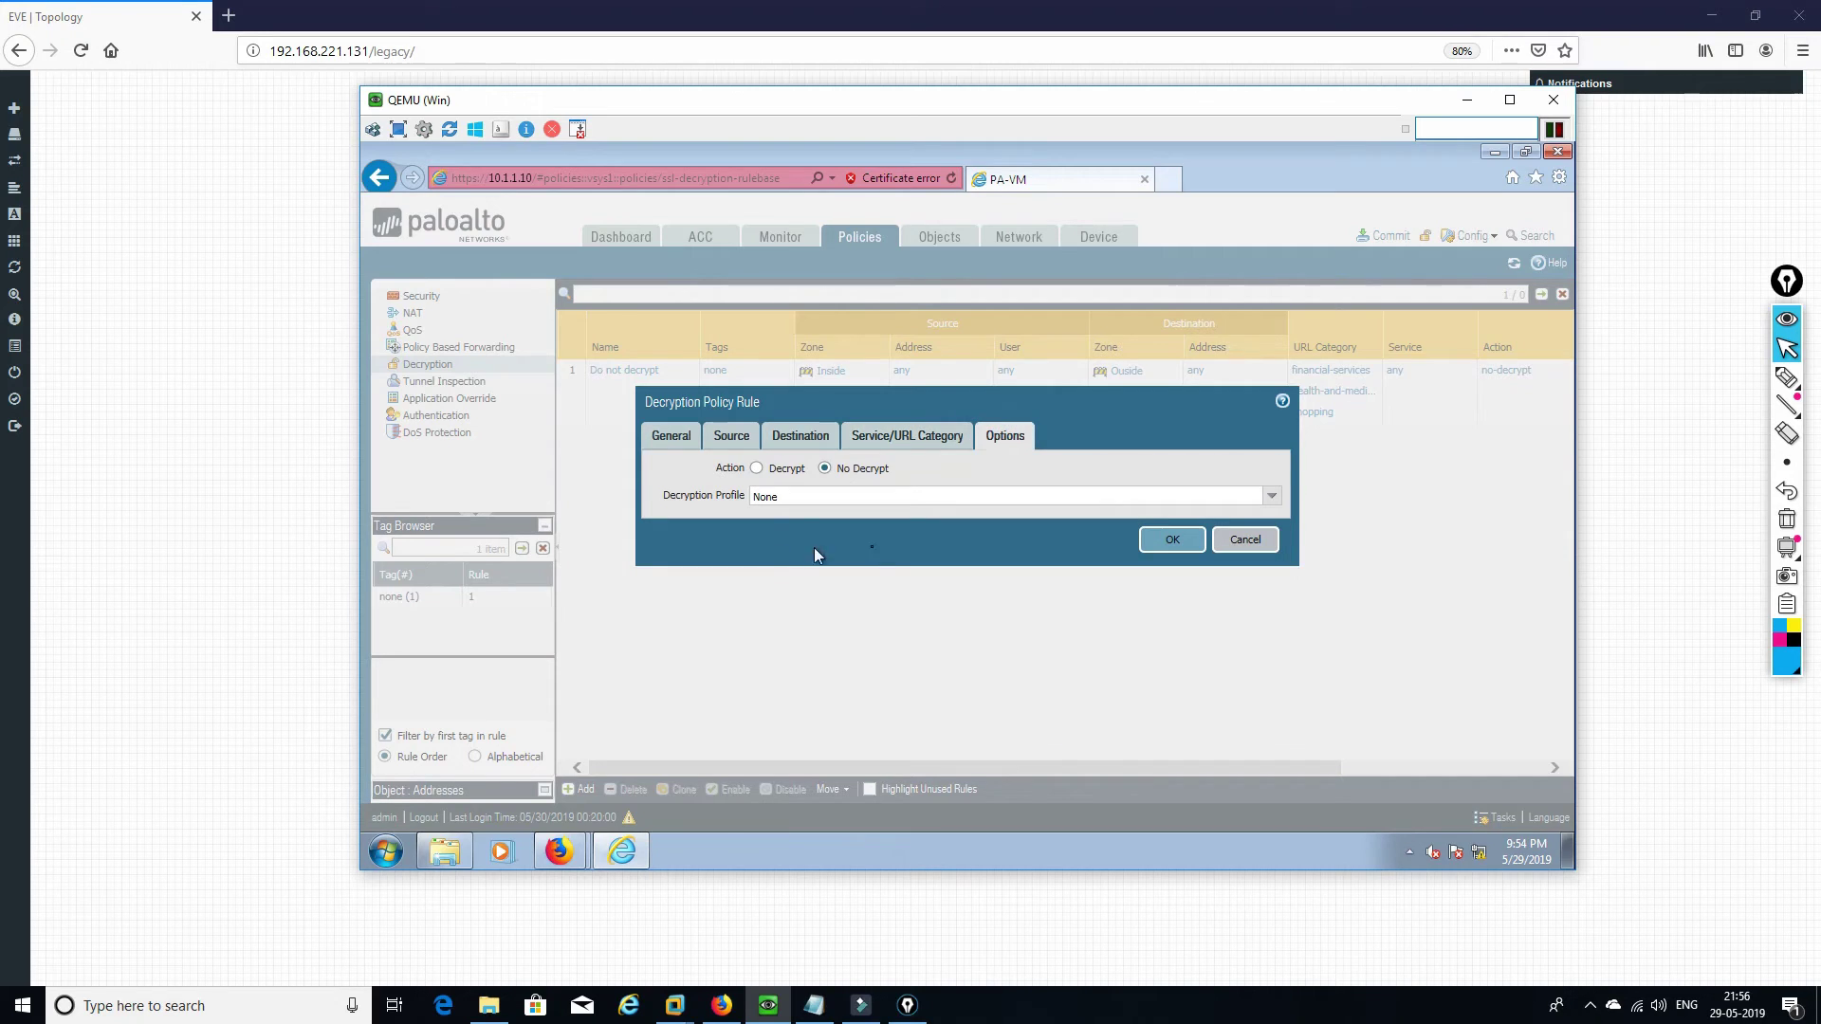
left_click(756, 469)
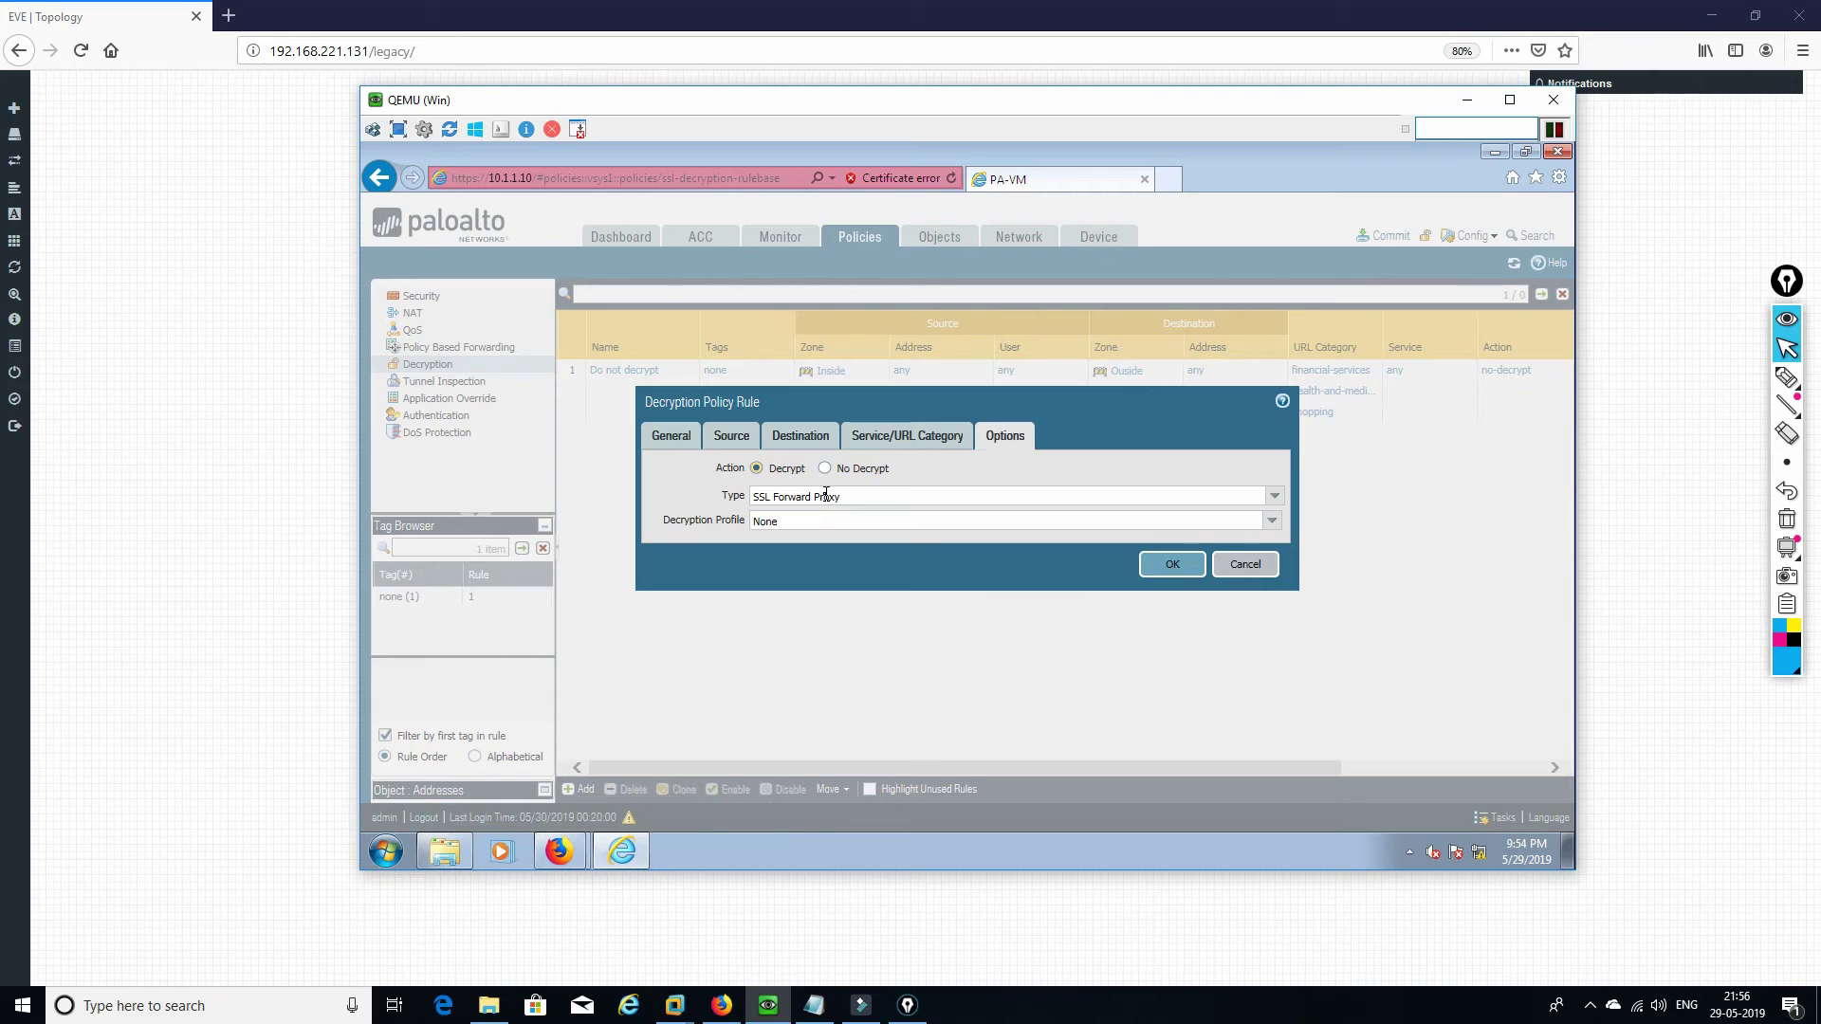
left_click(1154, 569)
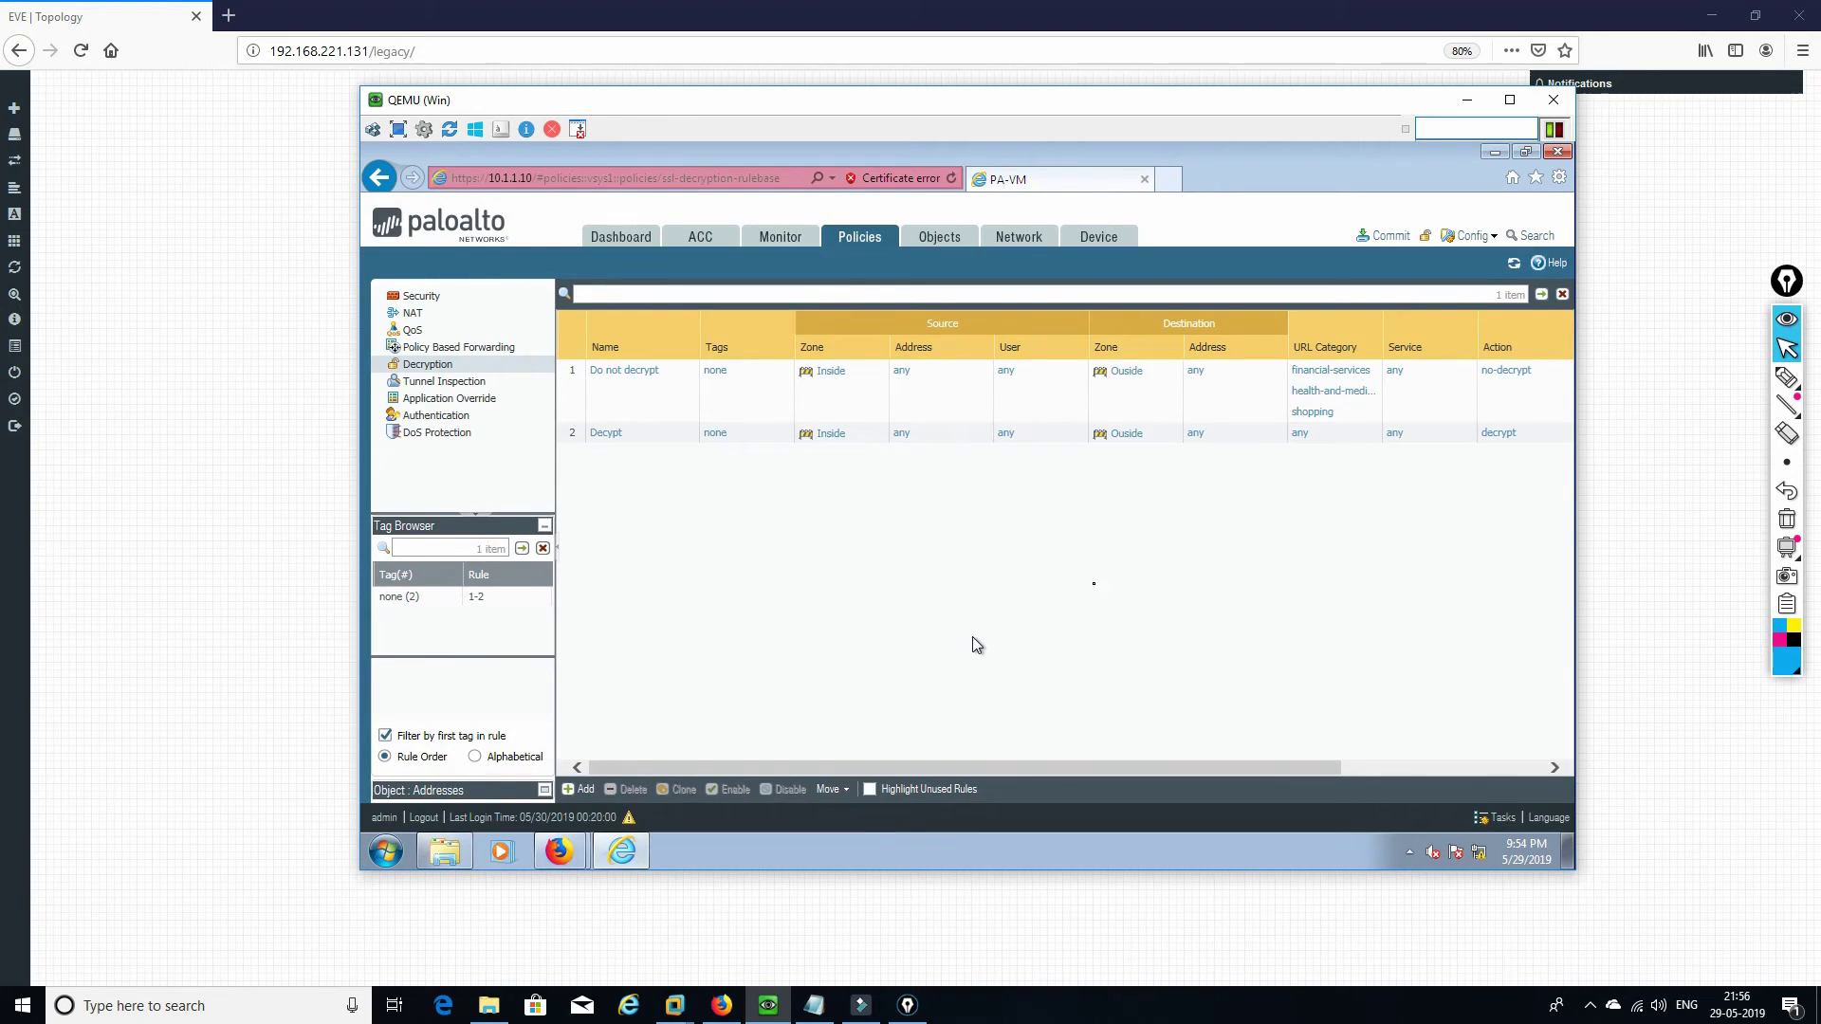
- Validate the pending configuration, then commit it to the firewall
left_click(1387, 240)
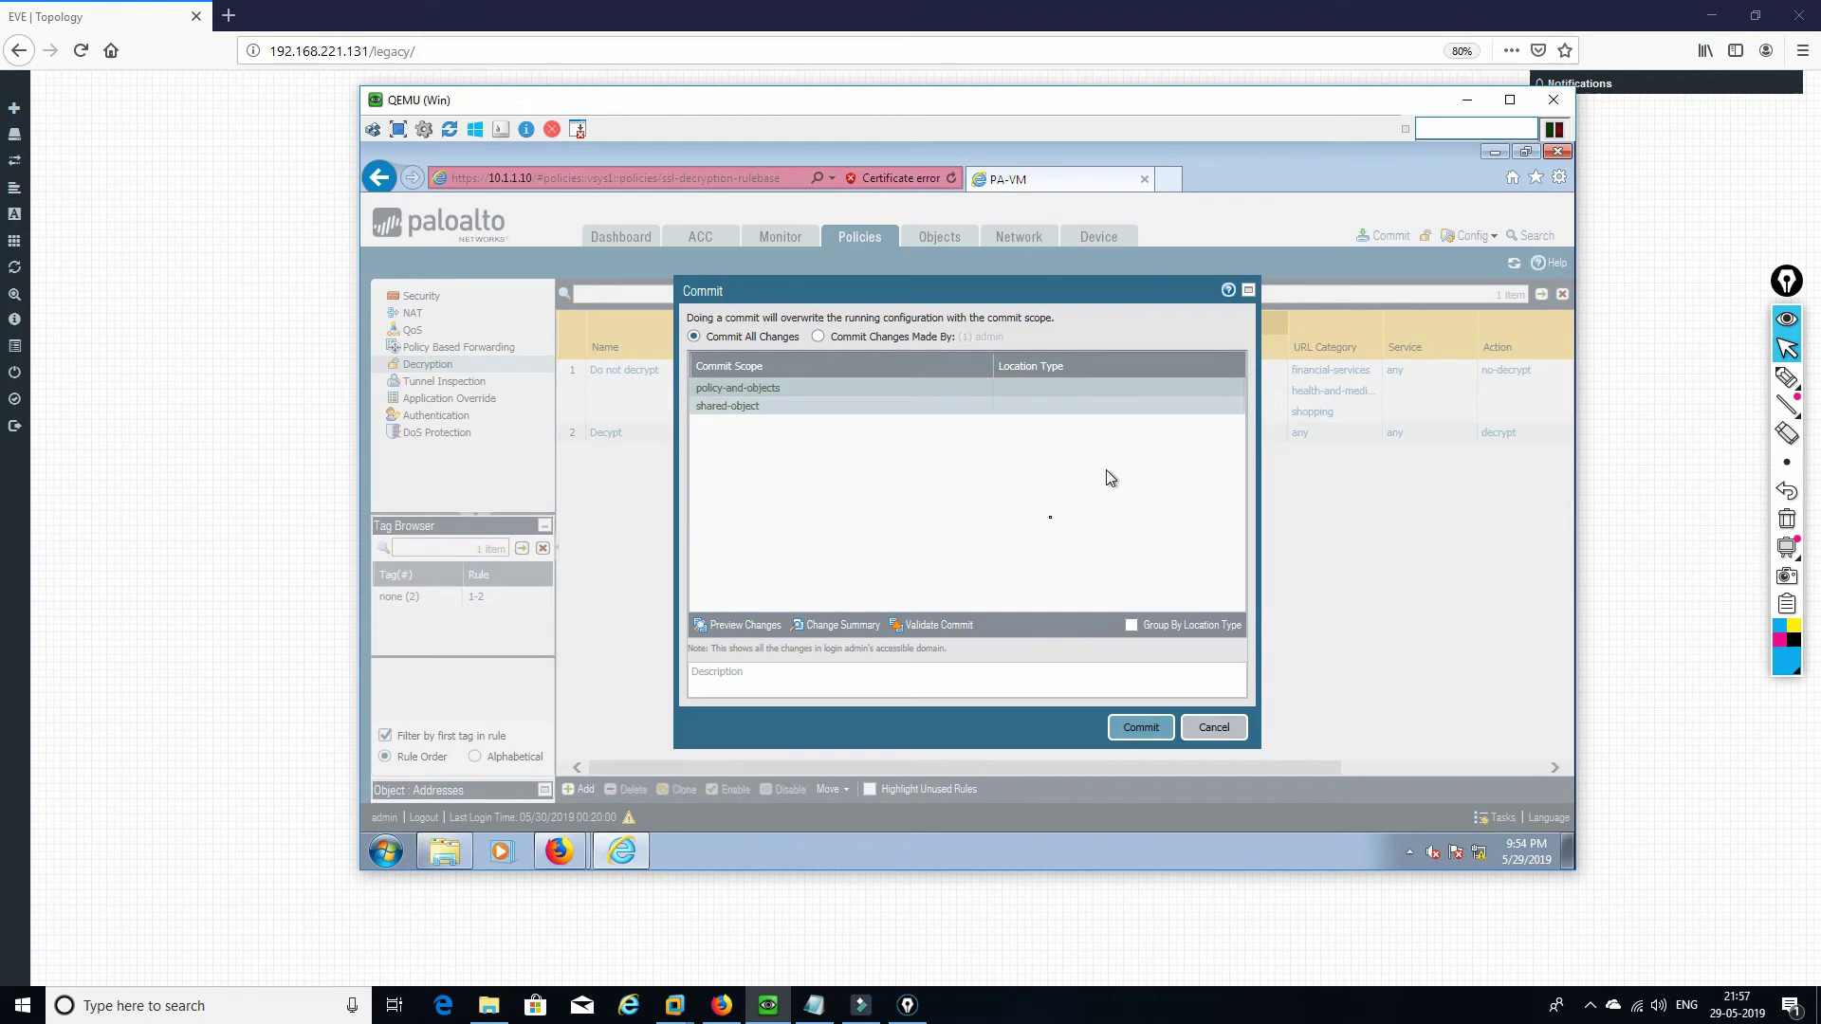
left_click(935, 625)
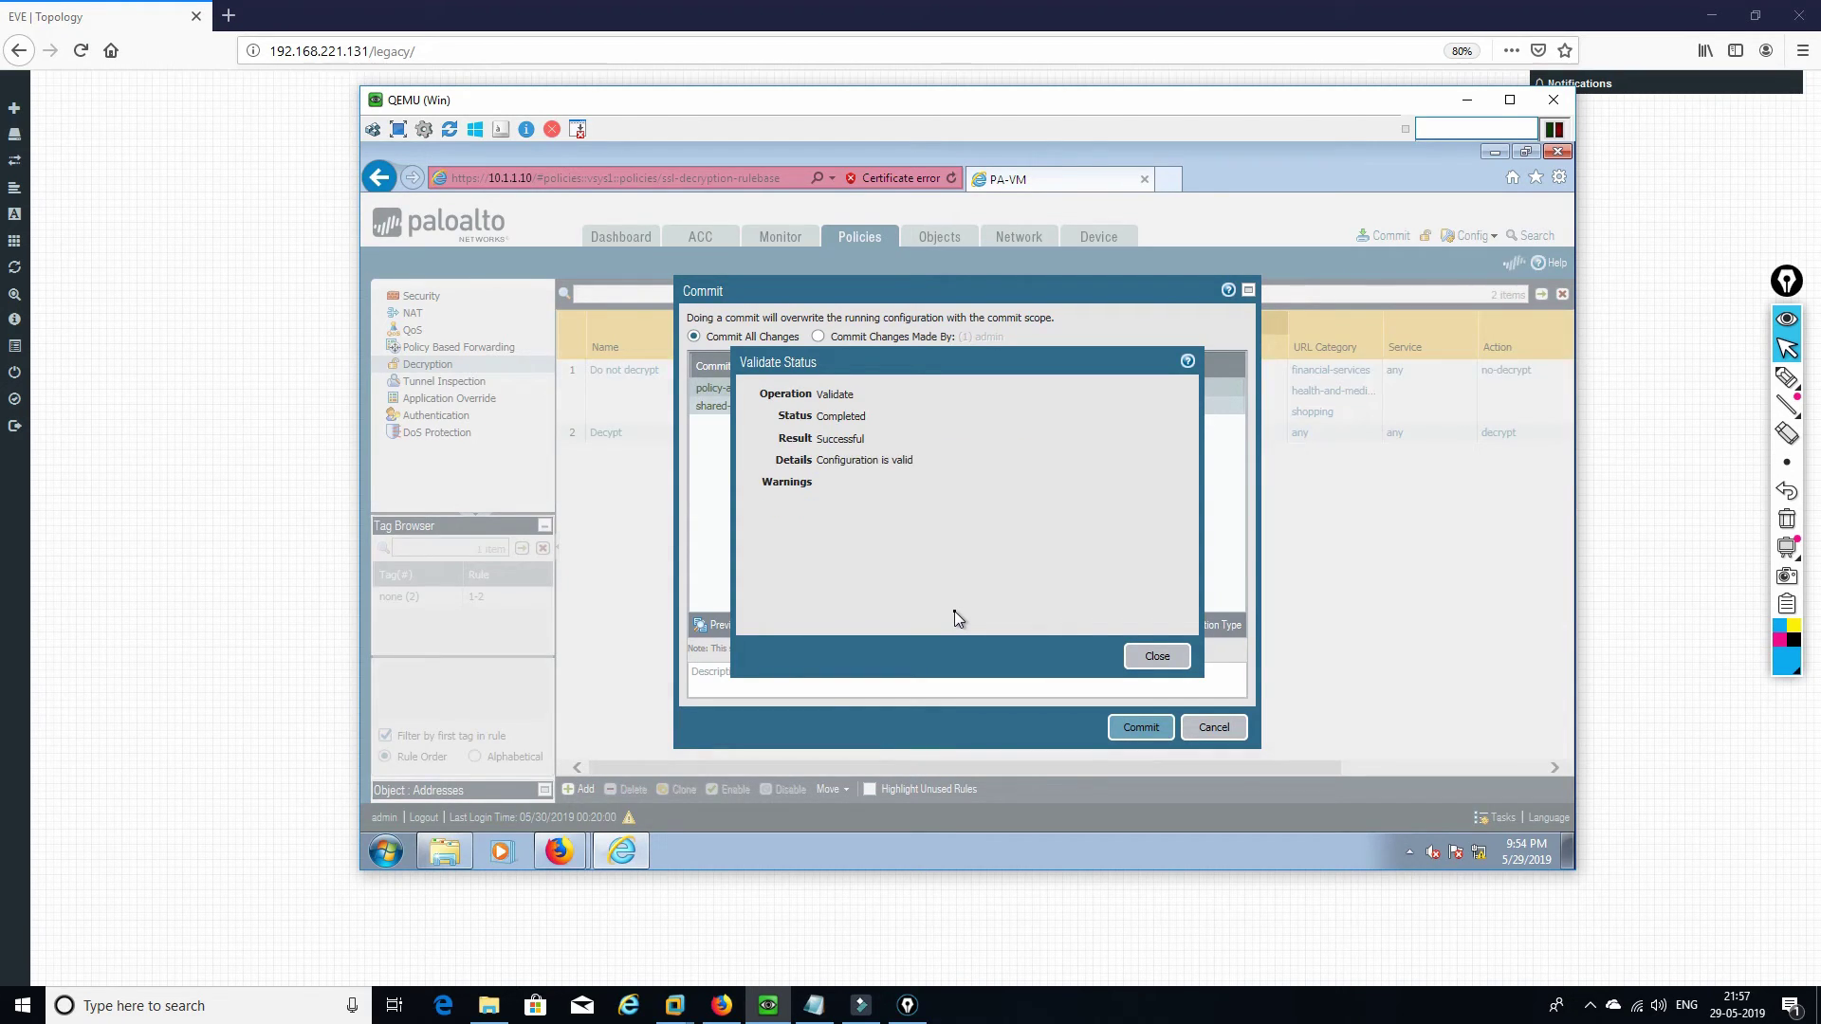
left_click(1156, 656)
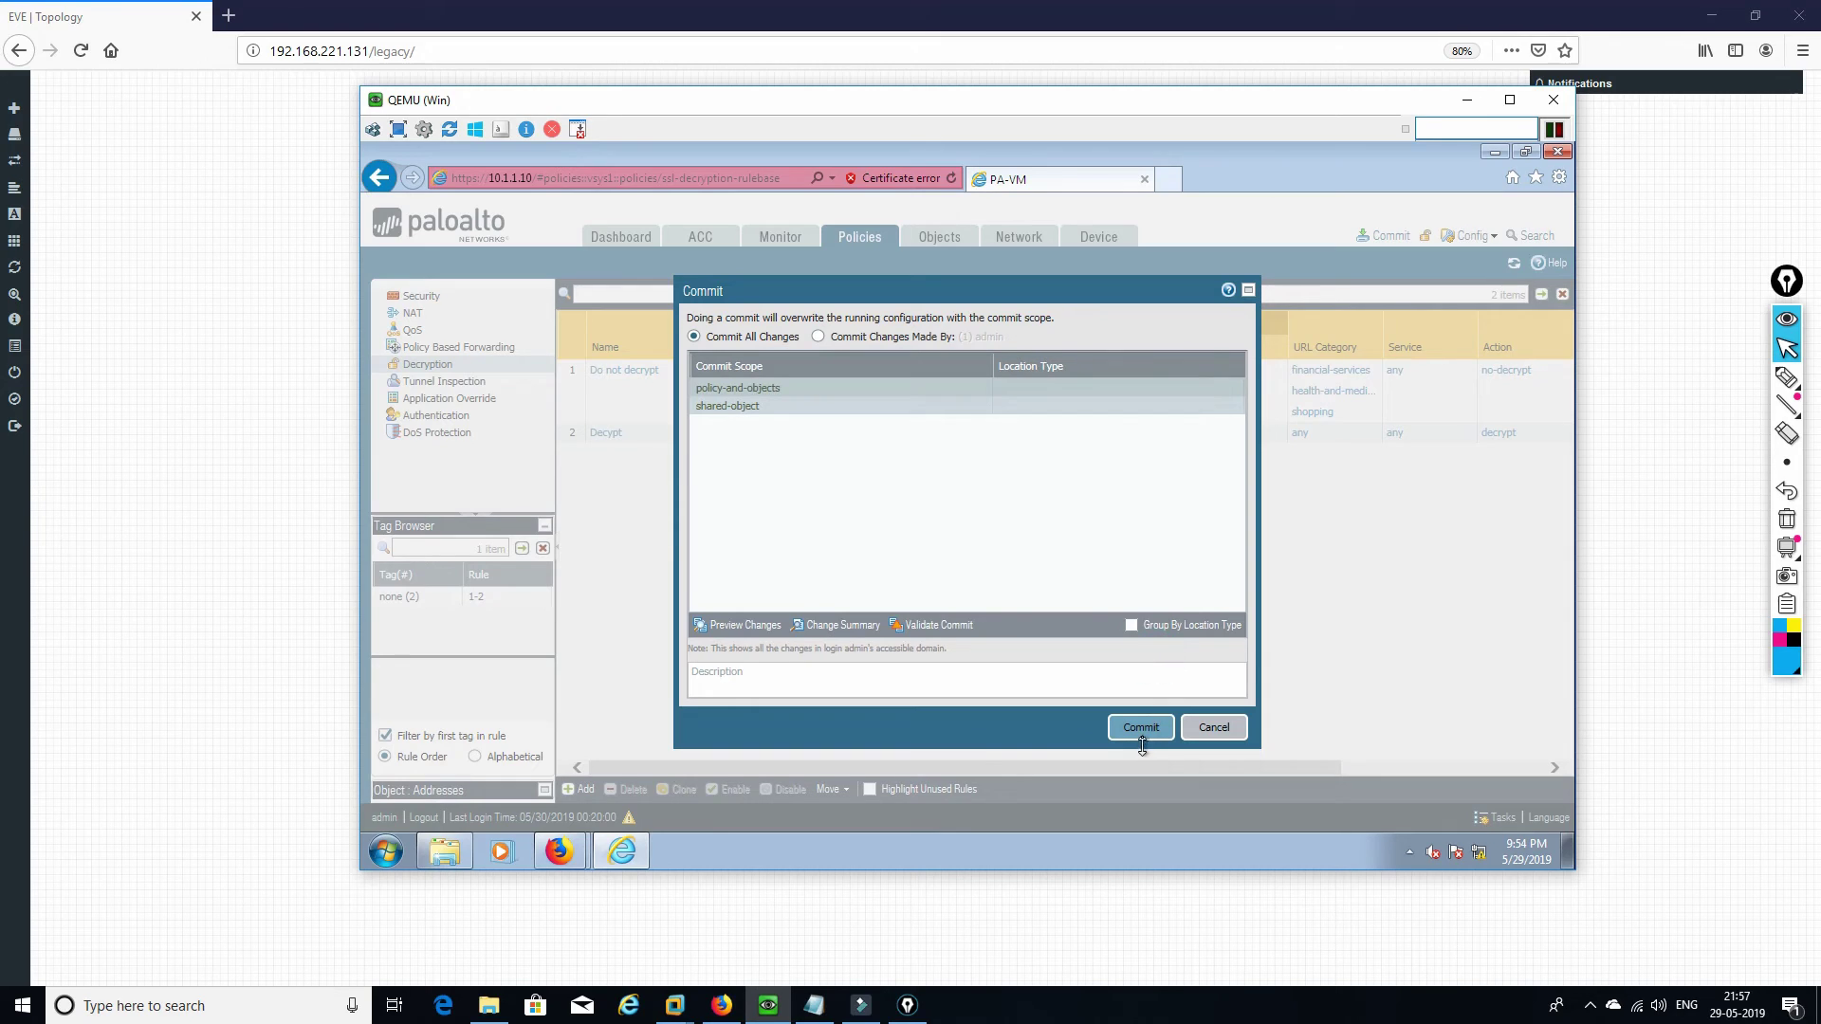
left_click(1147, 730)
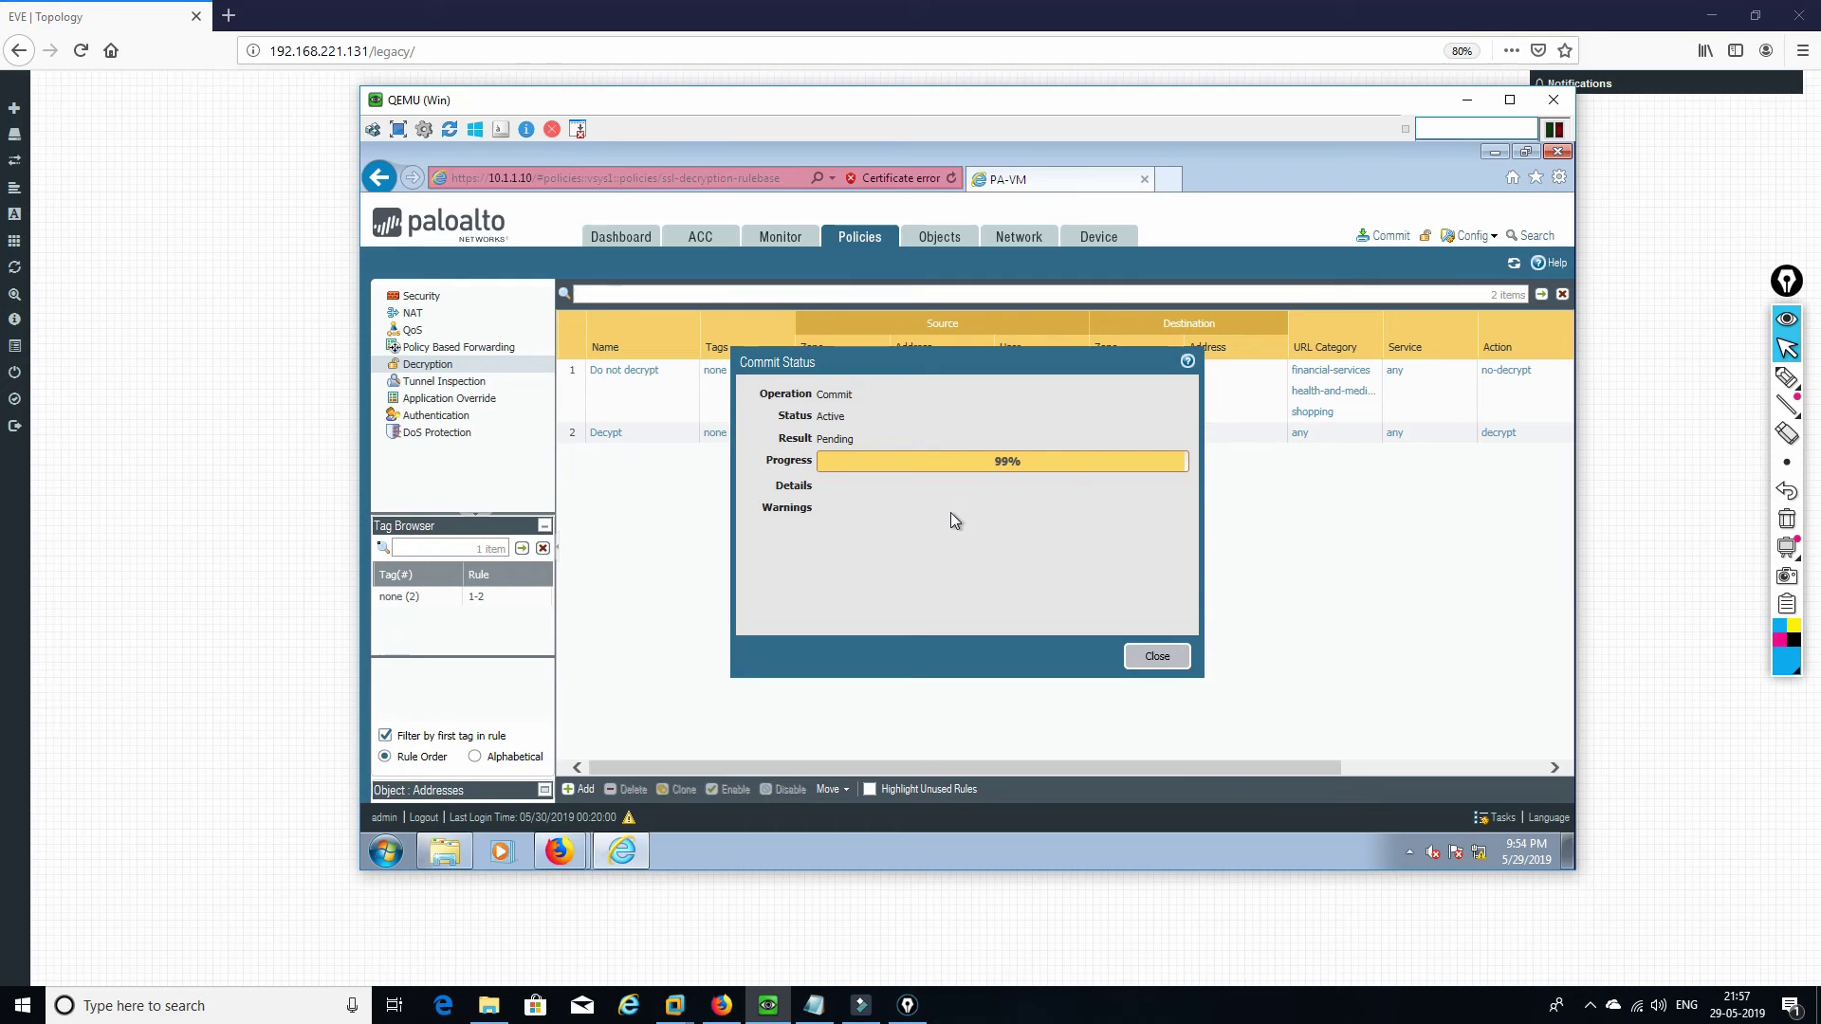
- Return to the firewall console and close the commit success message
left_click(270, 521)
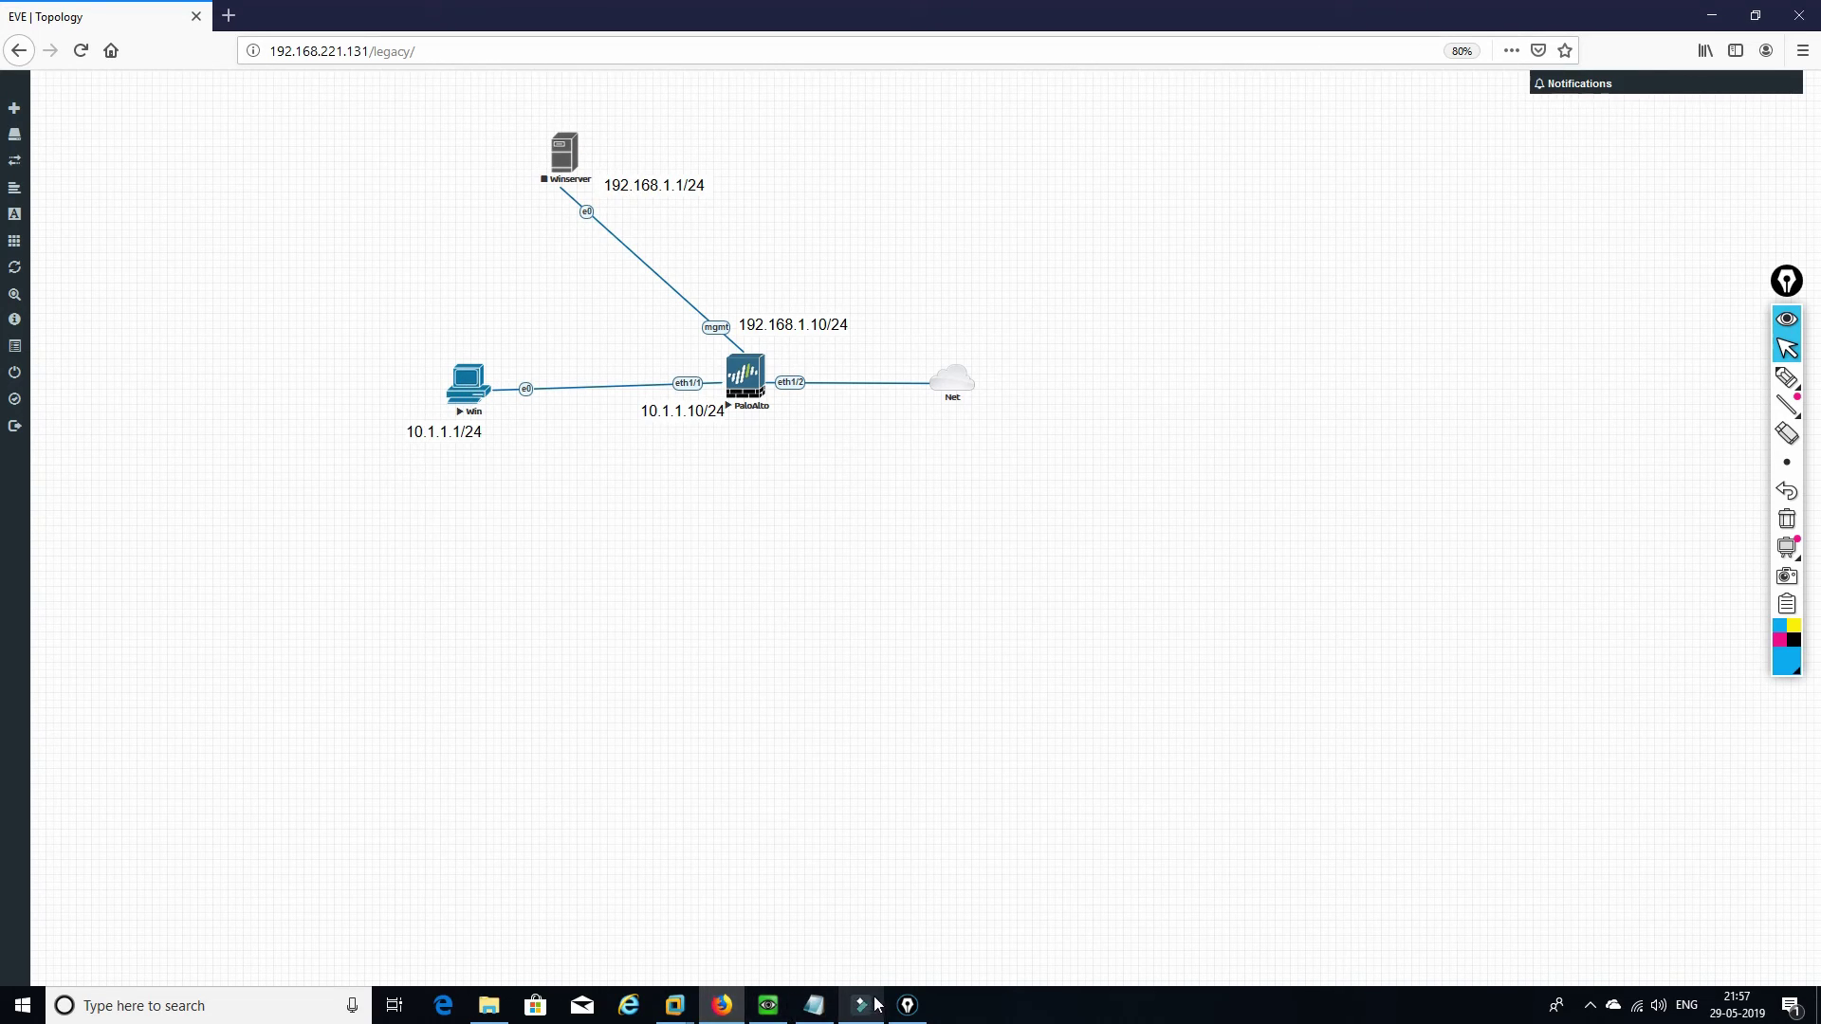
left_click(767, 1007)
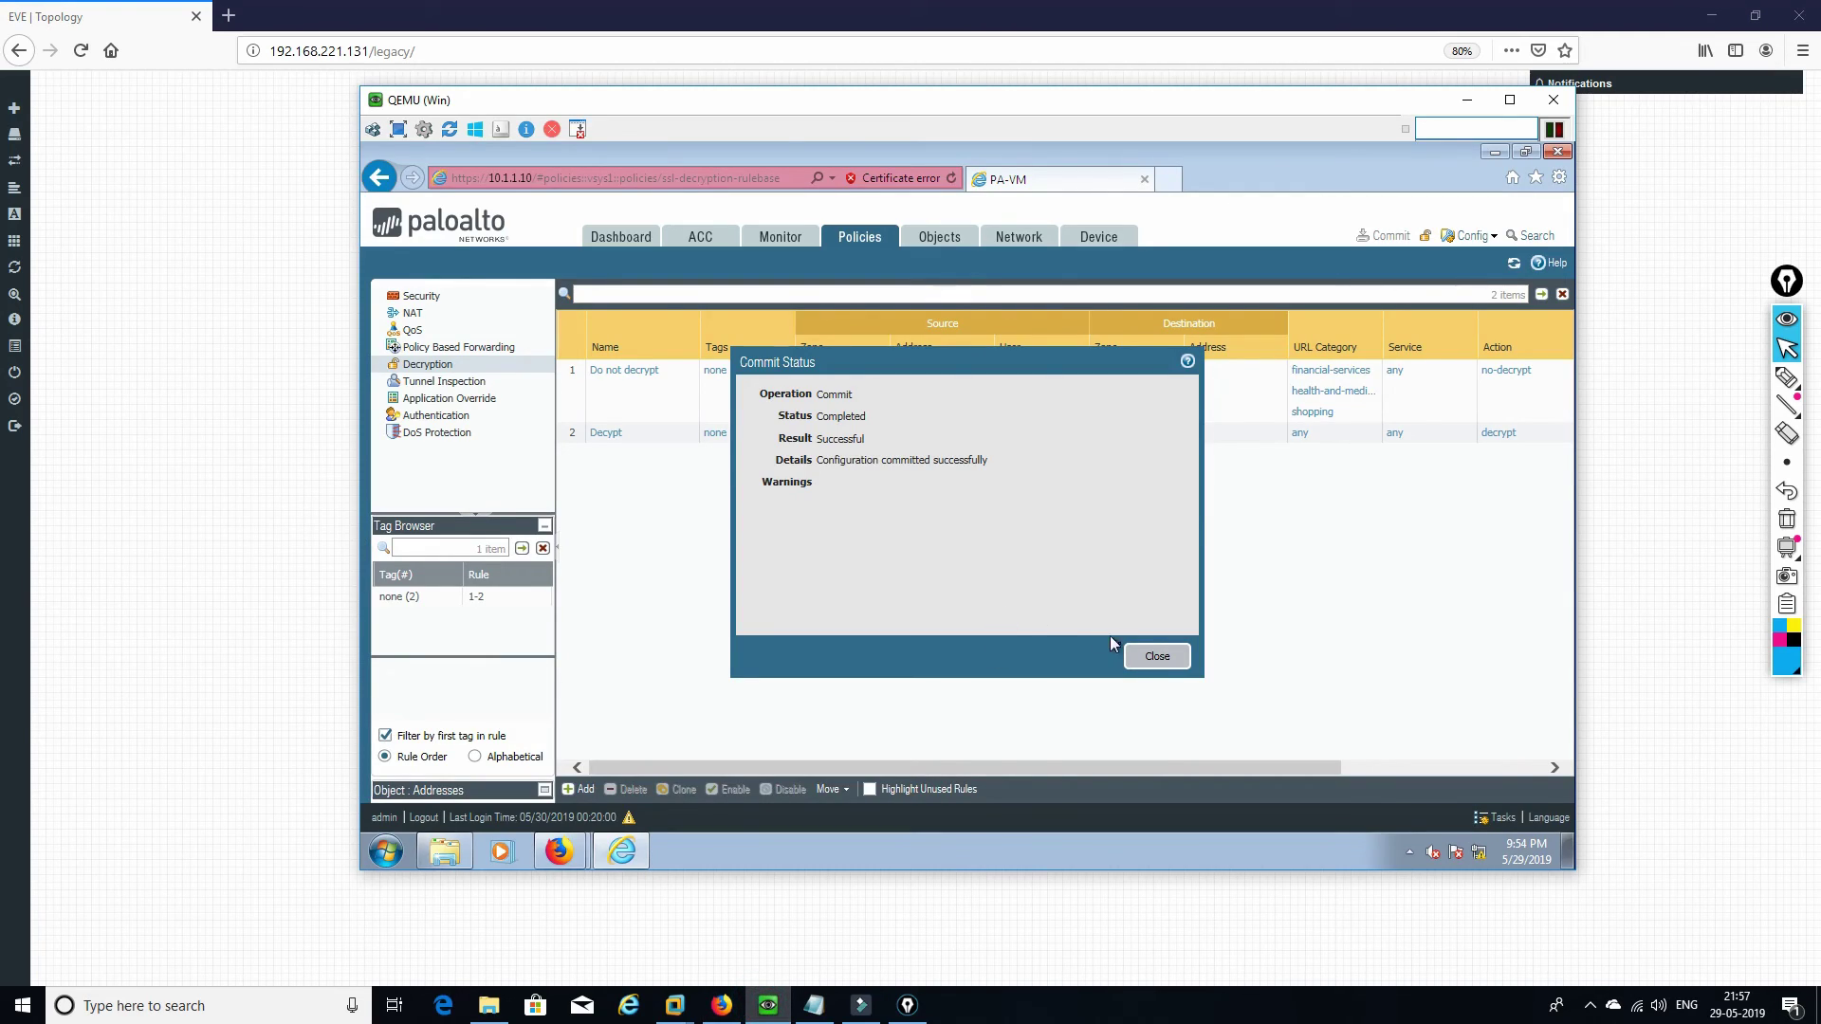
key("Escape")
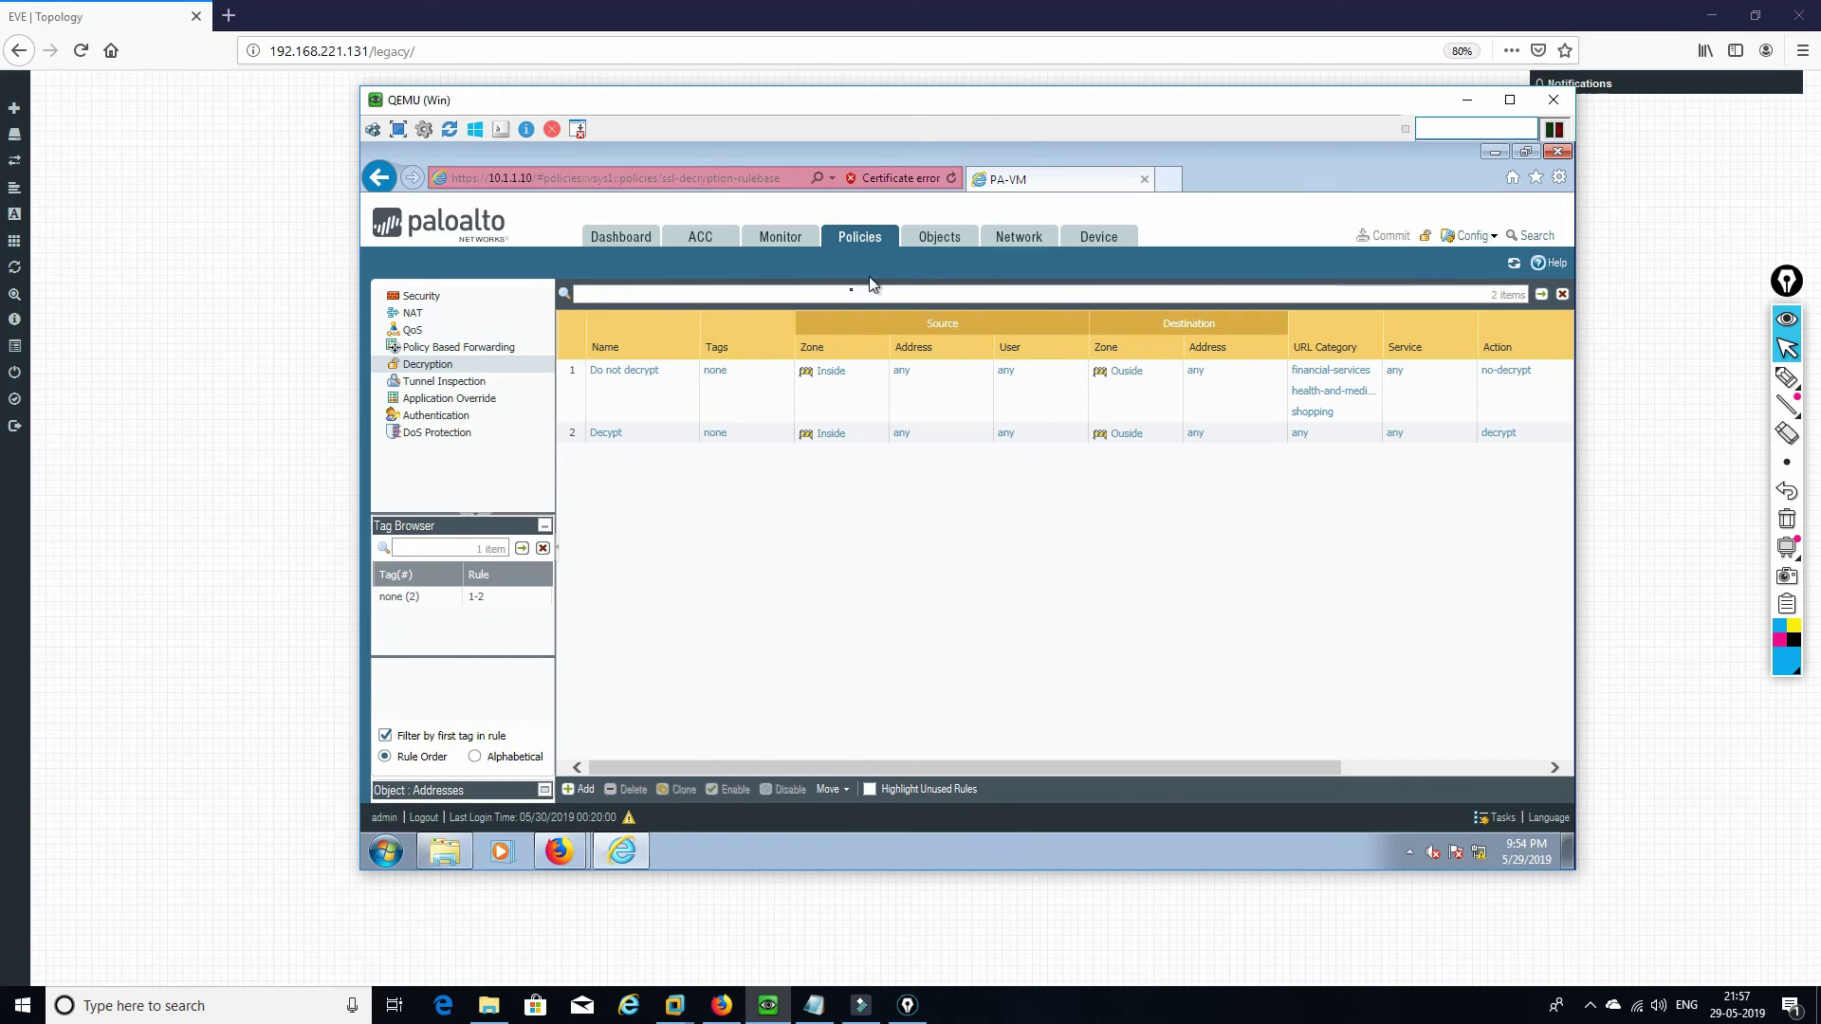
- Bring Firefox forward and replace the firewall Login tab with a new tab
left_click(558, 851)
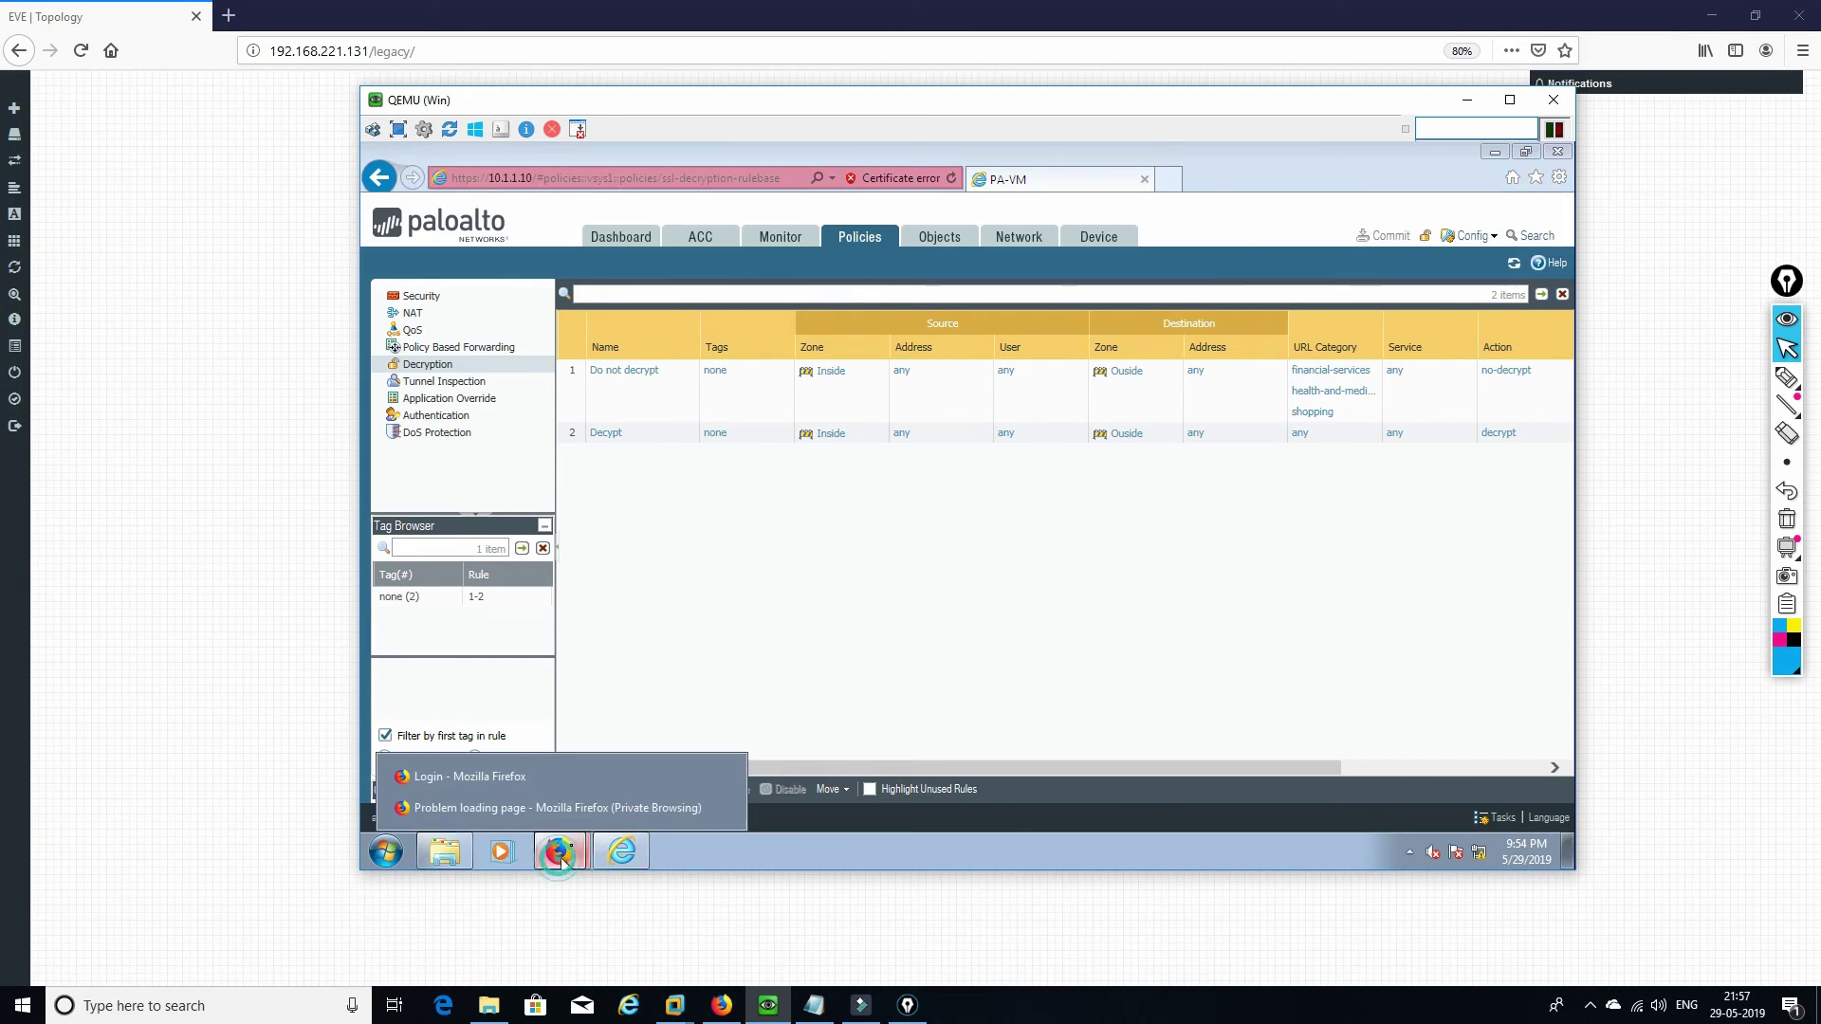
left_click(568, 783)
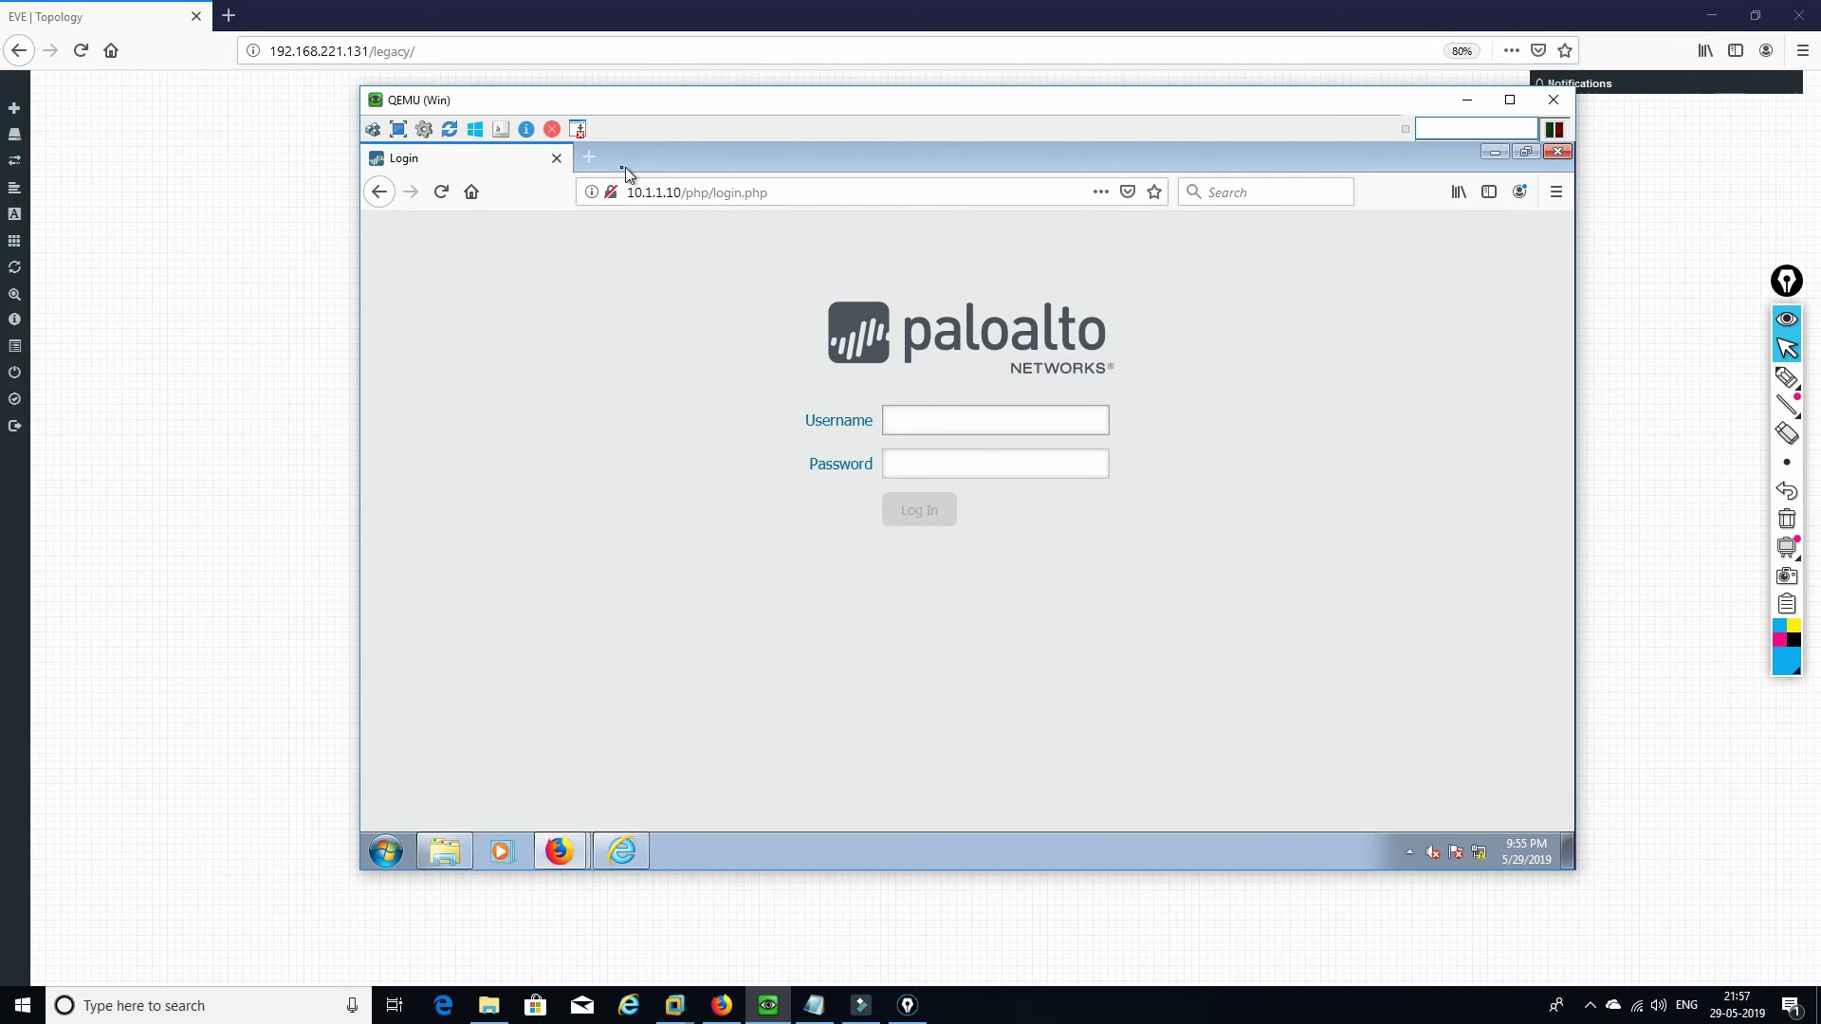
left_click(595, 160)
left_click(556, 157)
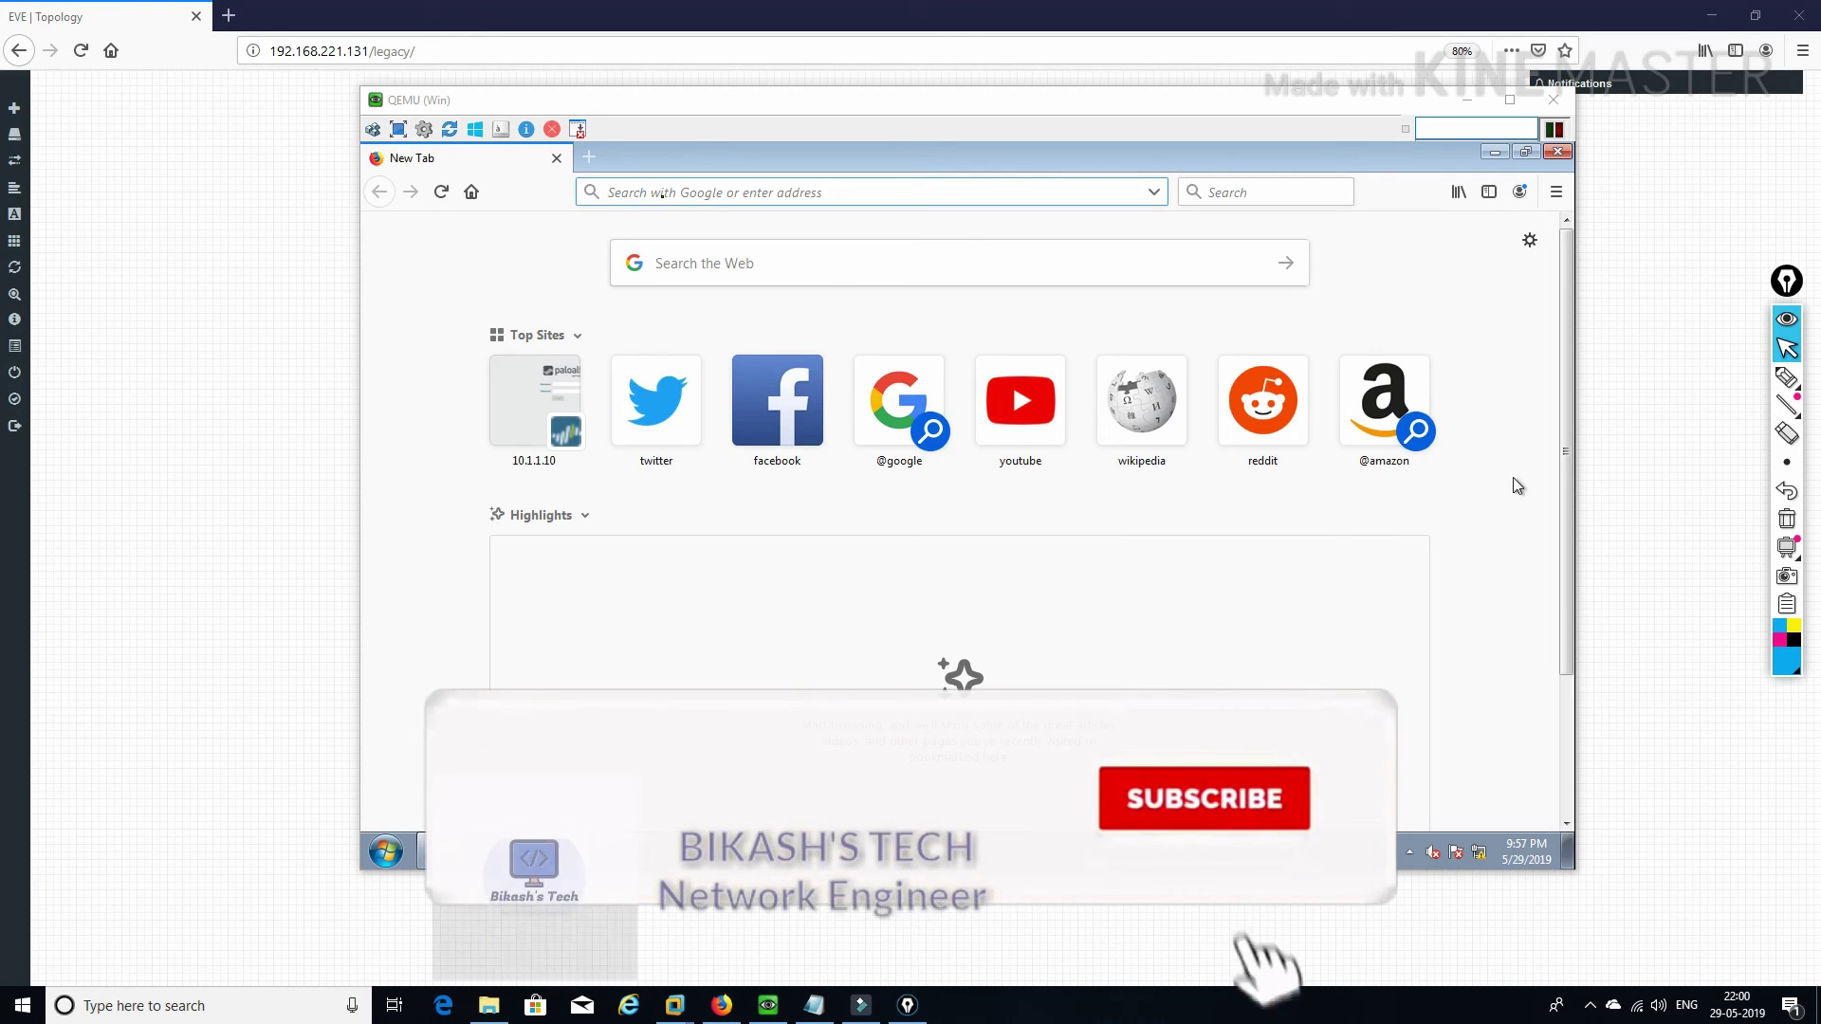
- Load google.com and check its HTTPS connection security details
left_click(665, 194)
type("google.com/")
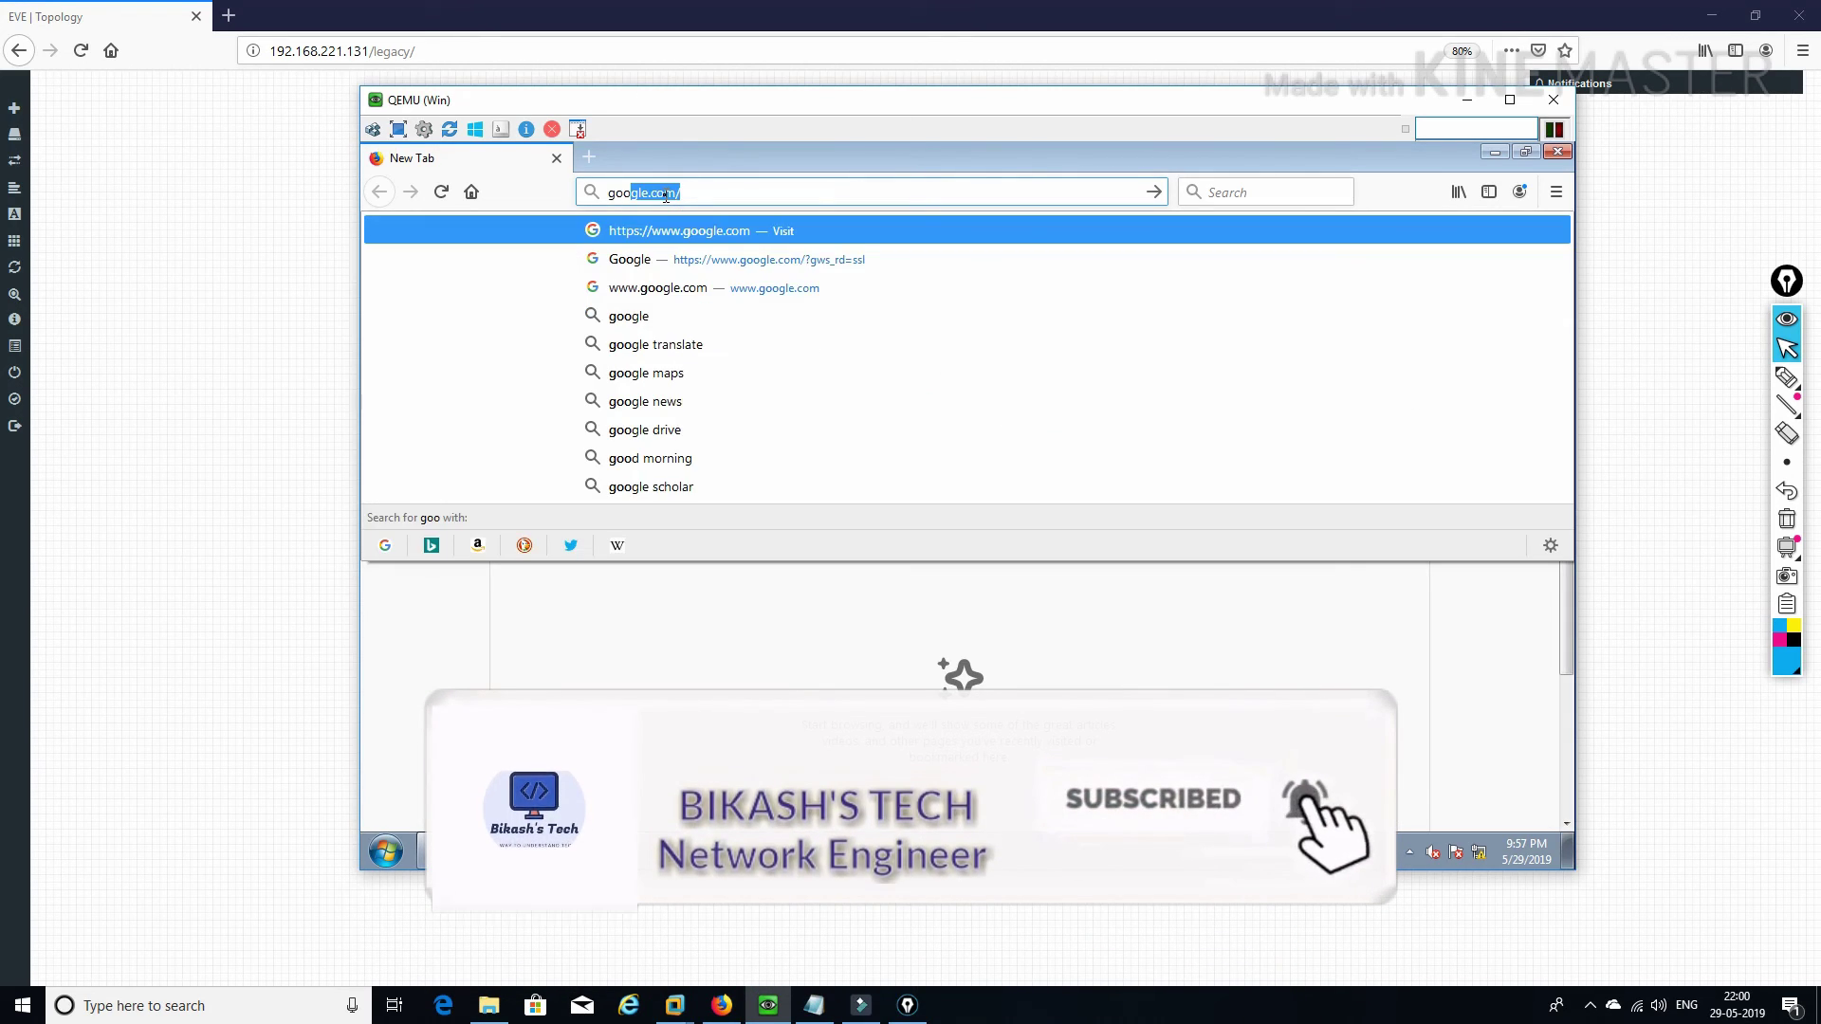
key("Return")
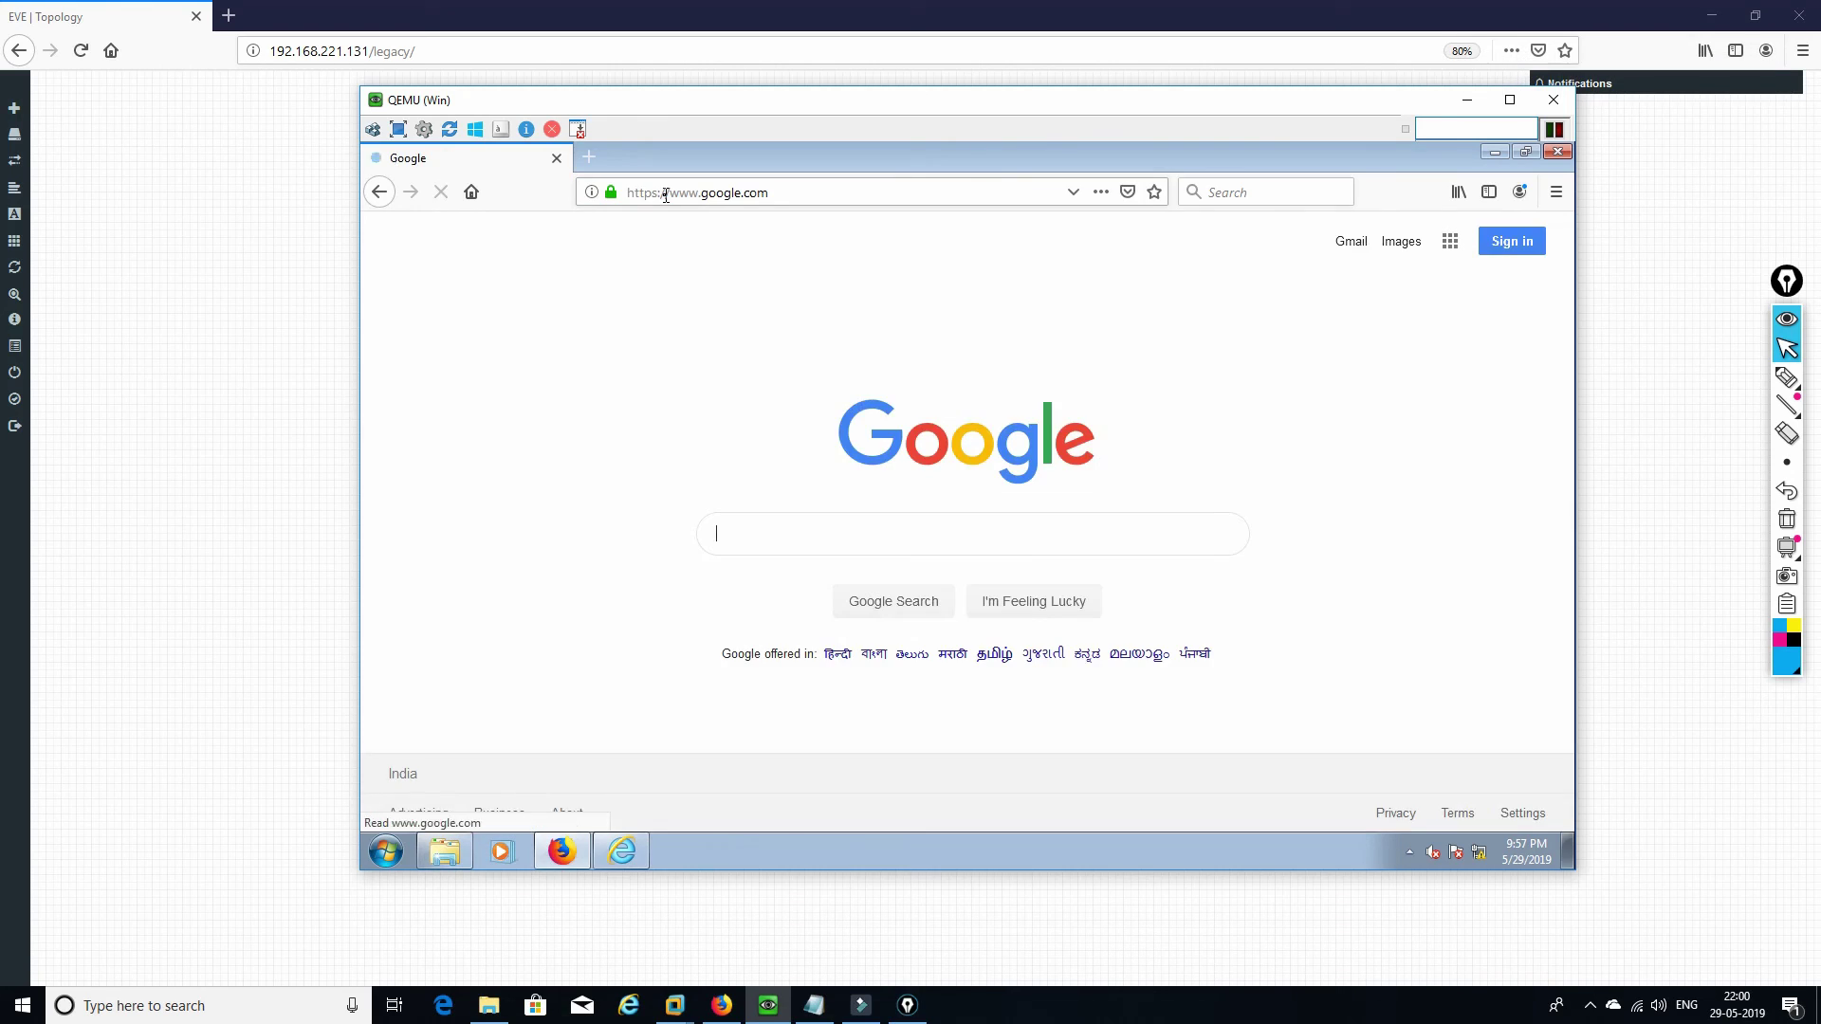
left_click(614, 193)
left_click(1077, 341)
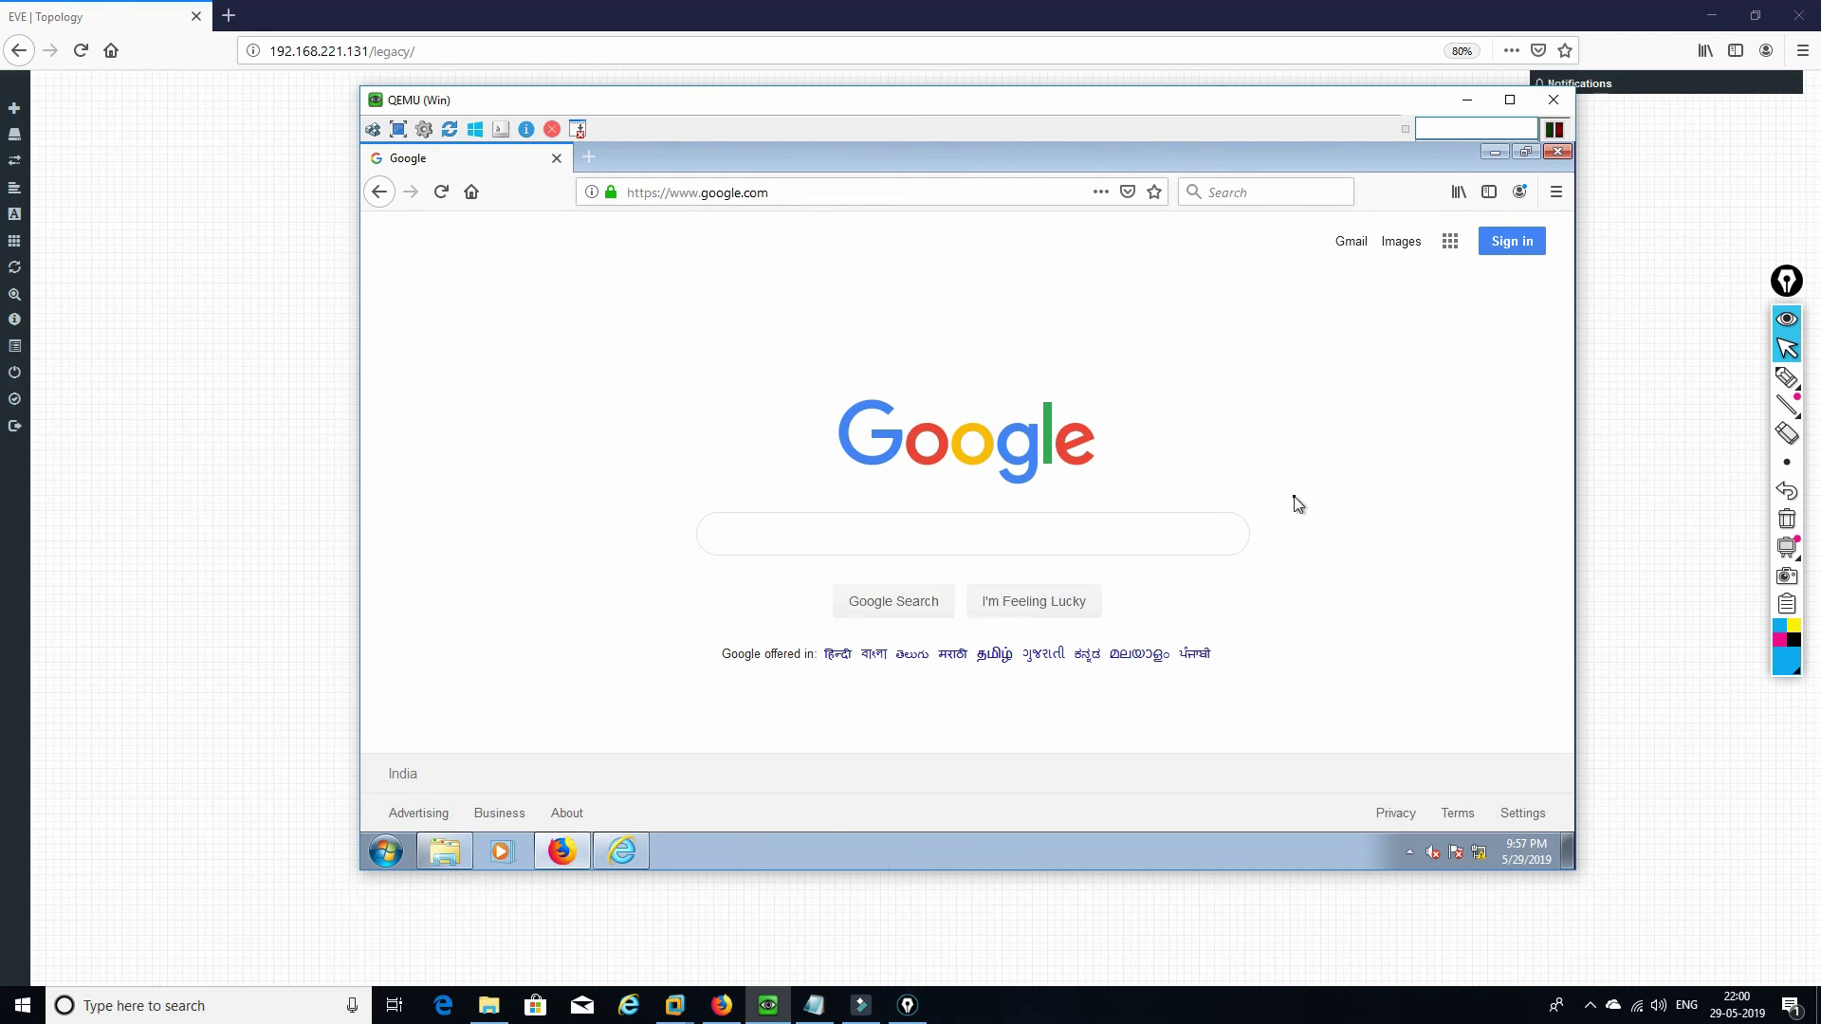
- Load amazon.com in a new Firefox tab and reload the page
left_click(588, 160)
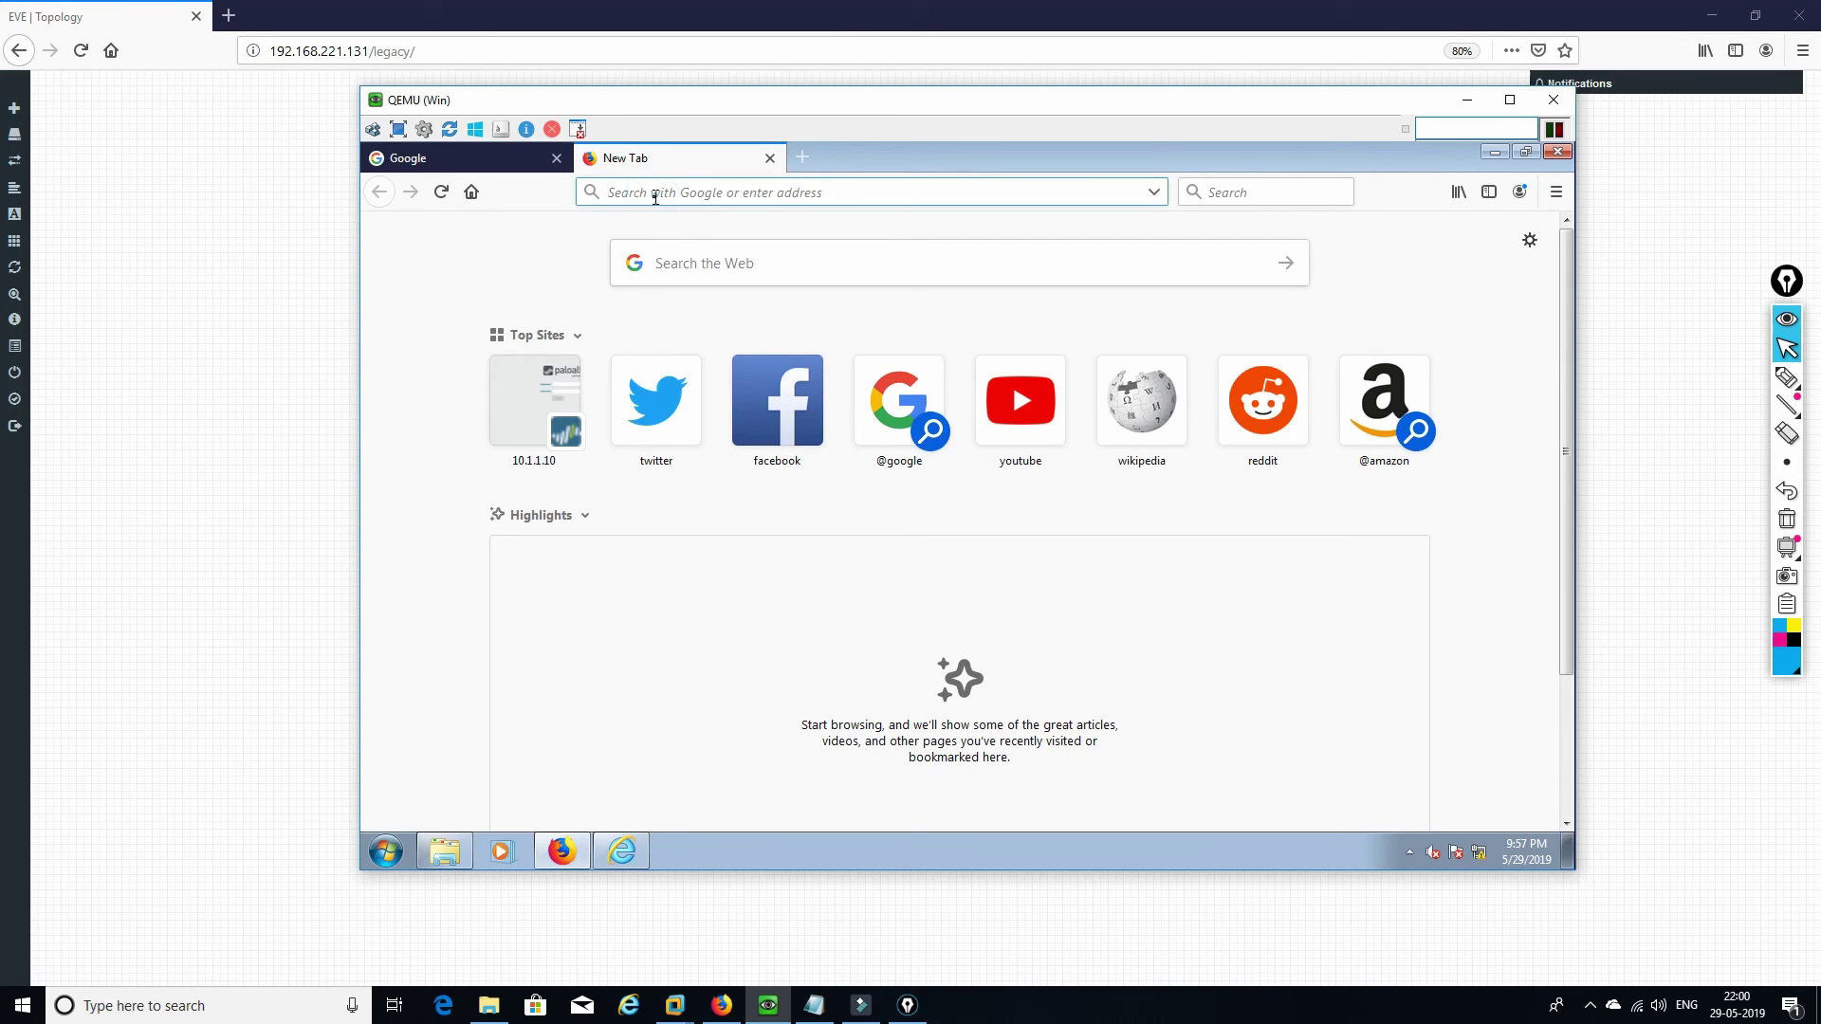
type("am")
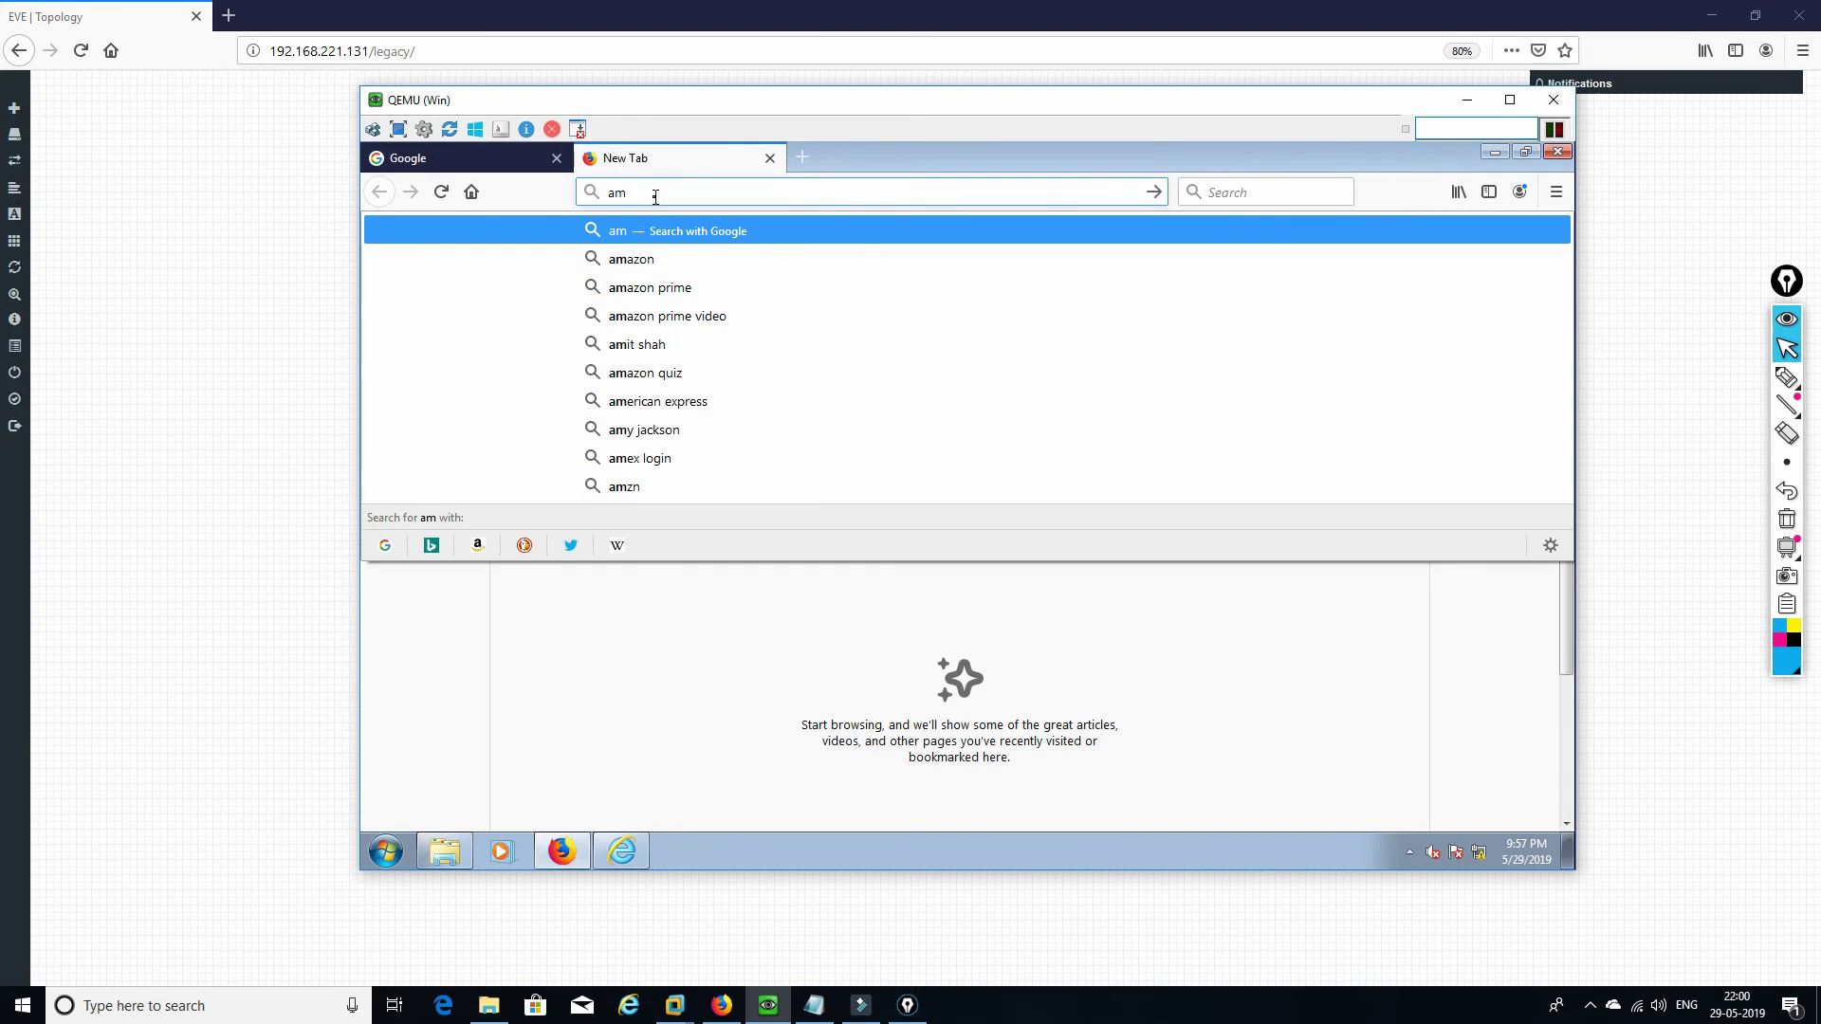
type("azo")
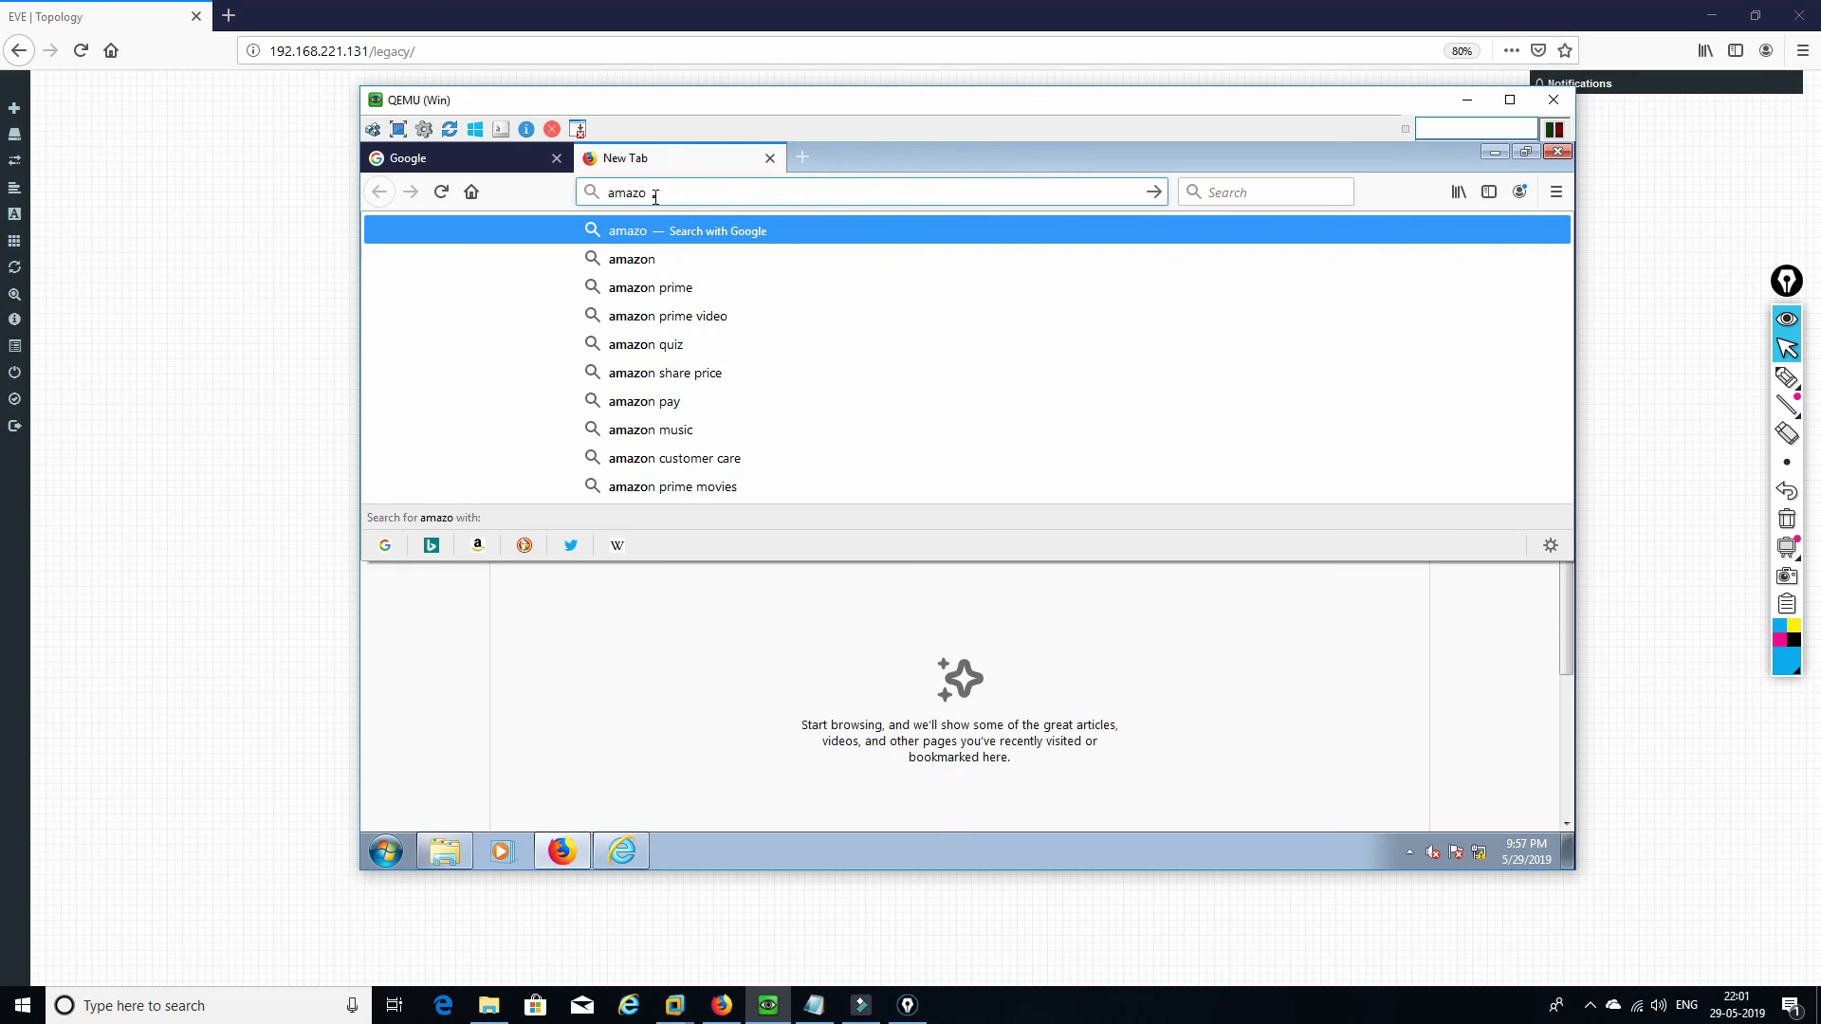
type("n")
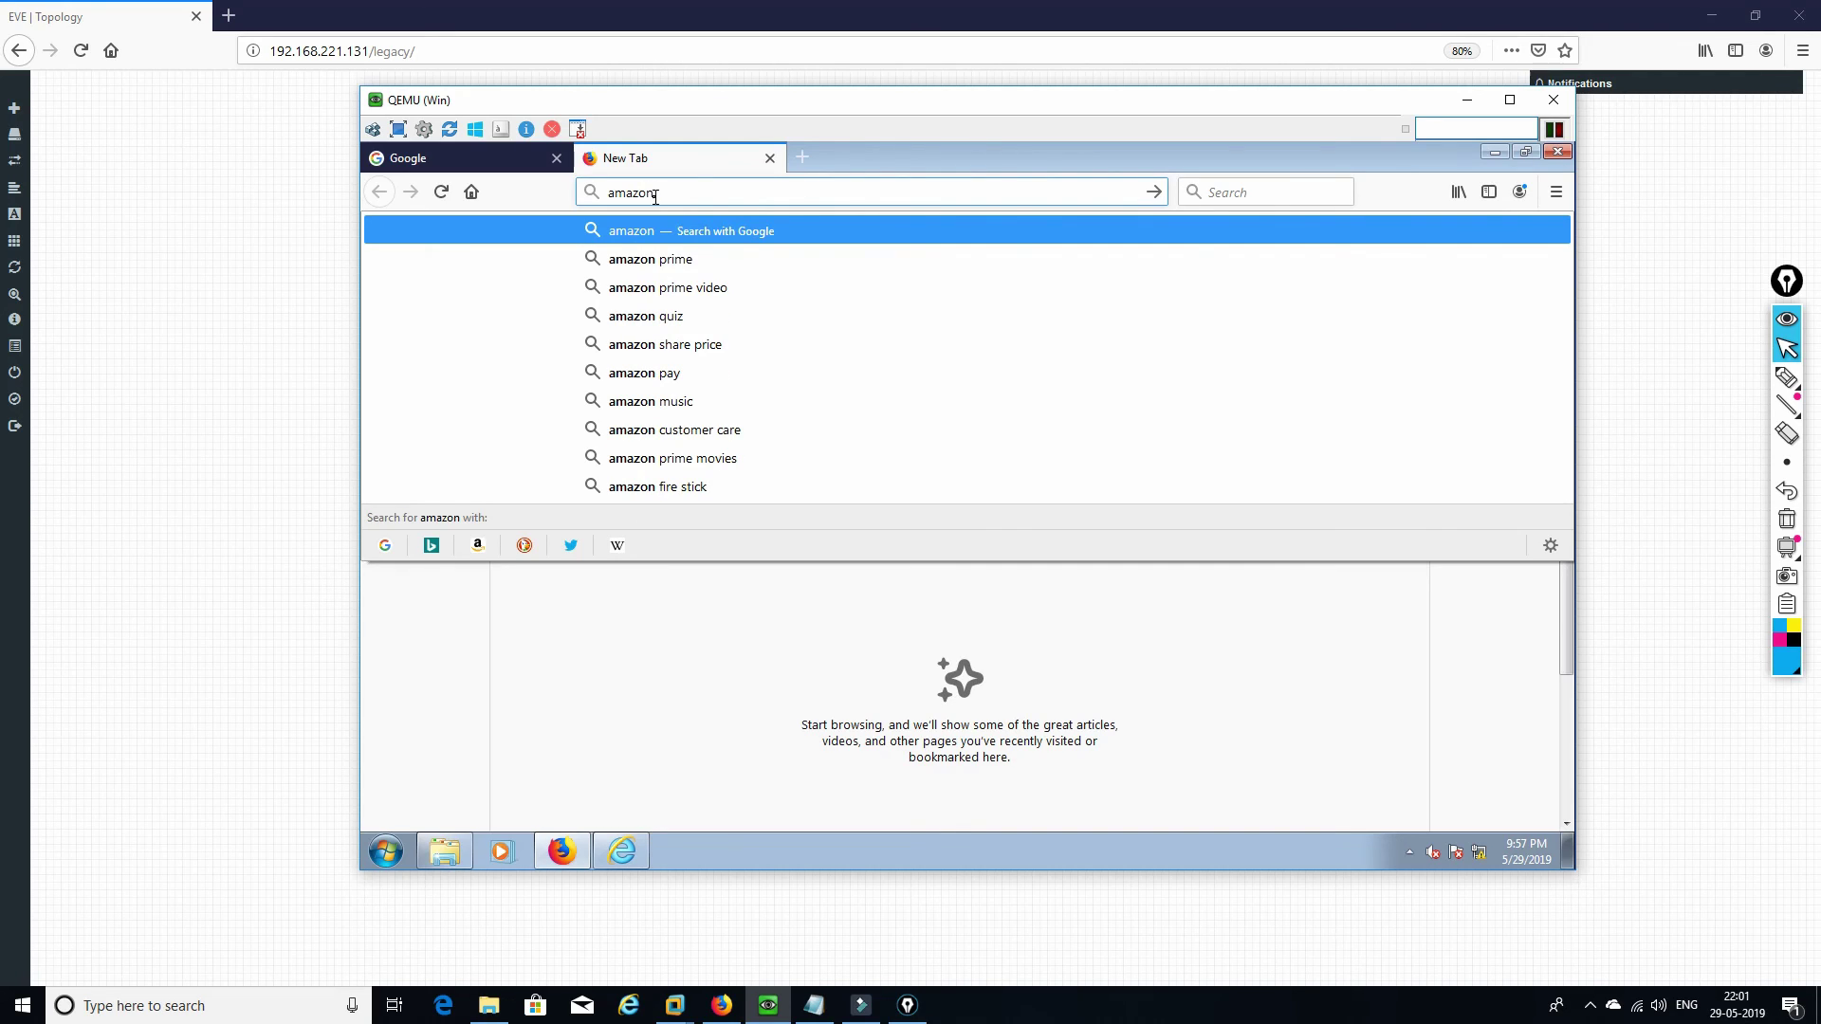
type(".co")
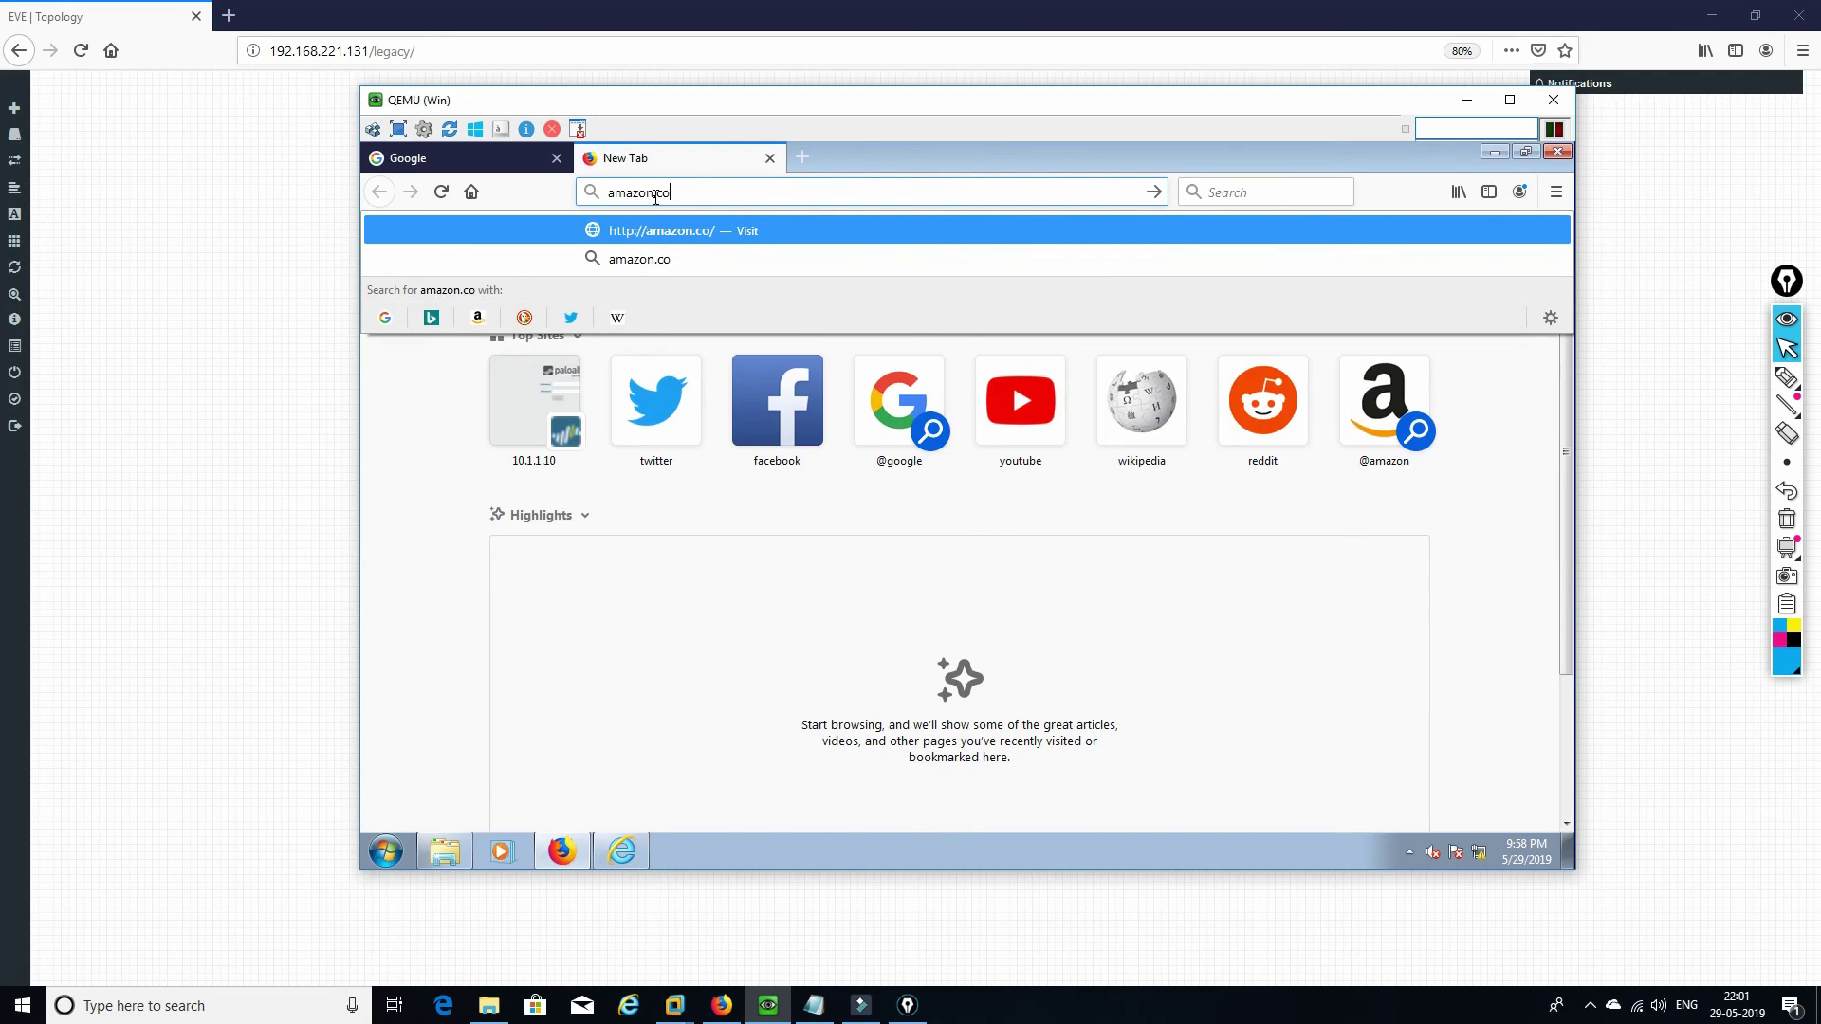
type("m")
key("Return")
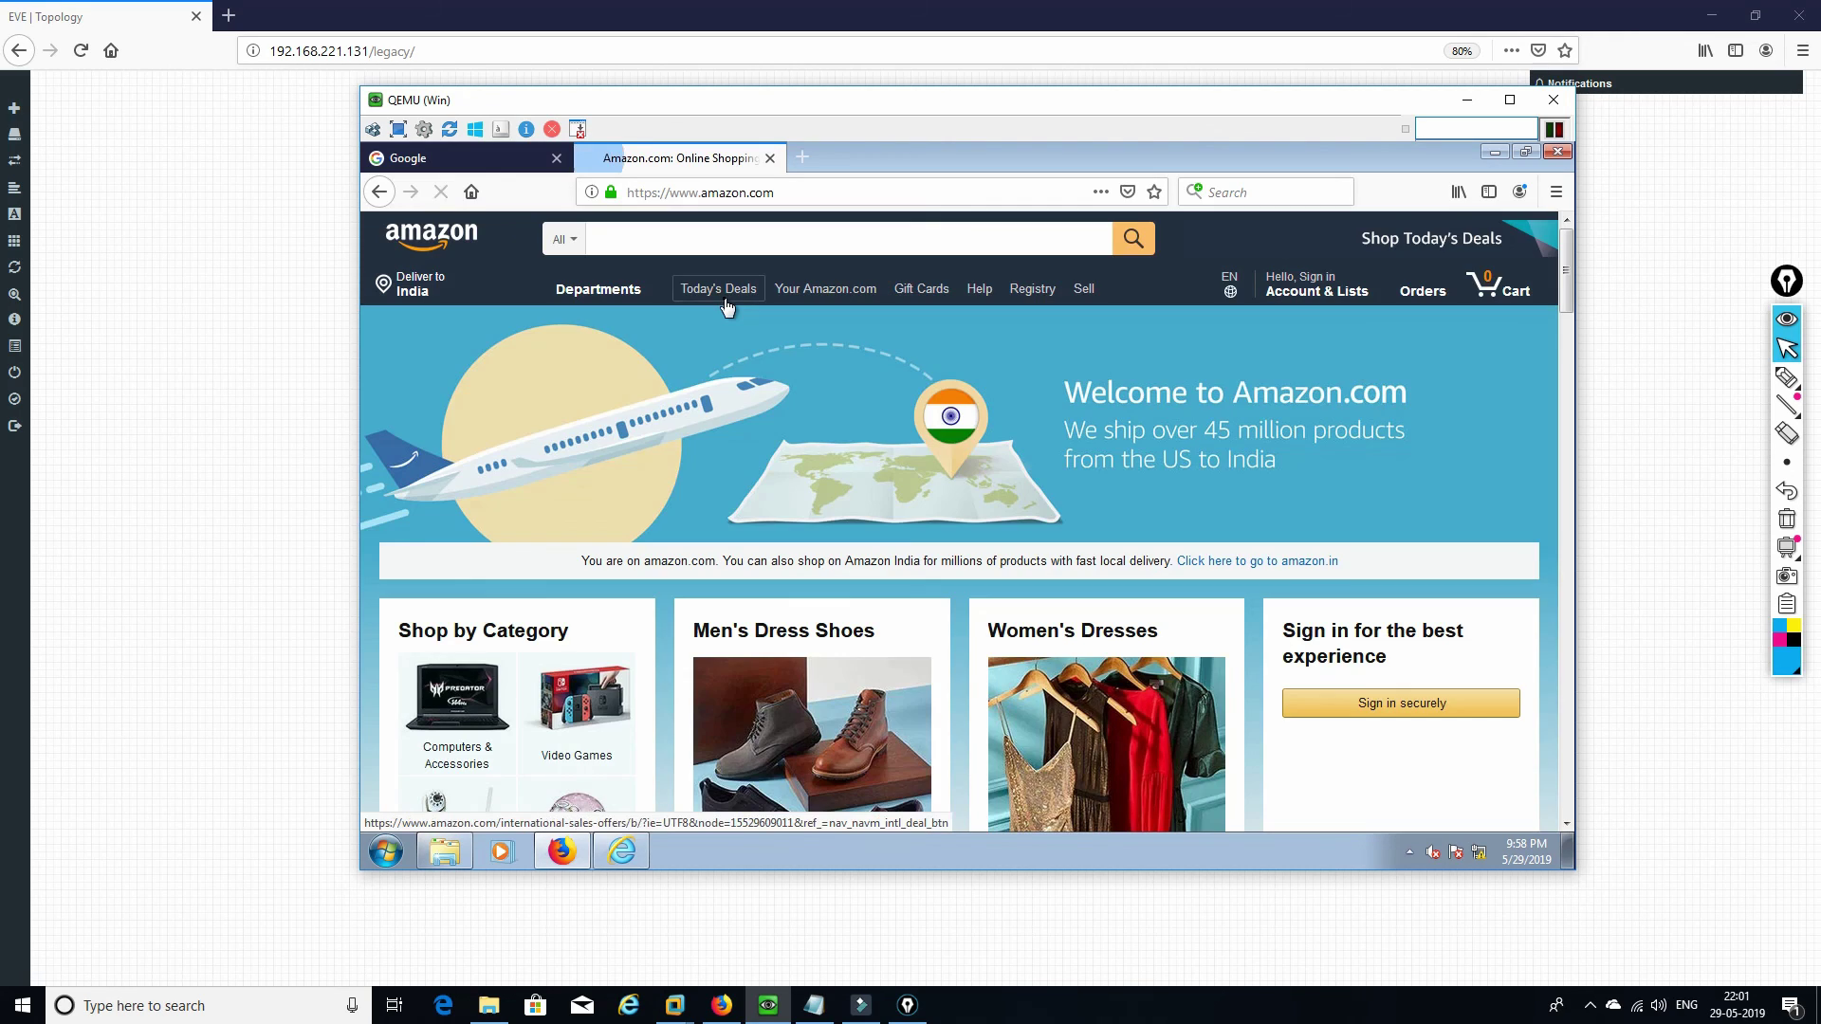
left_click(724, 301)
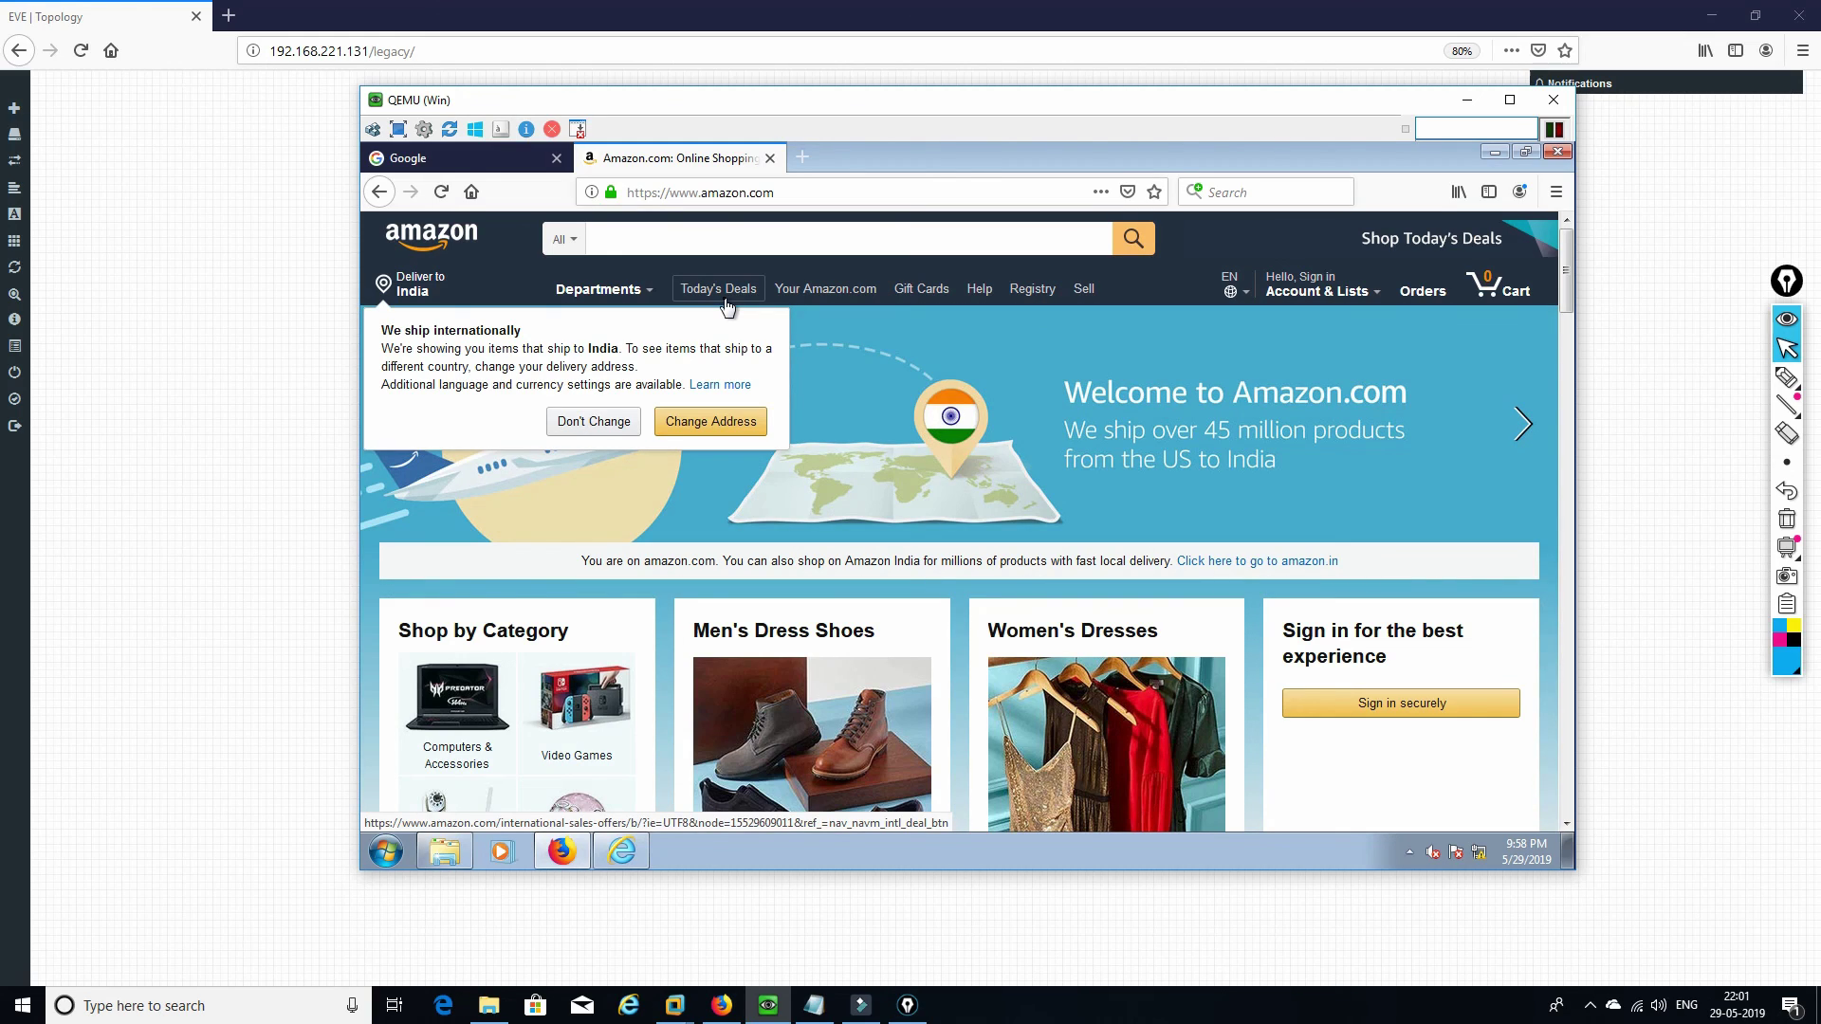
key("alt")
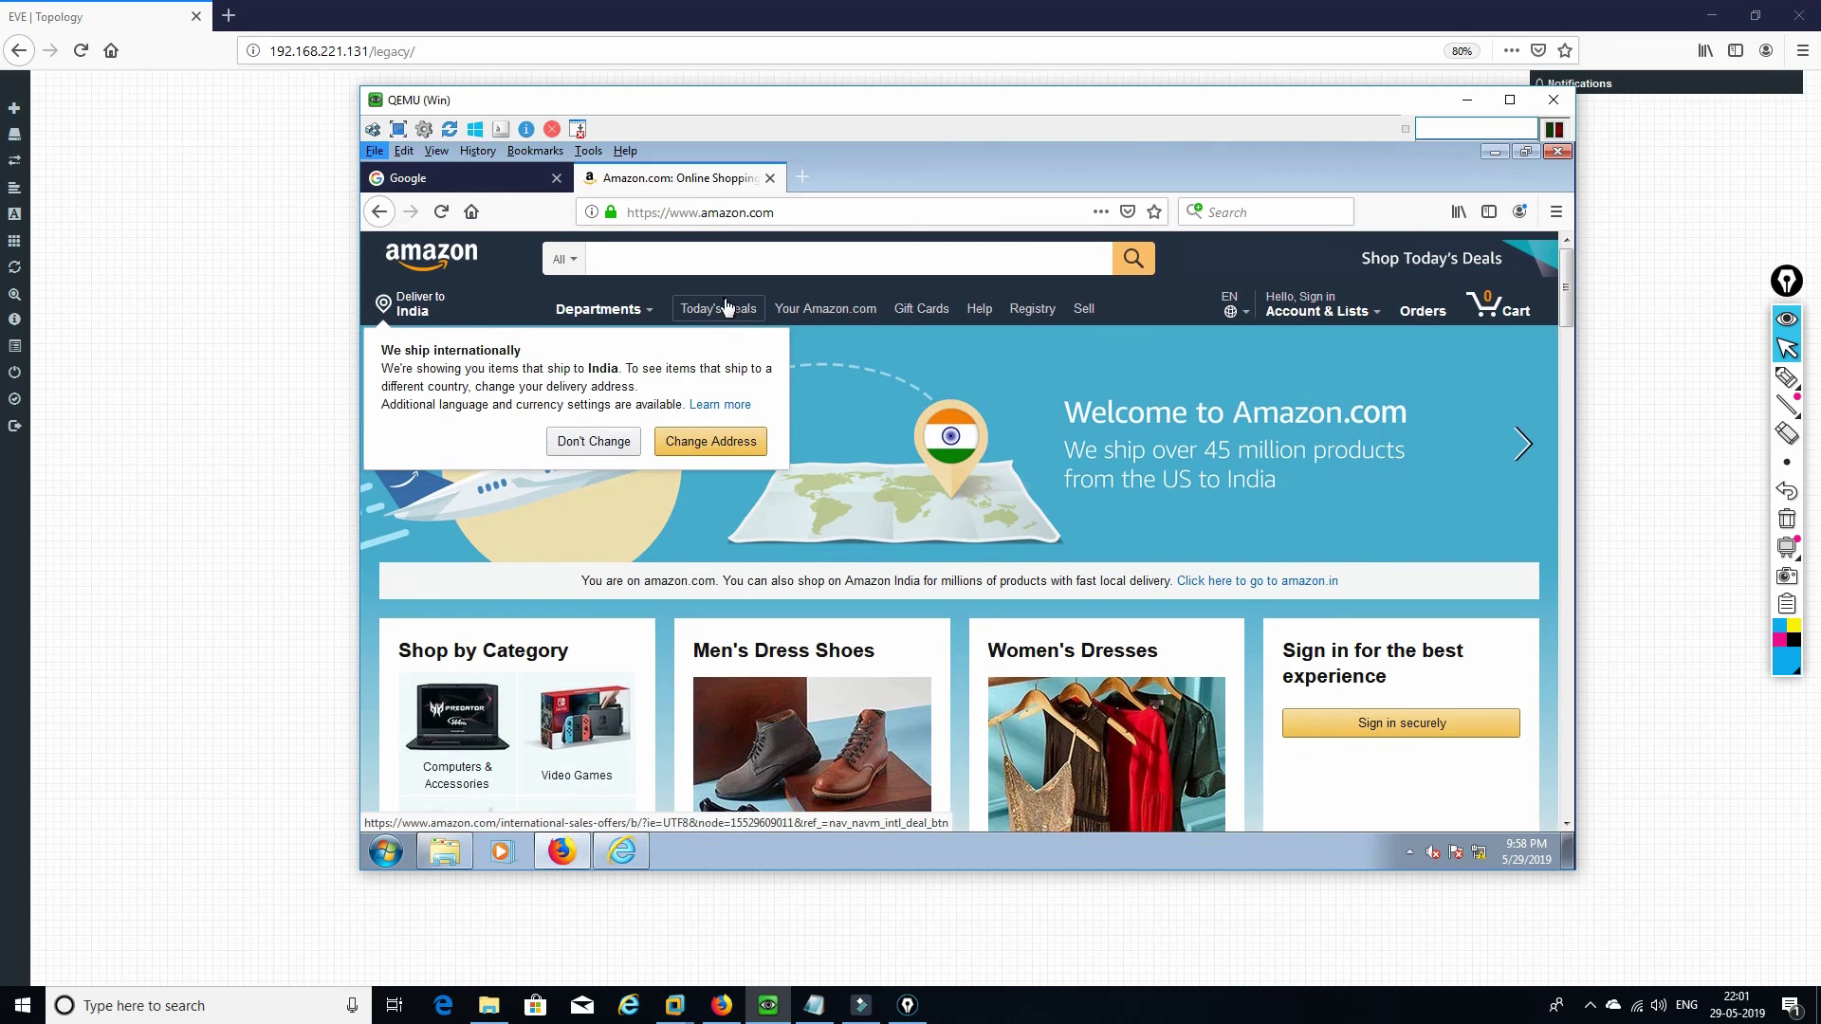